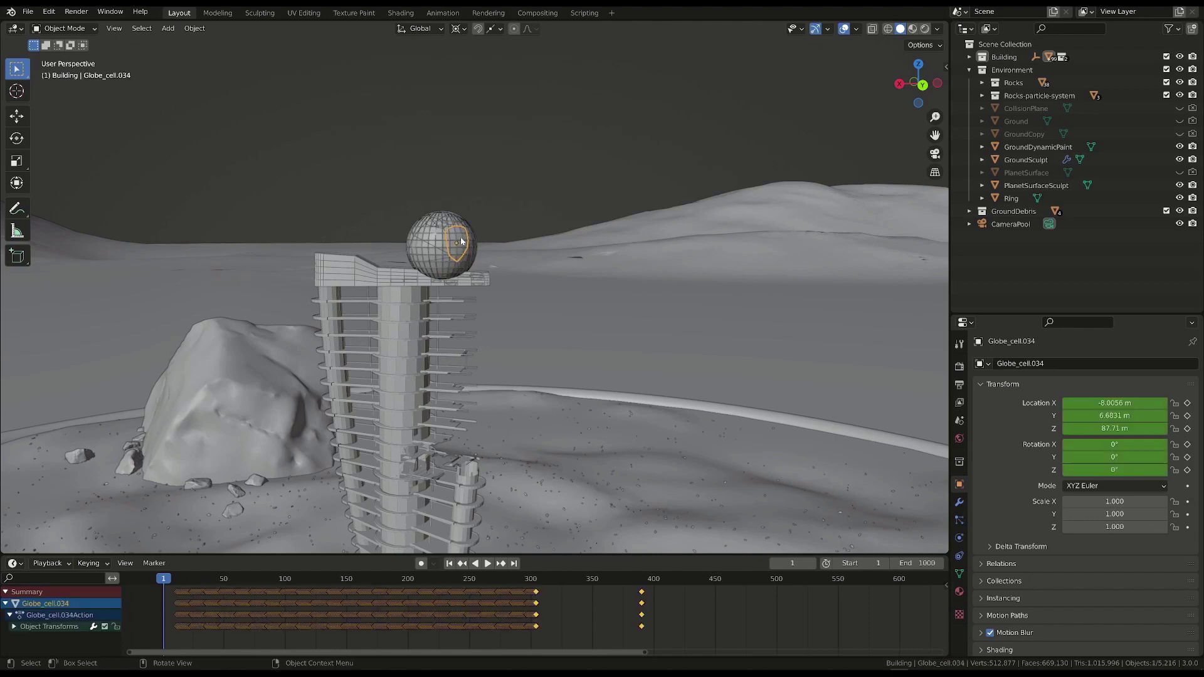
- Play the globe destruction to frame 49 and check the keyframes of the Globe_cell.008 shell piece
{"action": "key", "text": "space"}
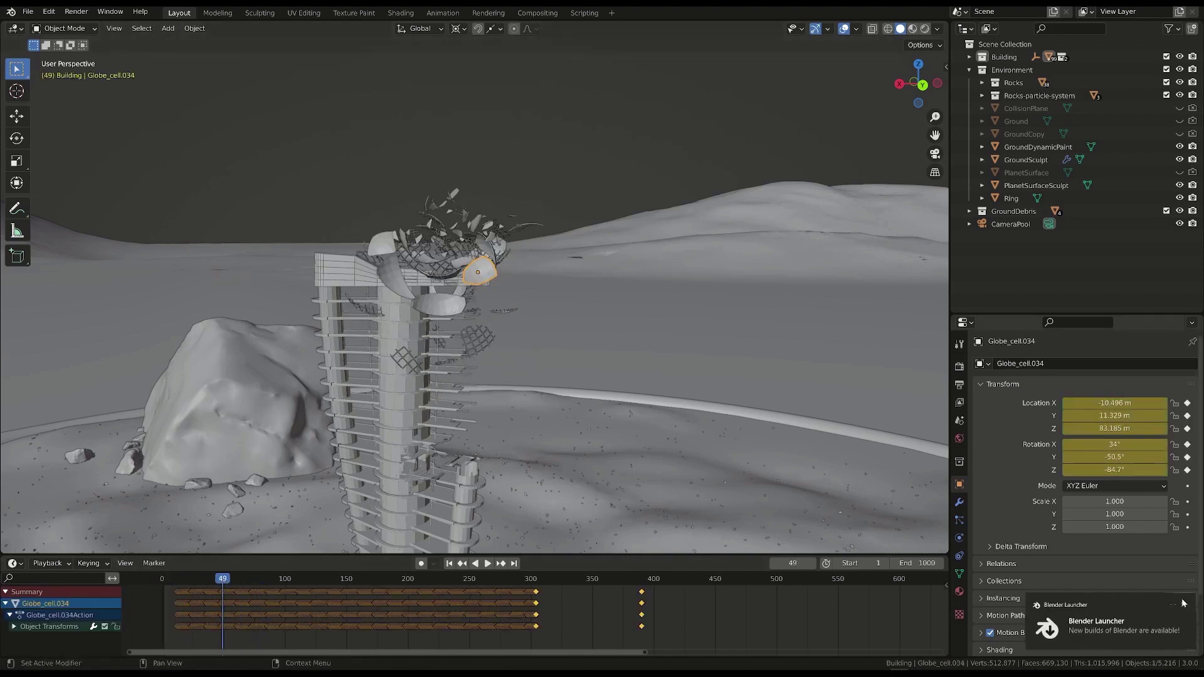
{"action": "left_click", "coordinate": [683, 154]}
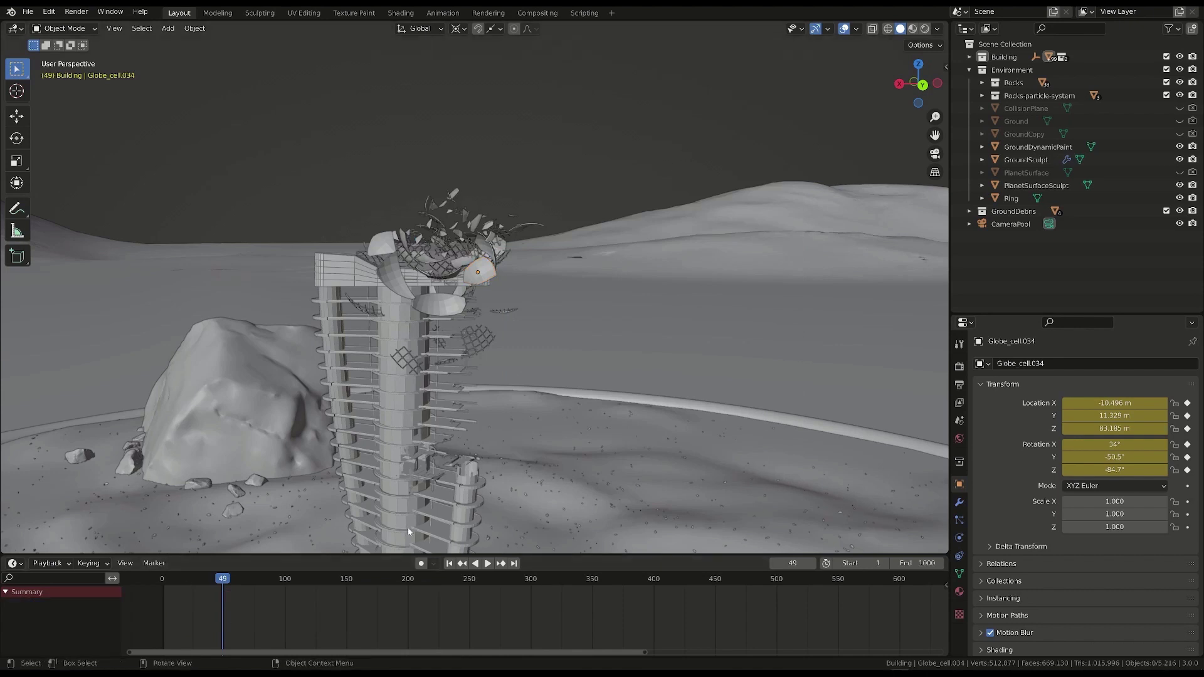
{"action": "left_click", "coordinate": [442, 304]}
{"action": "left_click", "coordinate": [491, 169]}
{"action": "left_click", "coordinate": [455, 305]}
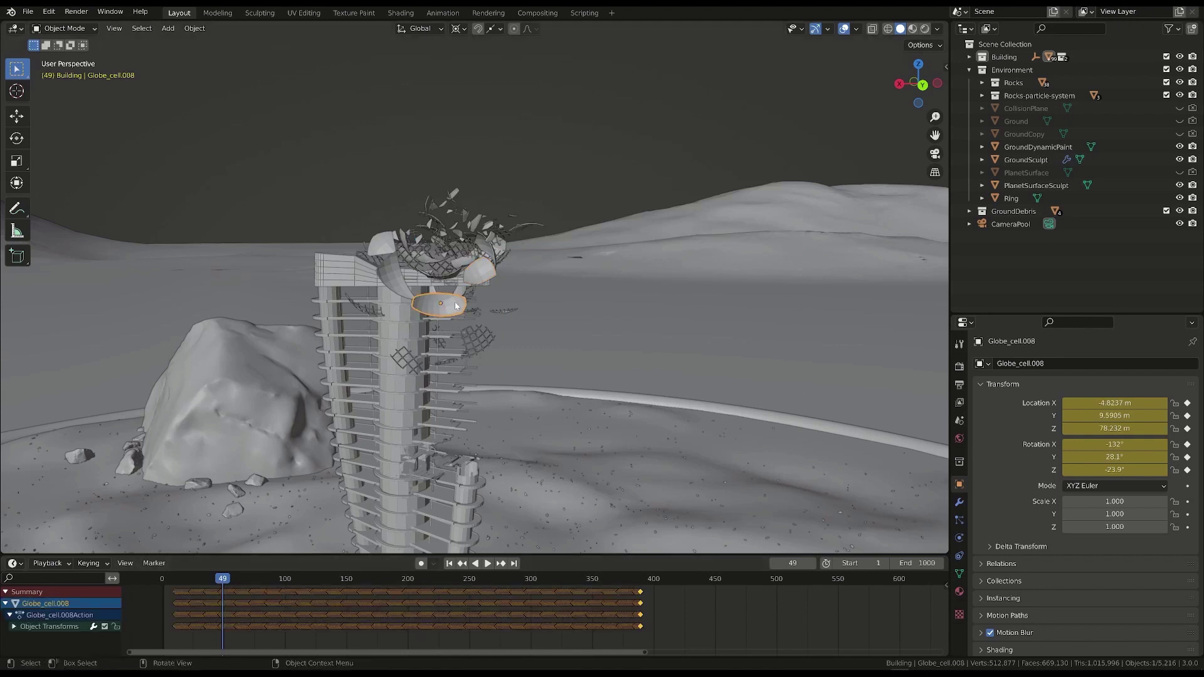
{"action": "left_click", "coordinate": [402, 337]}
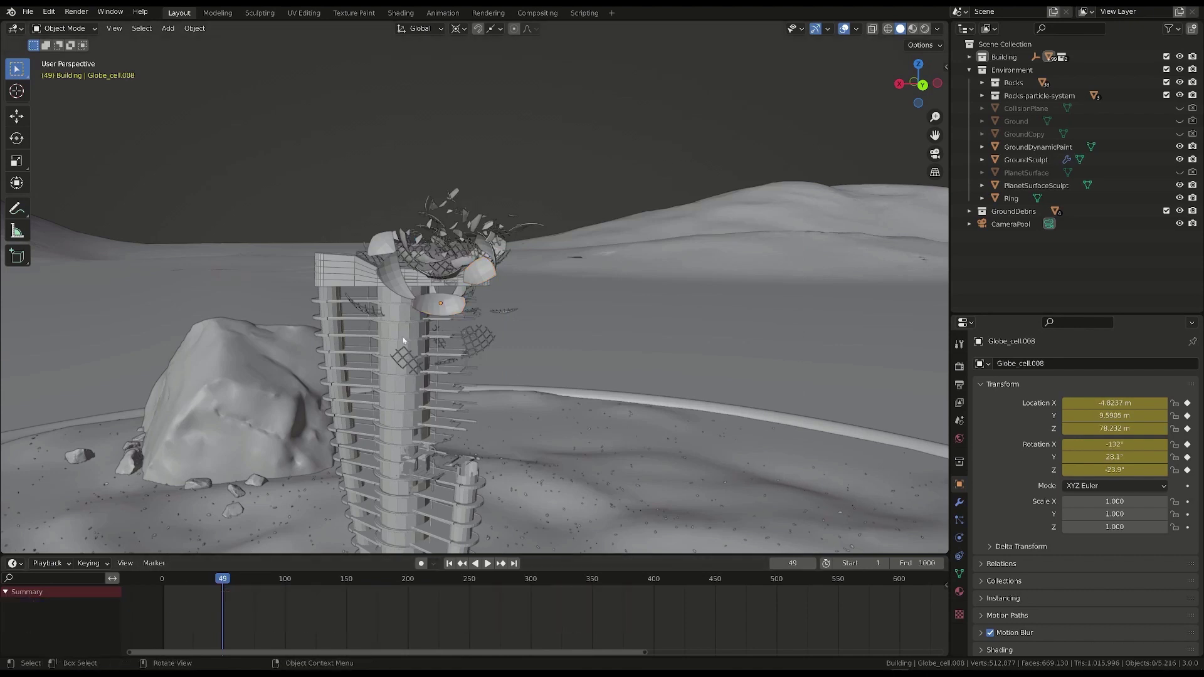
- Advance the animation to frame 73 and check the keyframes of shell pieces Globe_cell.034 and Globe_cell.033
{"action": "key", "text": "space"}
{"action": "key", "text": "space"}
{"action": "left_click", "coordinate": [252, 572]}
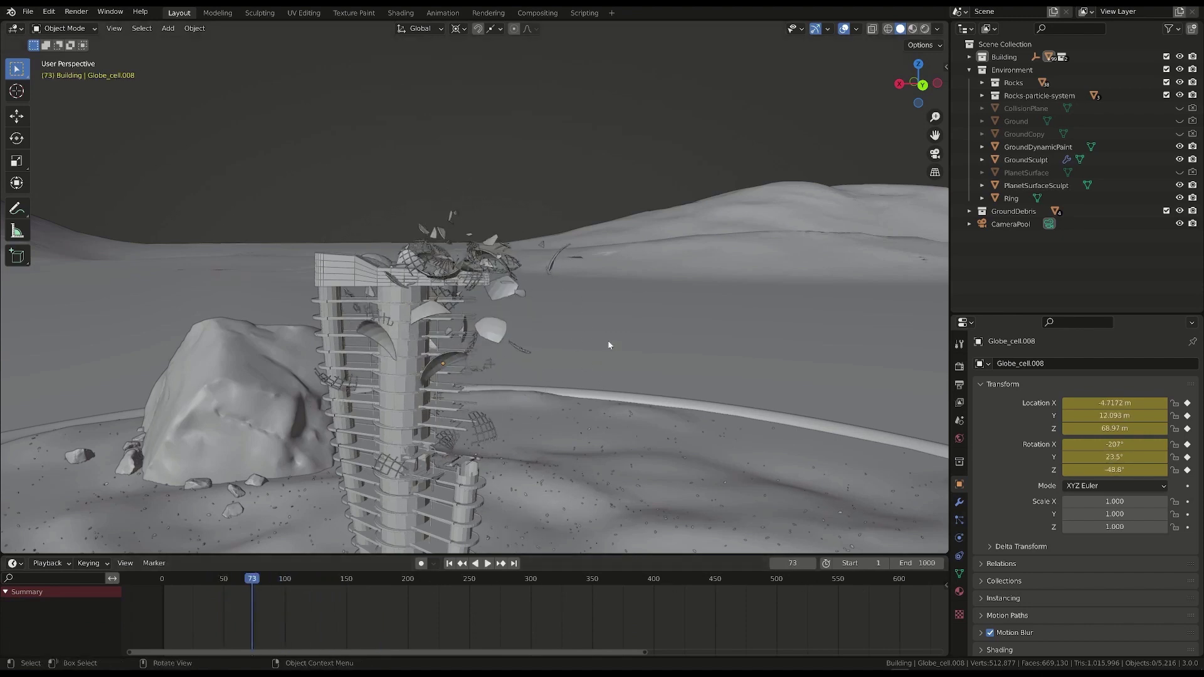
{"action": "left_click", "coordinate": [493, 330]}
{"action": "middle_click_drag", "start_coordinate": [492, 330], "coordinate": [469, 271]}
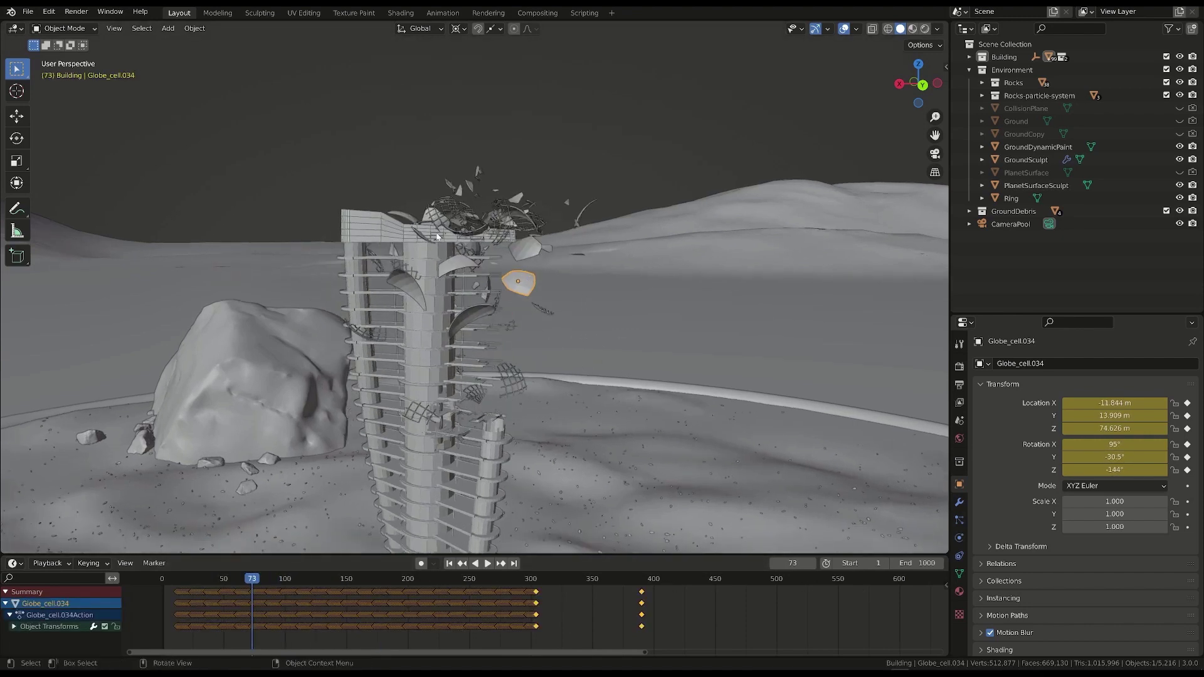
{"action": "left_click", "coordinate": [408, 287], "text": "shift"}
- Expand the Building collection and look through the objects it contains
{"action": "left_click", "coordinate": [968, 57]}
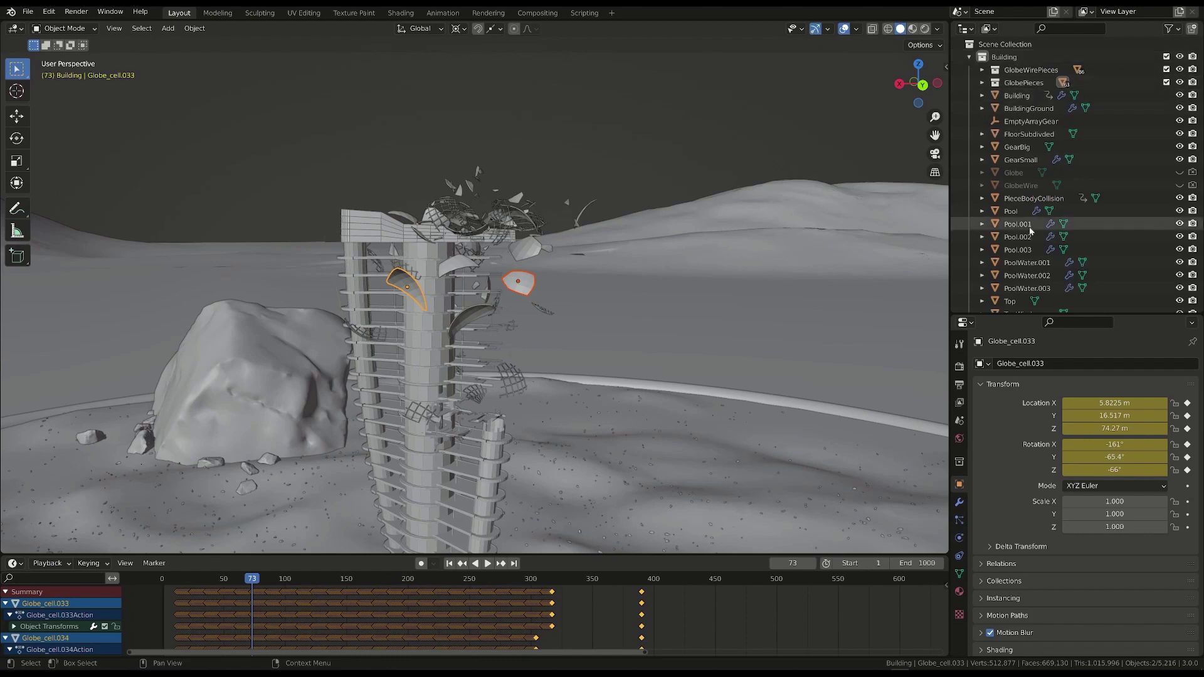
{"action": "left_click_drag", "start_coordinate": [544, 233], "coordinate": [533, 244]}
{"action": "scroll", "coordinate": [1040, 185], "scroll_direction": "down", "scroll_amount": 3}
{"action": "scroll", "coordinate": [1041, 185], "scroll_direction": "up", "scroll_amount": 3}
{"action": "scroll", "coordinate": [1041, 184], "scroll_direction": "down", "scroll_amount": 3}
{"action": "scroll", "coordinate": [1042, 184], "scroll_direction": "up", "scroll_amount": 3}
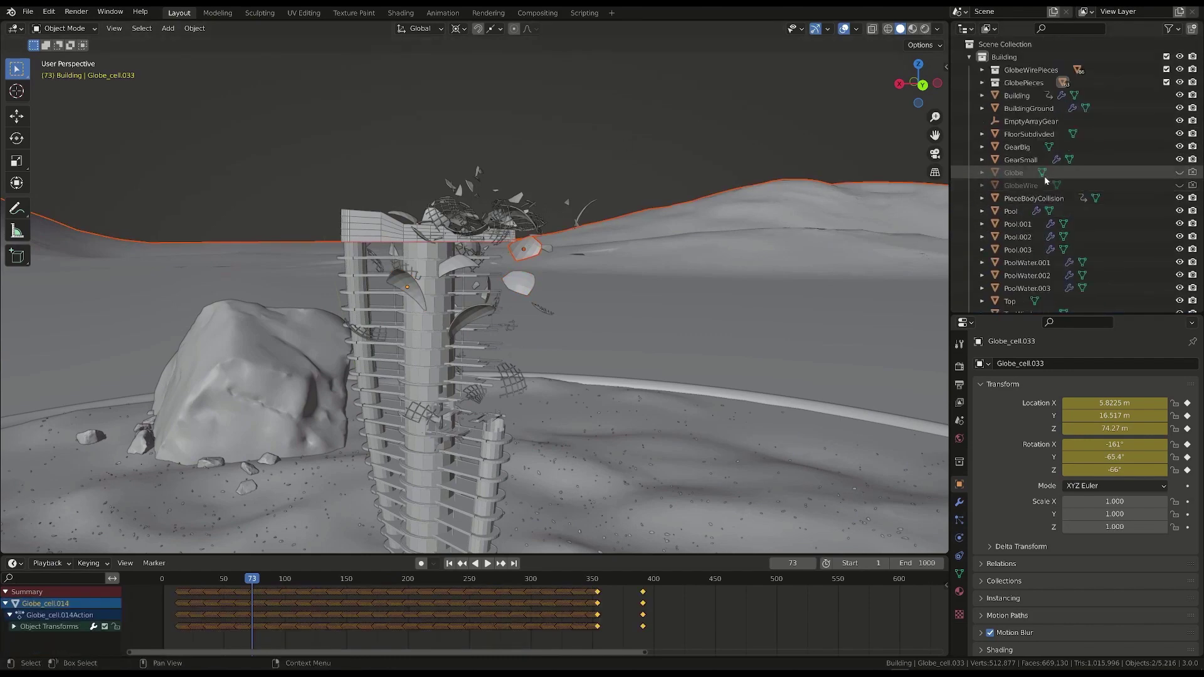
- Expand the GlobeWirePieces collection and look through its wire pieces from GlobeWire_cell to GlobeWire_cell.035
{"action": "left_click", "coordinate": [982, 69]}
{"action": "left_click", "coordinate": [1041, 82]}
{"action": "key", "text": "alt+a"}
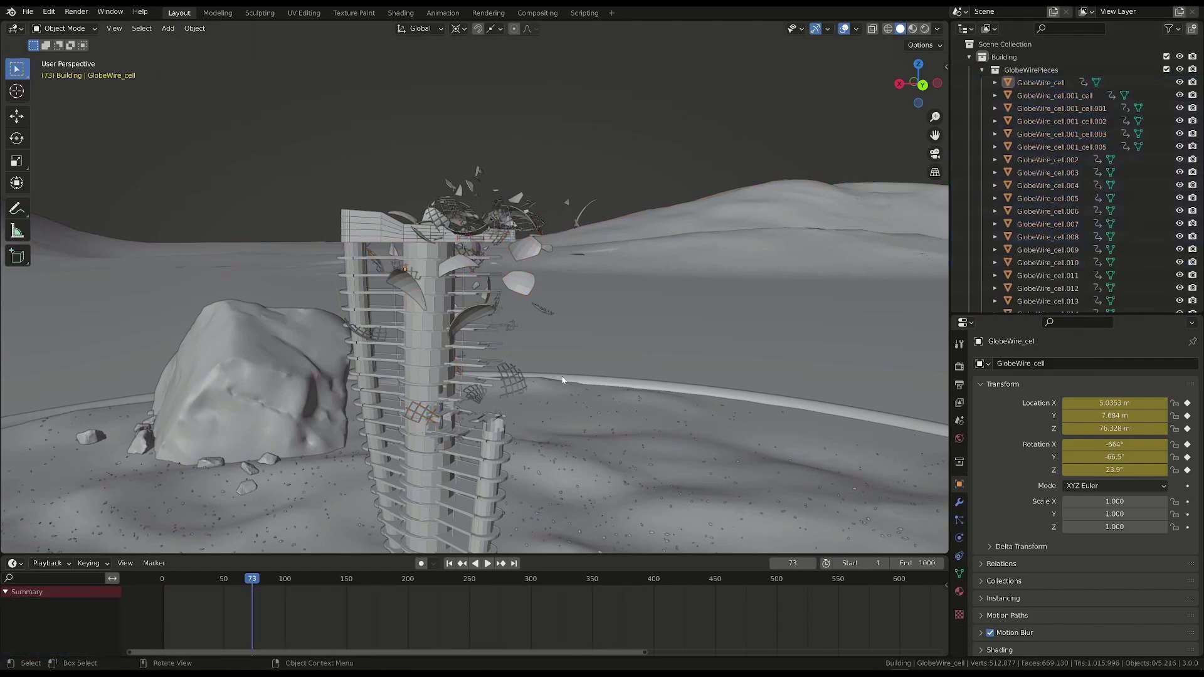
{"action": "left_click", "coordinate": [1041, 82]}
{"action": "scroll", "coordinate": [1035, 157], "scroll_direction": "down", "scroll_amount": 20}
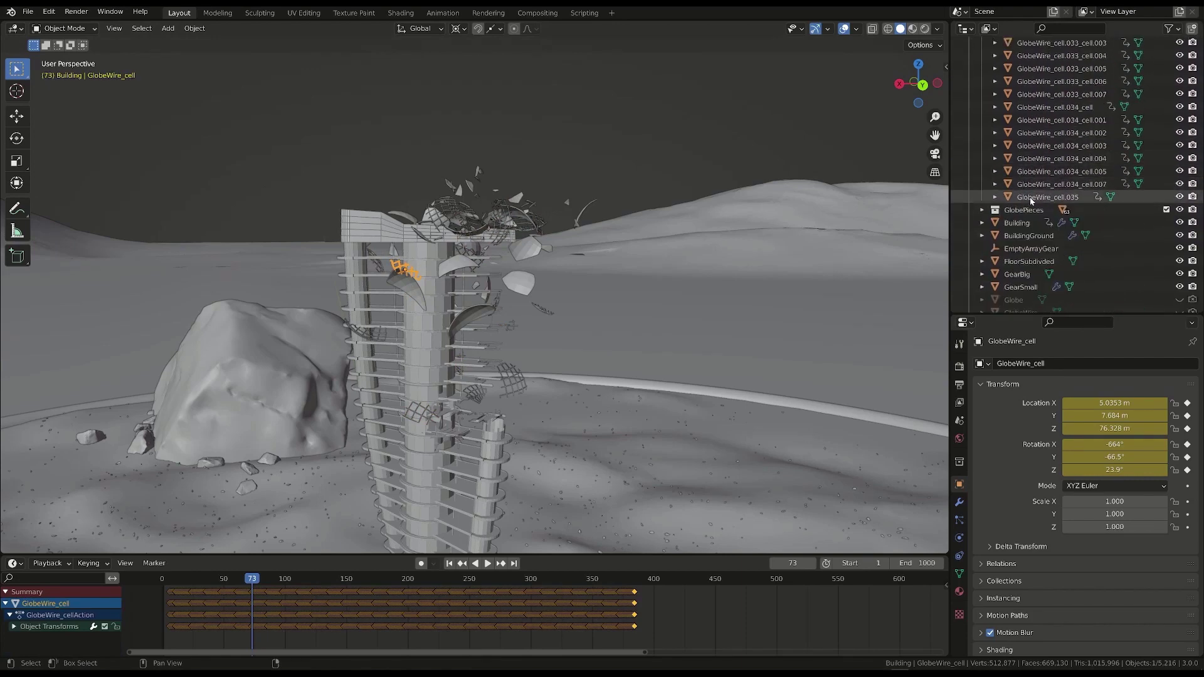
{"action": "left_click", "coordinate": [1047, 197], "text": "shift"}
- Play the debris falling around the tower base and move the animation to frame 225
{"action": "left_click_drag", "start_coordinate": [564, 556], "coordinate": [564, 362]}
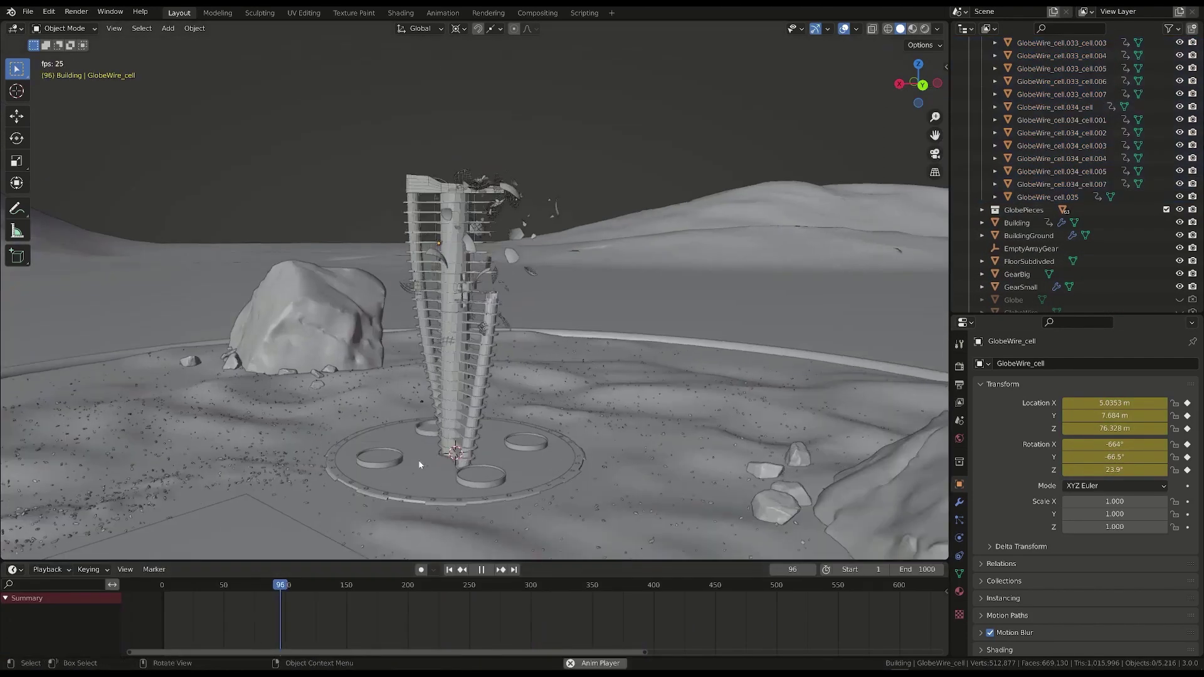
{"action": "key", "text": "space"}
{"action": "middle_click_drag", "start_coordinate": [434, 454], "coordinate": [460, 382]}
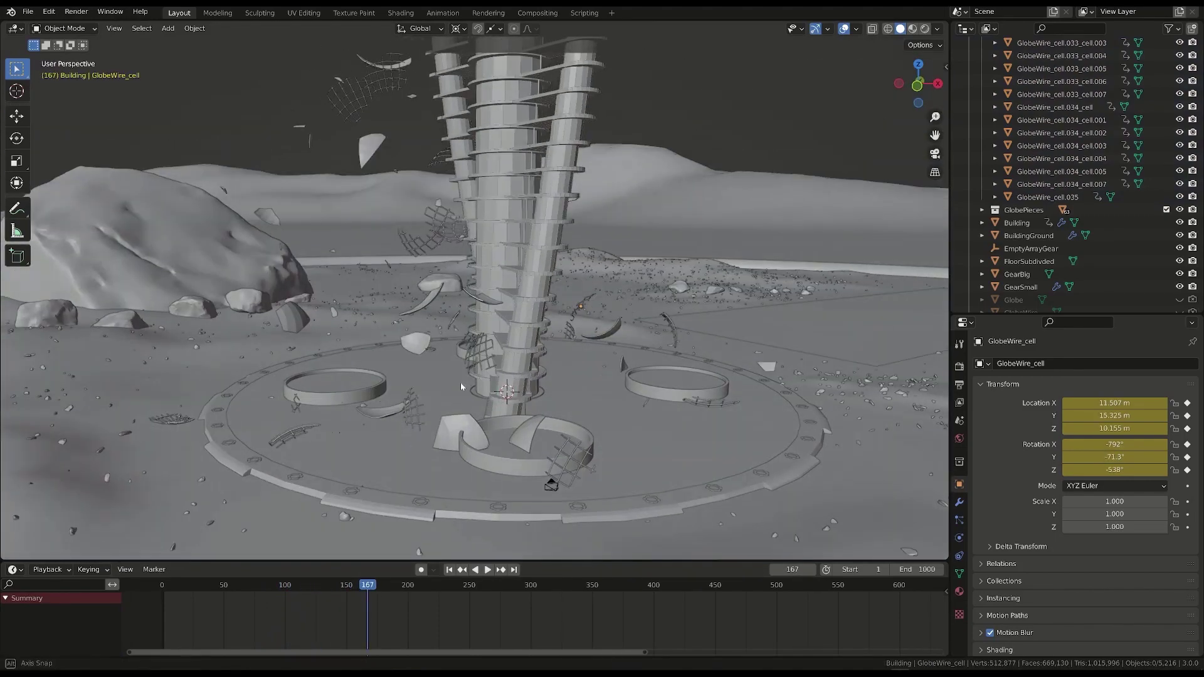
{"action": "left_click", "coordinate": [484, 569]}
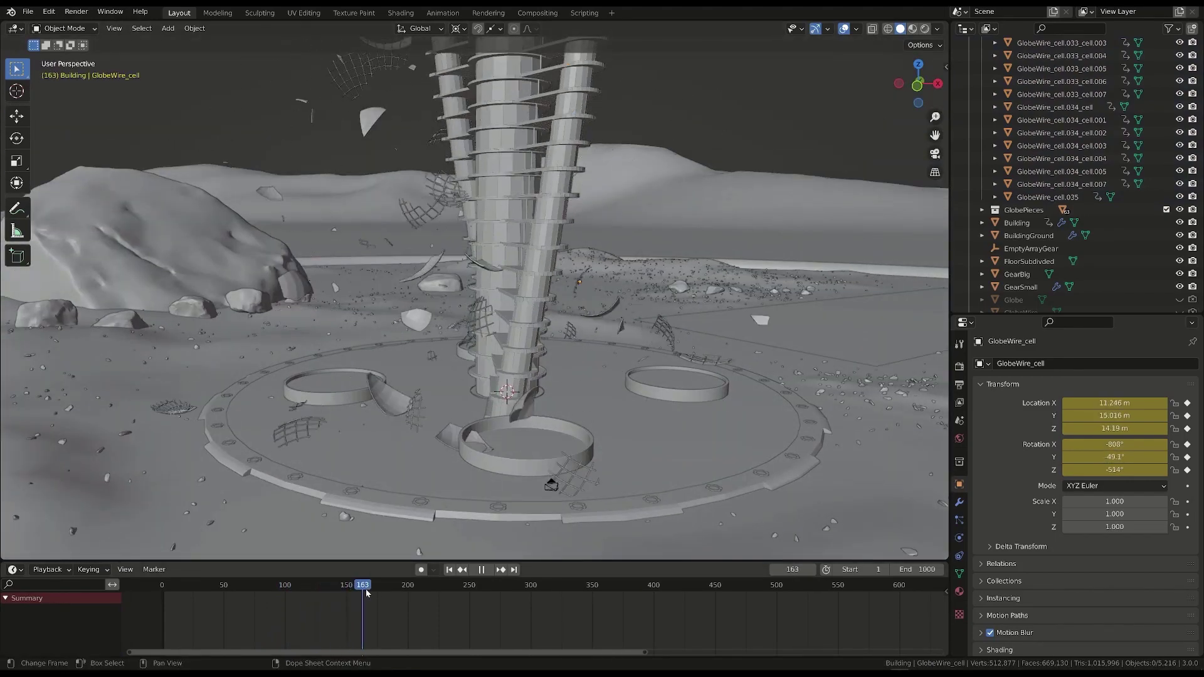
{"action": "left_click", "coordinate": [481, 569]}
{"action": "left_click_drag", "start_coordinate": [376, 584], "coordinate": [439, 584]}
- Inspect the landed debris at the tower base and select the PoolWater.003 surface
{"action": "scroll", "coordinate": [489, 422], "scroll_direction": "down", "scroll_amount": 2}
{"action": "scroll", "coordinate": [483, 429], "scroll_direction": "down", "scroll_amount": 3}
{"action": "middle_click_drag", "start_coordinate": [483, 429], "coordinate": [427, 465], "text": "shift"}
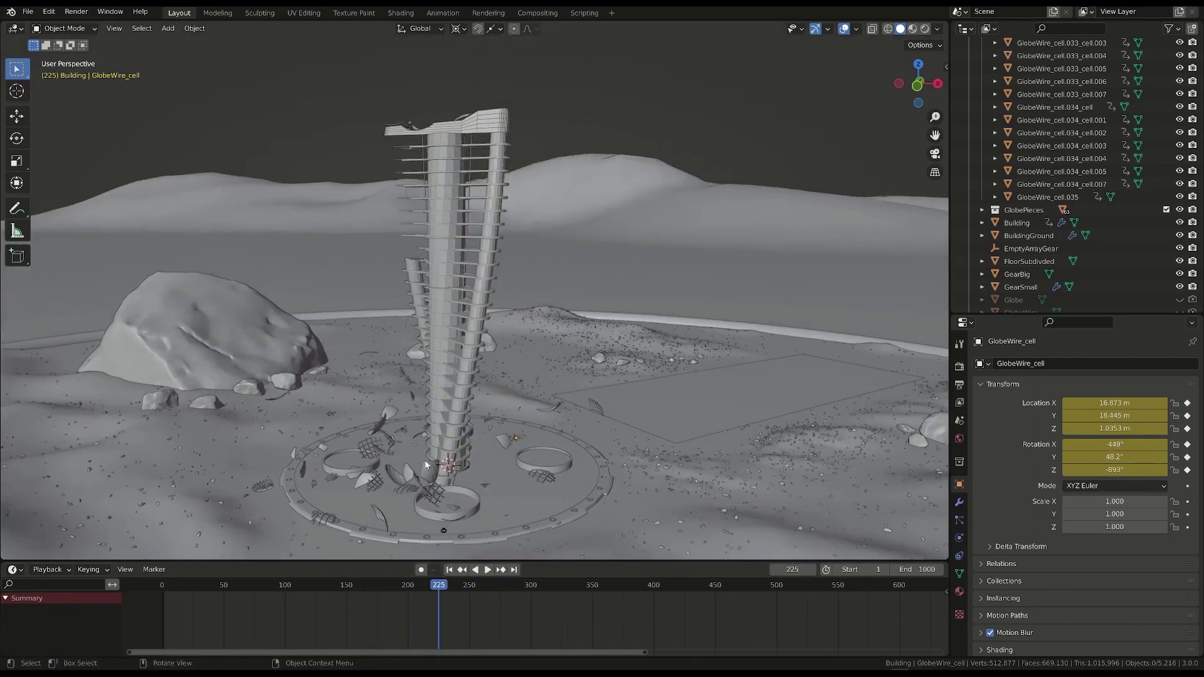
{"action": "scroll", "coordinate": [426, 465], "scroll_direction": "up", "scroll_amount": 3}
{"action": "scroll", "coordinate": [314, 409], "scroll_direction": "up", "scroll_amount": 3}
{"action": "middle_click_drag", "start_coordinate": [314, 409], "coordinate": [424, 295]}
{"action": "left_click", "coordinate": [424, 295]}
{"action": "left_click", "coordinate": [330, 296]}
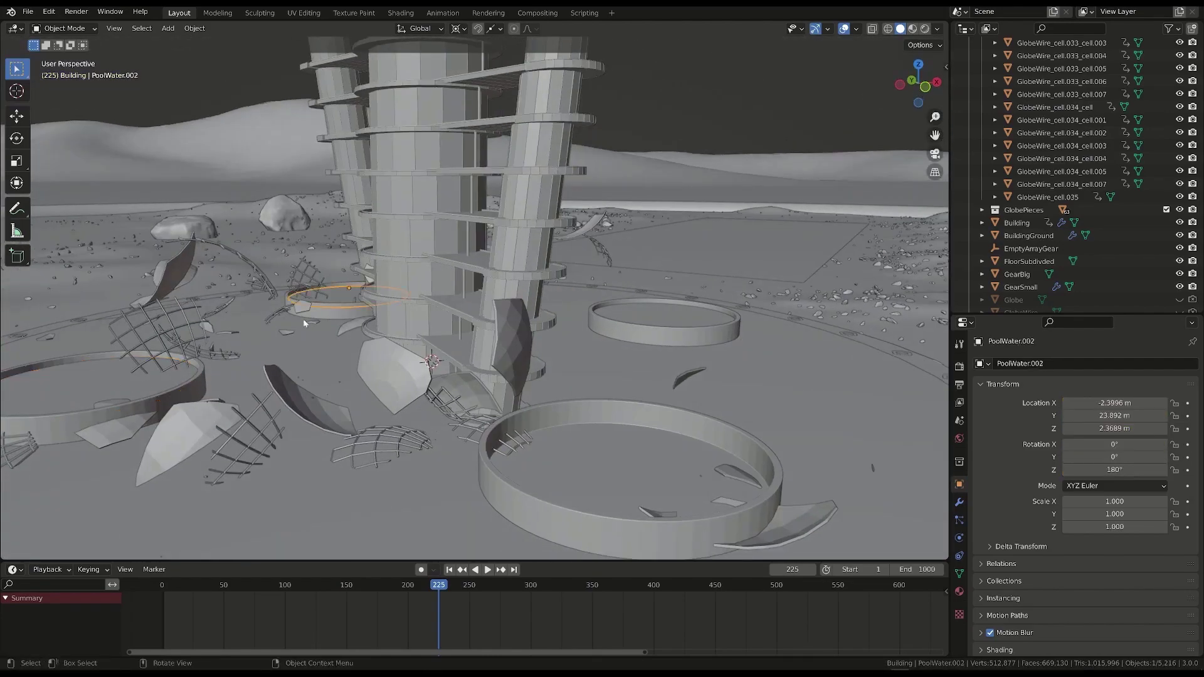
{"action": "mouse_move", "coordinate": [303, 318]}
{"action": "middle_mouse_down"}
{"action": "mouse_move", "coordinate": [213, 371]}
{"action": "mouse_move", "coordinate": [314, 319]}
{"action": "middle_mouse_up"}
{"action": "left_click", "coordinate": [742, 312]}
{"action": "left_click", "coordinate": [171, 385]}
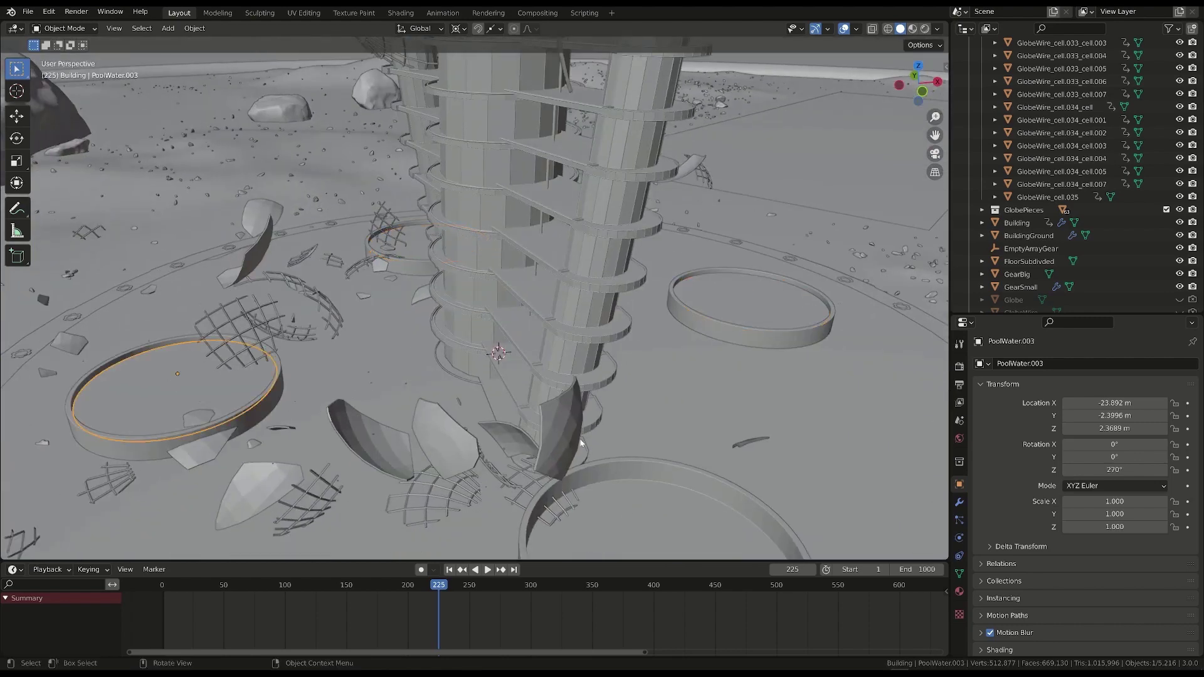
- Switch to the Shading workspace to bring up the PoolWater material's nodes
{"action": "middle_click_drag", "start_coordinate": [172, 385], "coordinate": [363, 329]}
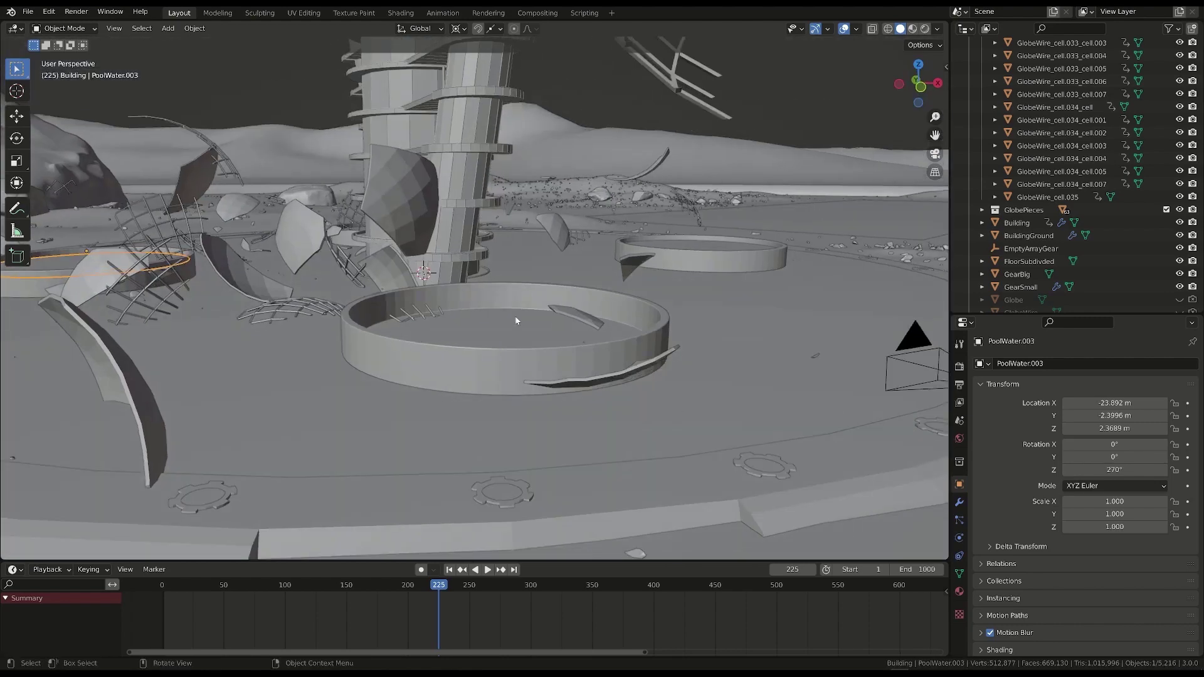
{"action": "middle_click_drag", "start_coordinate": [482, 320], "coordinate": [562, 358]}
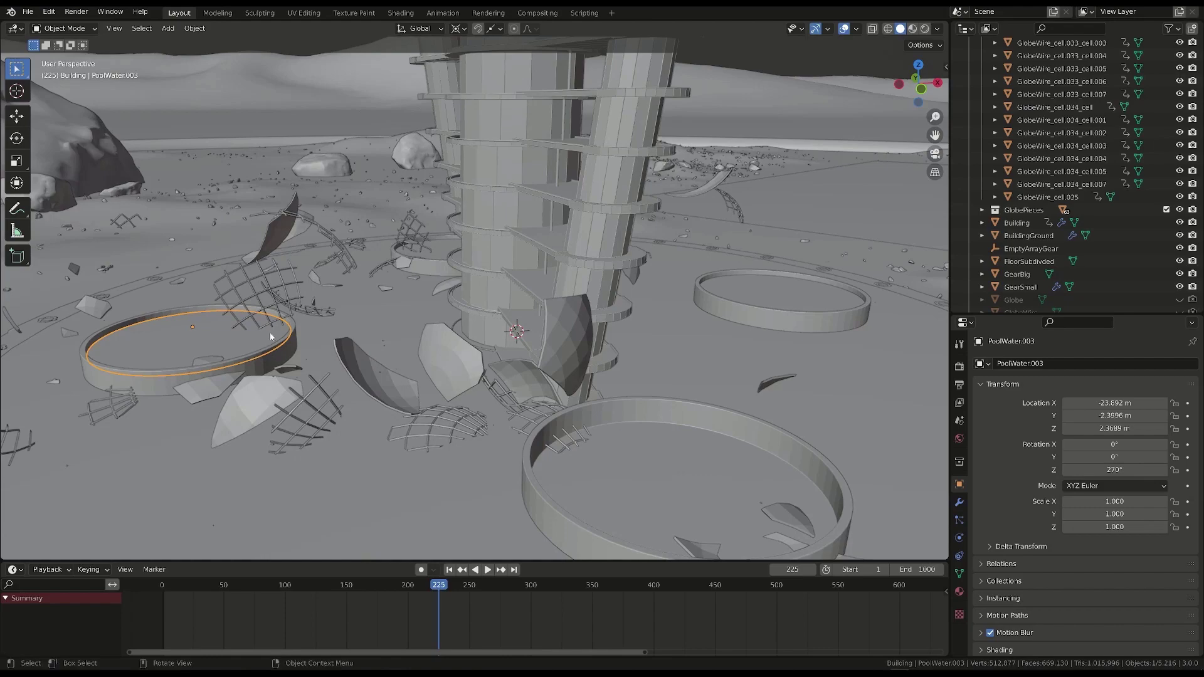
{"action": "middle_click_drag", "start_coordinate": [270, 332], "coordinate": [489, 477]}
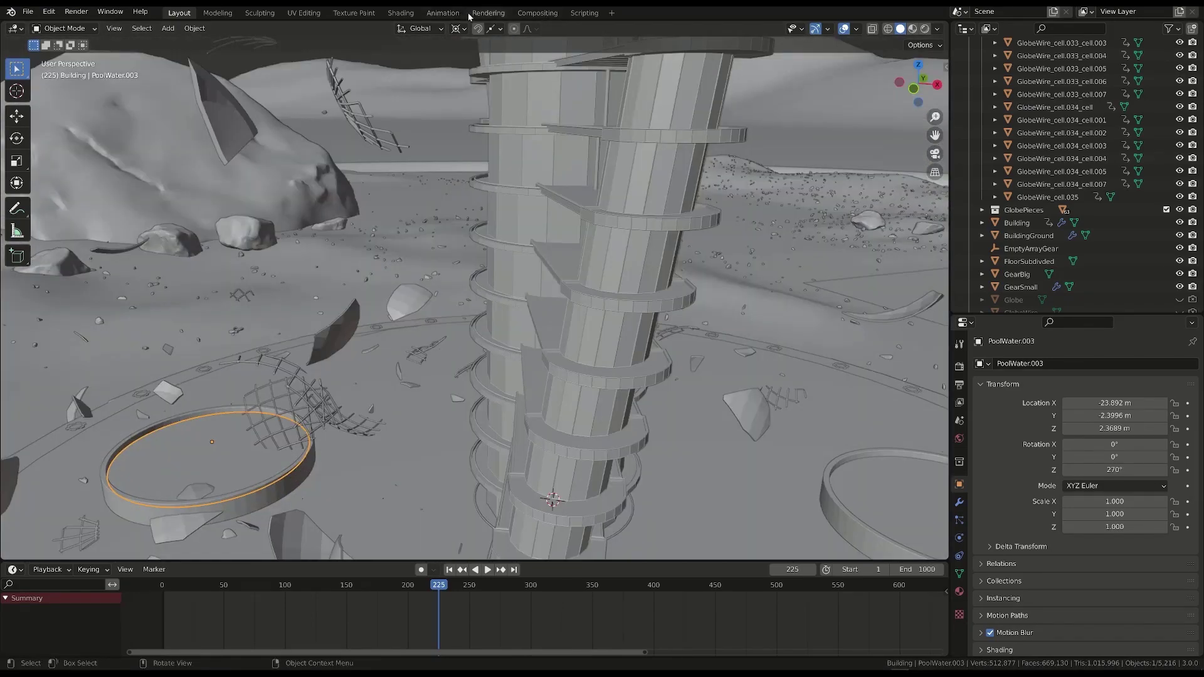
{"action": "left_click", "coordinate": [401, 12]}
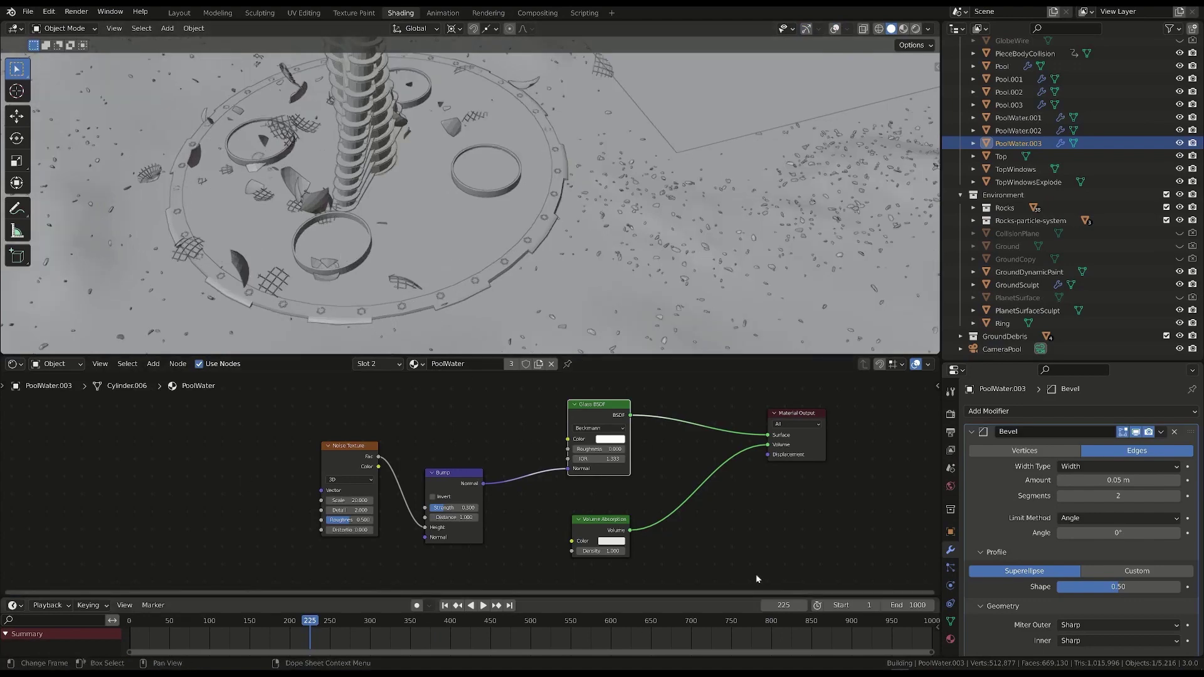
{"action": "scroll", "coordinate": [630, 495], "scroll_direction": "up", "scroll_amount": 1}
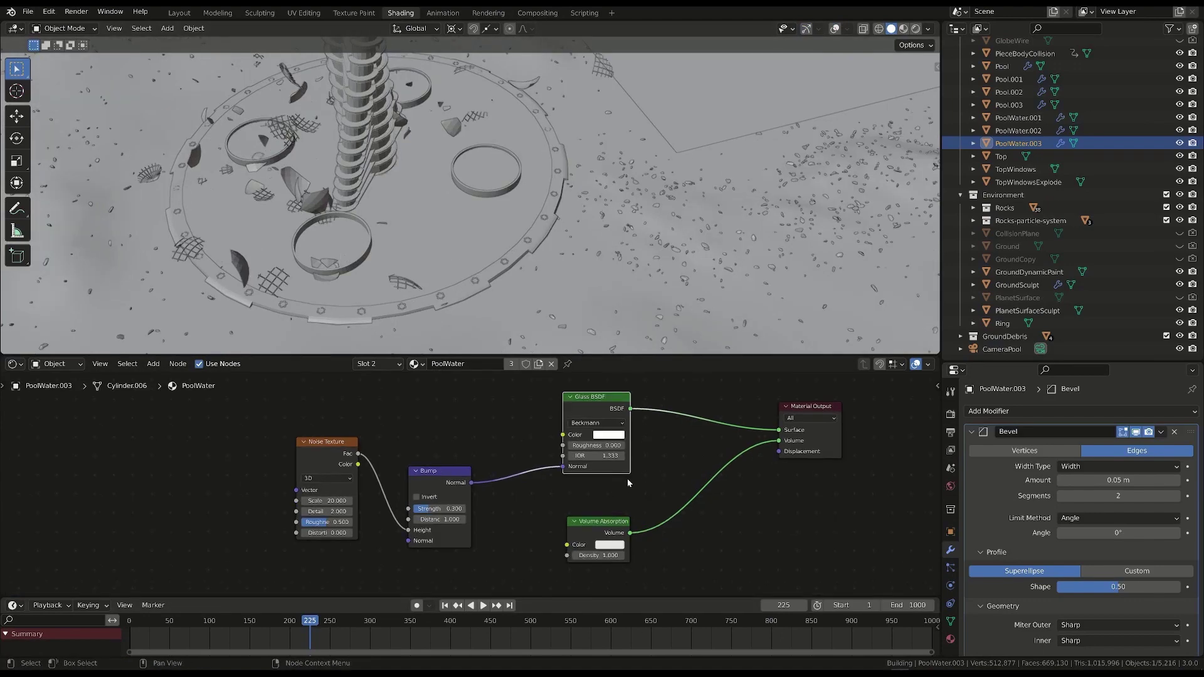
{"action": "scroll", "coordinate": [607, 419], "scroll_direction": "up", "scroll_amount": 1}
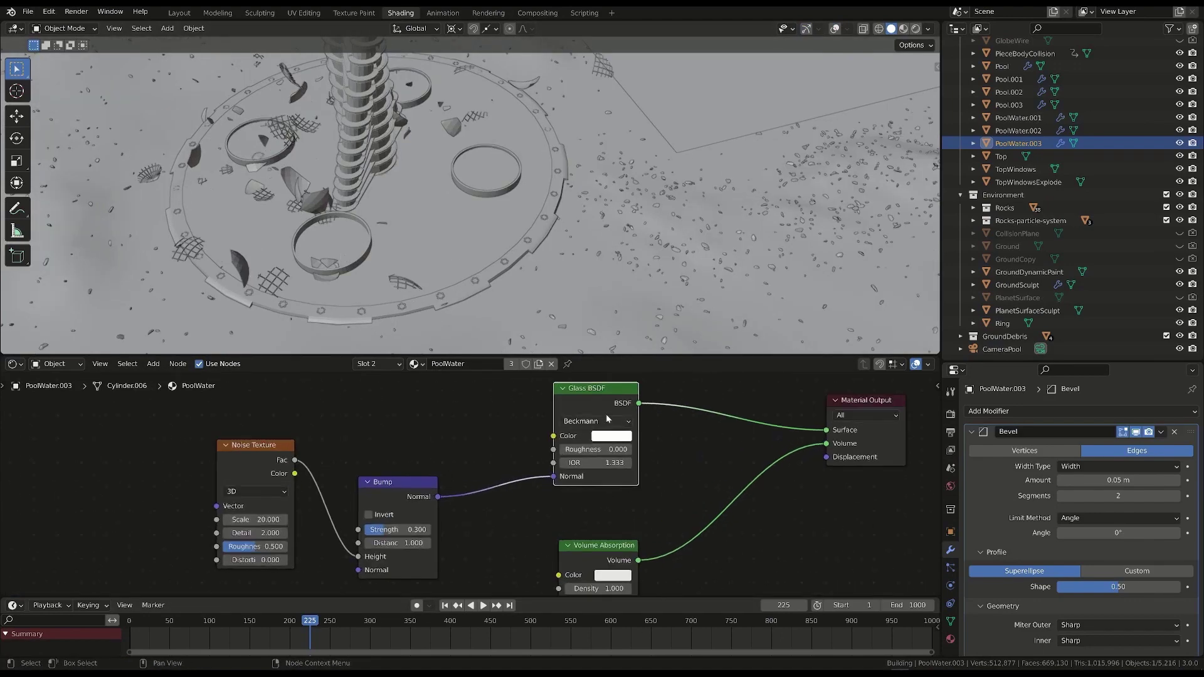
{"action": "middle_click_drag", "start_coordinate": [678, 493], "coordinate": [624, 487]}
- Show the viewport in rendered shading and select the PoolWater.001 surface in a close-up of its pool
{"action": "key", "text": "z"}
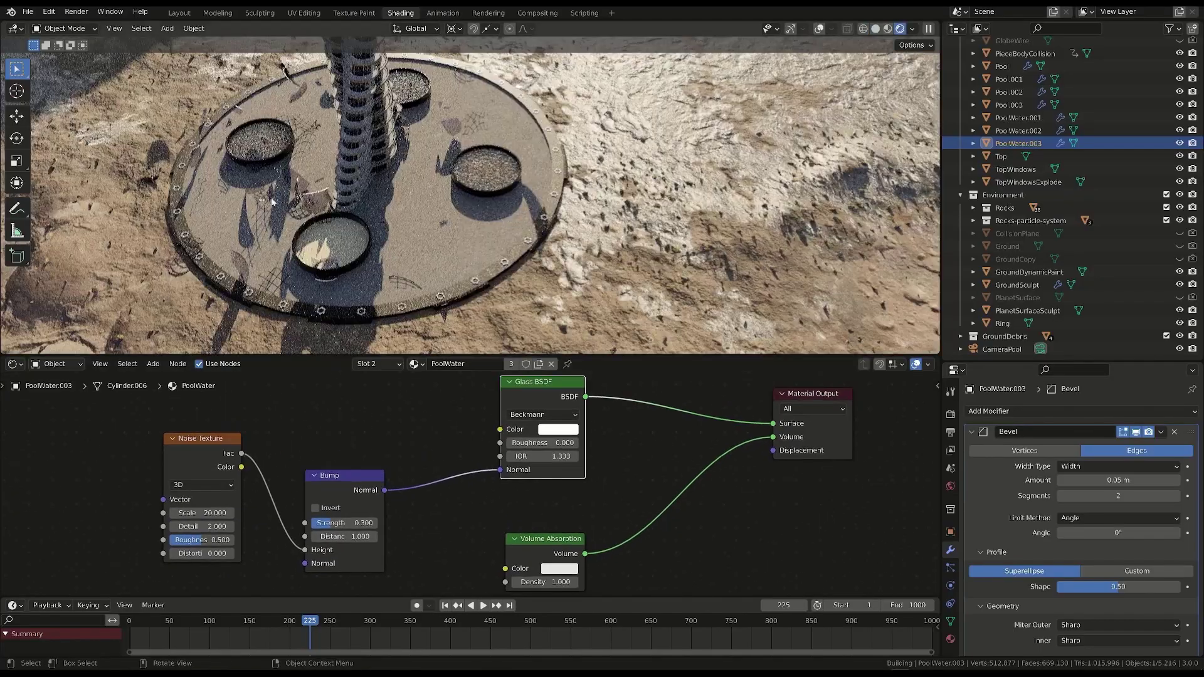
{"action": "scroll", "coordinate": [558, 197], "scroll_direction": "up", "scroll_amount": 2}
{"action": "scroll", "coordinate": [559, 196], "scroll_direction": "up", "scroll_amount": 3}
{"action": "middle_click_drag", "start_coordinate": [558, 197], "coordinate": [496, 219]}
{"action": "left_click", "coordinate": [462, 328]}
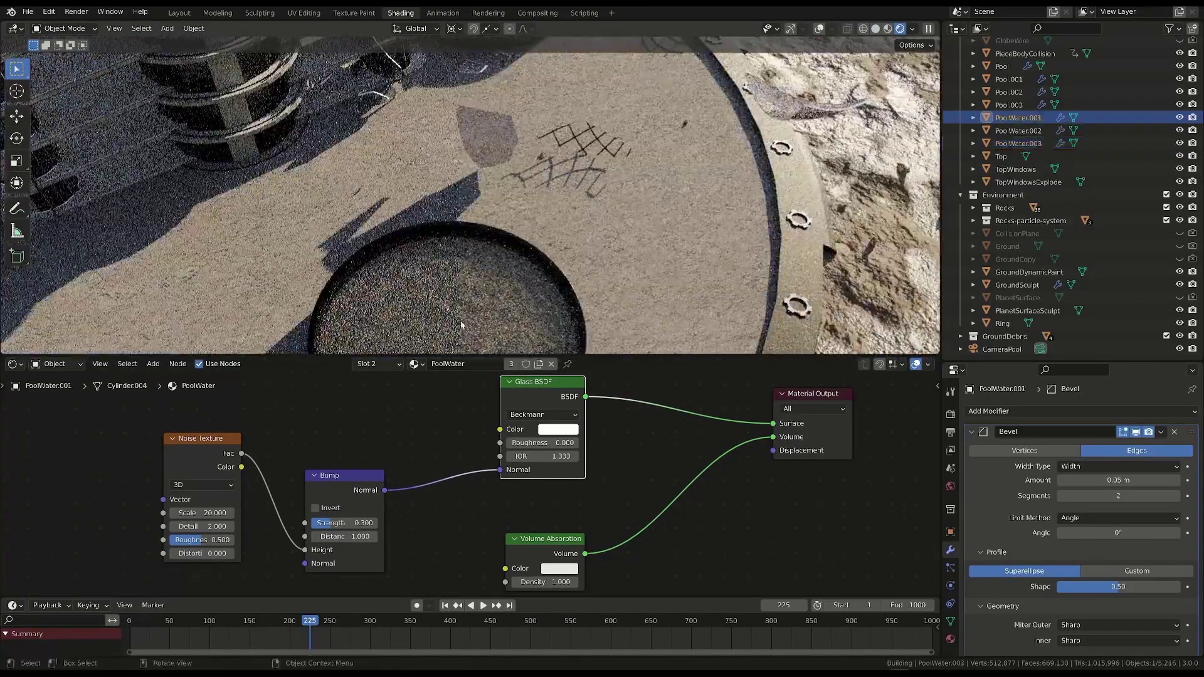
{"action": "middle_click_drag", "start_coordinate": [462, 328], "coordinate": [439, 188]}
{"action": "scroll", "coordinate": [439, 188], "scroll_direction": "up", "scroll_amount": 3}
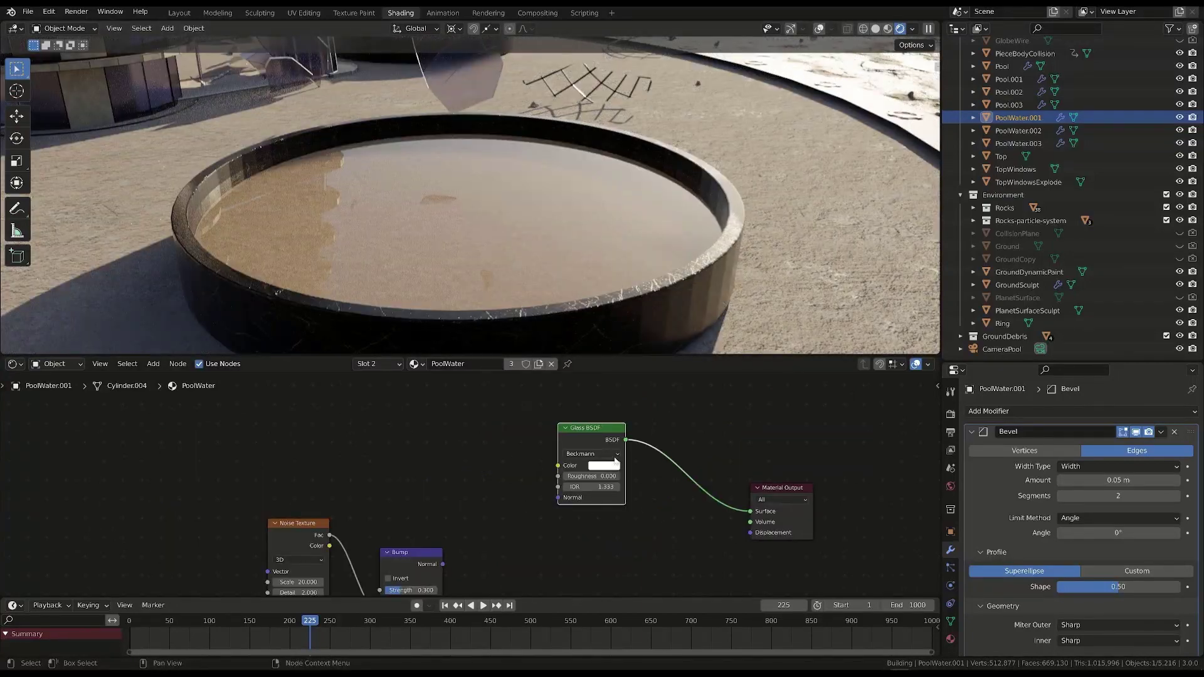
- Try a Glass BSDF roughness of 0.112 on the pool water material and undo it
{"action": "scroll", "coordinate": [614, 465], "scroll_direction": "up", "scroll_amount": 1}
{"action": "left_click_drag", "start_coordinate": [564, 417], "coordinate": [555, 411]}
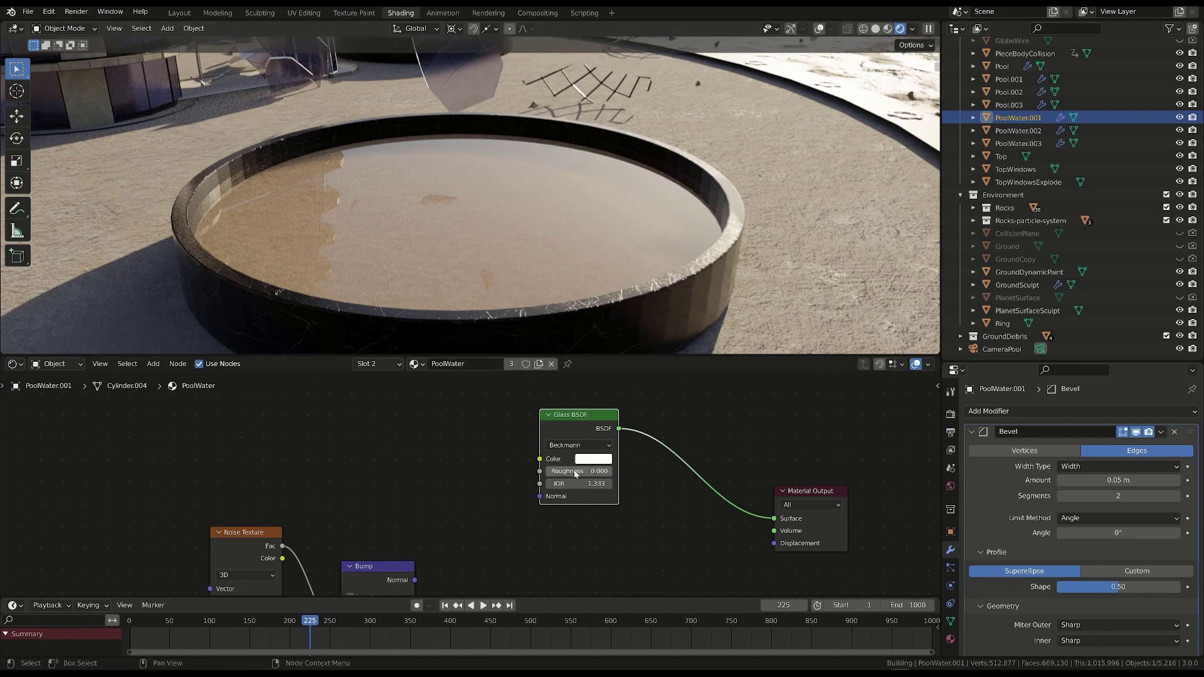
{"action": "left_click_drag", "start_coordinate": [568, 470], "coordinate": [583, 471]}
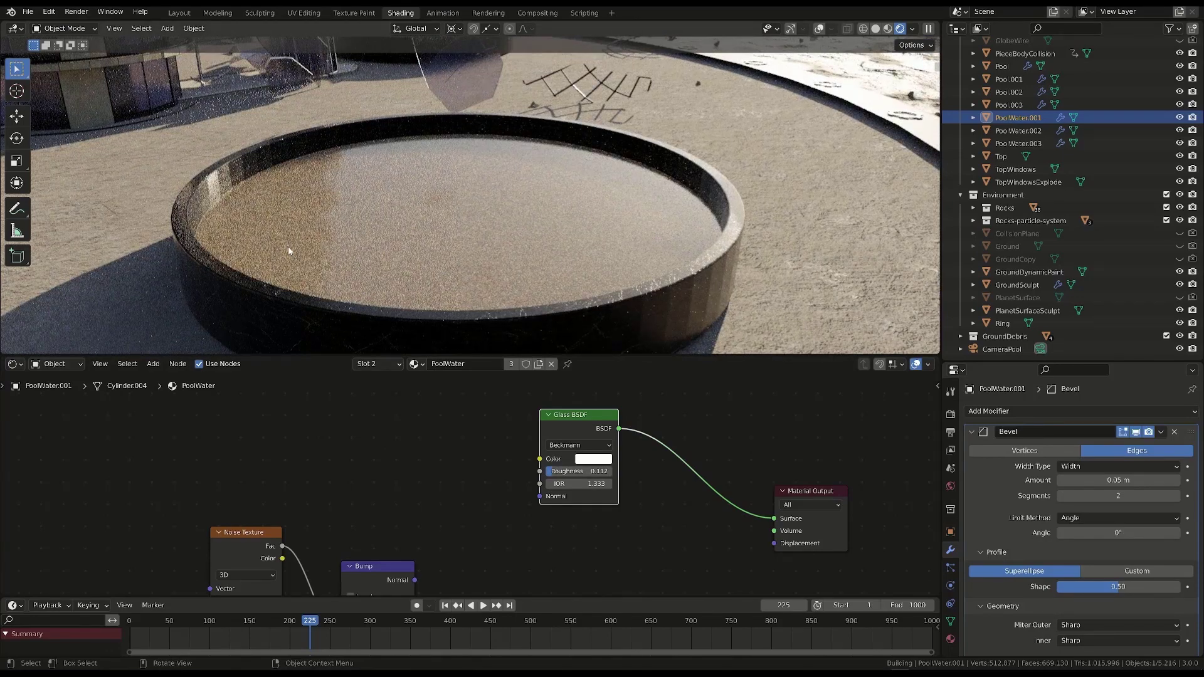
{"action": "key", "text": "ctrl+z"}
- Place the Volume Absorption node below the Glass BSDF and connect it to the Material Output's Volume
{"action": "middle_click_drag", "start_coordinate": [494, 504], "coordinate": [458, 438]}
{"action": "left_click_drag", "start_coordinate": [534, 562], "coordinate": [558, 480]}
{"action": "middle_click_drag", "start_coordinate": [601, 465], "coordinate": [584, 498]}
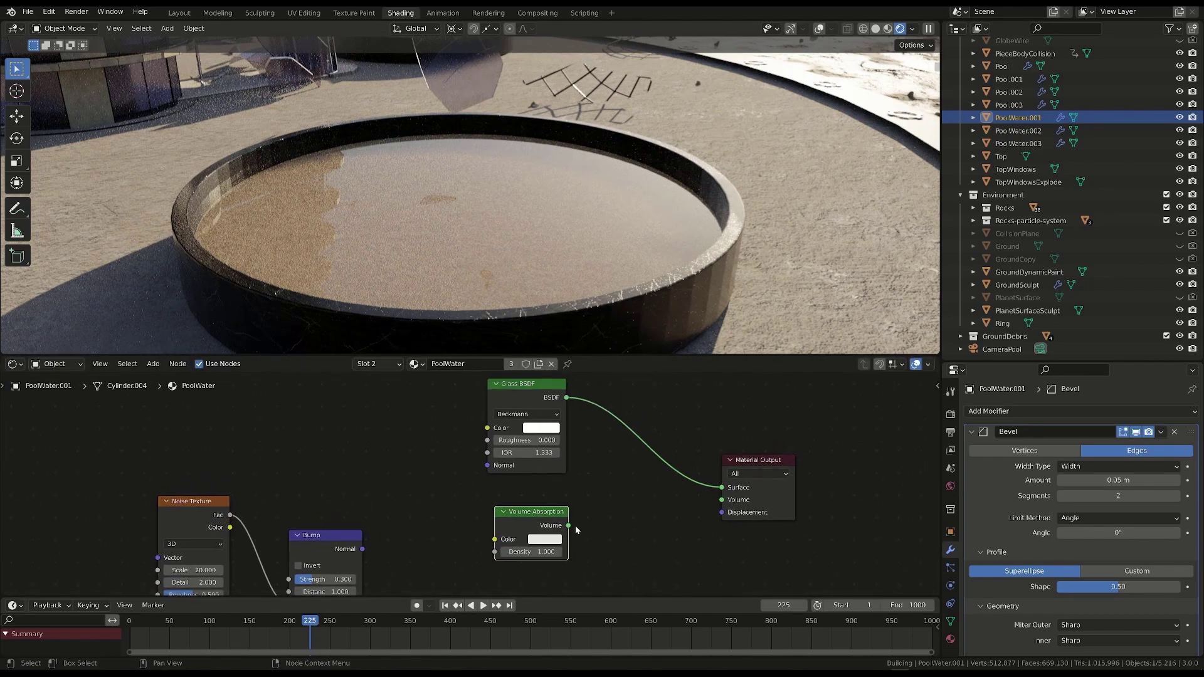
{"action": "left_click_drag", "start_coordinate": [549, 530], "coordinate": [722, 501]}
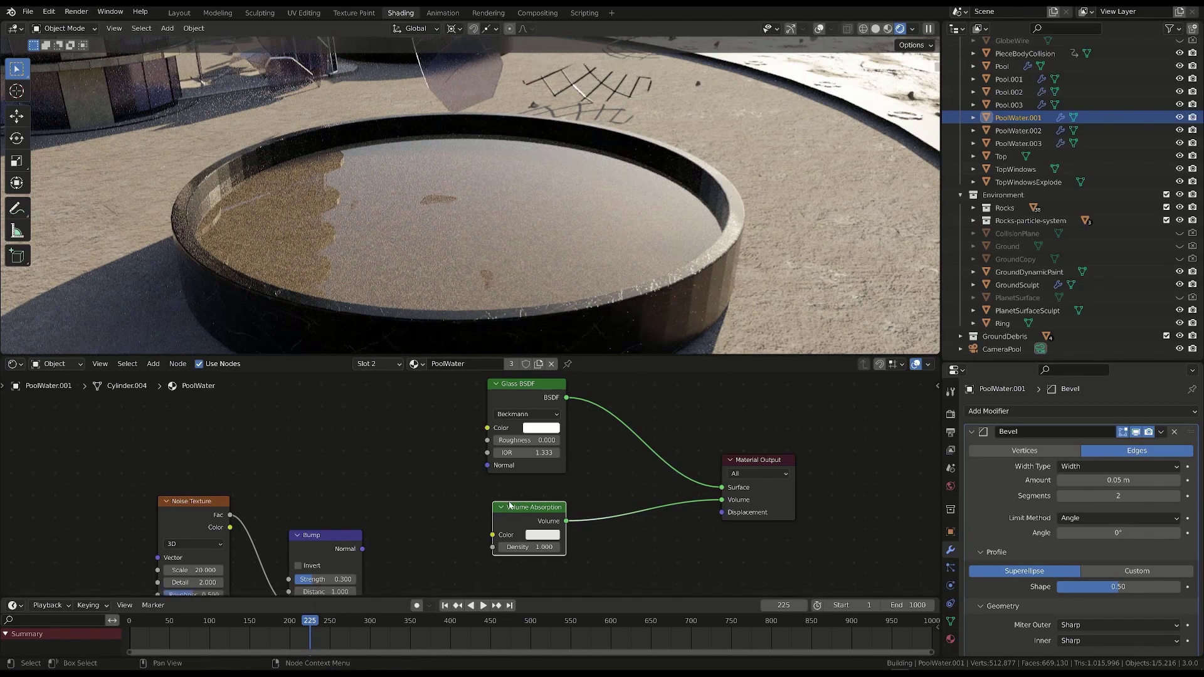
- Tint the Volume Absorption colour a pale lavender
{"action": "left_click", "coordinate": [541, 535]}
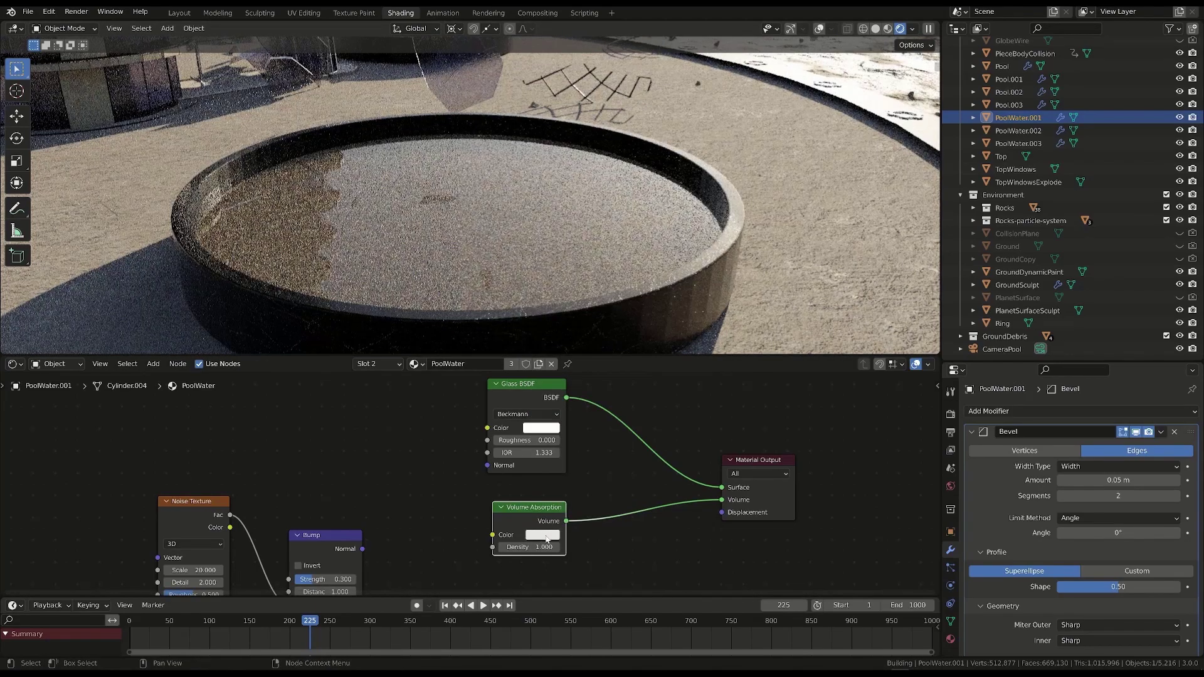
{"action": "left_click", "coordinate": [541, 536]}
{"action": "left_click", "coordinate": [582, 412]}
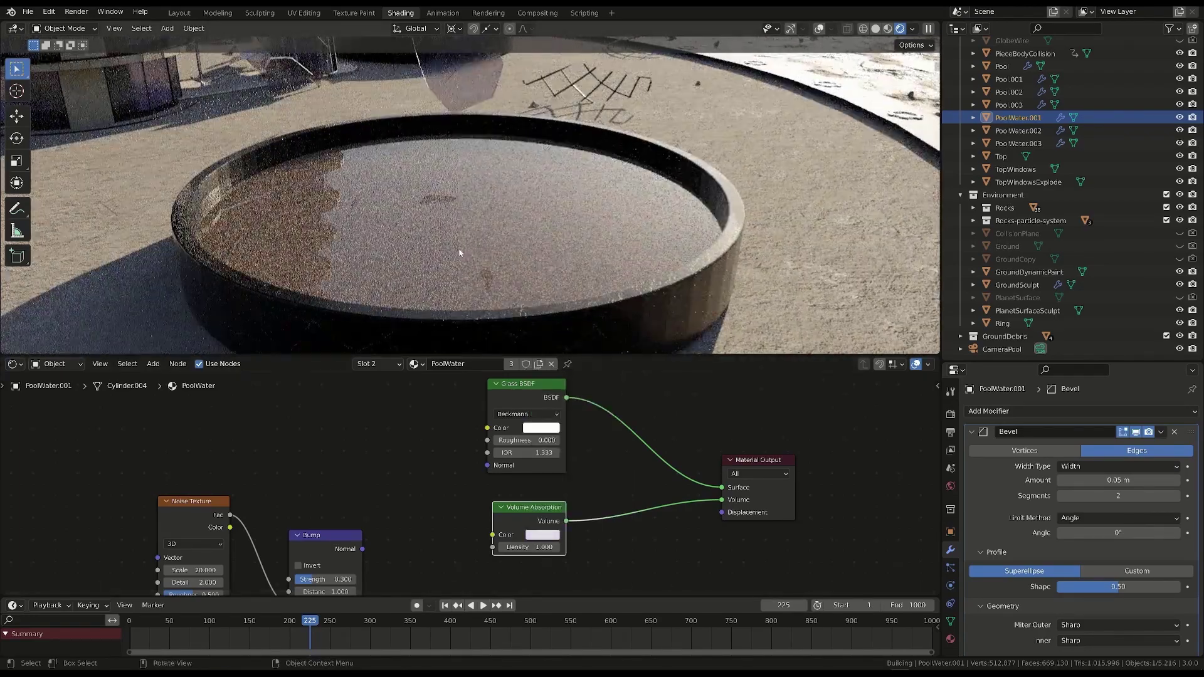
- Bring the Noise Texture and Bump nodes up beside the Glass BSDF and space them apart
{"action": "left_click_drag", "start_coordinate": [159, 459], "coordinate": [400, 569]}
{"action": "left_click_drag", "start_coordinate": [338, 533], "coordinate": [342, 449]}
{"action": "left_click", "coordinate": [417, 435]}
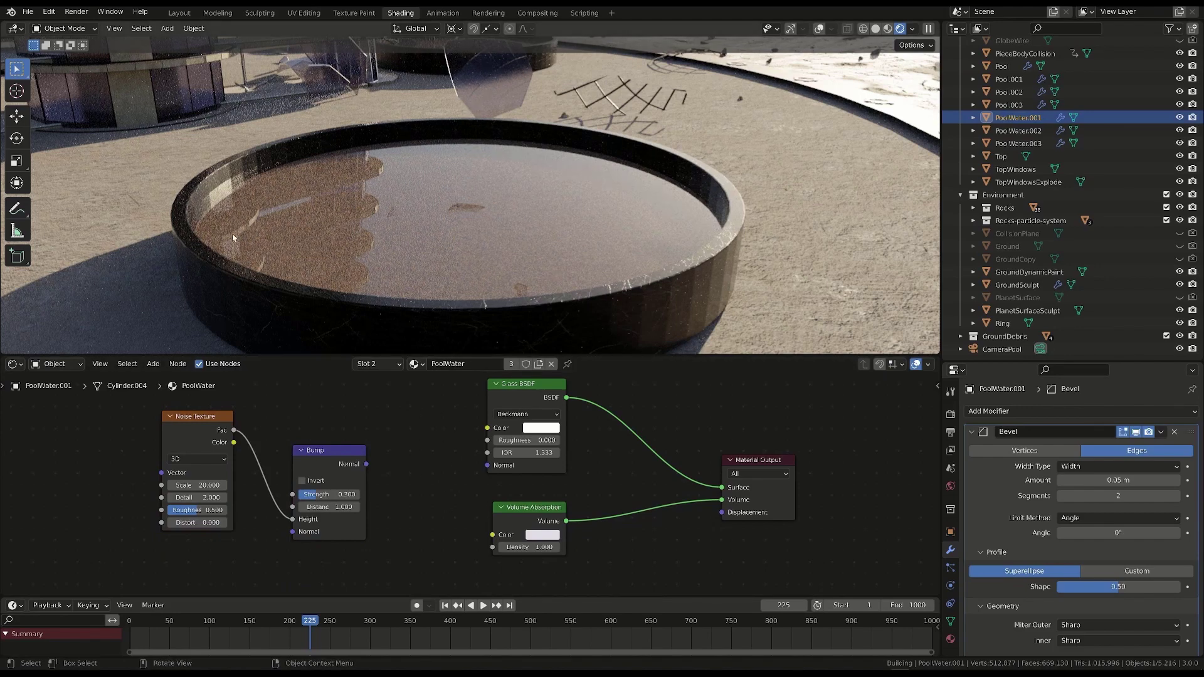
{"action": "left_click_drag", "start_coordinate": [132, 399], "coordinate": [404, 564]}
{"action": "left_click_drag", "start_coordinate": [324, 451], "coordinate": [355, 459]}
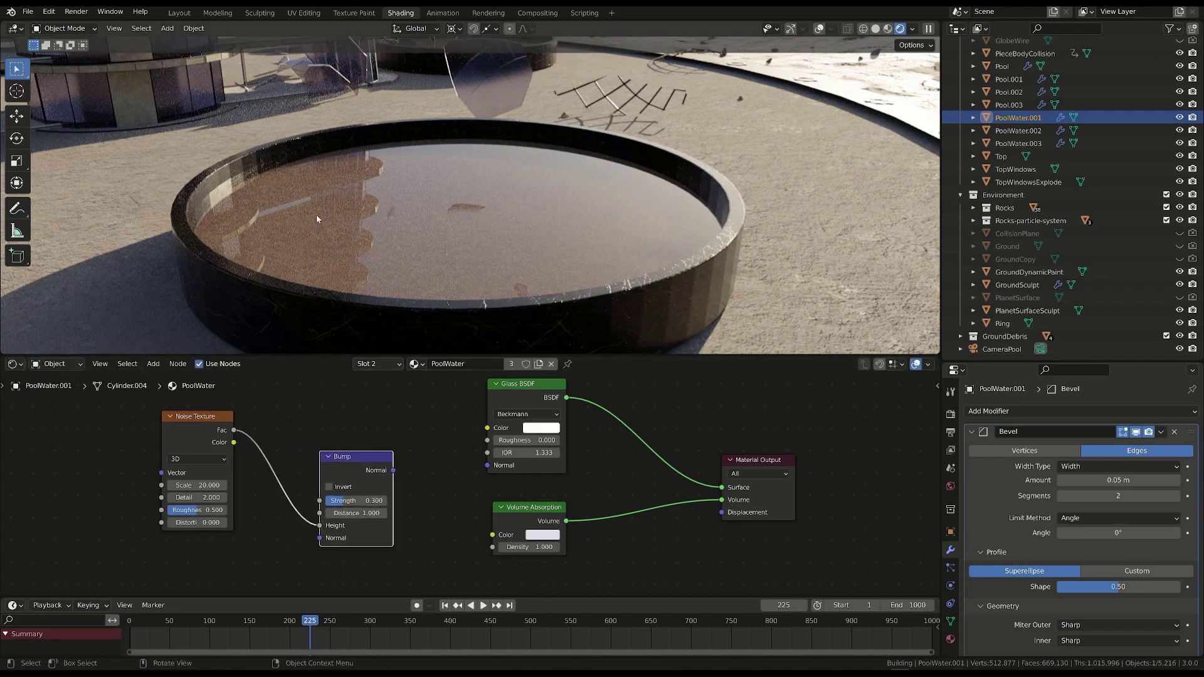
- Preview the Noise Texture on the pool surface through a Viewer node and set its scale to 21.100
{"action": "mouse_move", "coordinate": [199, 424]}
{"action": "left_mouse_down"}
{"action": "mouse_move", "coordinate": [188, 420]}
{"action": "mouse_move", "coordinate": [196, 431]}
{"action": "left_mouse_up"}
{"action": "left_click", "coordinate": [195, 431], "text": "ctrl+shift"}
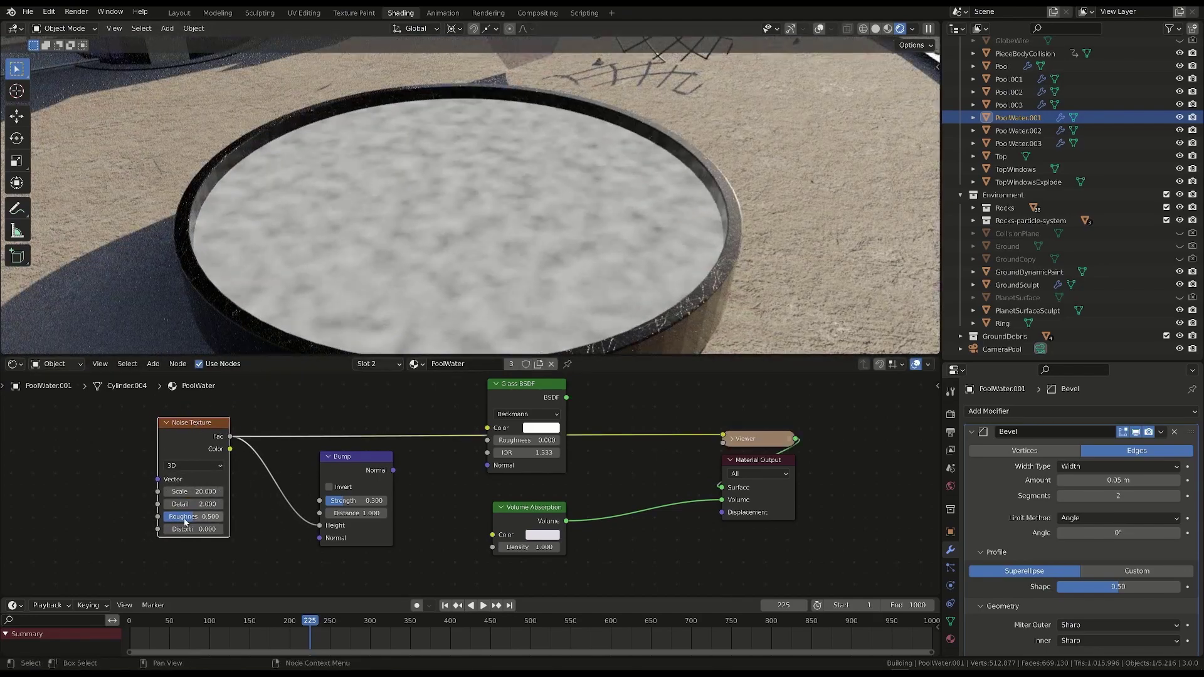
{"action": "left_click_drag", "start_coordinate": [186, 492], "coordinate": [194, 492]}
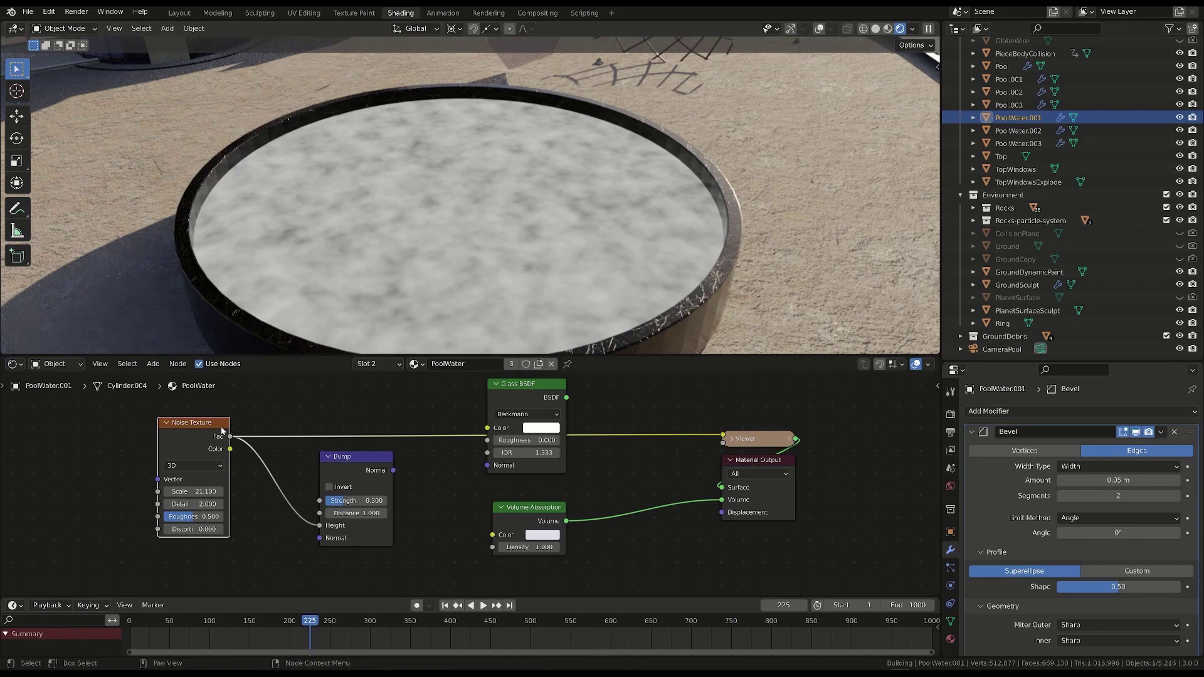
- Move the Bump node below the noise-to-viewer link, connect its Normal to the Glass BSDF, and preview the glass shader
{"action": "left_click_drag", "start_coordinate": [353, 459], "coordinate": [354, 465]}
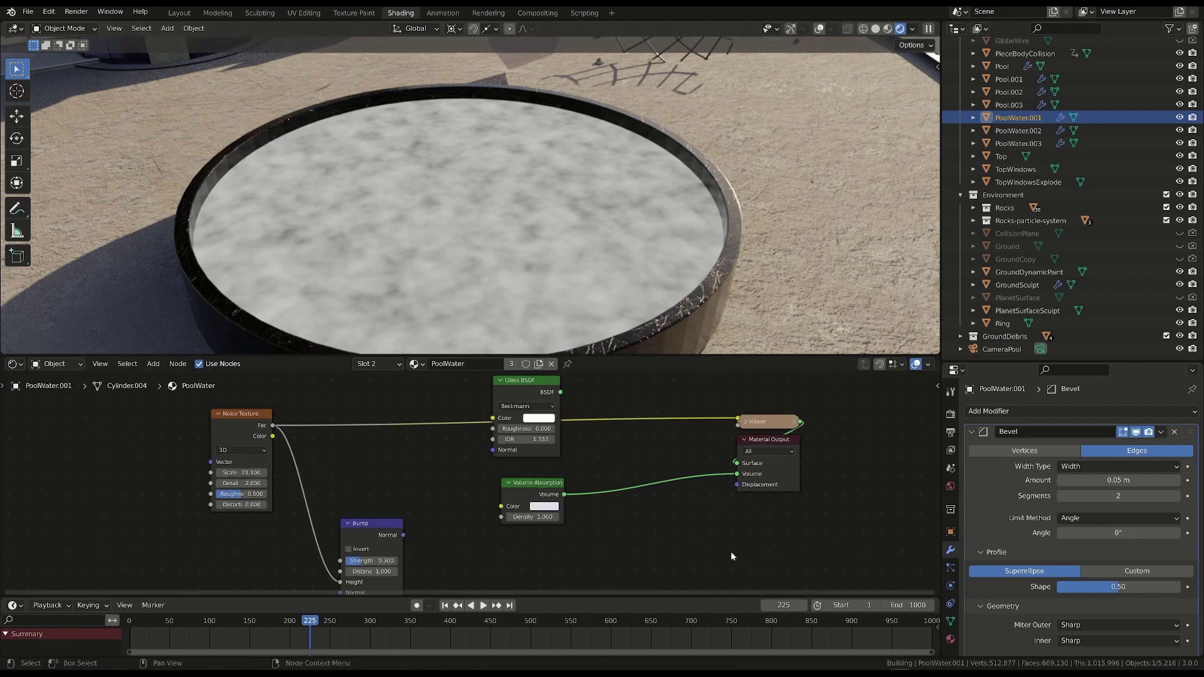
{"action": "left_click_drag", "start_coordinate": [365, 520], "coordinate": [530, 394]}
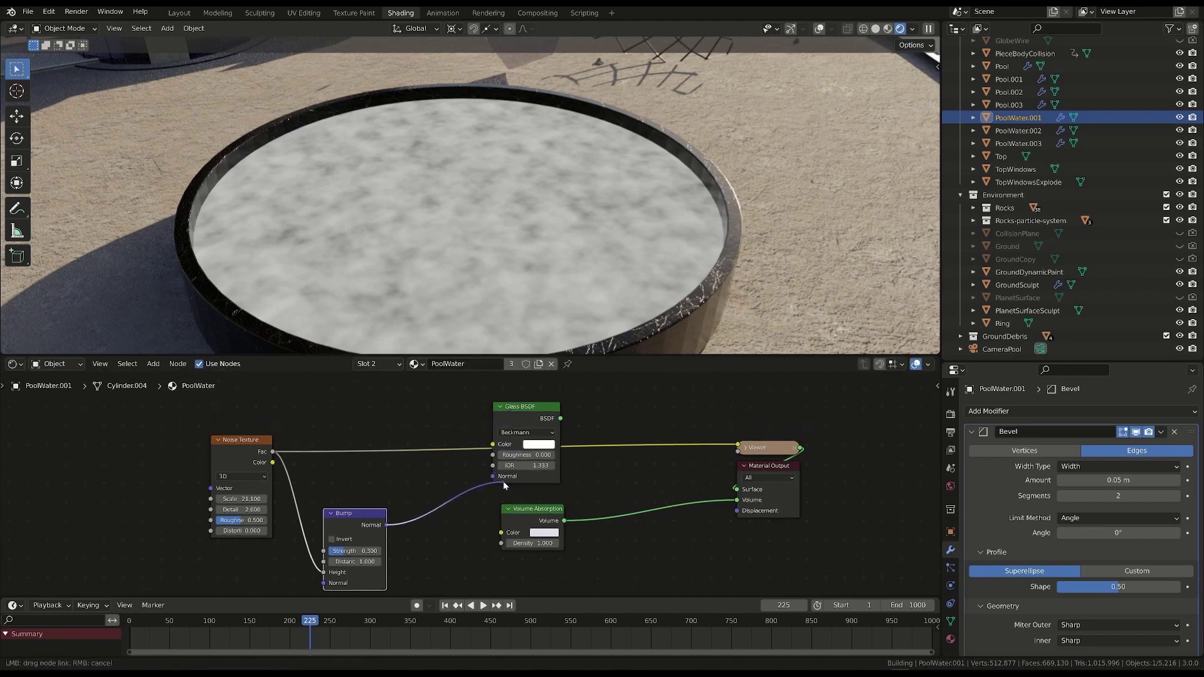
{"action": "left_click", "coordinate": [528, 407], "text": "ctrl+shift"}
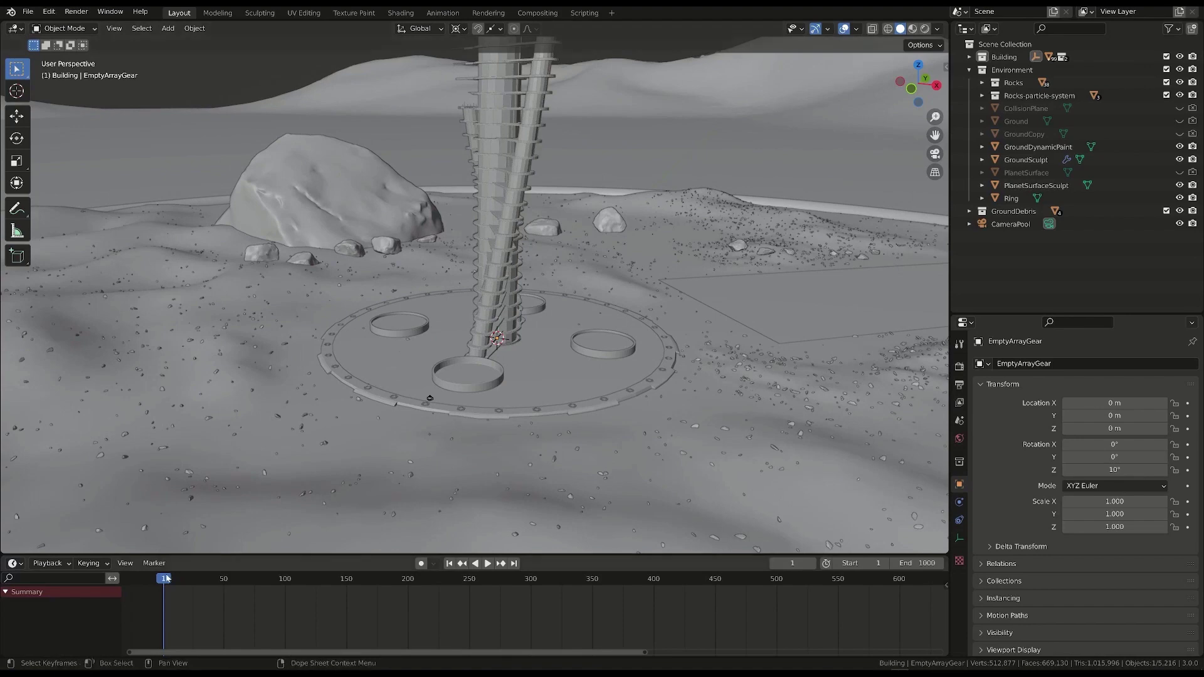
- Play the destruction animation from frame 1 and replay the moment the globe debris reaches the pools
{"action": "key", "text": "space"}
{"action": "scroll", "coordinate": [477, 359], "scroll_direction": "up", "scroll_amount": 4}
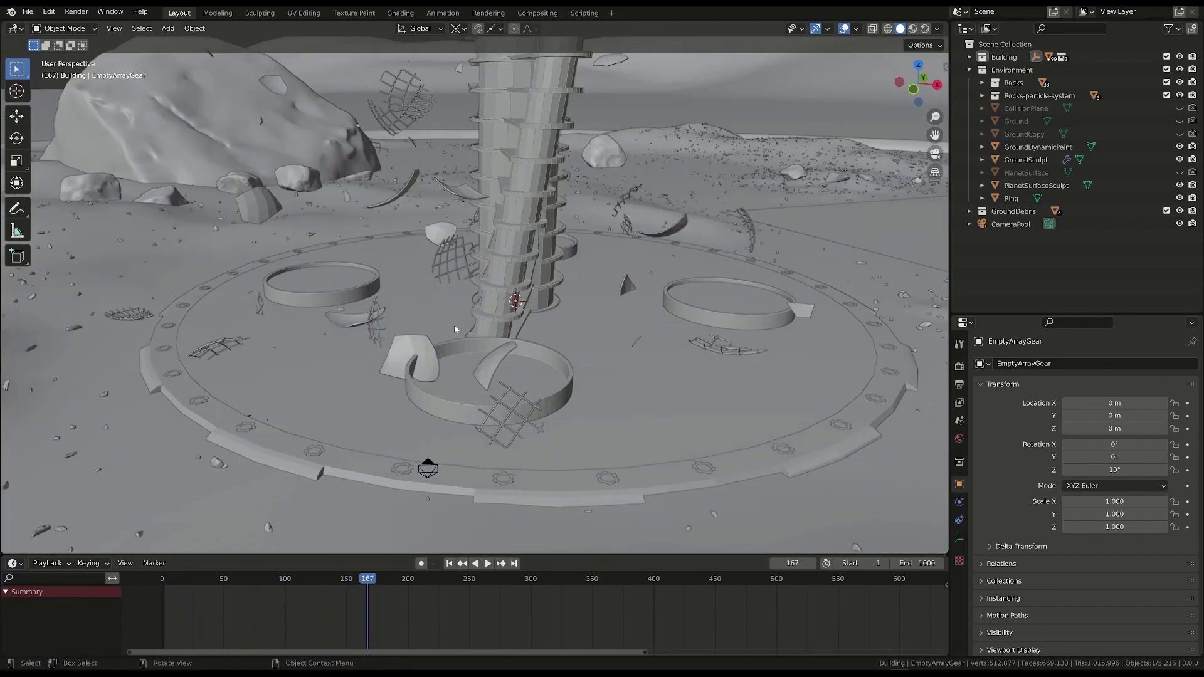
{"action": "middle_click_drag", "start_coordinate": [502, 132], "coordinate": [456, 336]}
{"action": "left_click_drag", "start_coordinate": [368, 580], "coordinate": [310, 570]}
{"action": "key", "text": "space"}
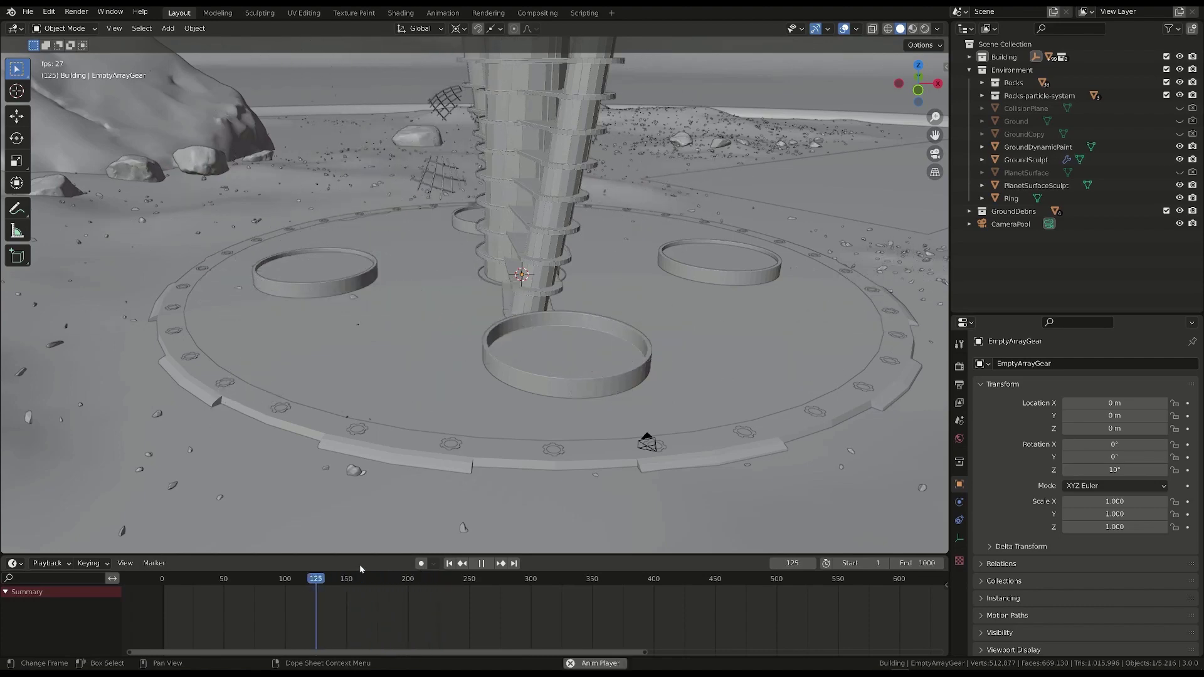
{"action": "key", "text": "space"}
- Examine the globe shards and wire pieces around the front pool at frames 161 and 235 from several angles
{"action": "middle_click_drag", "start_coordinate": [506, 334], "coordinate": [457, 303]}
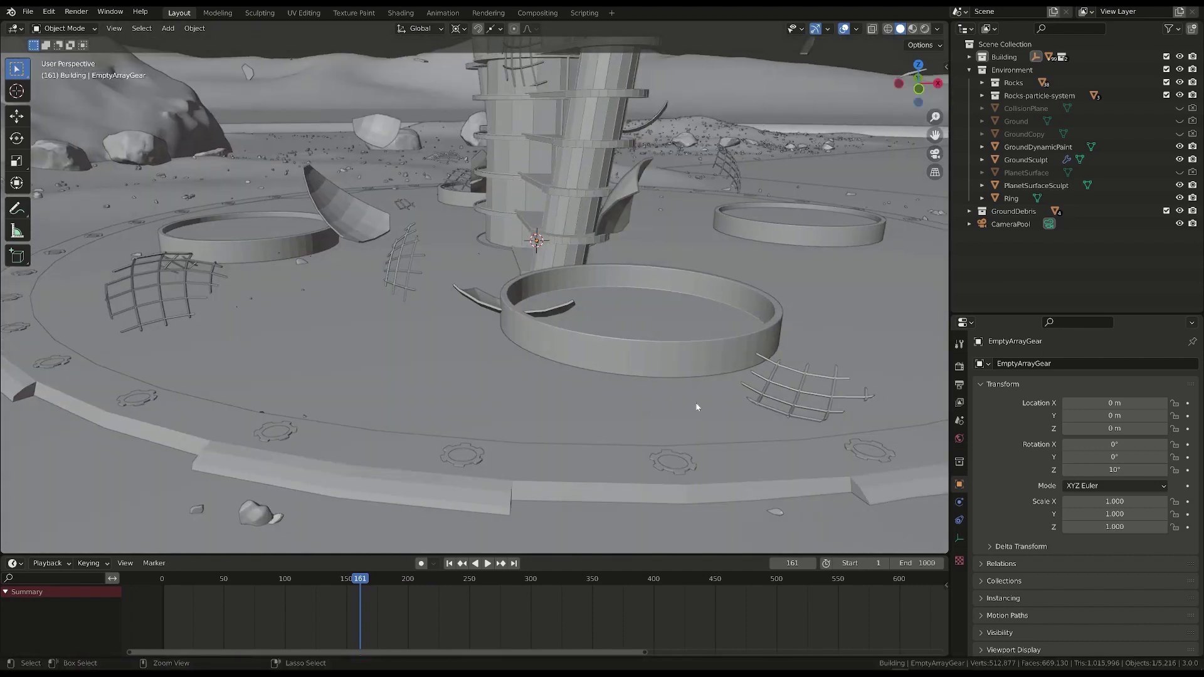
{"action": "middle_click_drag", "start_coordinate": [547, 285], "coordinate": [559, 249]}
{"action": "middle_click_drag", "start_coordinate": [633, 250], "coordinate": [627, 326]}
{"action": "middle_click_drag", "start_coordinate": [618, 383], "coordinate": [575, 348]}
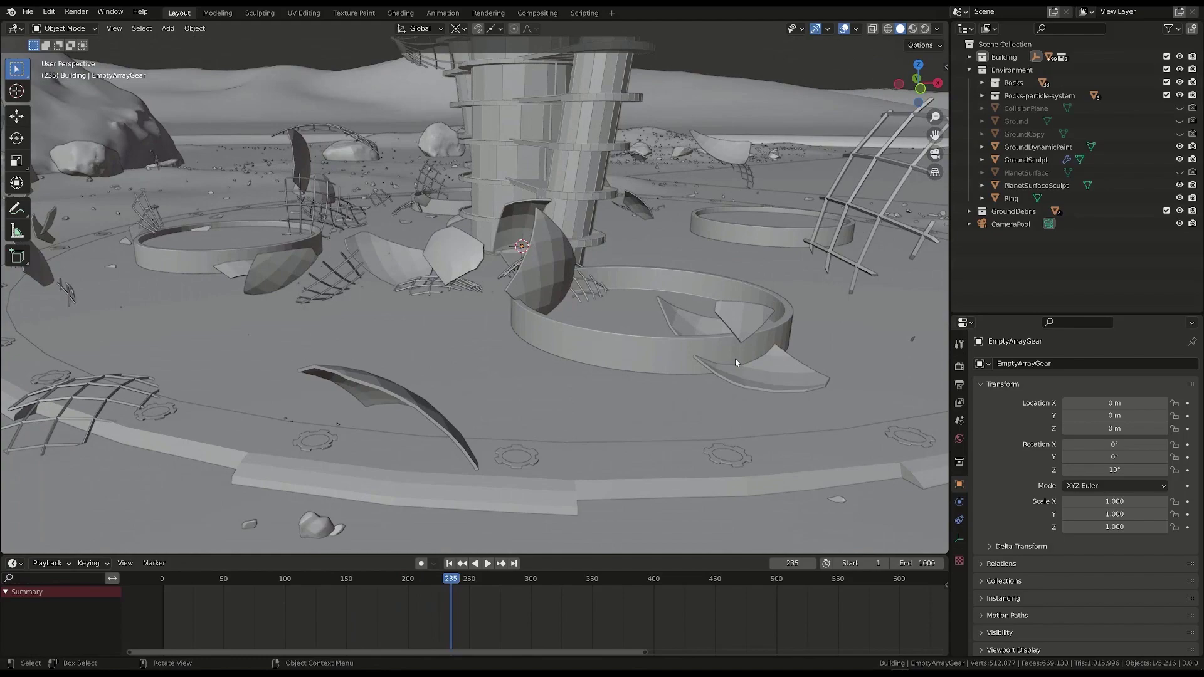
{"action": "middle_click_drag", "start_coordinate": [771, 301], "coordinate": [763, 330]}
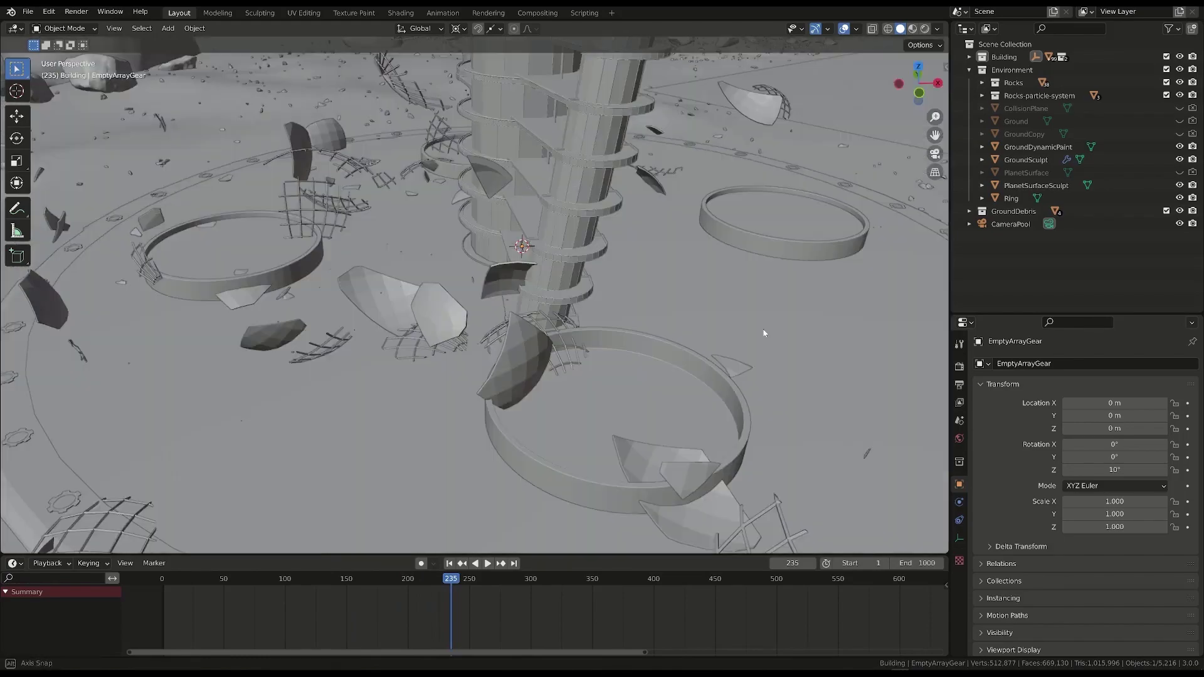
{"action": "middle_click_drag", "start_coordinate": [706, 369], "coordinate": [628, 294], "text": "shift"}
- Rewind to shortly before frame 235 and replay the shards hitting the front pool's rim up close
{"action": "key", "text": "space"}
{"action": "left_click_drag", "start_coordinate": [448, 580], "coordinate": [422, 580]}
{"action": "middle_click_drag", "start_coordinate": [678, 304], "coordinate": [704, 287]}
{"action": "scroll", "coordinate": [704, 288], "scroll_direction": "up", "scroll_amount": 2}
{"action": "key", "text": "space"}
{"action": "key", "text": "space"}
{"action": "key", "text": "space"}
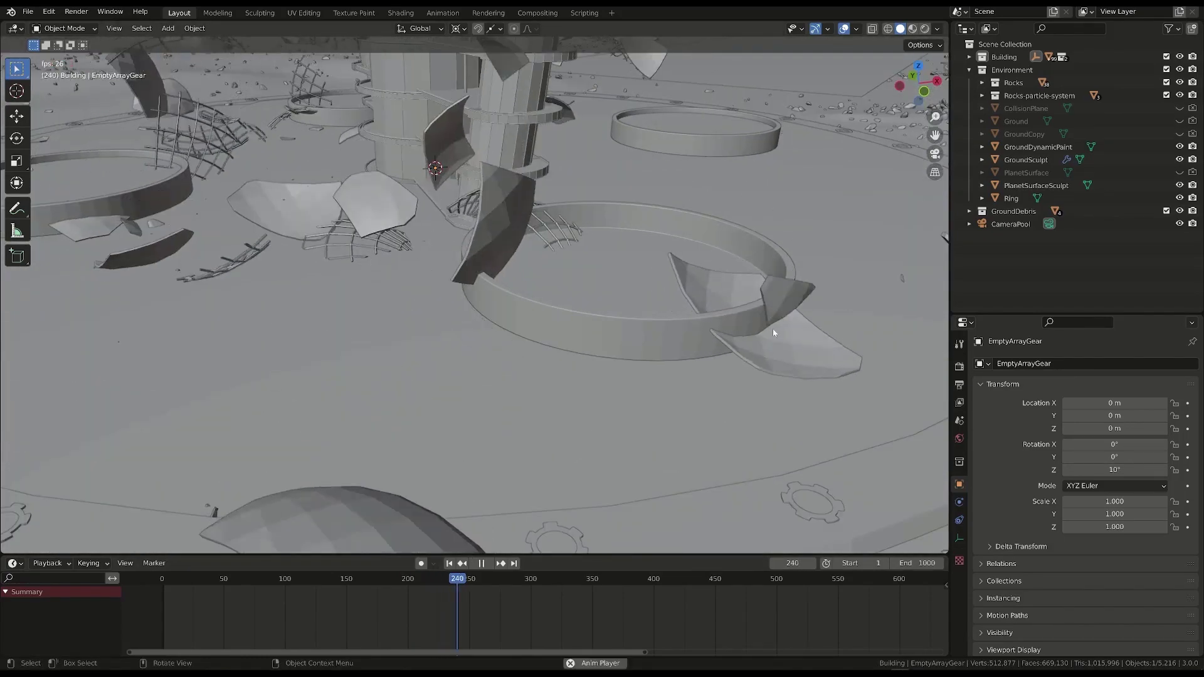
{"action": "key", "text": "space"}
- Inspect the fallen pieces around the front pool at frame 265, both close up and from farther away
{"action": "middle_click_drag", "start_coordinate": [522, 369], "coordinate": [433, 369]}
{"action": "scroll", "coordinate": [432, 369], "scroll_direction": "down", "scroll_amount": 2}
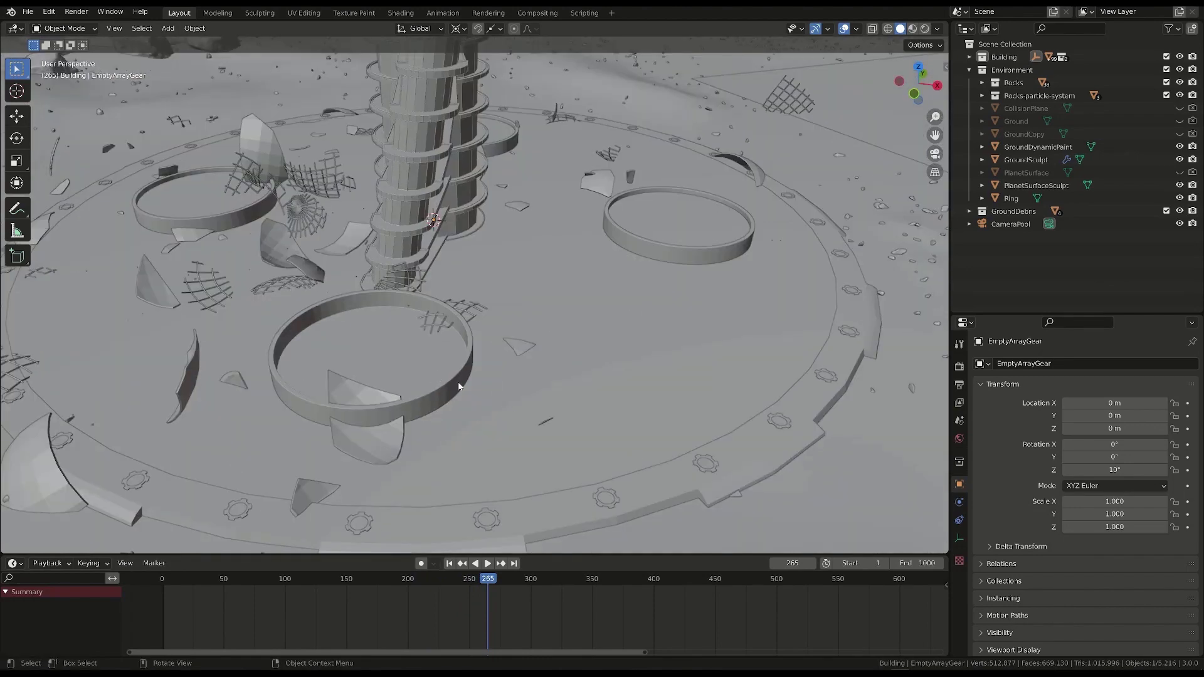
{"action": "middle_click_drag", "start_coordinate": [458, 387], "coordinate": [401, 389]}
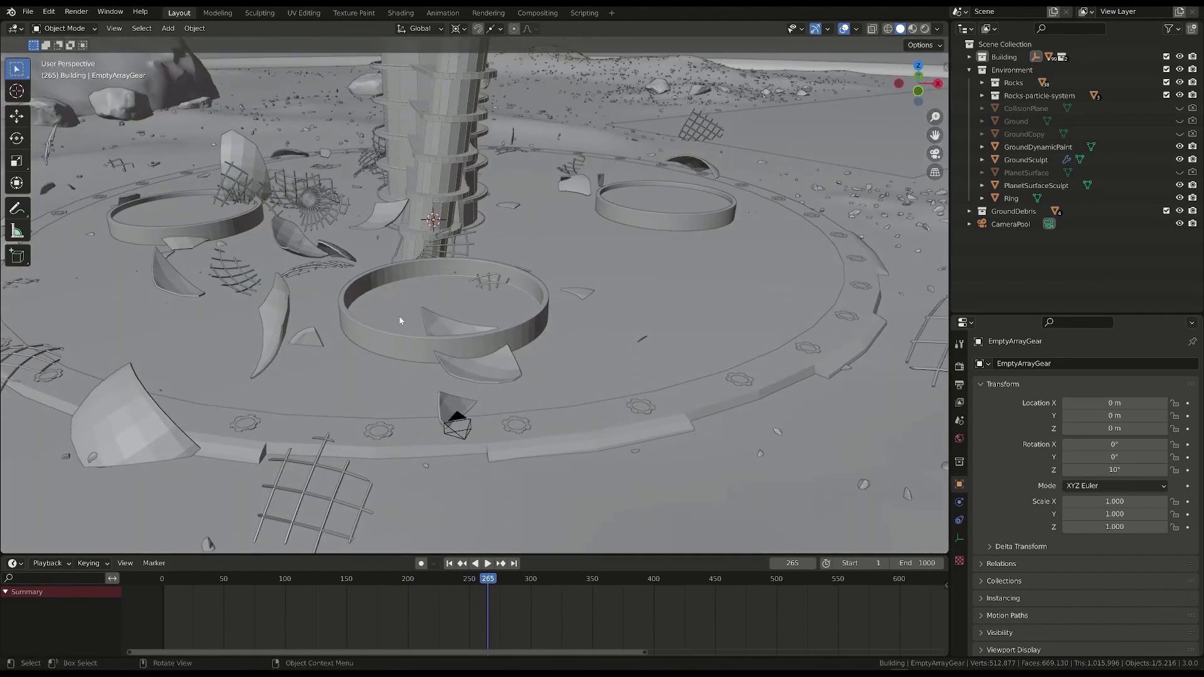
{"action": "middle_click_drag", "start_coordinate": [443, 313], "coordinate": [498, 314]}
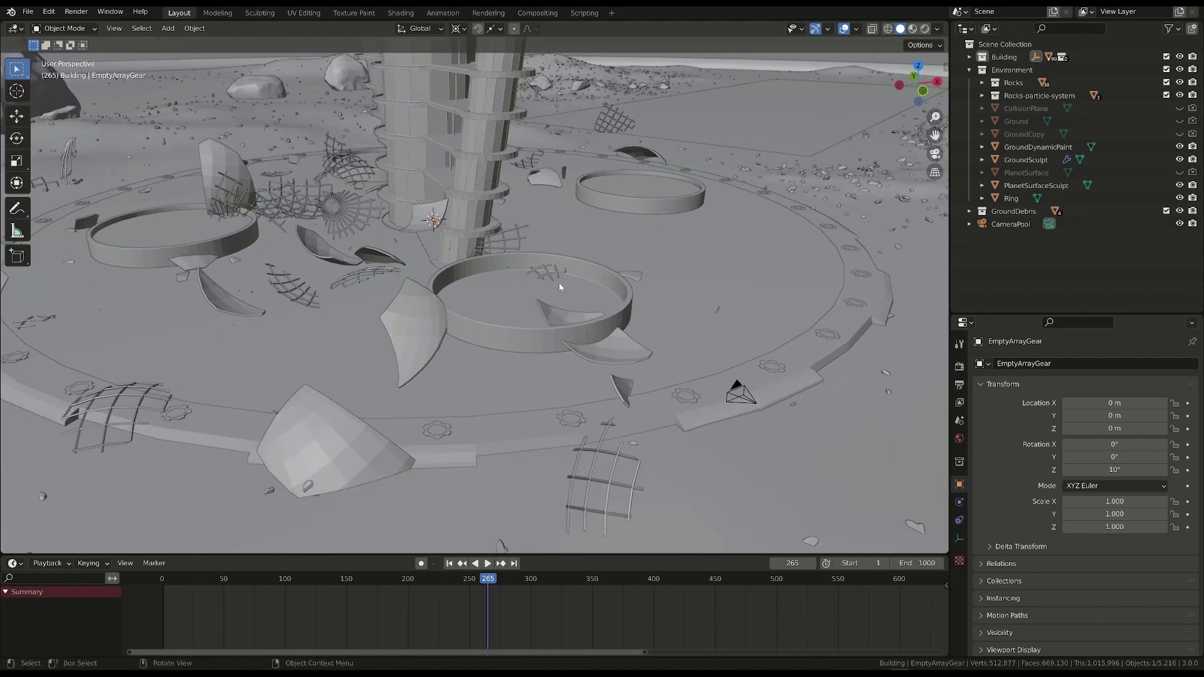
{"action": "scroll", "coordinate": [551, 340], "scroll_direction": "up", "scroll_amount": 3}
{"action": "middle_click_drag", "start_coordinate": [574, 321], "coordinate": [551, 326]}
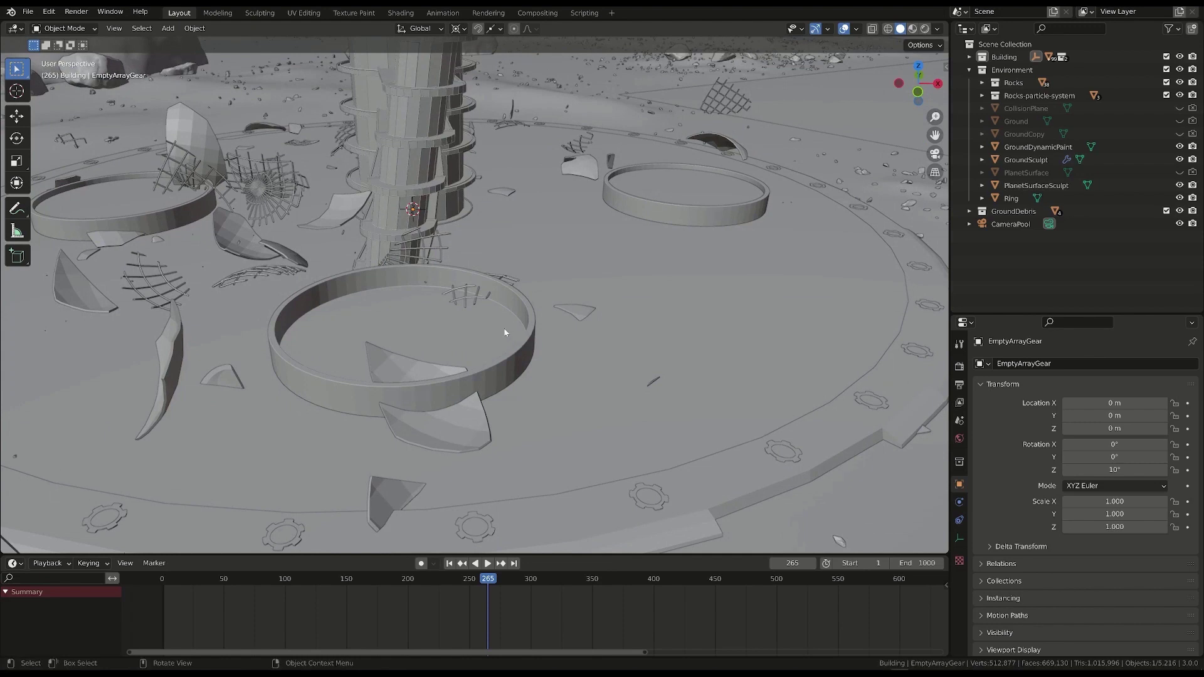
{"action": "scroll", "coordinate": [389, 343], "scroll_direction": "down", "scroll_amount": 2}
{"action": "scroll", "coordinate": [420, 326], "scroll_direction": "down", "scroll_amount": 3}
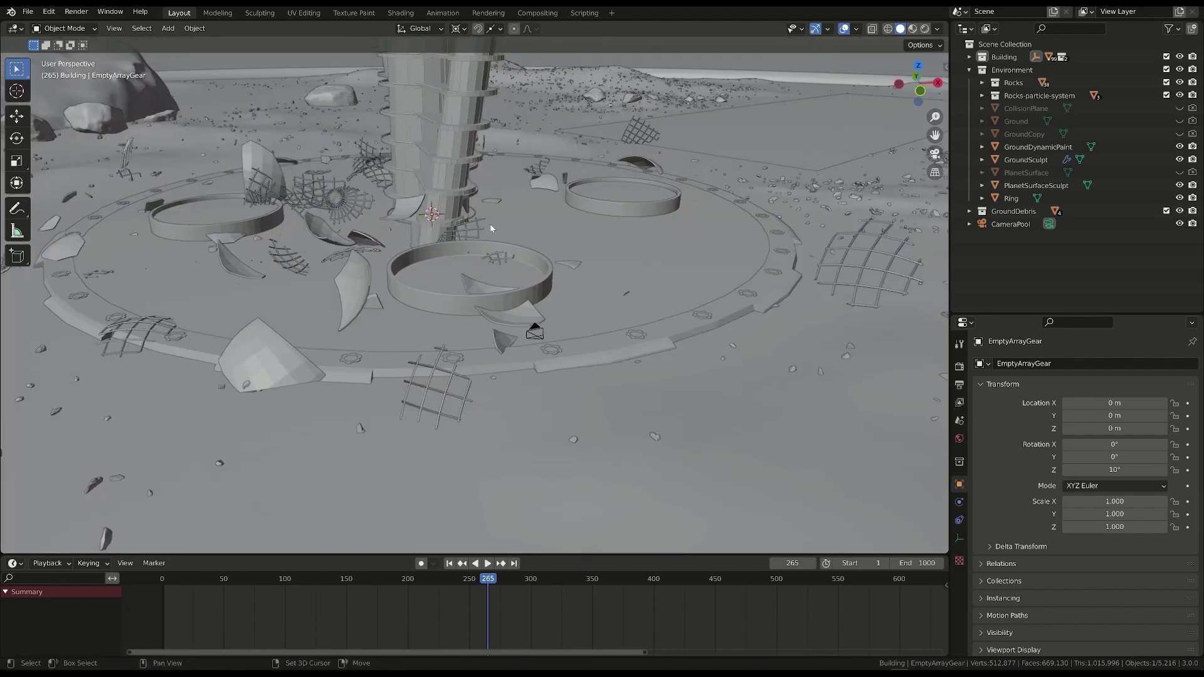
{"action": "scroll", "coordinate": [406, 291], "scroll_direction": "up", "scroll_amount": 1}
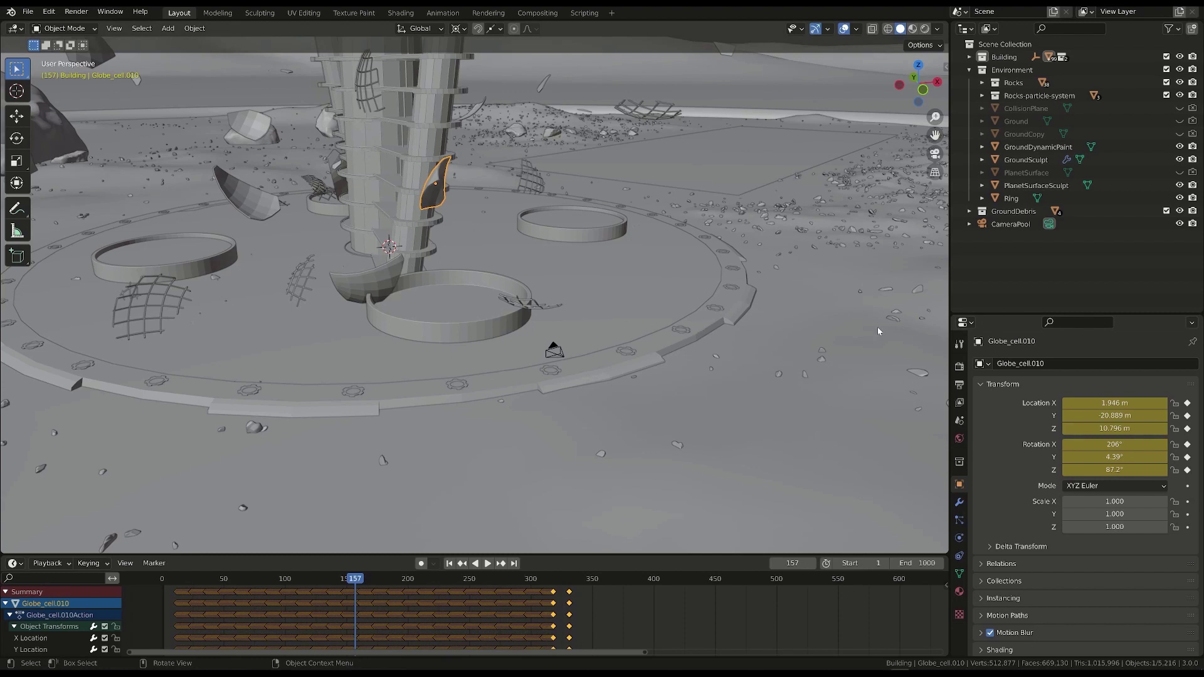
- Examine the scene's Rigid Body World cache and the selected globe piece's physics settings in an enlarged properties area
{"action": "left_click_drag", "start_coordinate": [1007, 313], "coordinate": [1007, 262]}
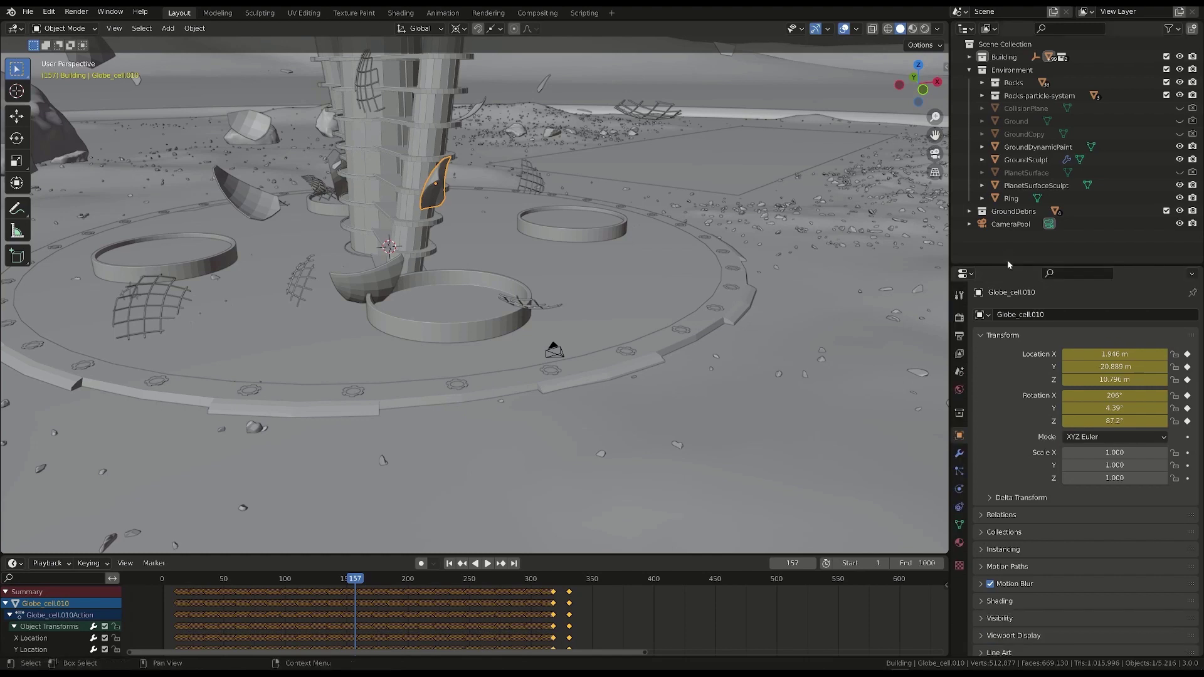
{"action": "left_click", "coordinate": [959, 372]}
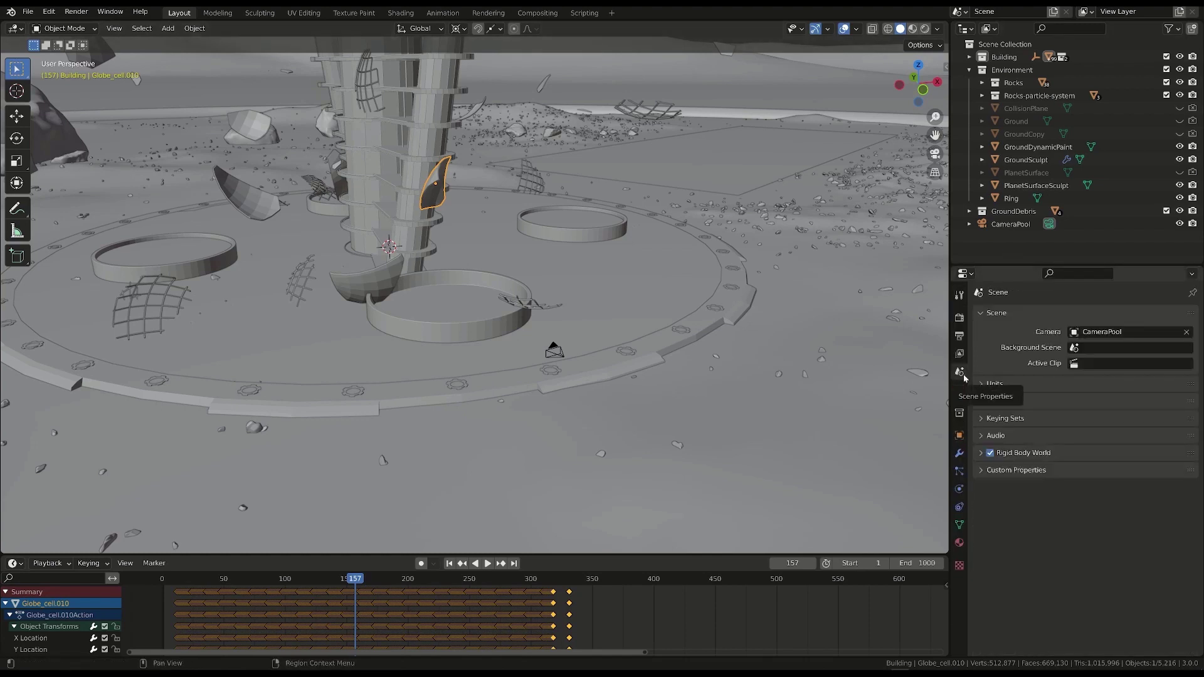
{"action": "left_click", "coordinate": [982, 455]}
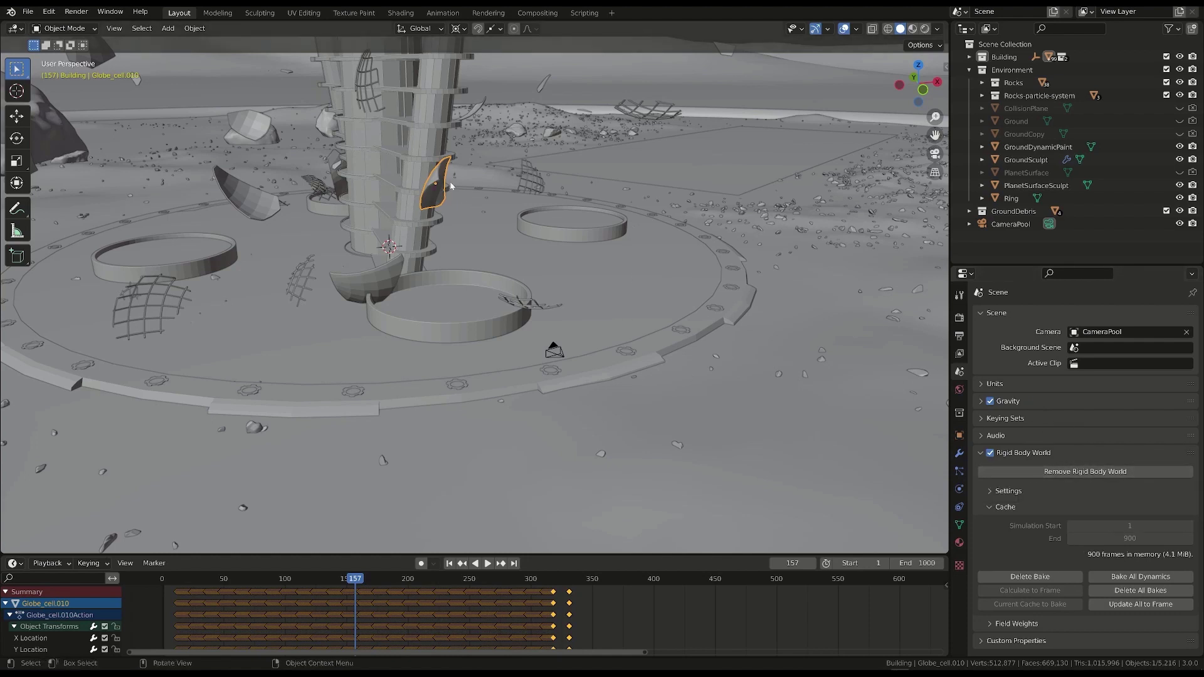
{"action": "left_click", "coordinate": [959, 488]}
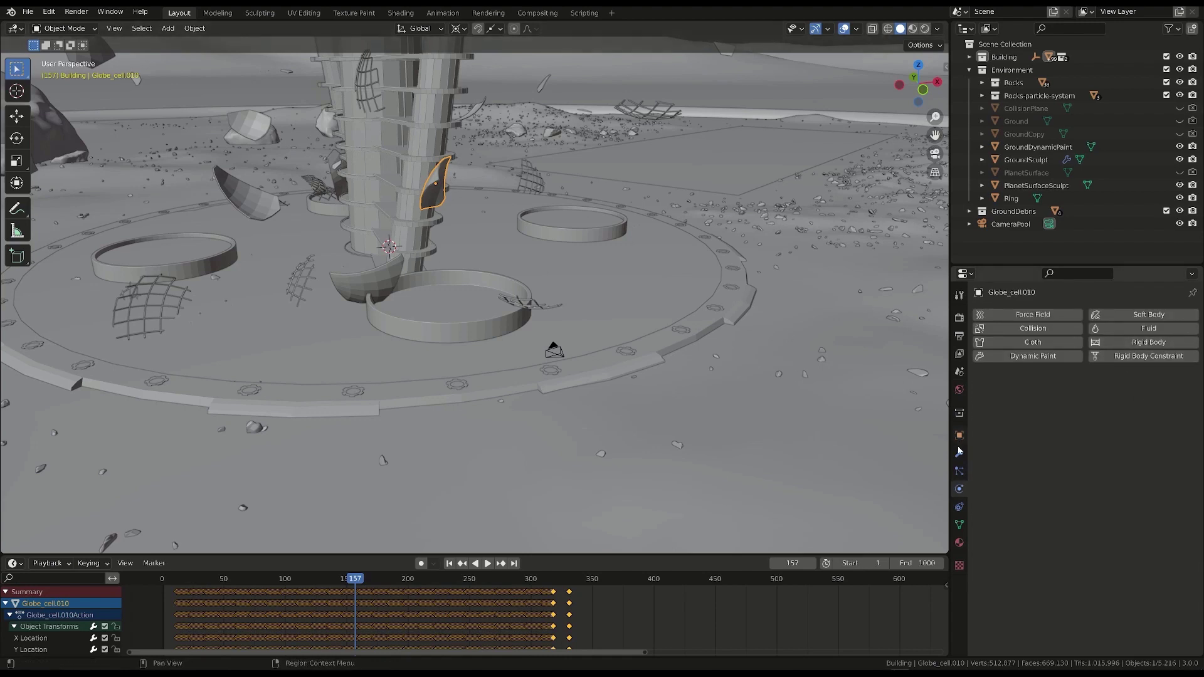
{"action": "left_click", "coordinate": [958, 372]}
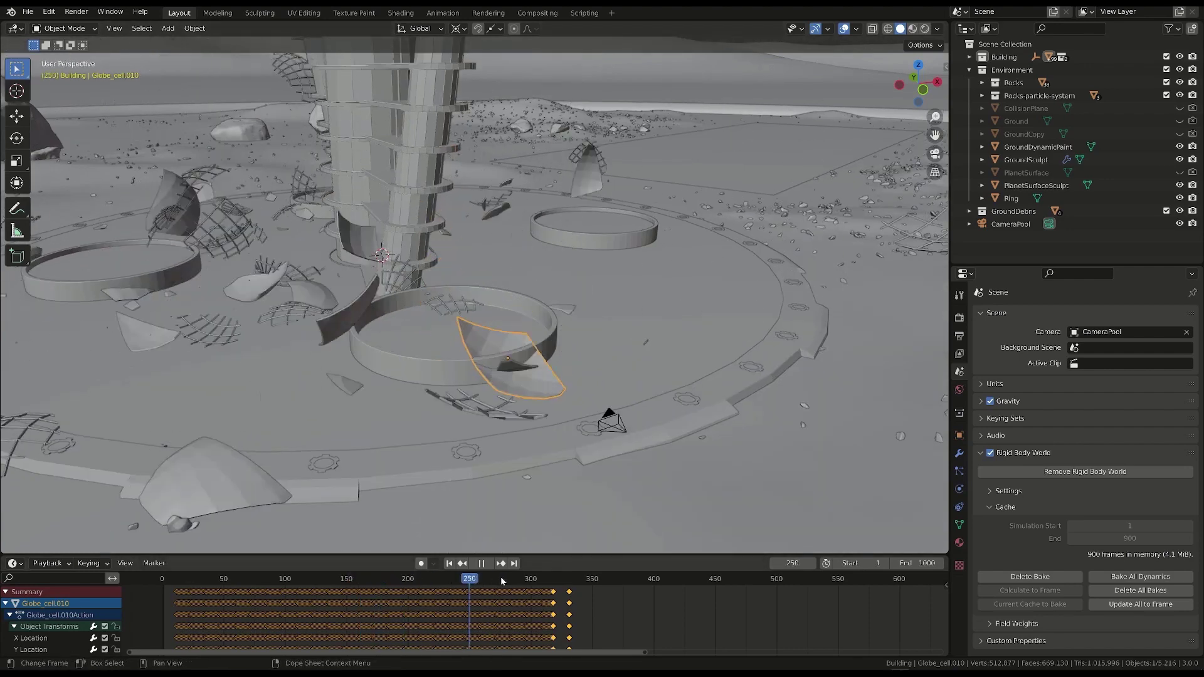
- Scrub back to frame 174 and play in reverse to frame 157 to check the globe piece approaching the front pool
{"action": "left_click_drag", "start_coordinate": [501, 581], "coordinate": [376, 582]}
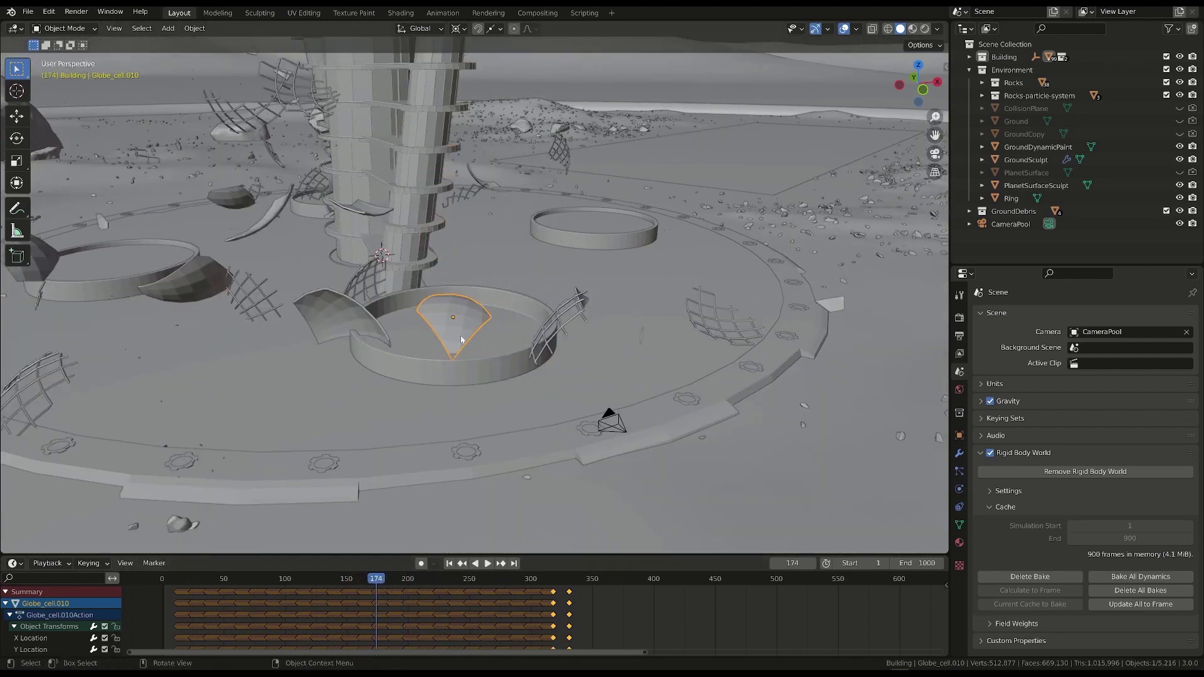
{"action": "key", "text": "shift+ctrl+space"}
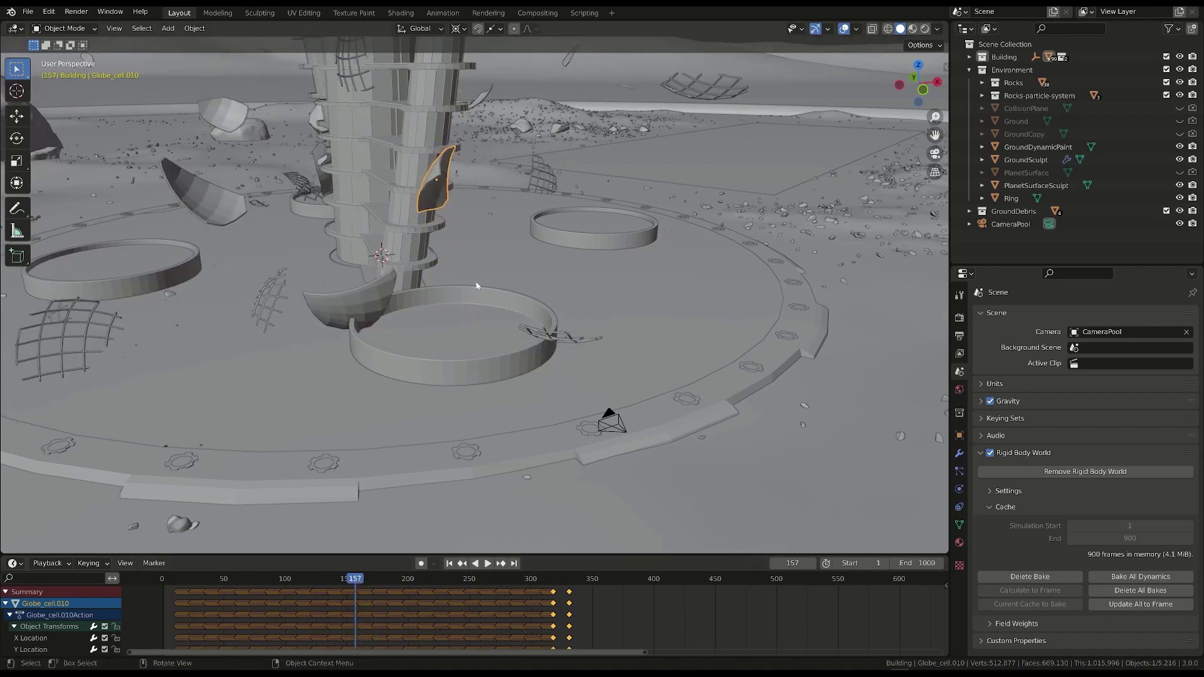
{"action": "middle_click_drag", "start_coordinate": [476, 285], "coordinate": [496, 282]}
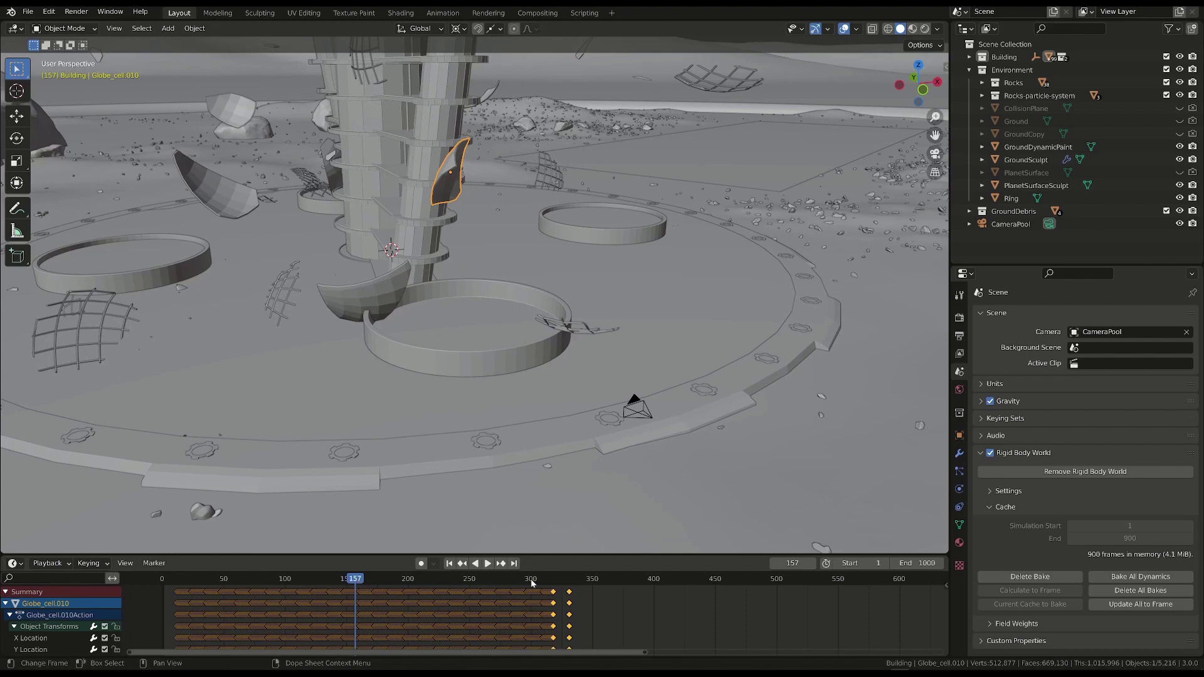
- Try to add rigid body physics to the front pool
{"action": "left_click", "coordinate": [462, 336]}
{"action": "middle_click_drag", "start_coordinate": [462, 336], "coordinate": [500, 320]}
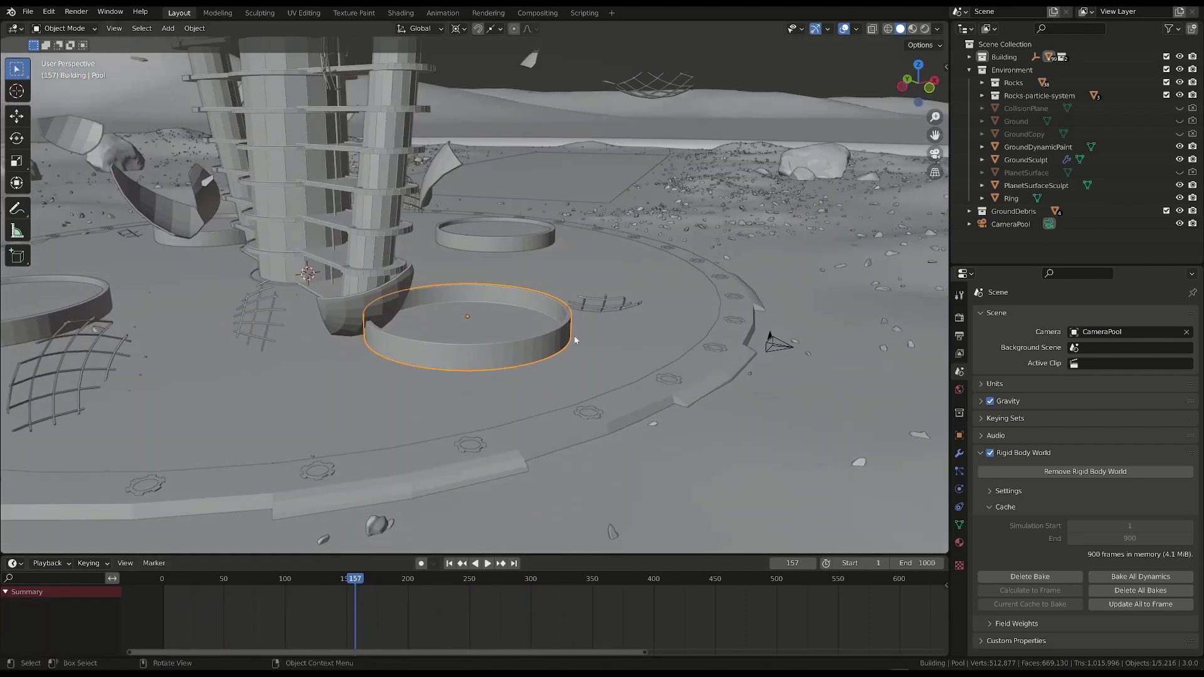
{"action": "left_click", "coordinate": [959, 489]}
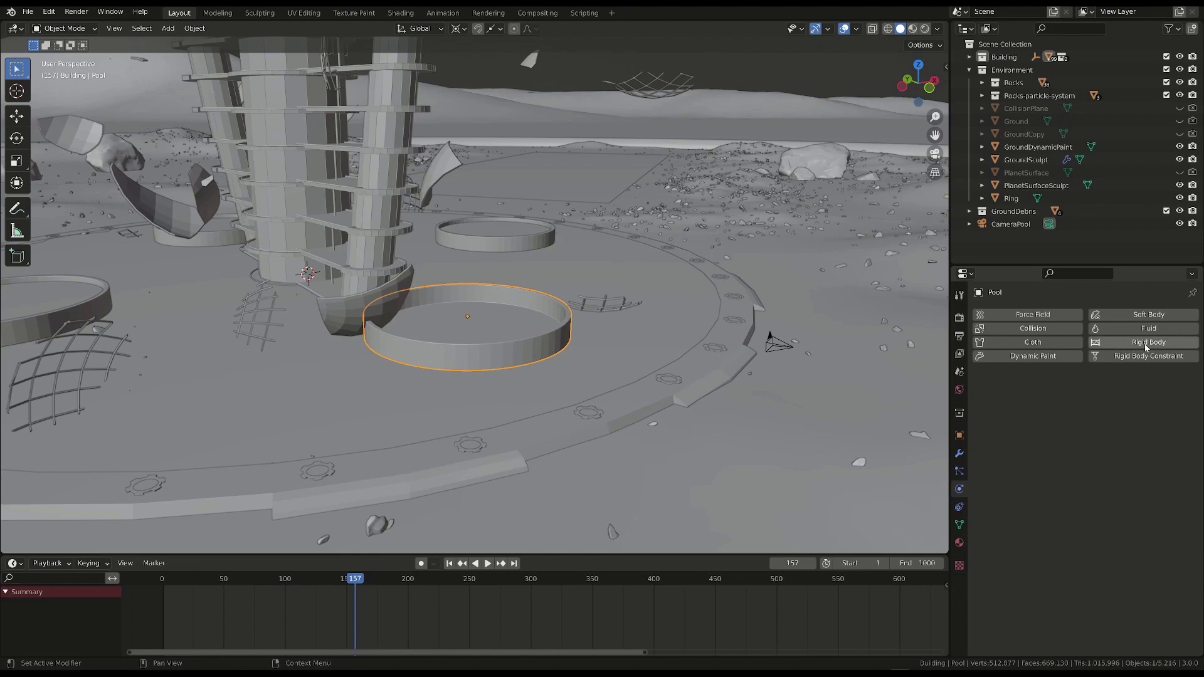
{"action": "left_click", "coordinate": [1122, 346]}
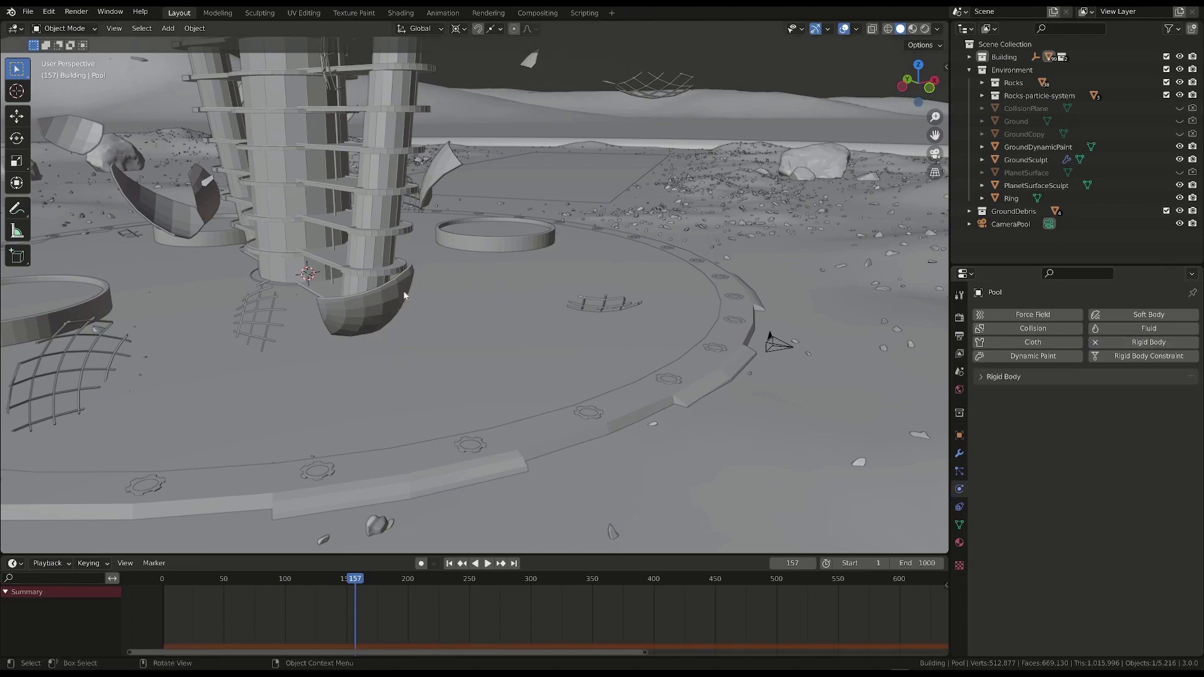
{"action": "middle_click_drag", "start_coordinate": [496, 346], "coordinate": [396, 299]}
{"action": "scroll", "coordinate": [429, 296], "scroll_direction": "up", "scroll_amount": 1}
{"action": "scroll", "coordinate": [359, 283], "scroll_direction": "up", "scroll_amount": 1}
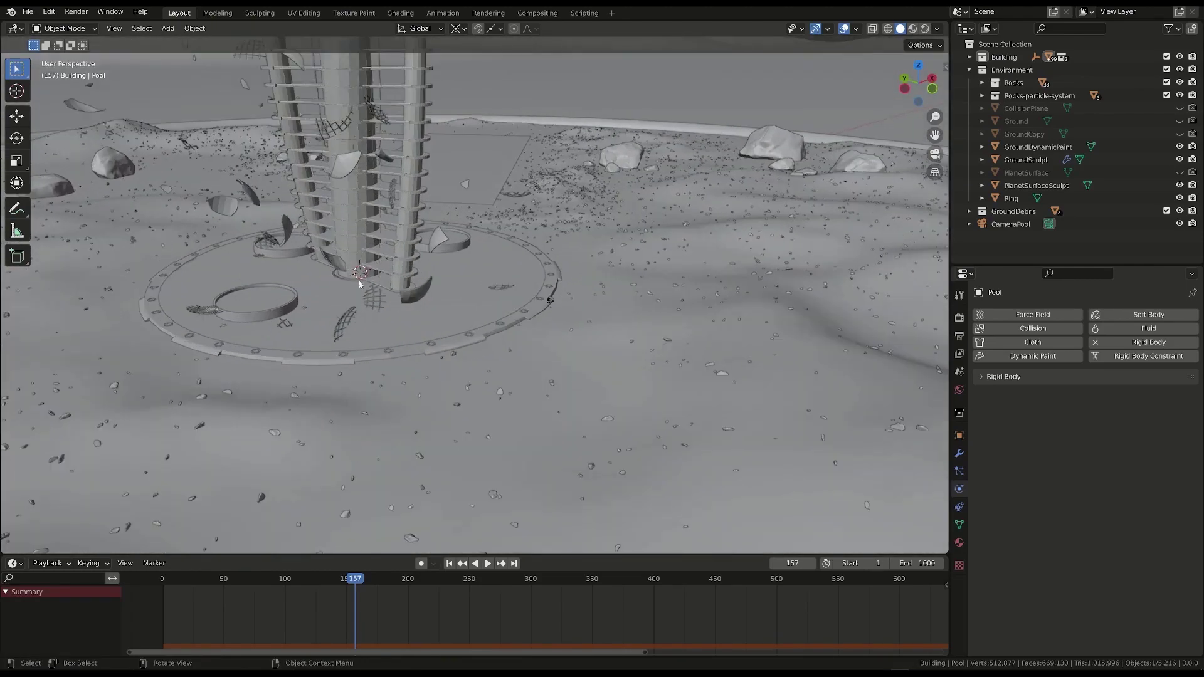
{"action": "scroll", "coordinate": [385, 267], "scroll_direction": "up", "scroll_amount": 2}
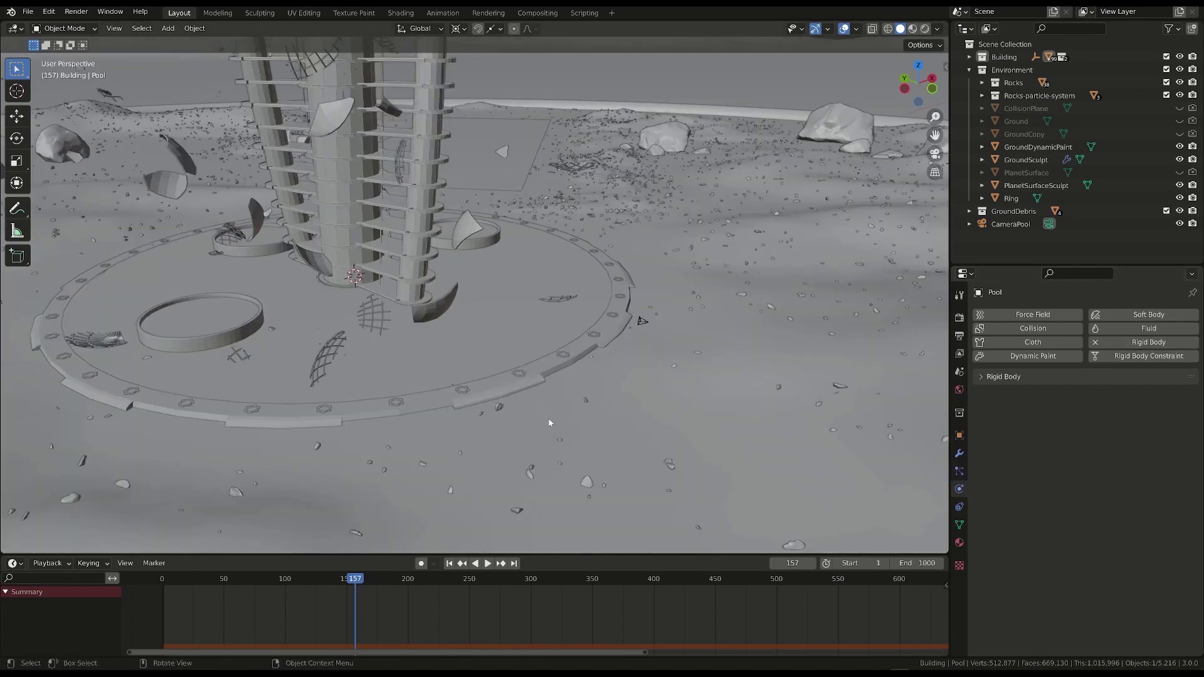
{"action": "key", "text": "ctrl+z"}
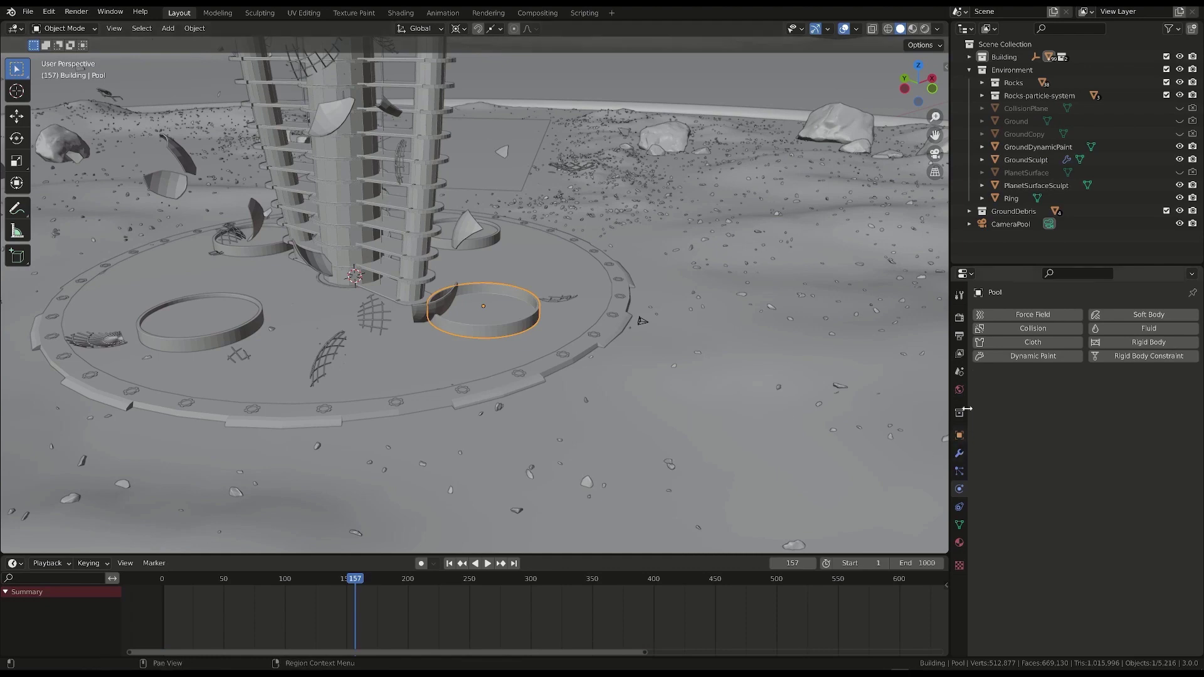
- Remove the scene's baked Rigid Body World, add a rigid body to the front pool, and check the new world's cache settings
{"action": "left_click", "coordinate": [959, 372]}
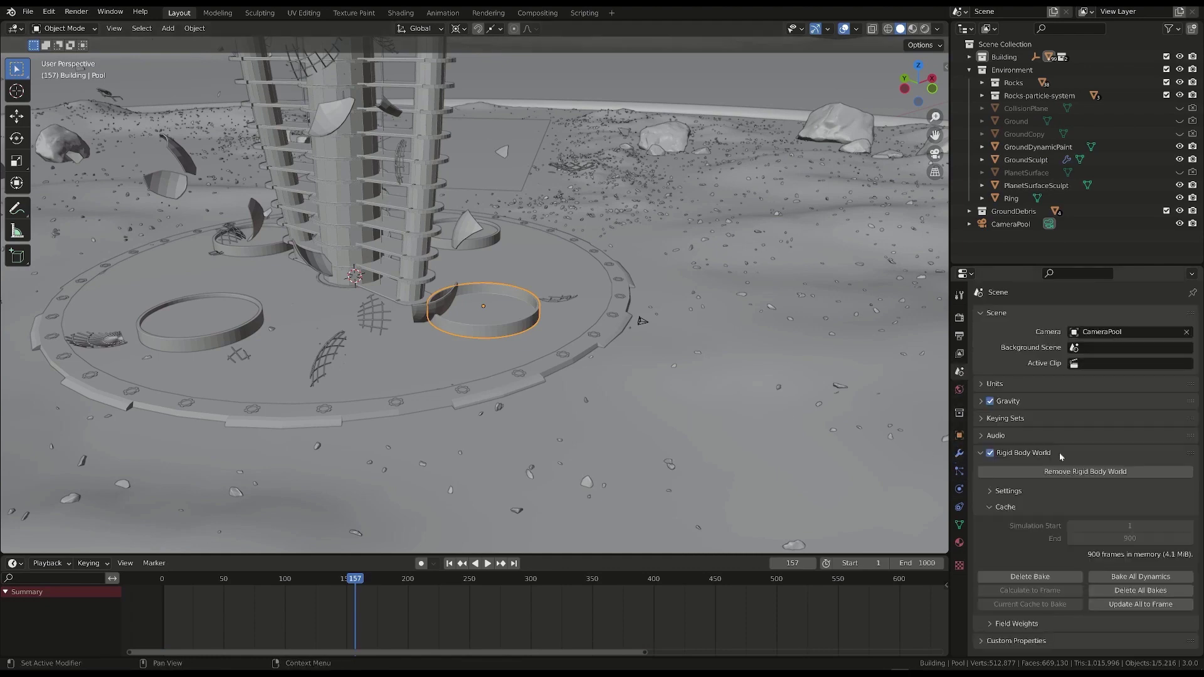
{"action": "left_click", "coordinate": [1096, 471]}
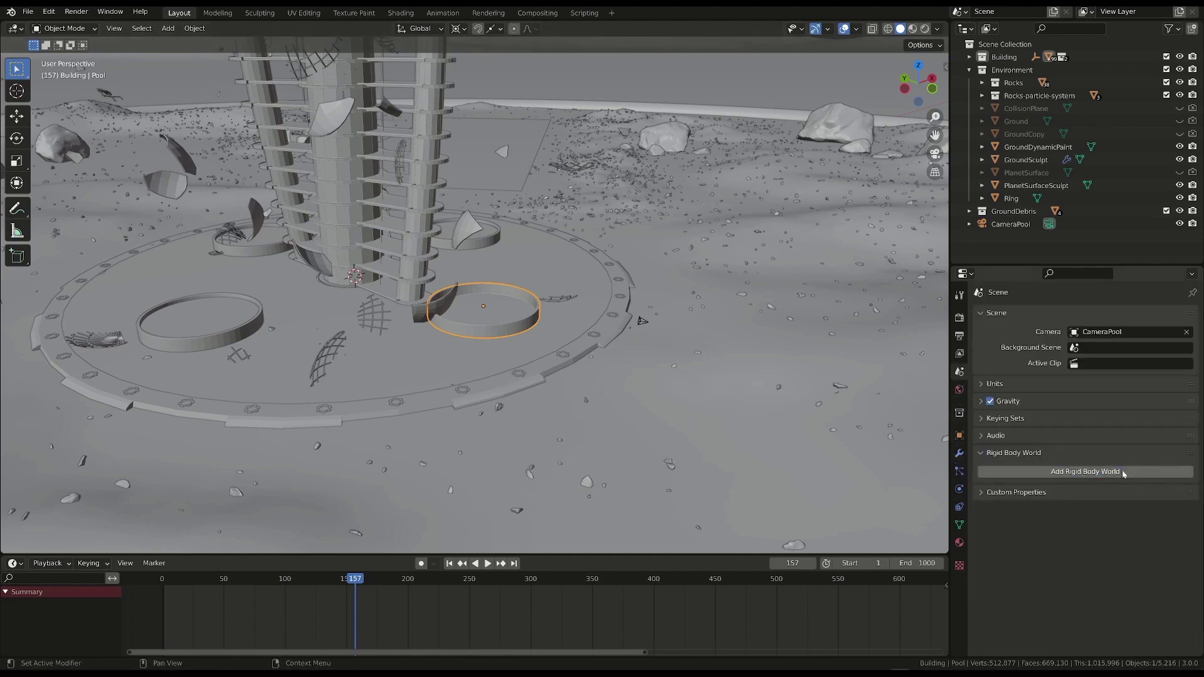
{"action": "left_click", "coordinate": [958, 488]}
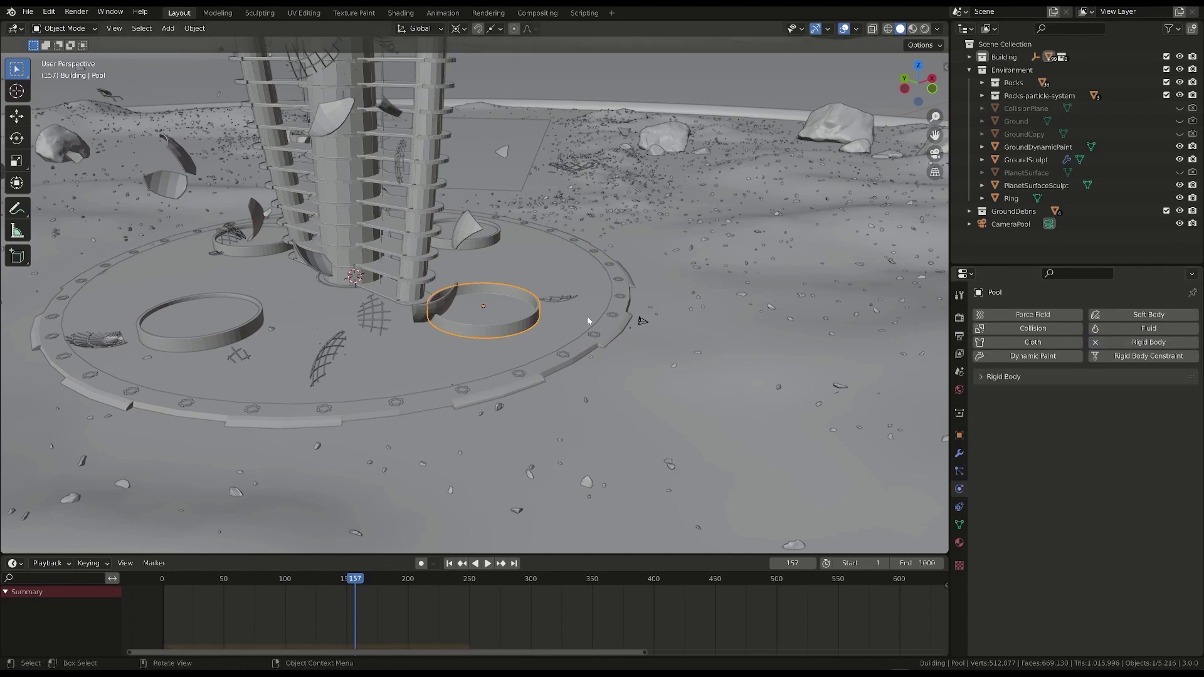
{"action": "left_click", "coordinate": [958, 372]}
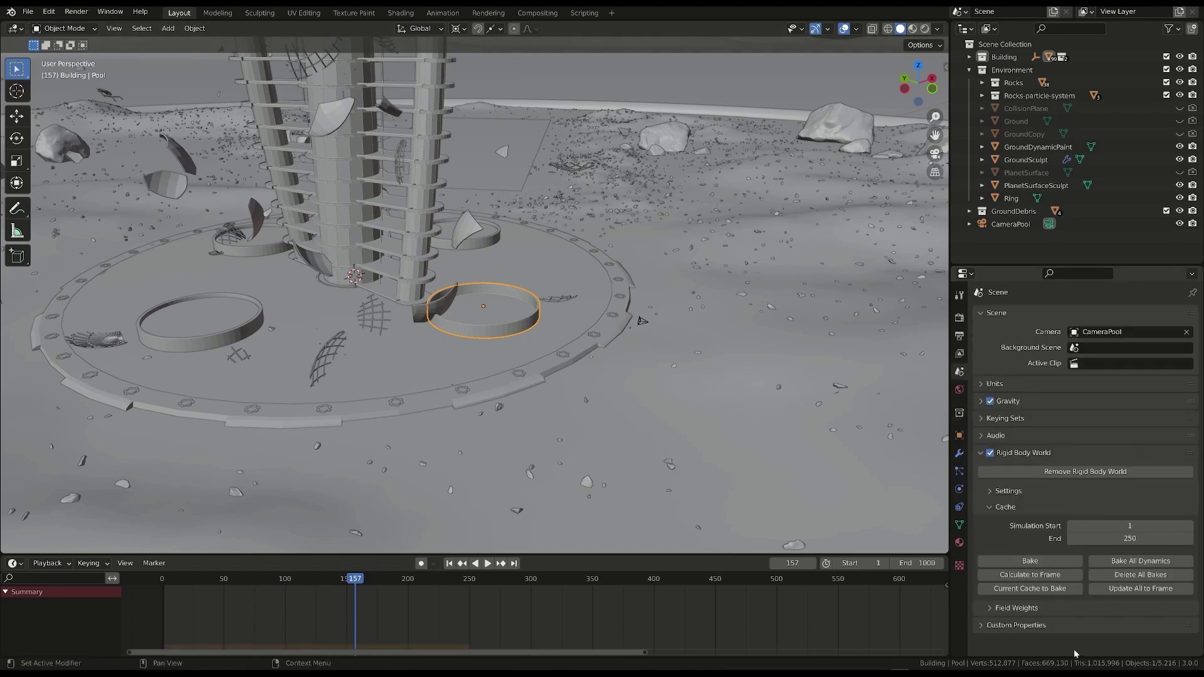
- Select the globe piece above the front pool, and enlarge the timeline to show its transform keyframes at frame 160
{"action": "left_click", "coordinate": [465, 232]}
{"action": "middle_click_drag", "start_coordinate": [465, 232], "coordinate": [515, 260]}
{"action": "scroll", "coordinate": [467, 272], "scroll_direction": "up", "scroll_amount": 2}
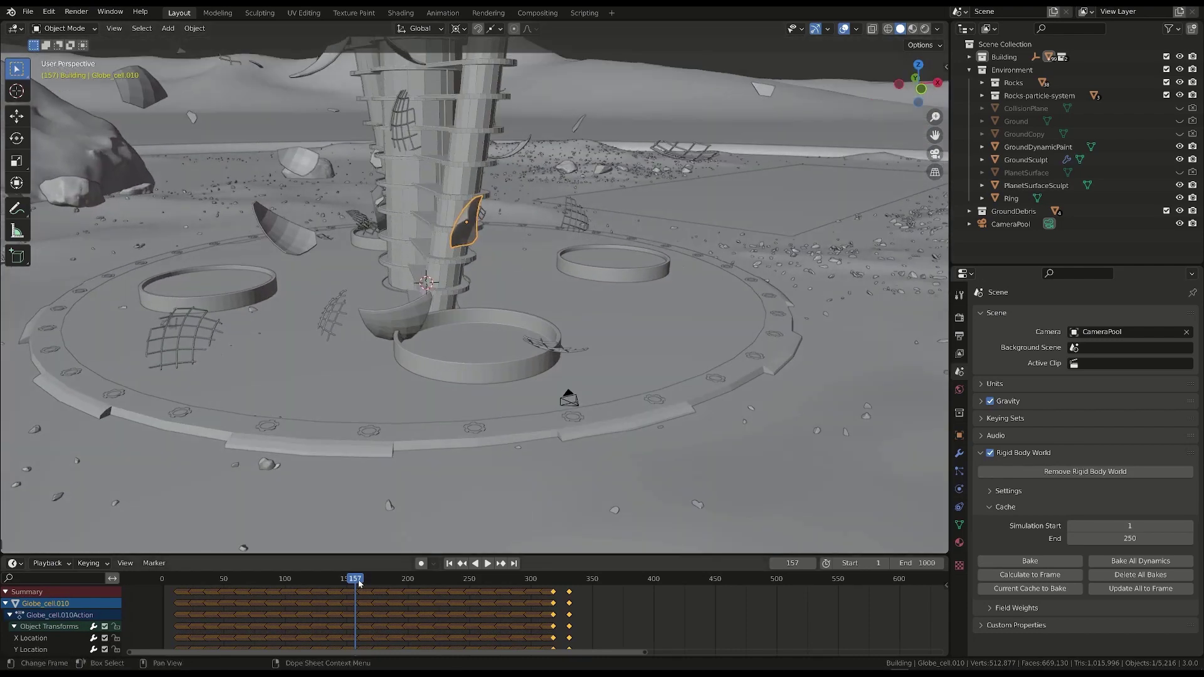
{"action": "left_click_drag", "start_coordinate": [360, 584], "coordinate": [359, 583]}
{"action": "left_click_drag", "start_coordinate": [563, 554], "coordinate": [563, 502]}
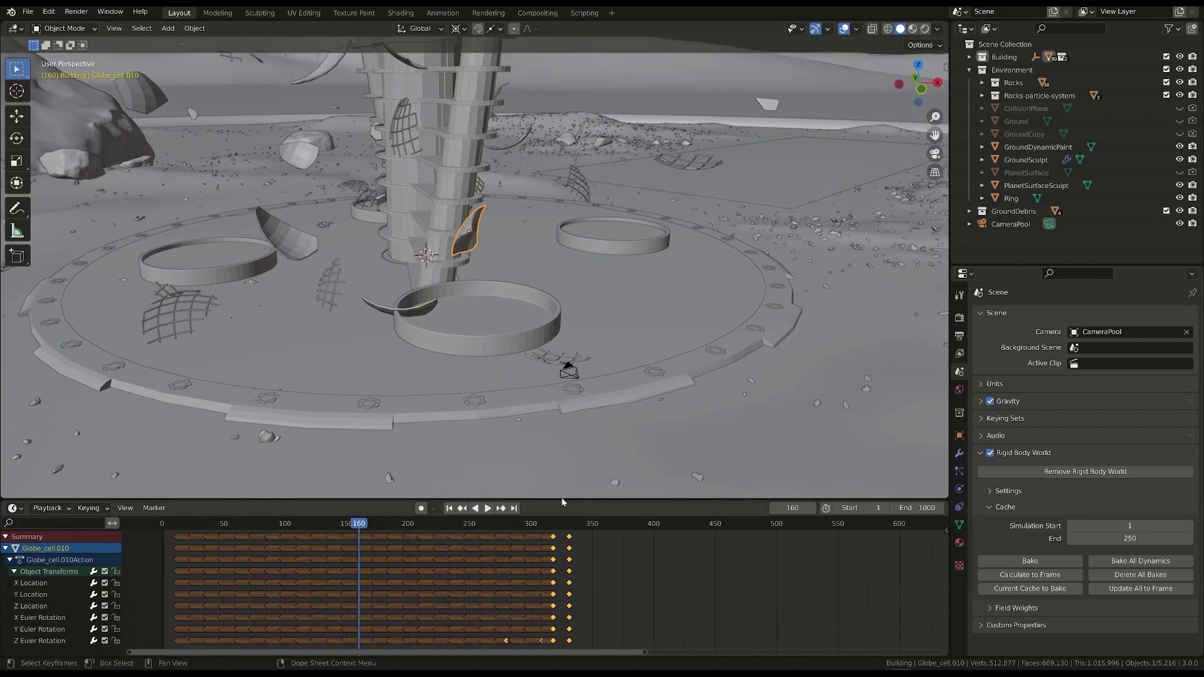
- Switch the timeline to the Dope Sheet, delete the globe piece's keyframes after frame 160, and play to frame 173 to check
{"action": "left_click", "coordinate": [18, 508]}
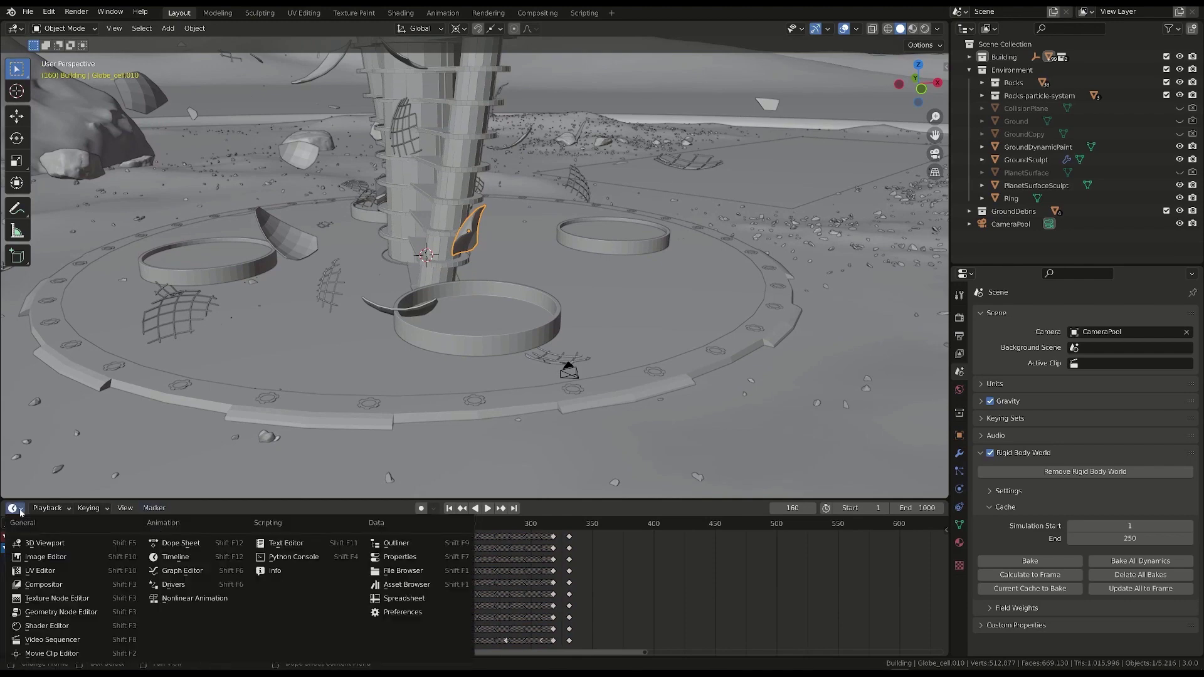
{"action": "left_click", "coordinate": [180, 543]}
{"action": "left_click", "coordinate": [152, 508]}
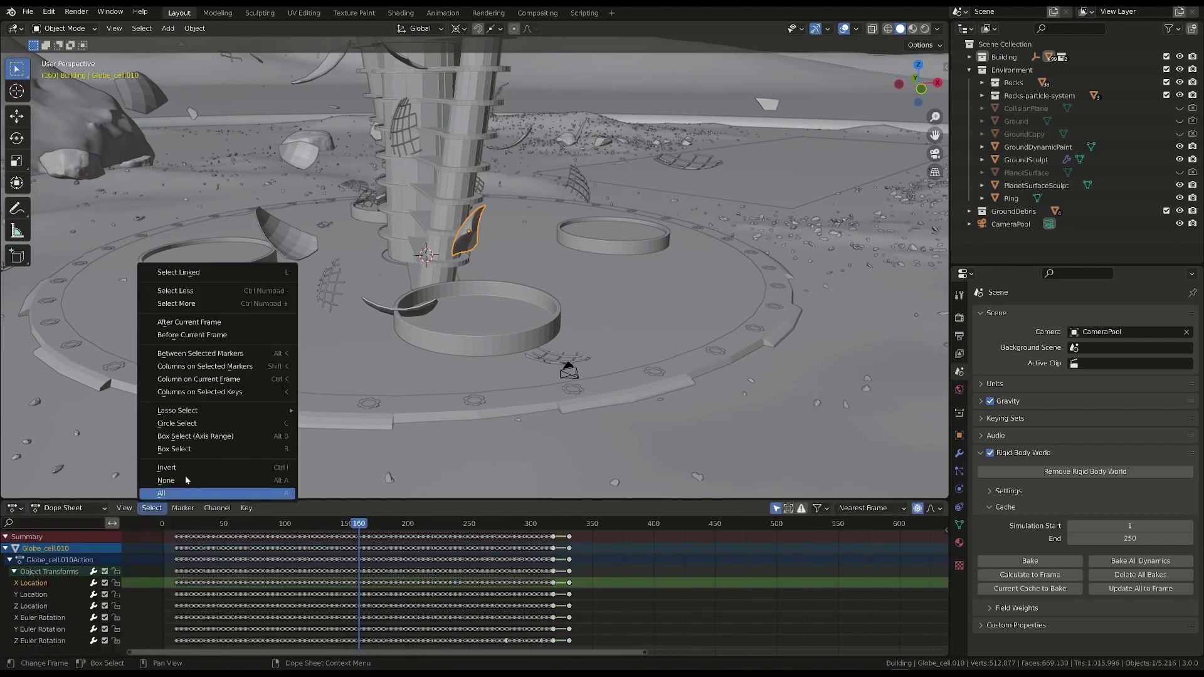
{"action": "left_click", "coordinate": [212, 324]}
{"action": "key", "text": "x"}
{"action": "left_click", "coordinate": [405, 581]}
{"action": "scroll", "coordinate": [395, 581], "scroll_direction": "up", "scroll_amount": 3}
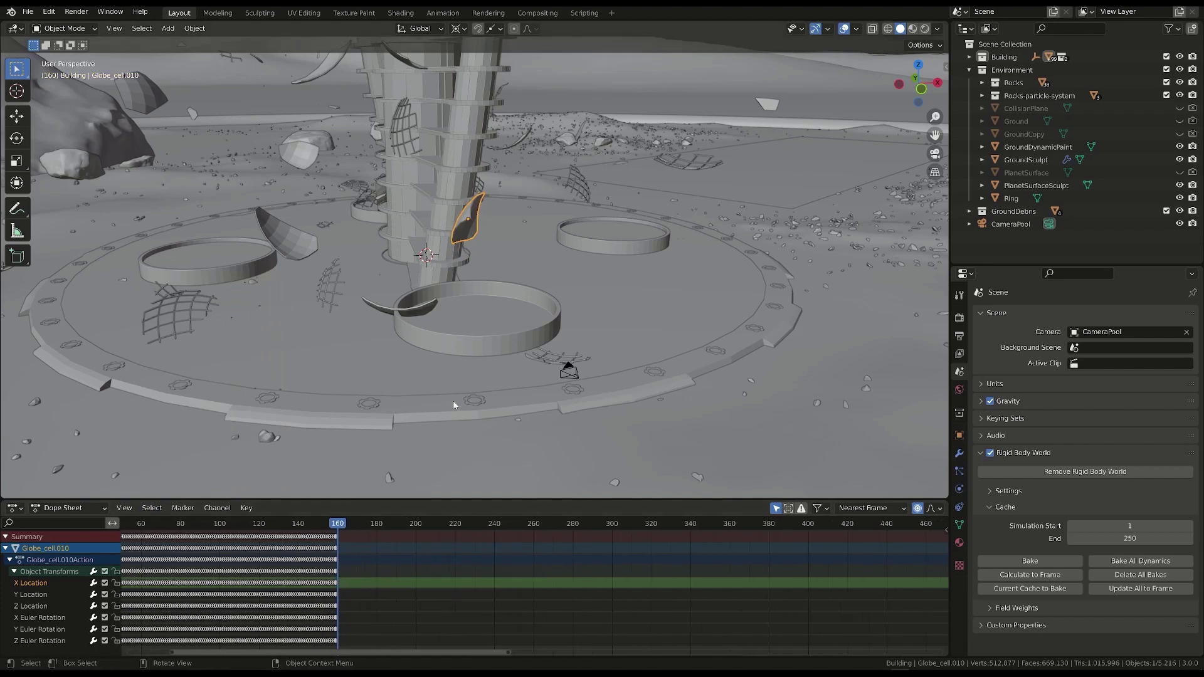
{"action": "key", "text": "space"}
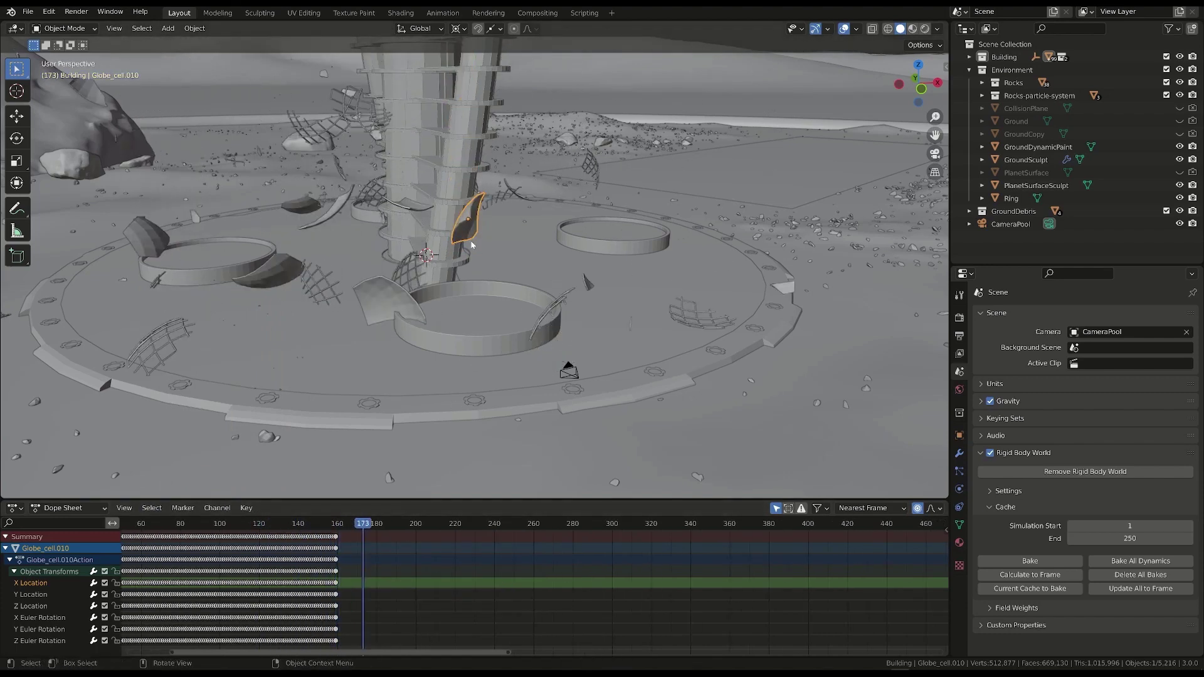
{"action": "scroll", "coordinate": [489, 230], "scroll_direction": "up", "scroll_amount": 2}
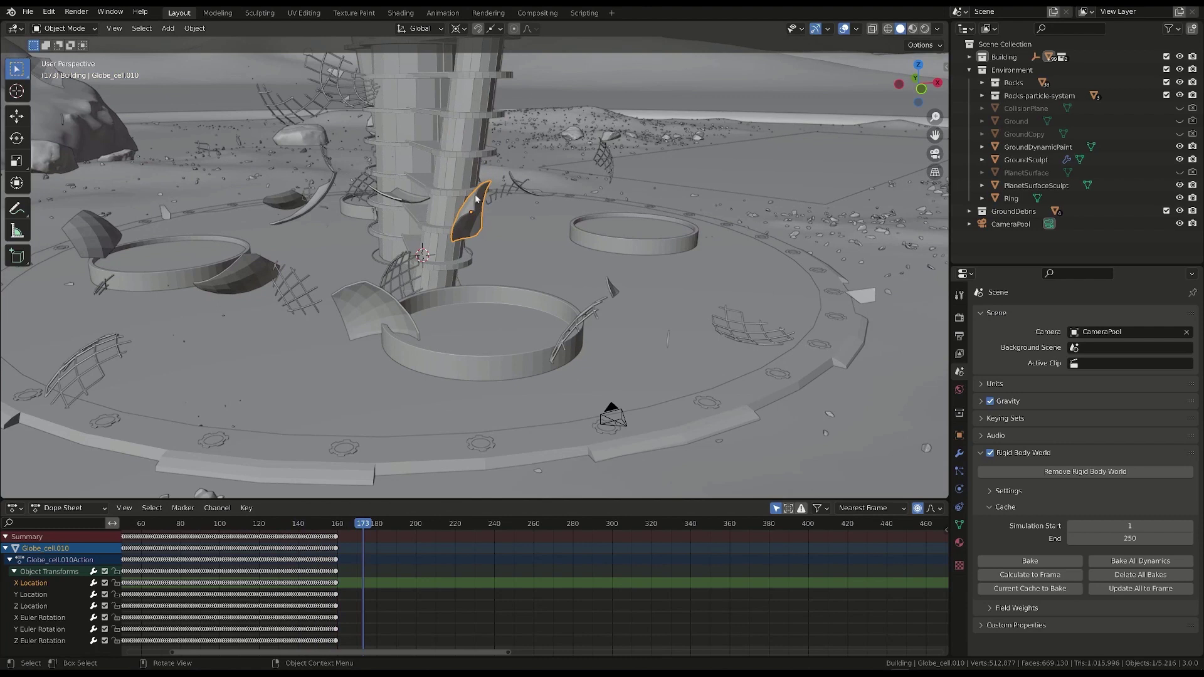
- Add a rigid body to the selected globe piece above the front pool
{"action": "left_click", "coordinate": [958, 488]}
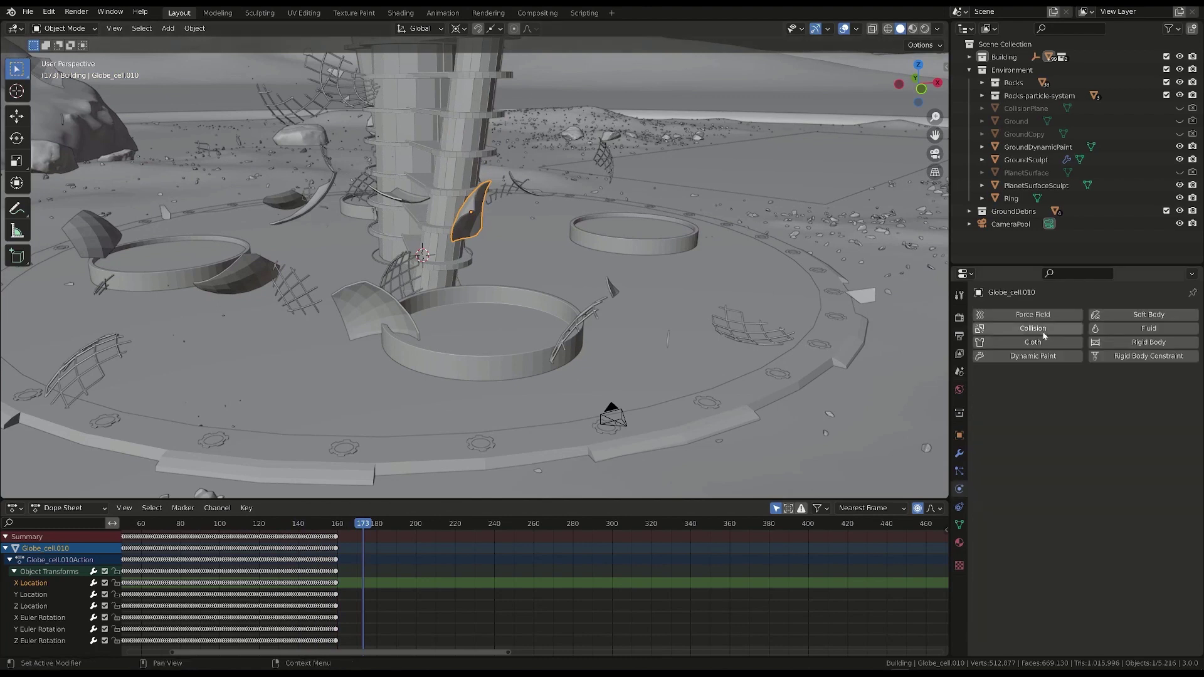
{"action": "left_click", "coordinate": [1150, 343]}
{"action": "left_click", "coordinate": [983, 377]}
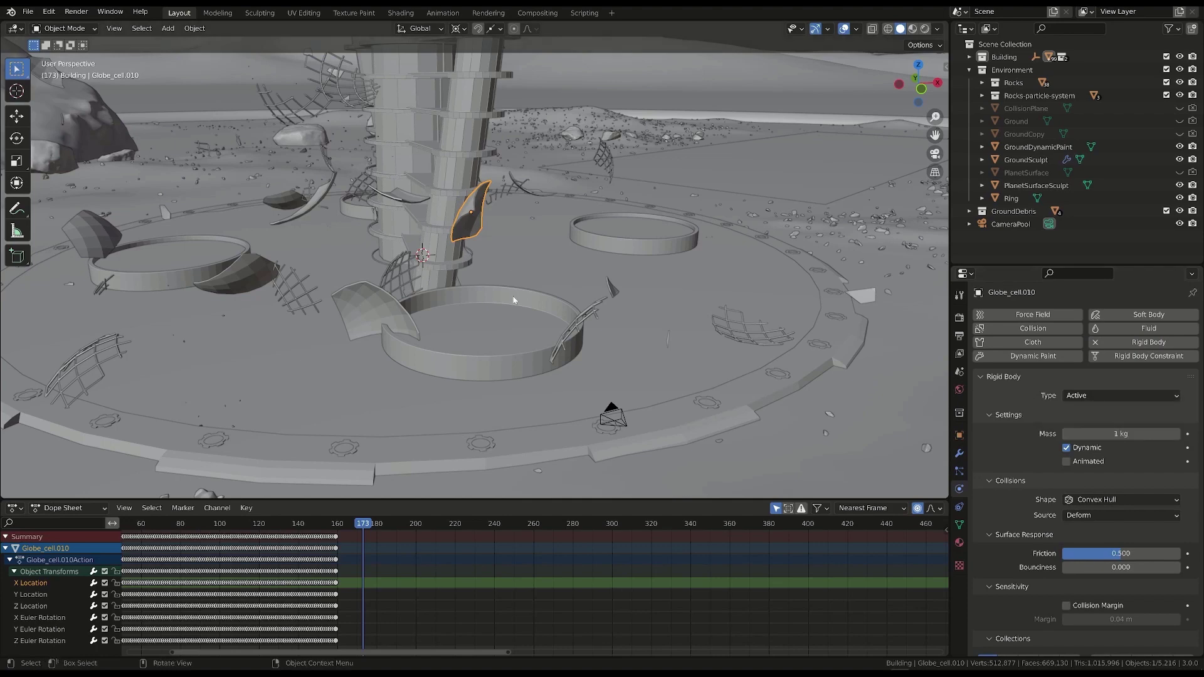
- Set the front pool's rigid body type to Passive
{"action": "left_click", "coordinate": [488, 286]}
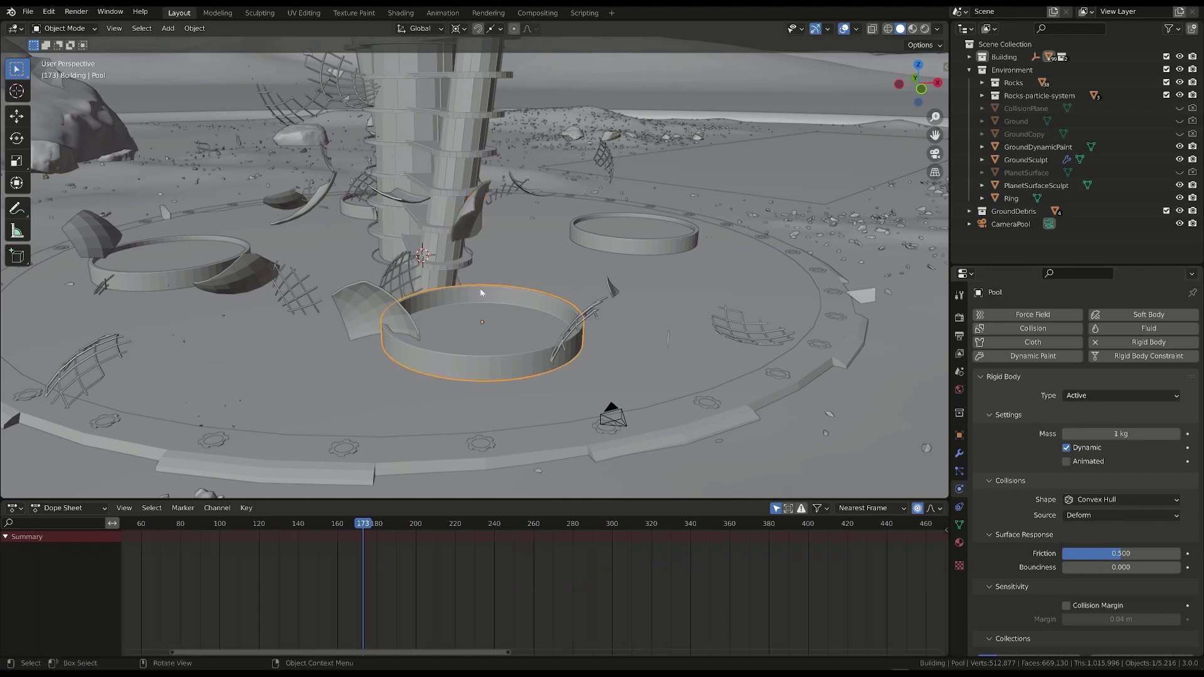
{"action": "left_click", "coordinate": [1099, 394]}
{"action": "left_click", "coordinate": [1091, 410]}
{"action": "left_click", "coordinate": [1098, 395]}
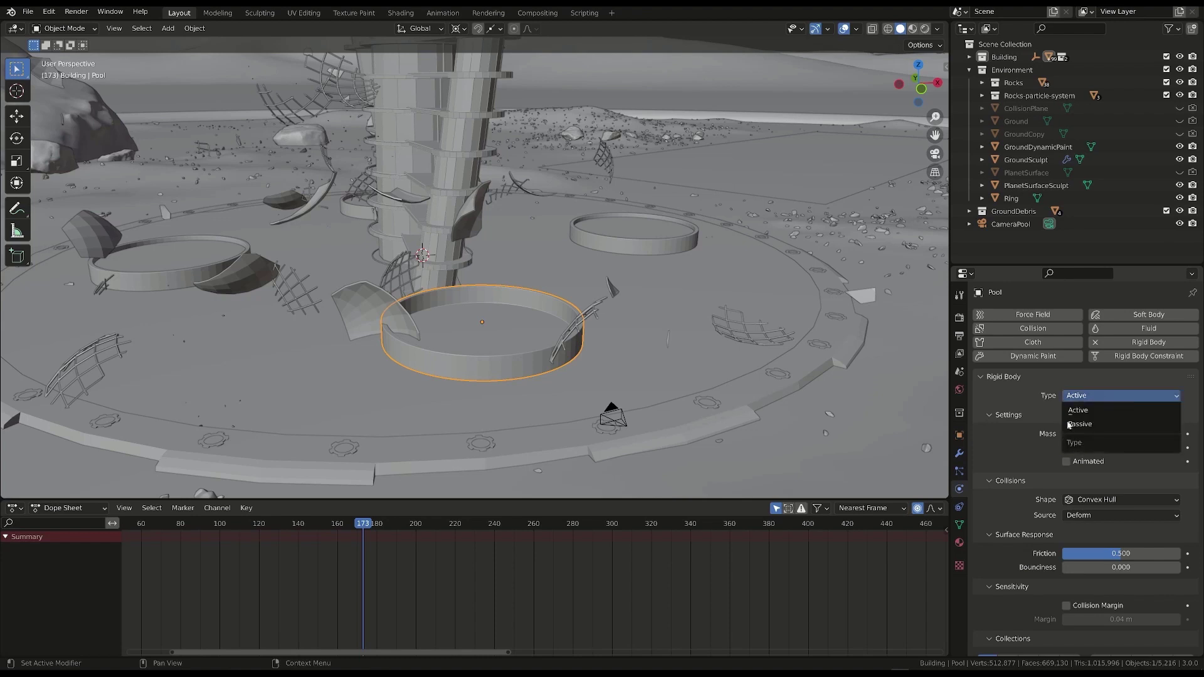
{"action": "left_click", "coordinate": [1091, 425]}
- Keyframe the globe piece's rigid body Animated option on at frame 159 and off at frame 160
{"action": "left_click", "coordinate": [467, 216]}
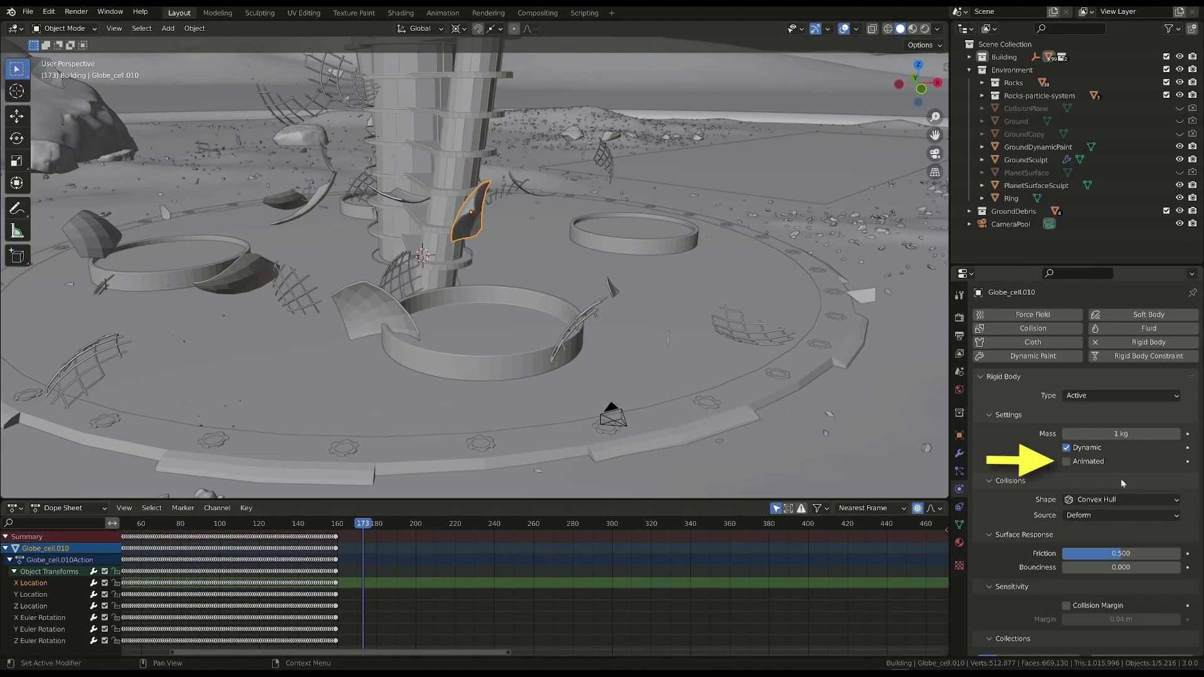
{"action": "left_click", "coordinate": [293, 526]}
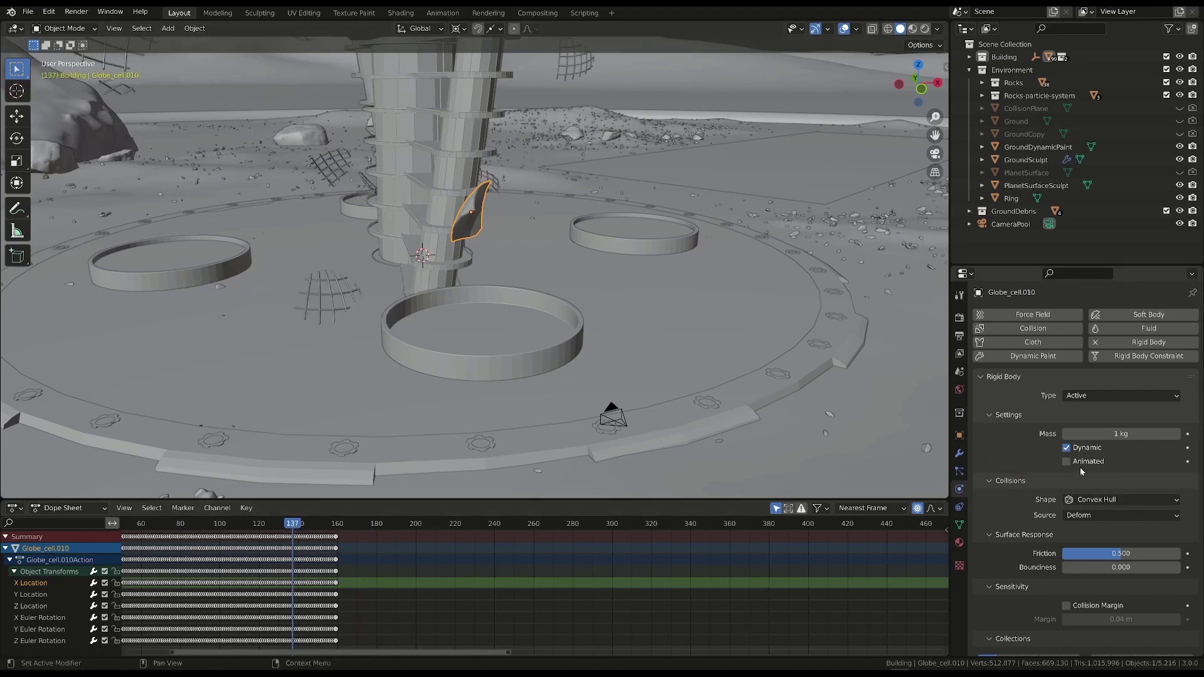
{"action": "left_click", "coordinate": [340, 525]}
{"action": "left_click_drag", "start_coordinate": [337, 528], "coordinate": [336, 529]}
{"action": "scroll", "coordinate": [335, 528], "scroll_direction": "up", "scroll_amount": 3}
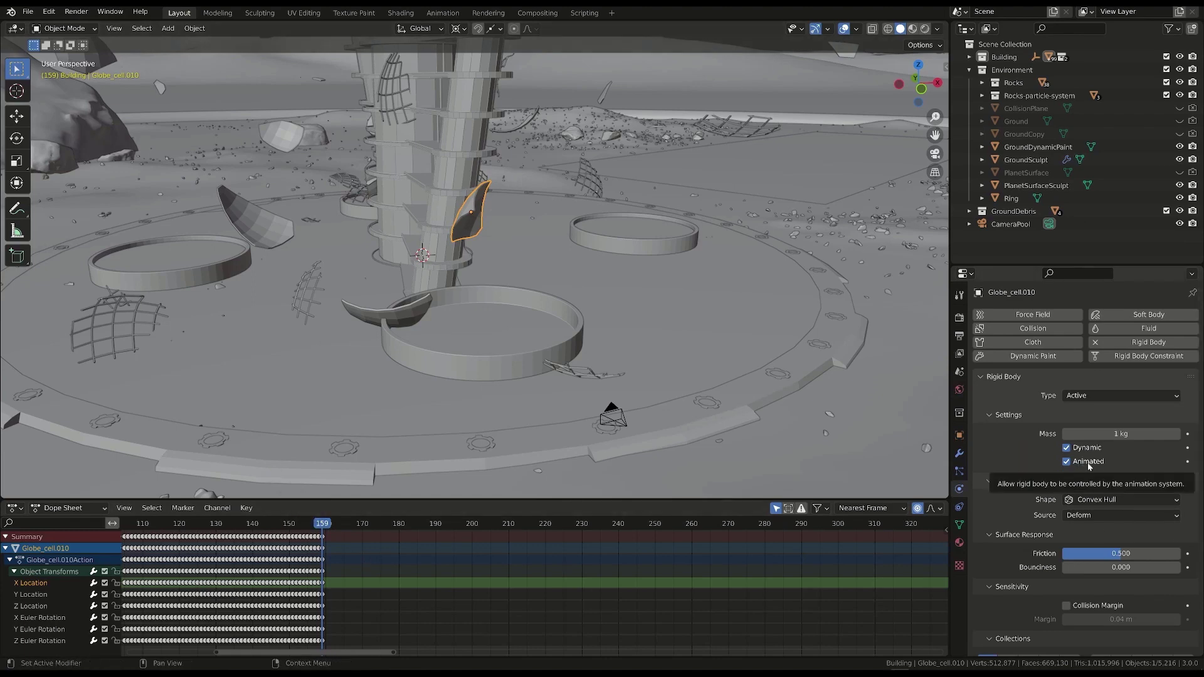
{"action": "key", "text": "i"}
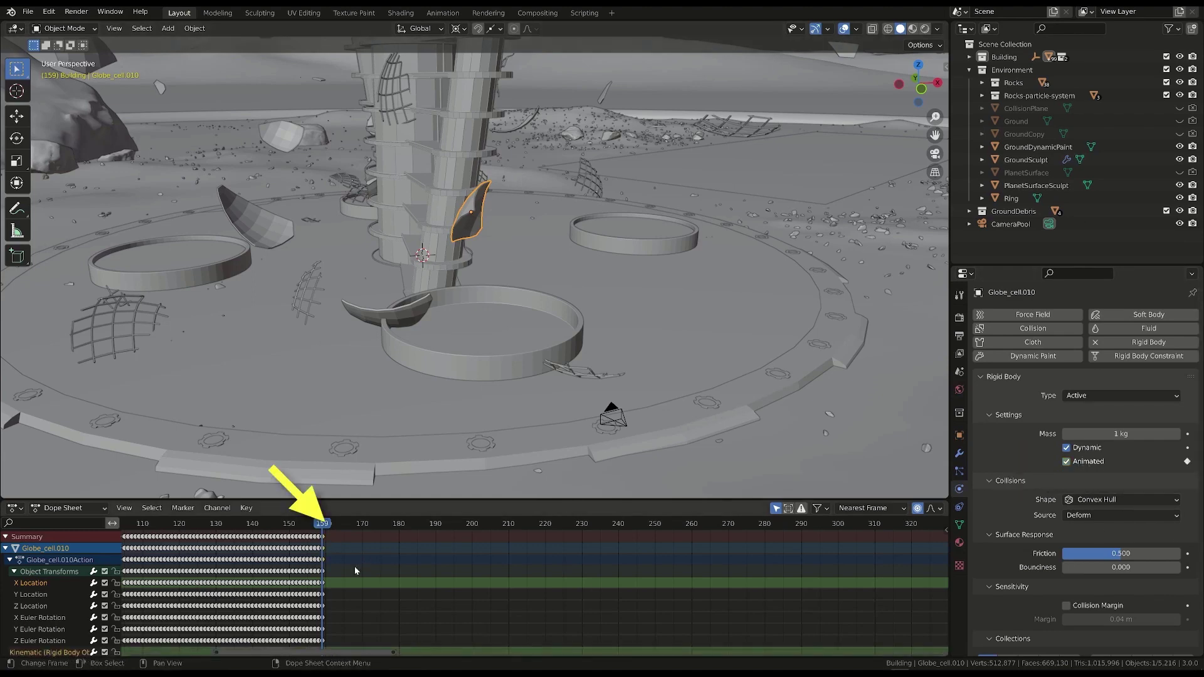
{"action": "key", "text": "Right"}
{"action": "left_click", "coordinate": [1067, 462]}
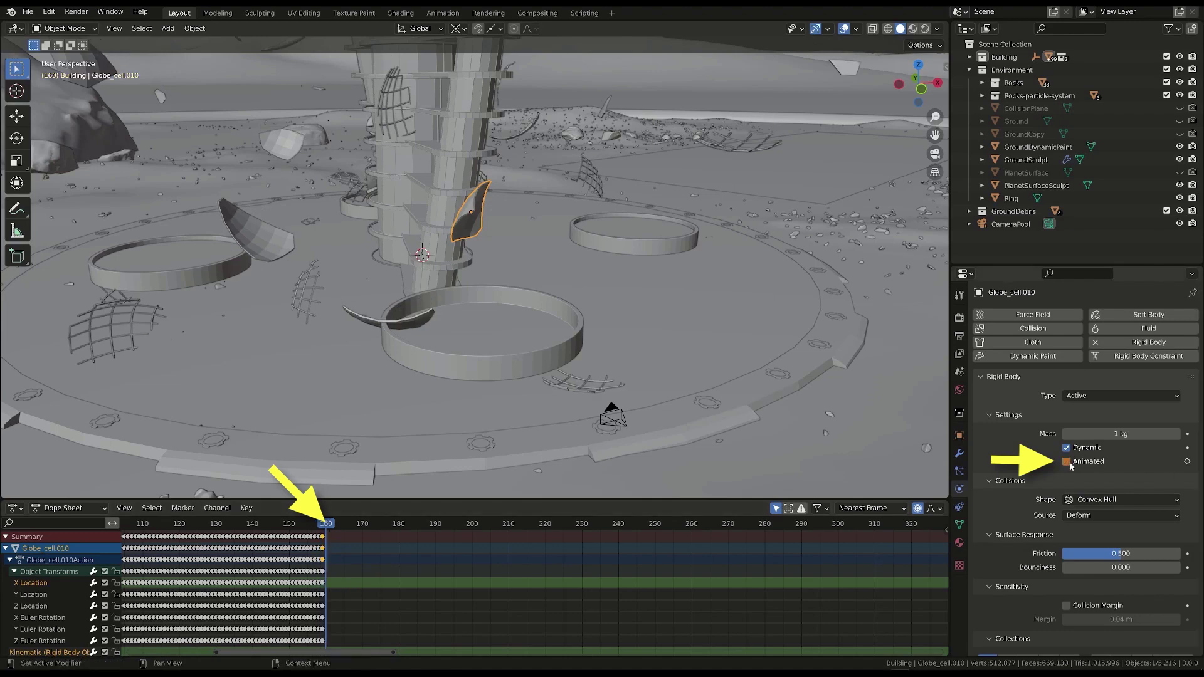
{"action": "key", "text": "i"}
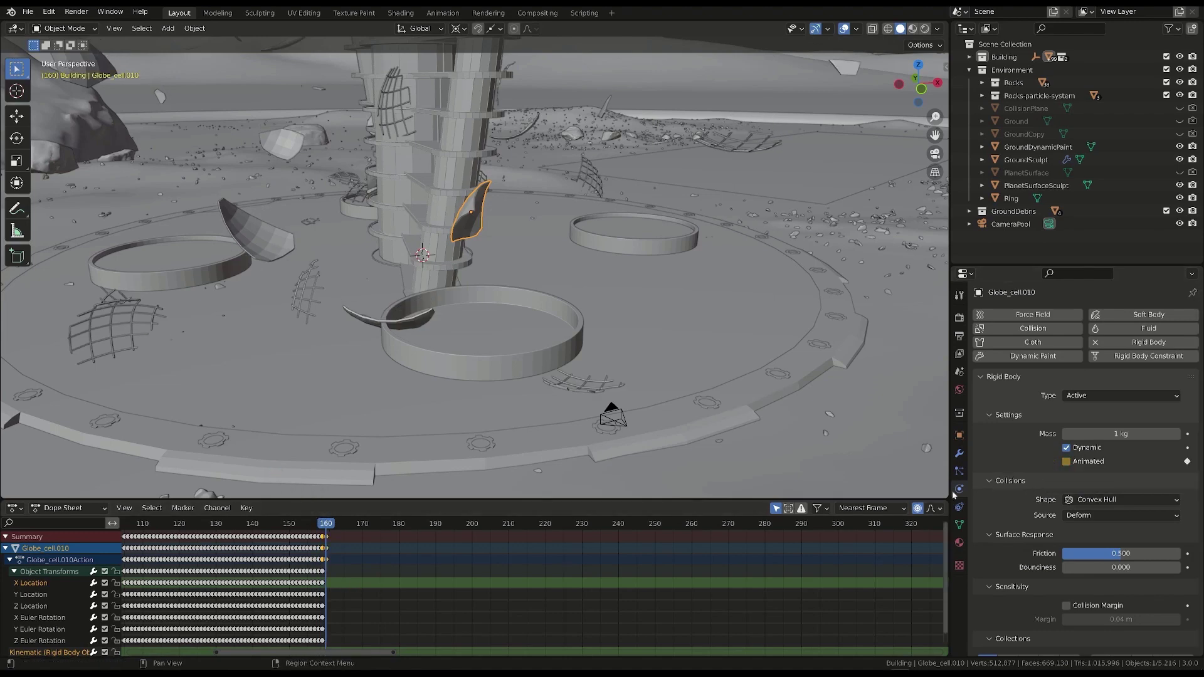
- Play the simulation from frame 0, and replay from frame 161 to check the piece's fall onto the front pool
{"action": "scroll", "coordinate": [390, 530], "scroll_direction": "down", "scroll_amount": 4}
{"action": "middle_click_drag", "start_coordinate": [482, 548], "coordinate": [674, 548]}
{"action": "left_click_drag", "start_coordinate": [152, 526], "coordinate": [147, 525]}
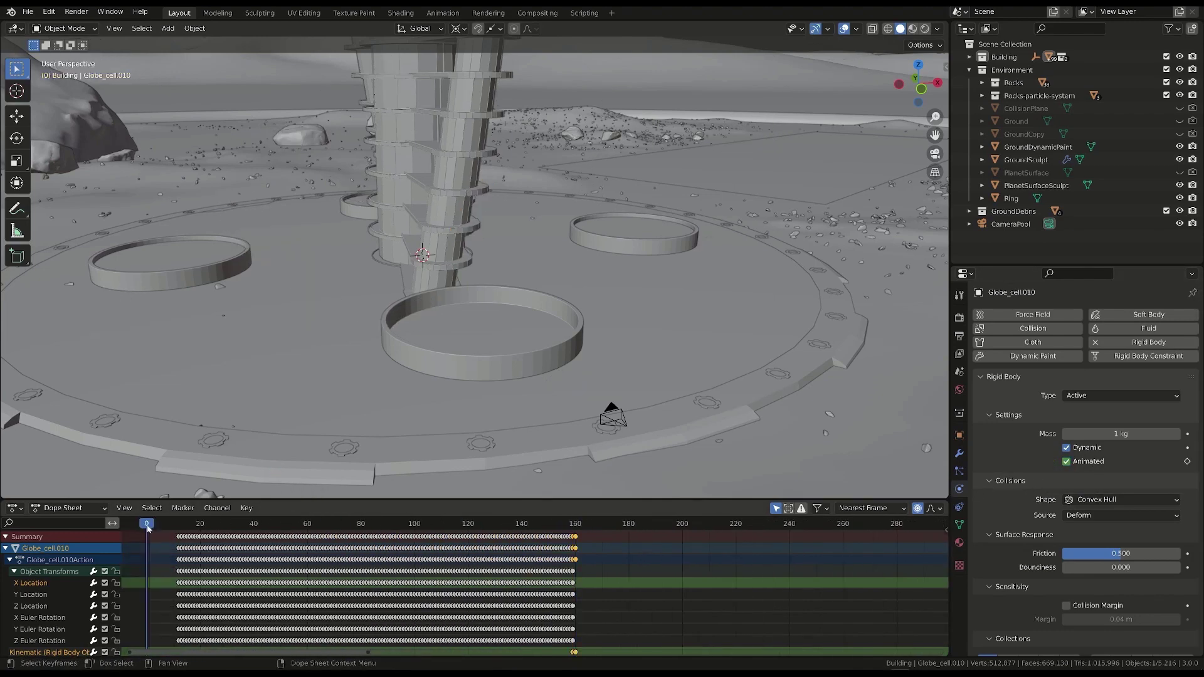
{"action": "key", "text": "space"}
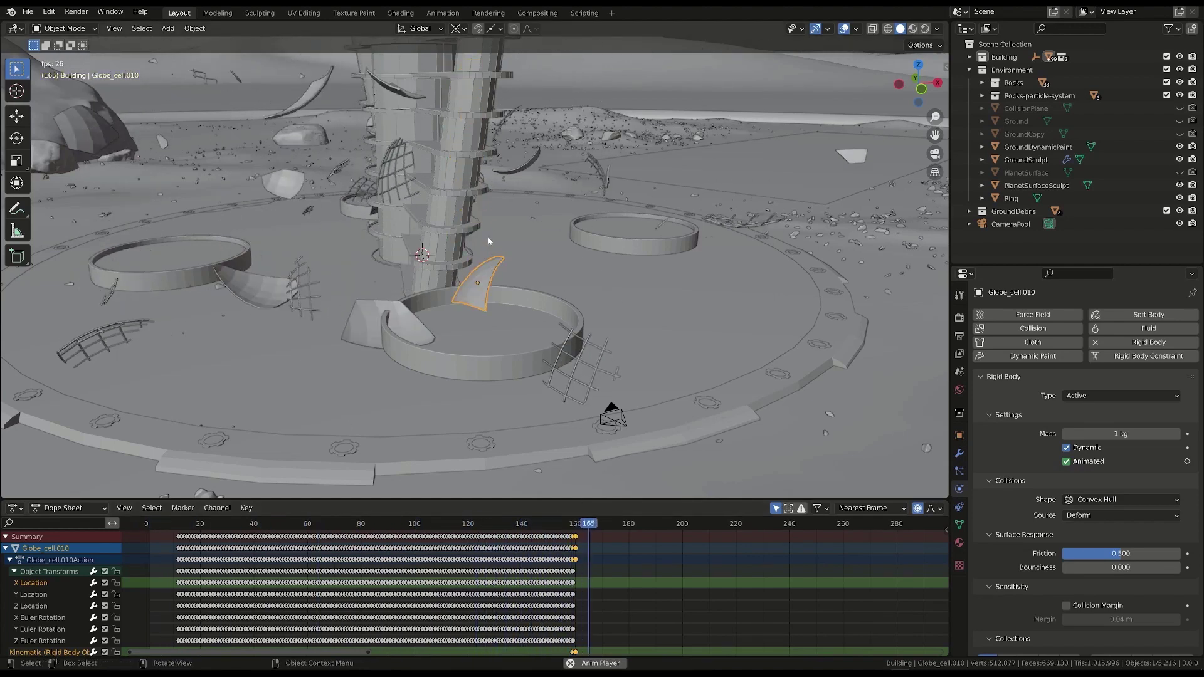
{"action": "key", "text": "space"}
{"action": "left_click_drag", "start_coordinate": [575, 524], "coordinate": [577, 524]}
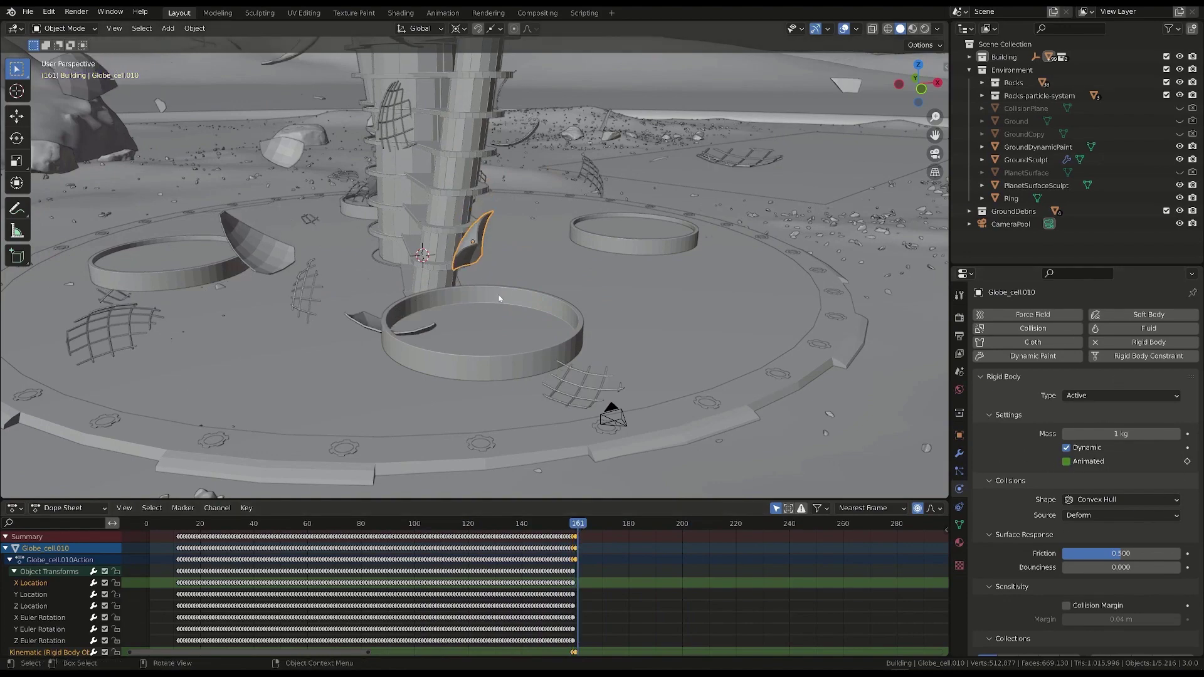
{"action": "key", "text": "space"}
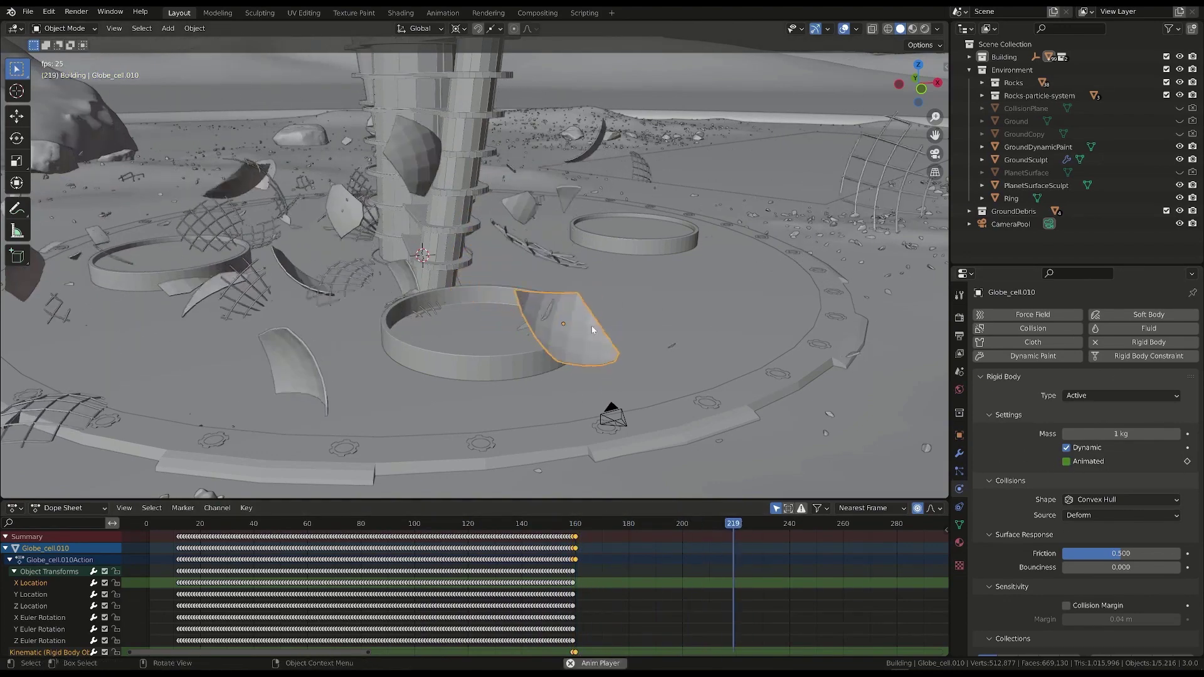
- Give the circular building ground a passive rigid body, and replay the simulation with the globe piece selected
{"action": "middle_click_drag", "start_coordinate": [596, 338], "coordinate": [695, 305]}
{"action": "left_click", "coordinate": [679, 312]}
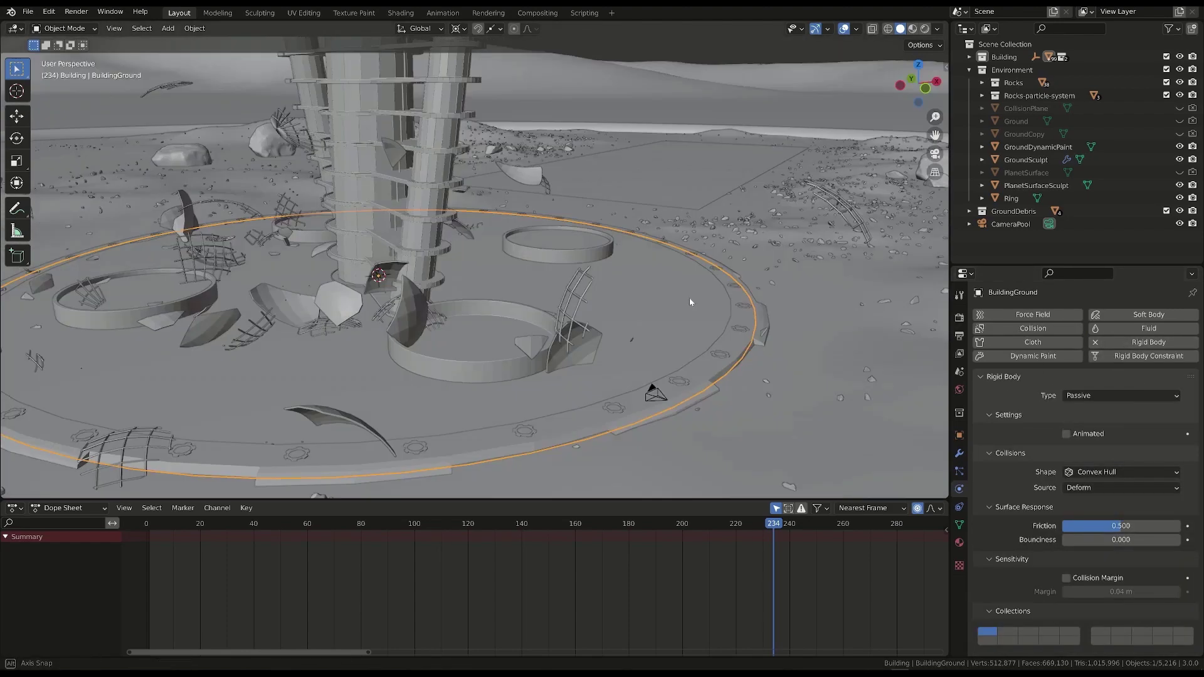
{"action": "left_click", "coordinate": [556, 403]}
{"action": "left_click", "coordinate": [549, 523]}
{"action": "key", "text": "space"}
- Replay the simulation and scrub to frame 168, examining from several angles where the globe piece meets the front pool
{"action": "middle_click_drag", "start_coordinate": [558, 420], "coordinate": [407, 331]}
{"action": "scroll", "coordinate": [449, 339], "scroll_direction": "up", "scroll_amount": 1}
{"action": "left_click_drag", "start_coordinate": [607, 525], "coordinate": [522, 525]}
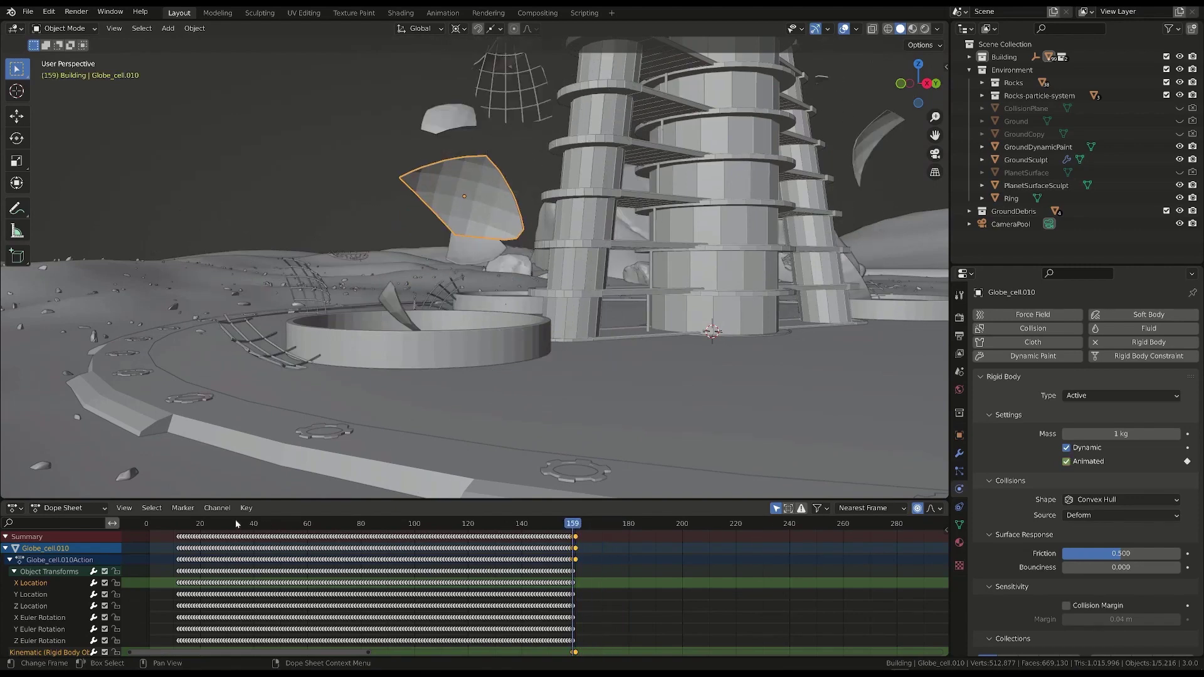
{"action": "key", "text": "space"}
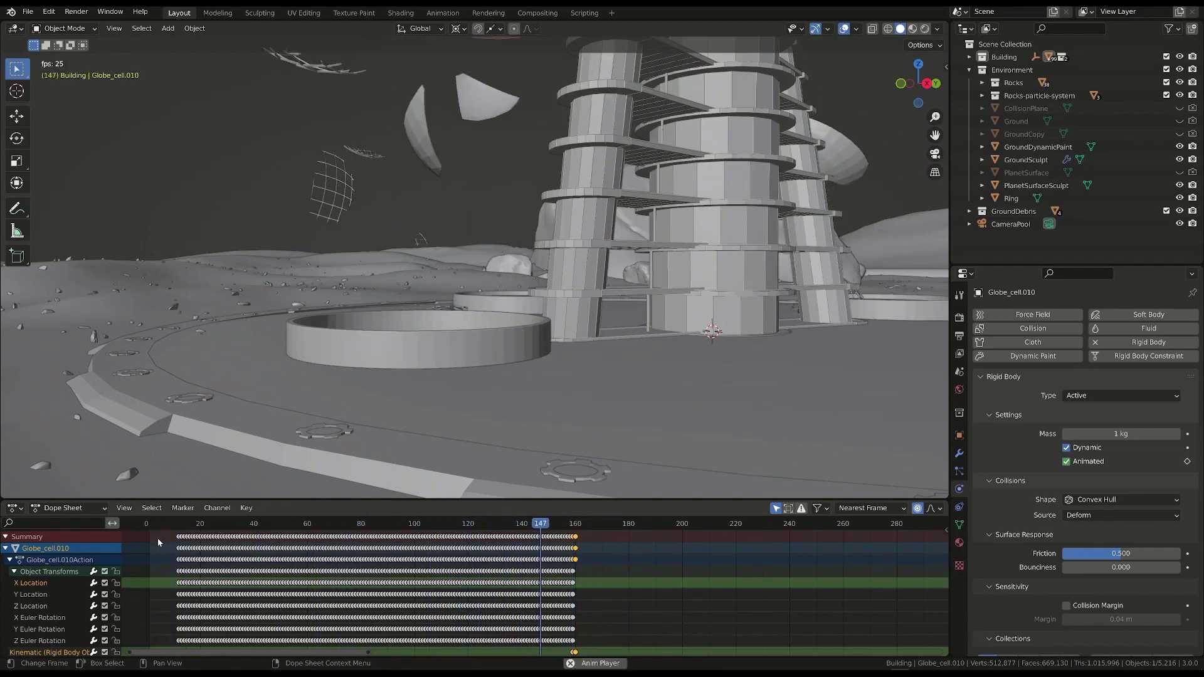
{"action": "key", "text": "space"}
{"action": "left_click_drag", "start_coordinate": [606, 526], "coordinate": [596, 524]}
{"action": "middle_click_drag", "start_coordinate": [441, 337], "coordinate": [486, 336]}
{"action": "middle_click_drag", "start_coordinate": [638, 315], "coordinate": [422, 384]}
{"action": "middle_click_drag", "start_coordinate": [469, 308], "coordinate": [540, 351]}
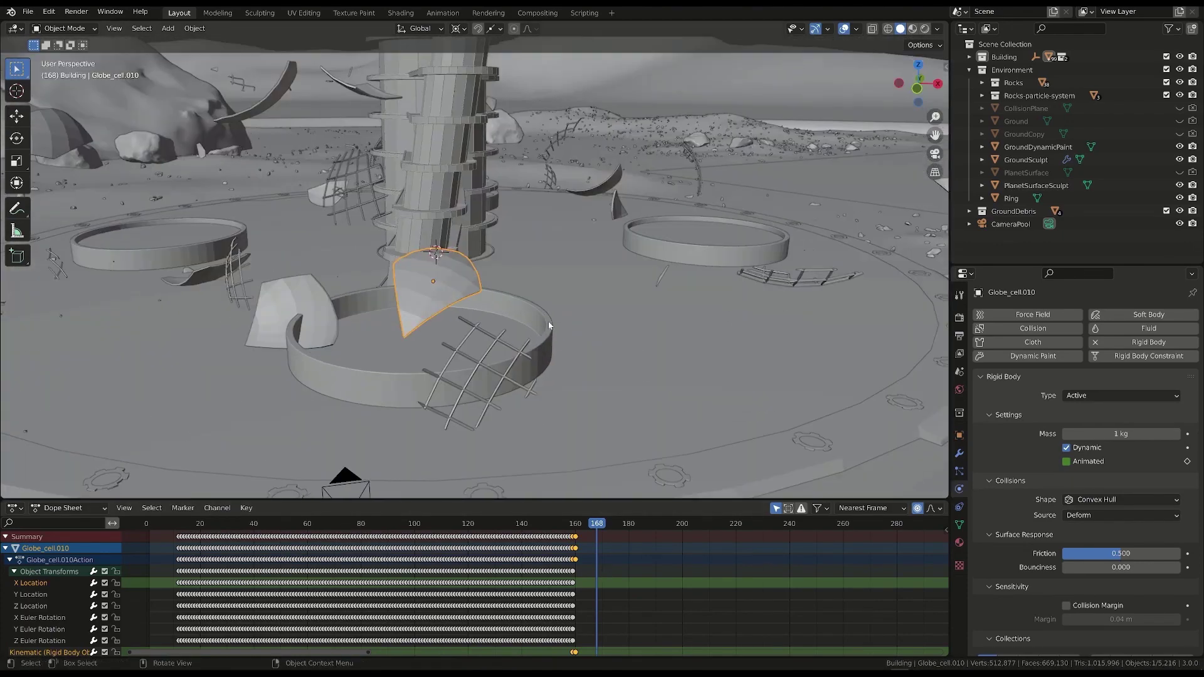
- Change the front pool's rigid body collision shape to Mesh
{"action": "left_click", "coordinate": [544, 361]}
{"action": "middle_click_drag", "start_coordinate": [591, 384], "coordinate": [641, 384]}
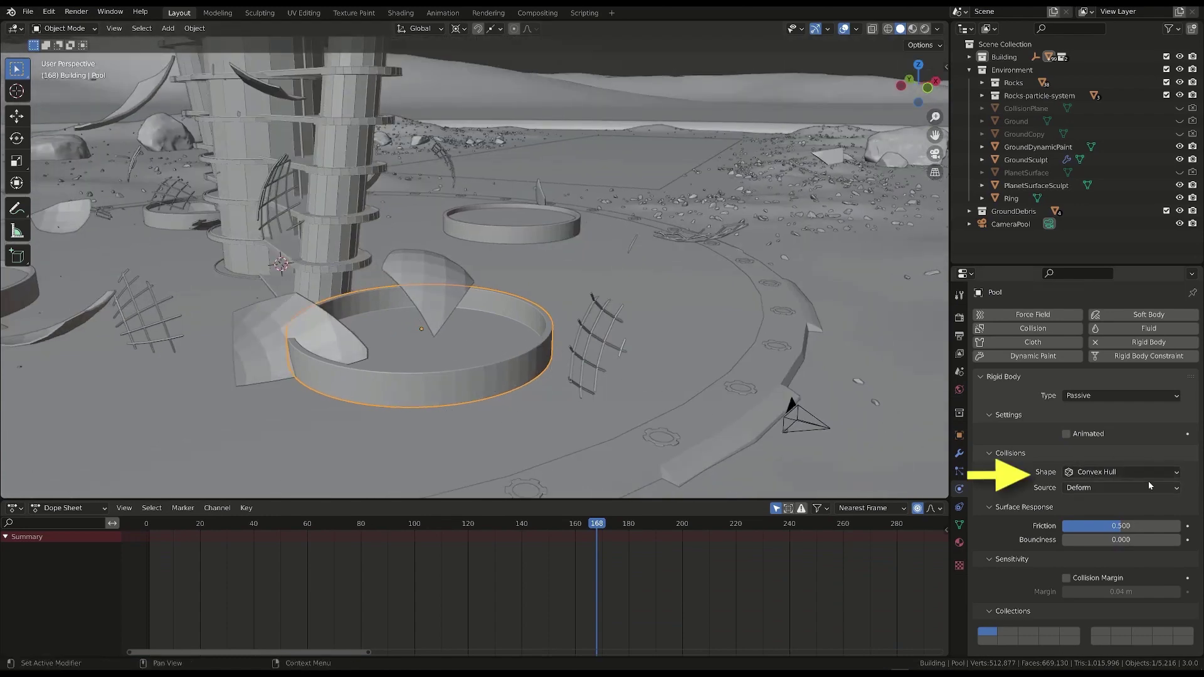
{"action": "middle_click_drag", "start_coordinate": [472, 356], "coordinate": [608, 312]}
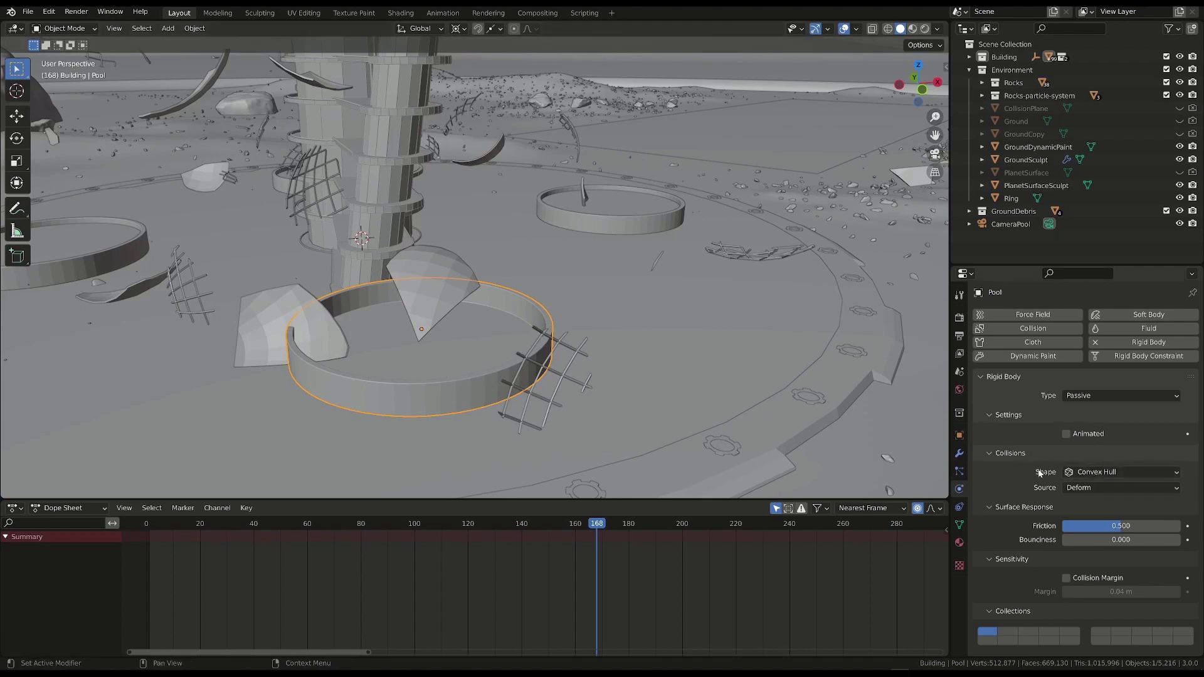
{"action": "left_click", "coordinate": [1087, 477]}
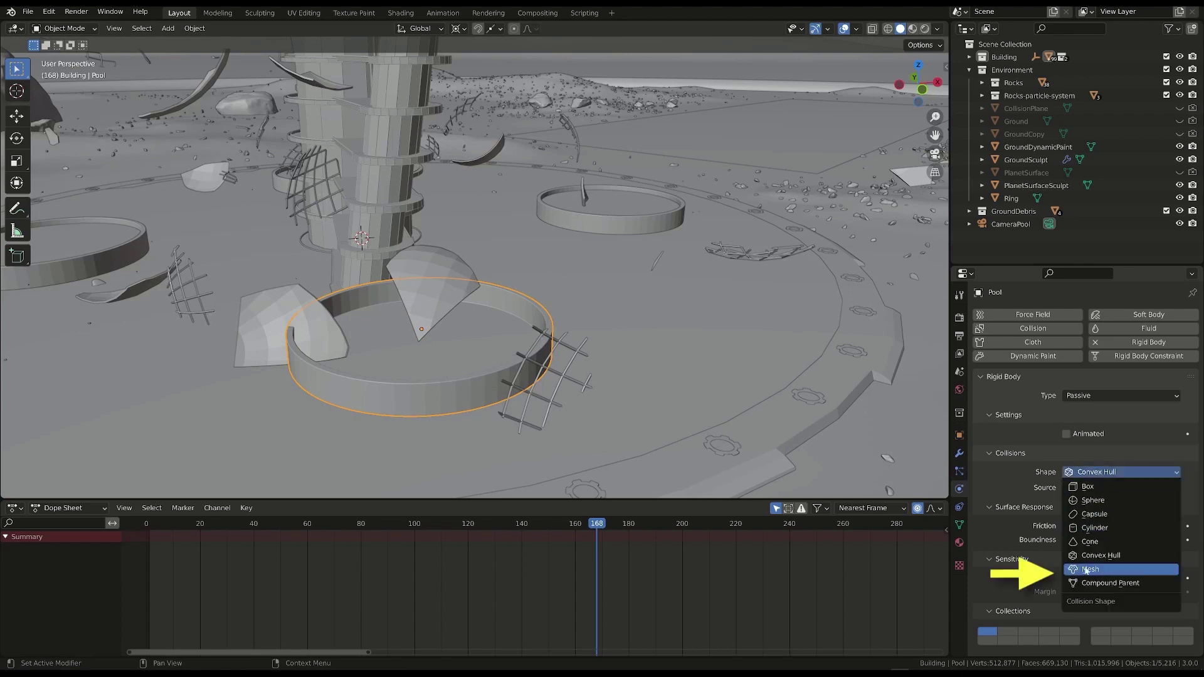
{"action": "left_click", "coordinate": [1112, 572]}
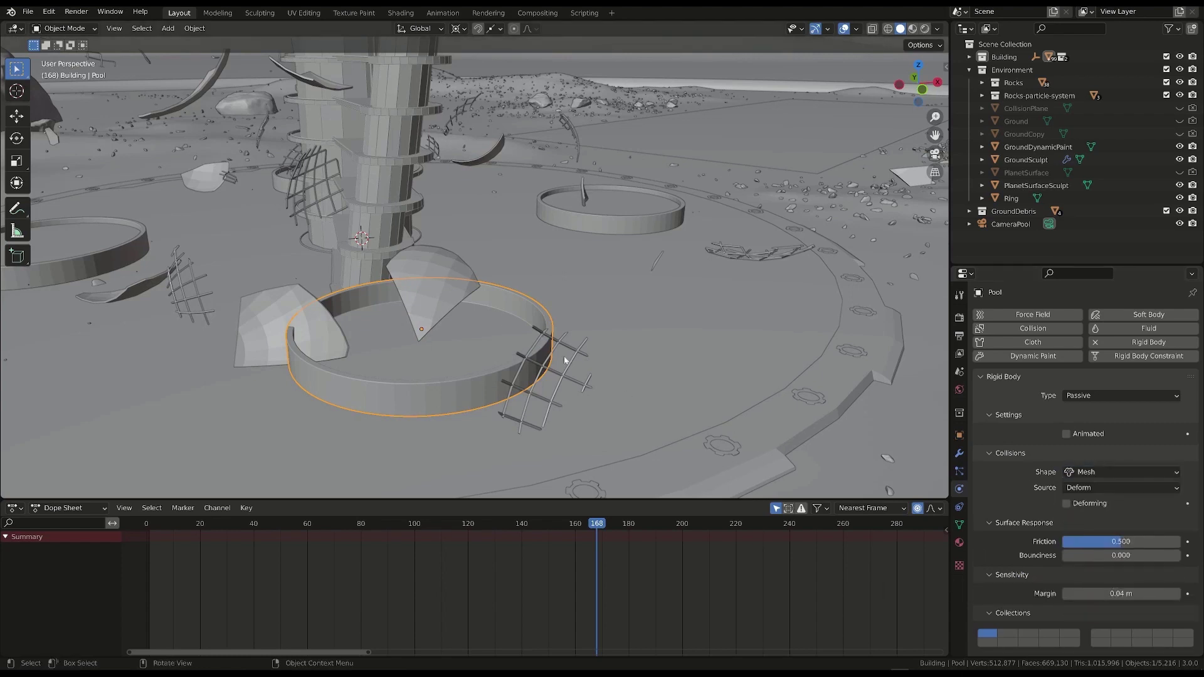
- Replay the animation from the start to check how the globe piece collides with the front pool
{"action": "middle_click_drag", "start_coordinate": [427, 354], "coordinate": [320, 312]}
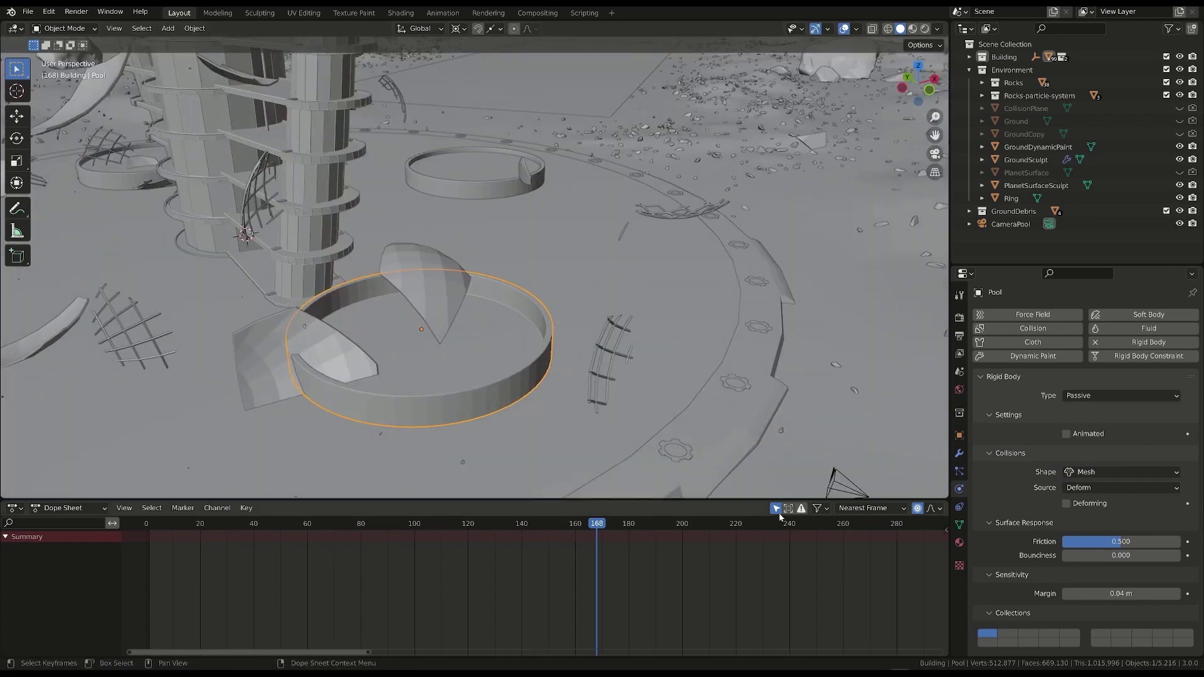
{"action": "key", "text": "shift+Left"}
{"action": "key", "text": "space"}
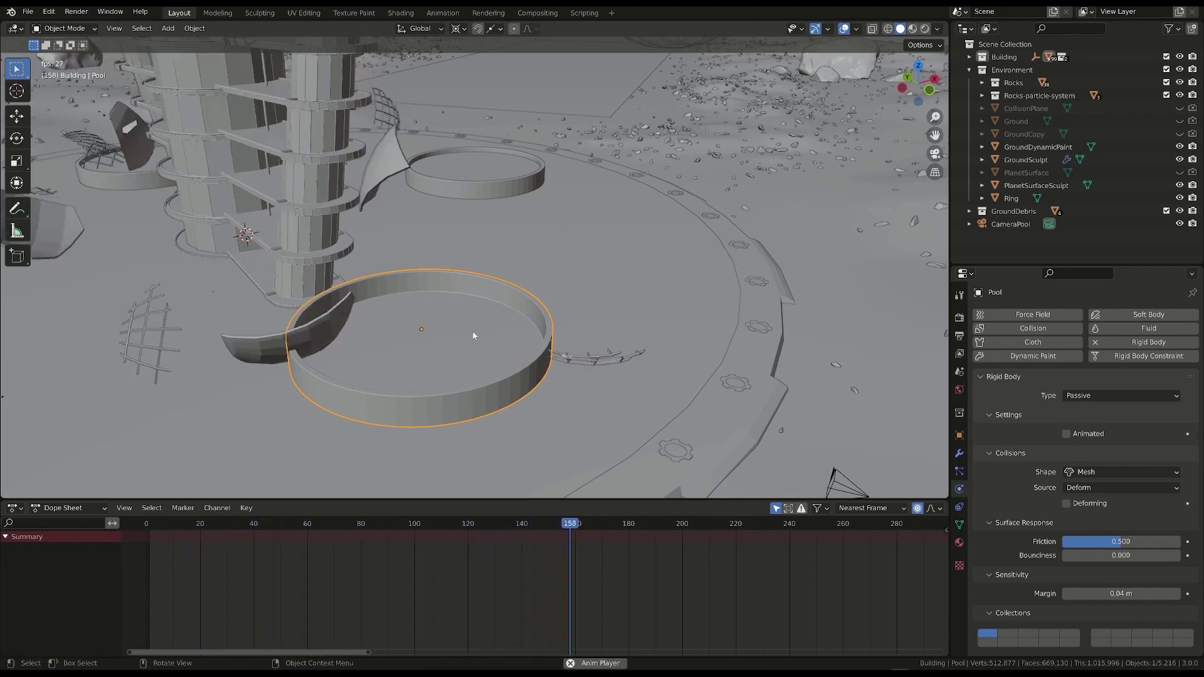
{"action": "middle_click_drag", "start_coordinate": [483, 336], "coordinate": [486, 301]}
{"action": "middle_click_drag", "start_coordinate": [391, 333], "coordinate": [398, 387]}
- Select the other globe piece crossing the front pool's rim, and scrub to frame 156 to examine its approach
{"action": "left_click", "coordinate": [396, 338]}
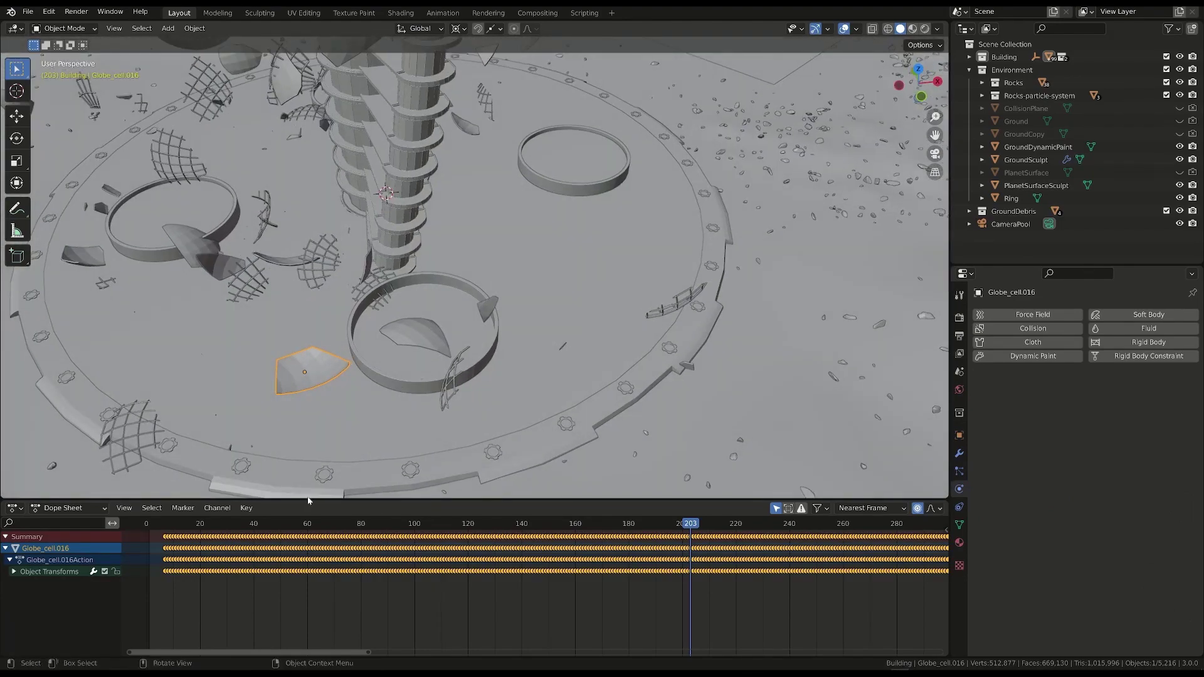
{"action": "left_click_drag", "start_coordinate": [249, 523], "coordinate": [586, 524]}
{"action": "middle_click_drag", "start_coordinate": [547, 447], "coordinate": [433, 314]}
{"action": "left_click_drag", "start_coordinate": [498, 526], "coordinate": [554, 483]}
{"action": "middle_click_drag", "start_coordinate": [476, 351], "coordinate": [452, 132]}
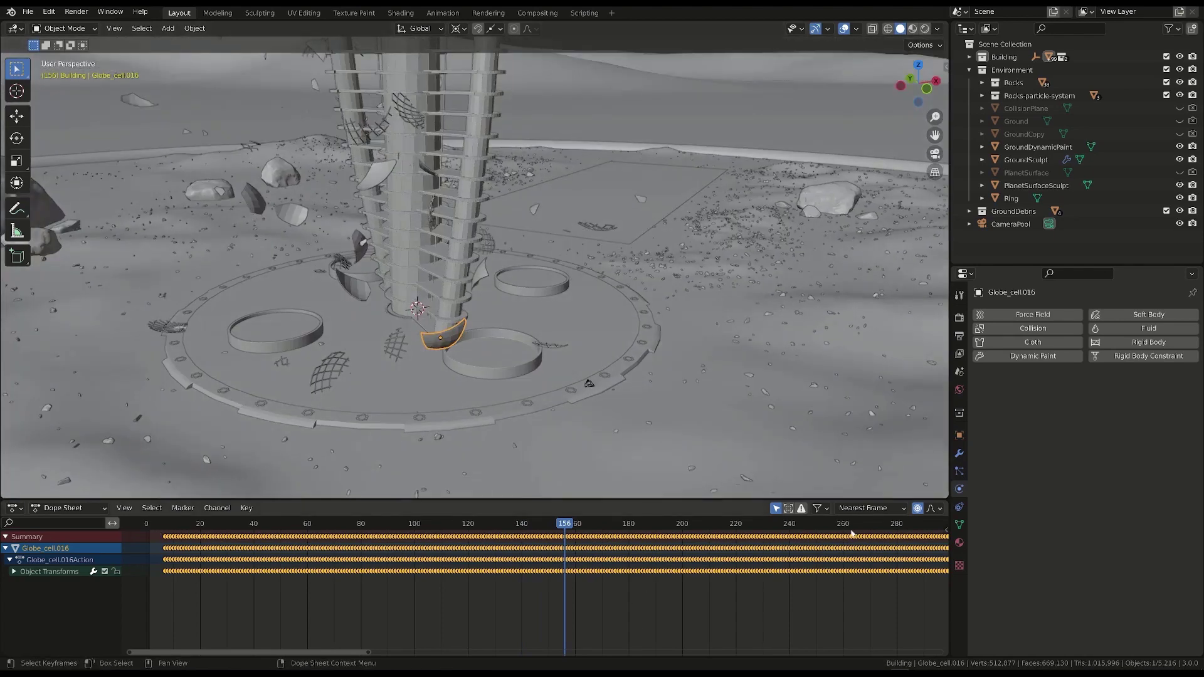
{"action": "middle_click_drag", "start_coordinate": [633, 370], "coordinate": [633, 390]}
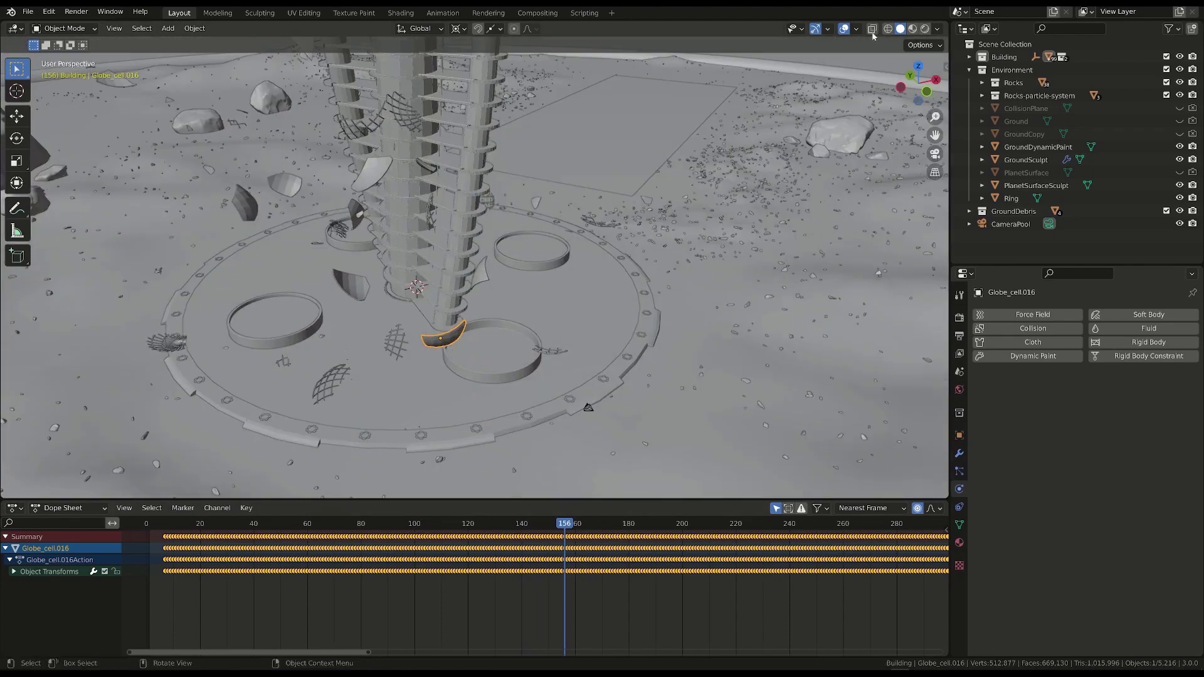
{"action": "left_click", "coordinate": [828, 28]}
{"action": "left_click", "coordinate": [780, 151]}
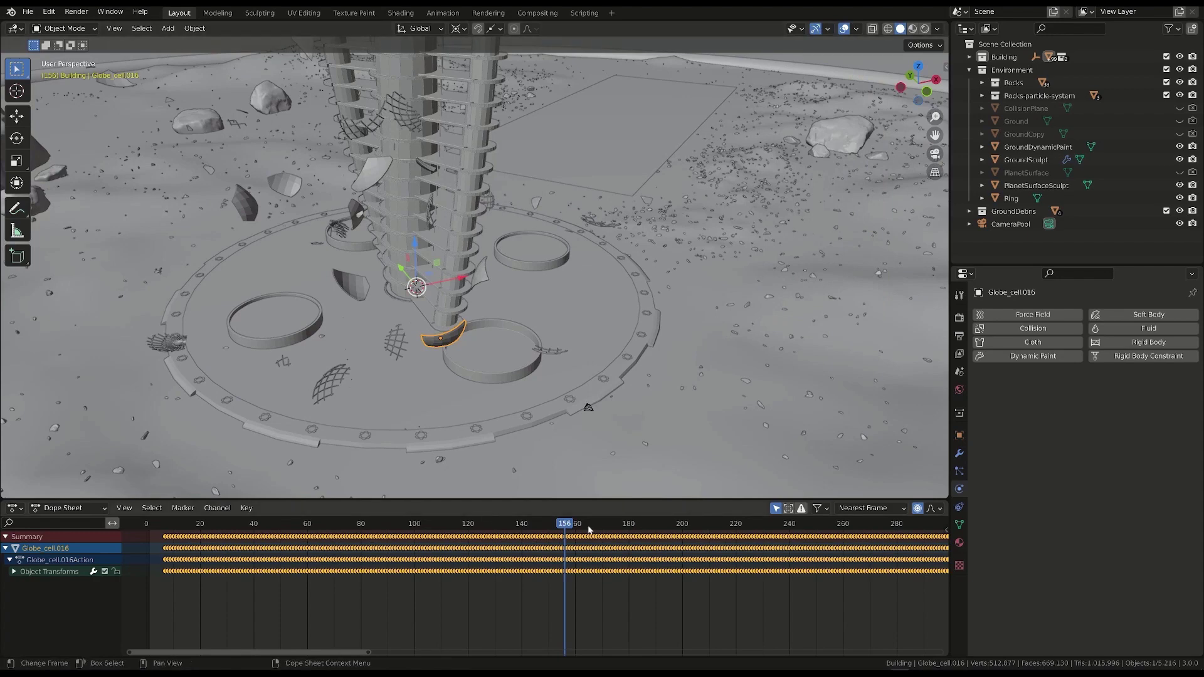
{"action": "key", "text": "space"}
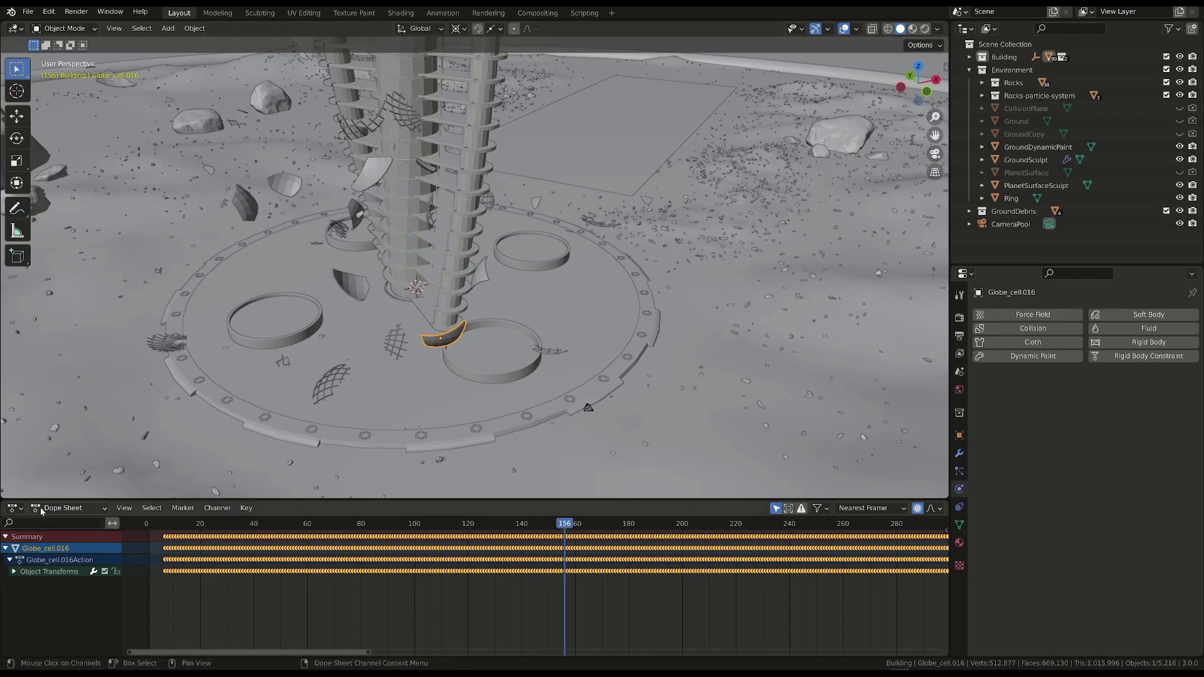
- Switch the Dope Sheet area to the Graph Editor to show the selected globe piece's animation curves
{"action": "left_click", "coordinate": [68, 508]}
{"action": "left_click", "coordinate": [15, 508]}
{"action": "left_click", "coordinate": [184, 571]}
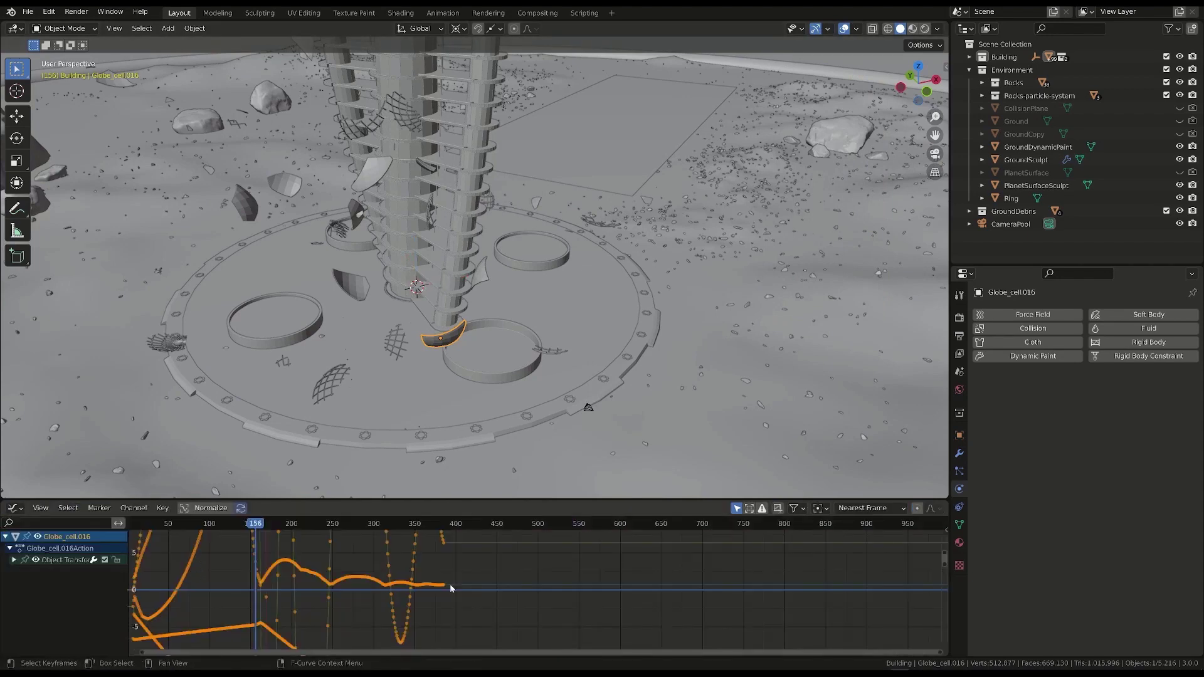
- Shift the globe piece's whole X Location curve along the value axis so the piece moves over the front pool at frame 156
{"action": "left_click", "coordinate": [345, 539]}
{"action": "left_click_drag", "start_coordinate": [508, 500], "coordinate": [509, 393]}
{"action": "scroll", "coordinate": [566, 505], "scroll_direction": "down", "scroll_amount": 2}
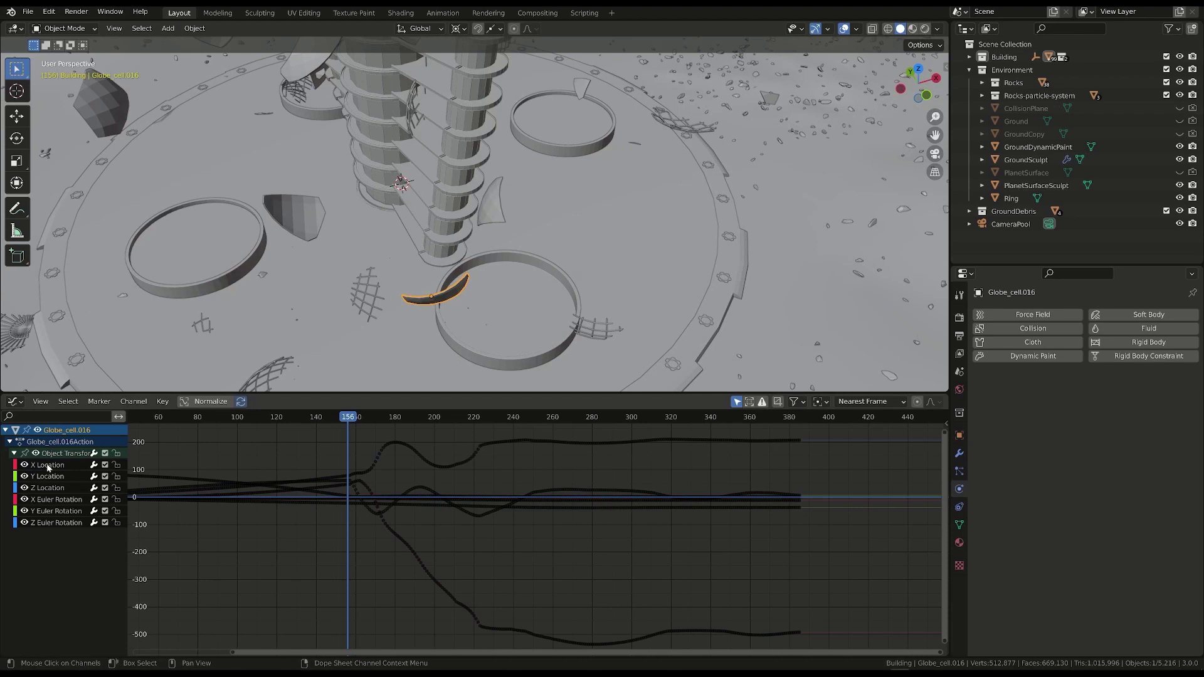
{"action": "left_click", "coordinate": [48, 465]}
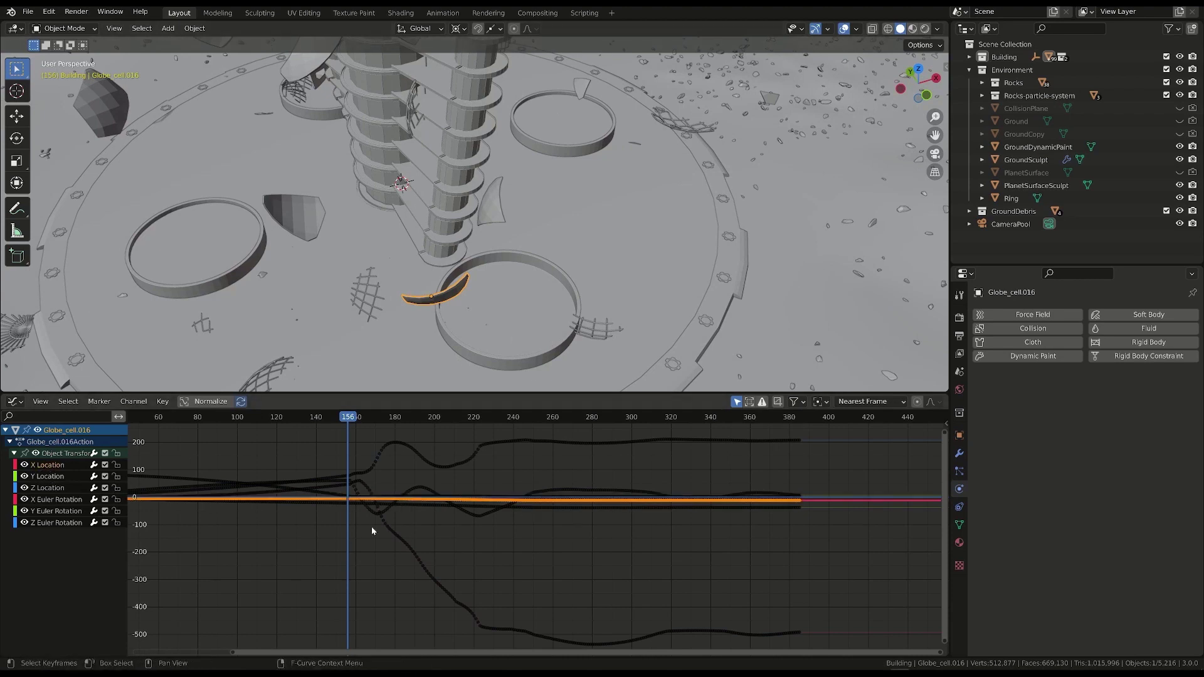
{"action": "key", "text": "Home"}
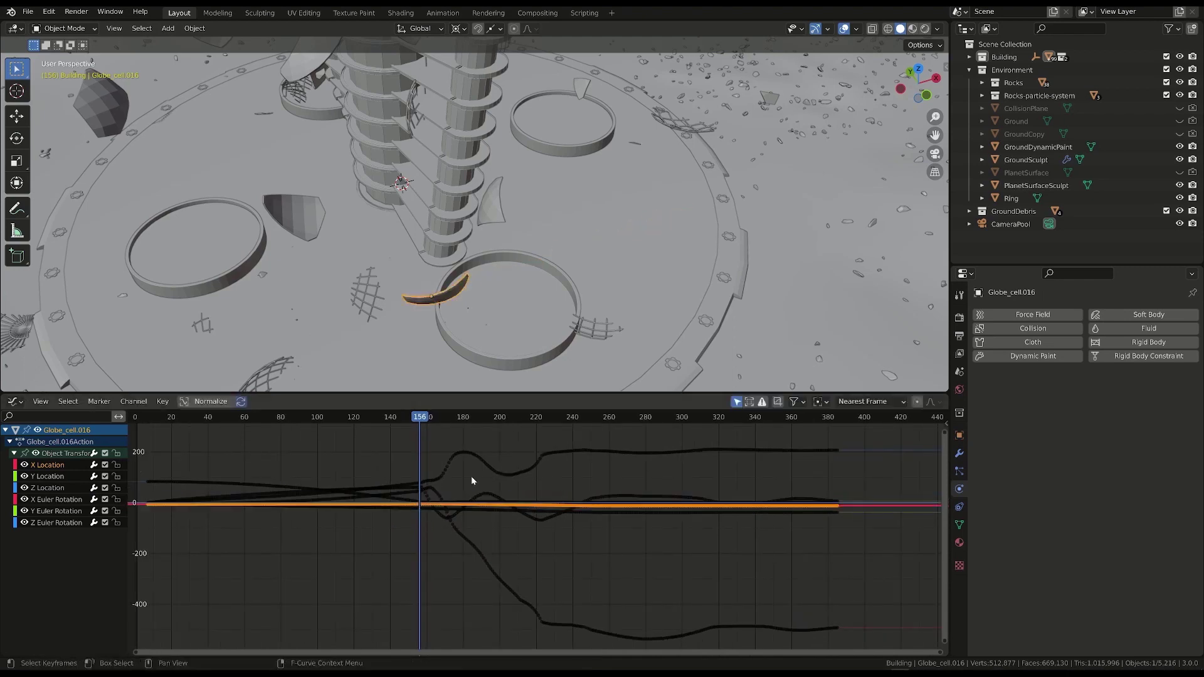
{"action": "key", "text": "g"}
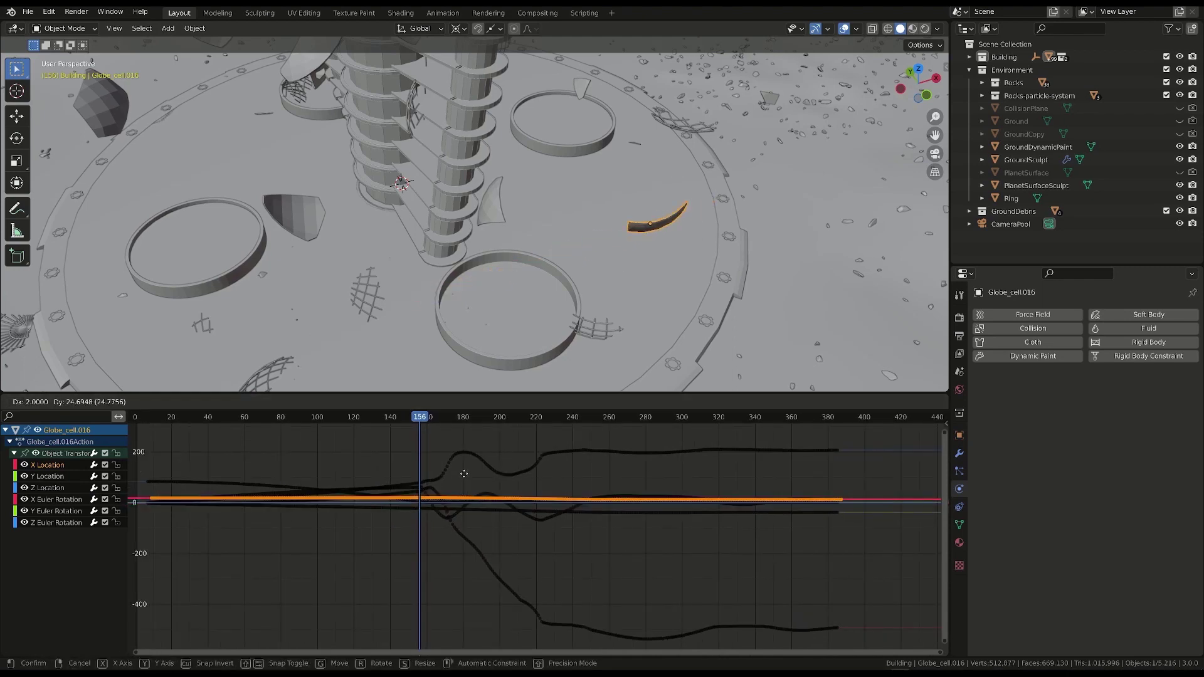
{"action": "left_click", "coordinate": [464, 478]}
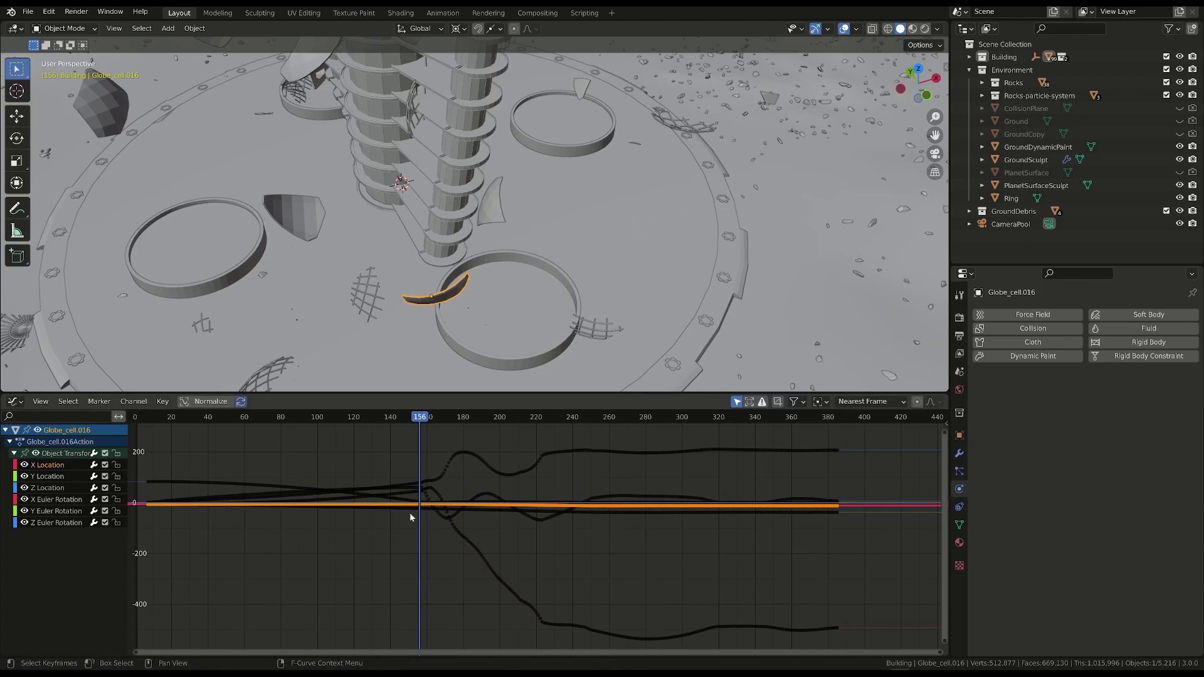
{"action": "key", "text": "g"}
{"action": "key", "text": "y"}
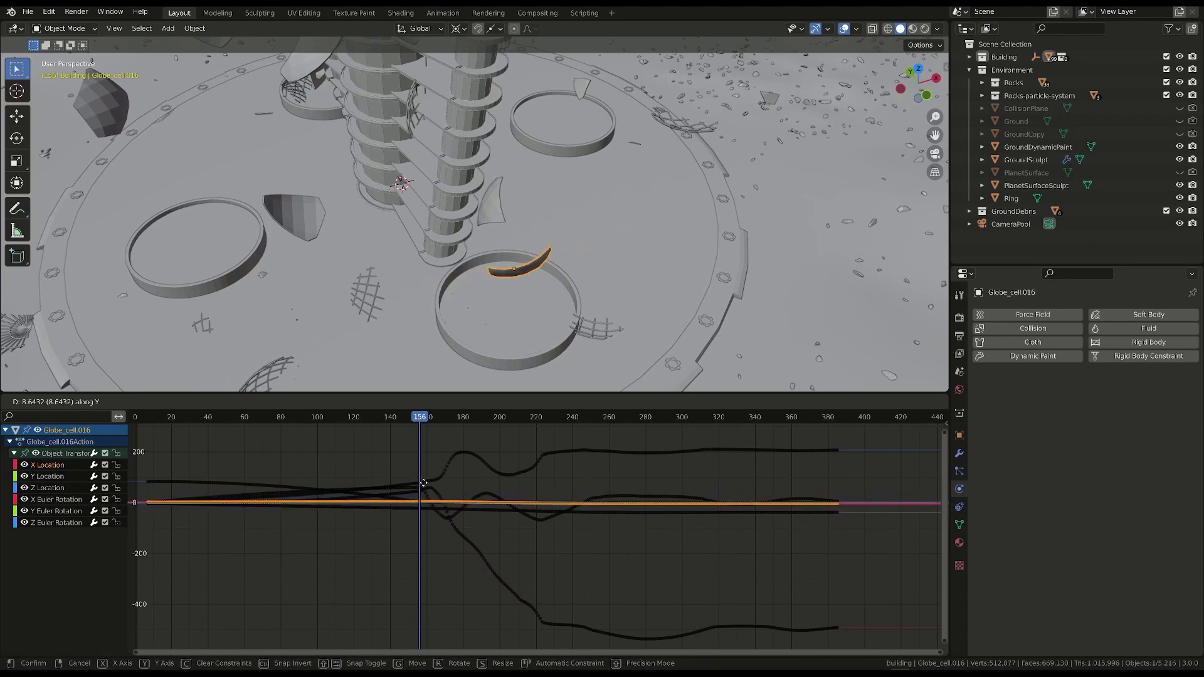
{"action": "left_click", "coordinate": [424, 484]}
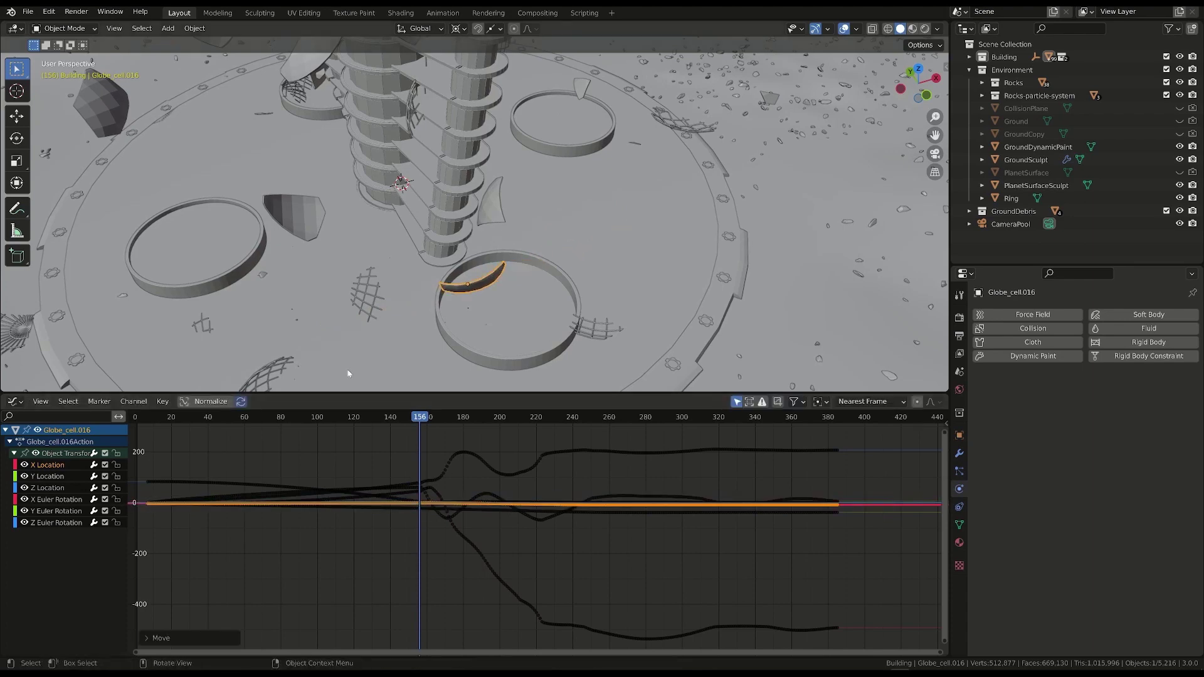
- Offset the piece's Y Location curve vertically to fit it inside the front pool, and check its position at frame 170
{"action": "key", "text": "KP_7"}
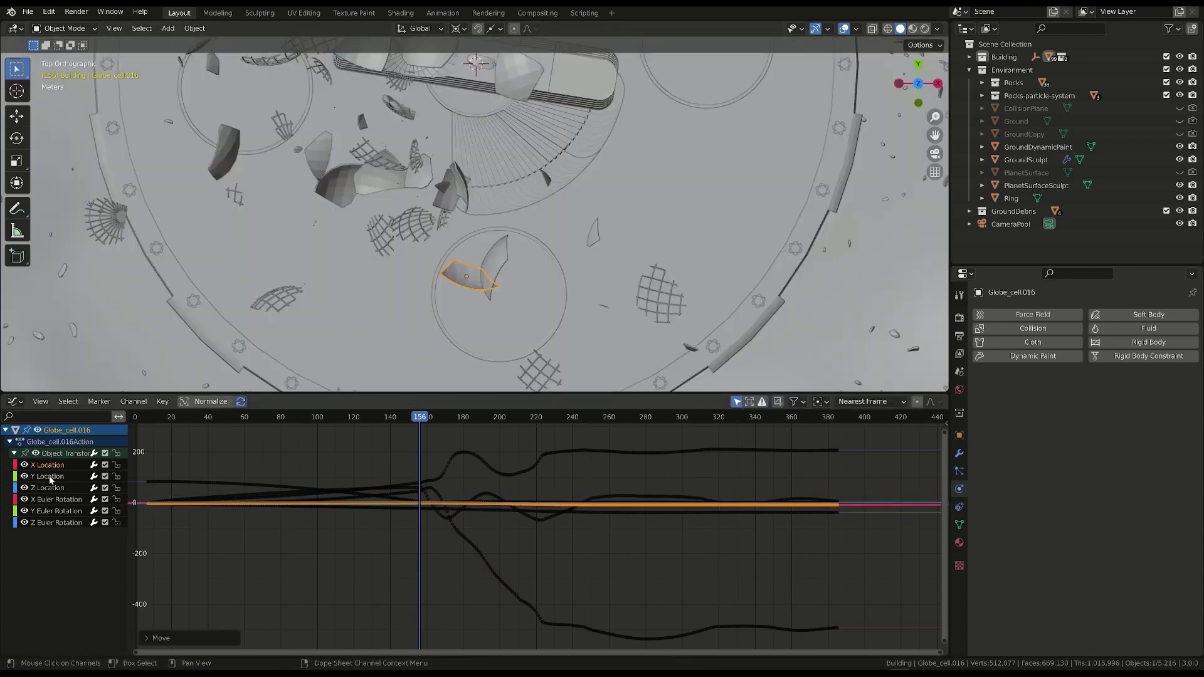
{"action": "left_click", "coordinate": [65, 478]}
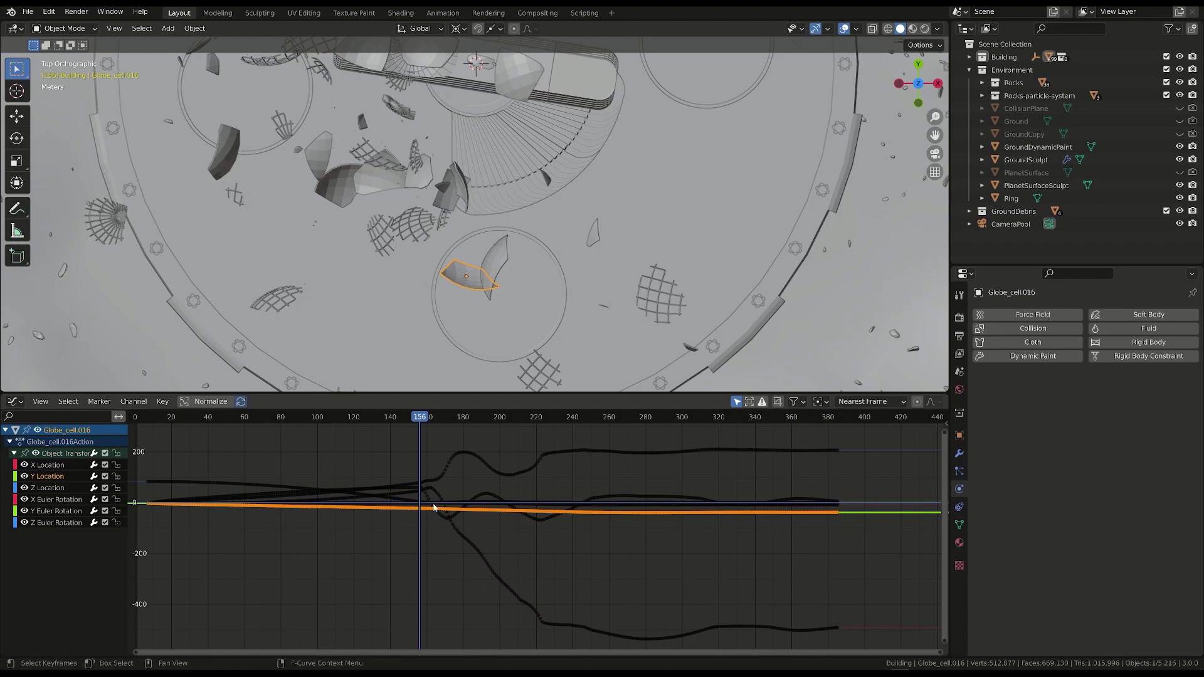
{"action": "key", "text": "g"}
{"action": "key", "text": "y"}
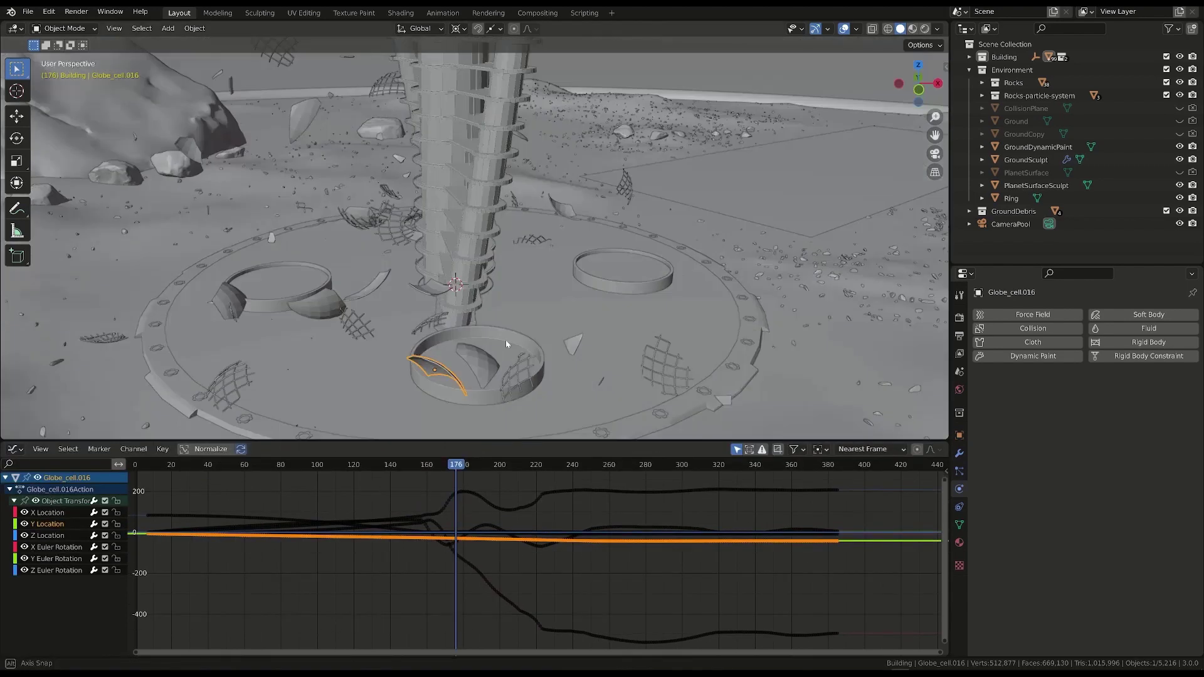
{"action": "middle_click_drag", "start_coordinate": [506, 344], "coordinate": [511, 334]}
{"action": "mouse_move", "coordinate": [467, 465]}
{"action": "left_mouse_down"}
{"action": "mouse_move", "coordinate": [511, 465]}
{"action": "mouse_move", "coordinate": [444, 466]}
{"action": "left_mouse_up"}
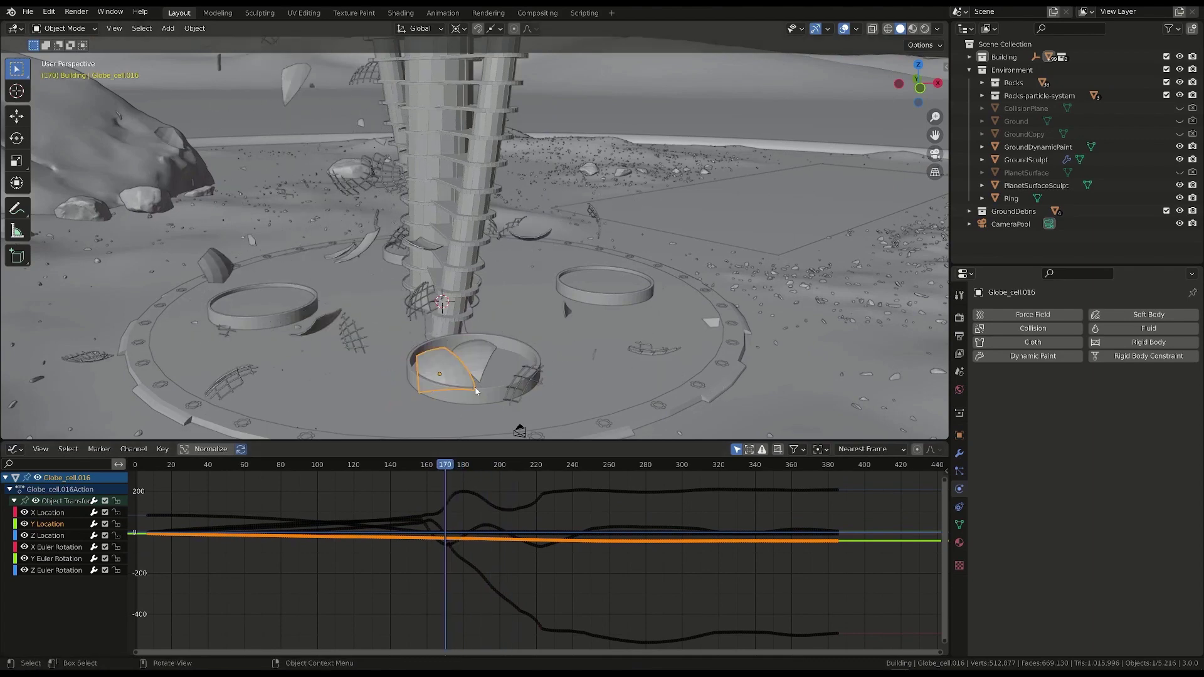
{"action": "scroll", "coordinate": [499, 408], "scroll_direction": "up", "scroll_amount": 2}
{"action": "middle_click_drag", "start_coordinate": [524, 416], "coordinate": [506, 421]}
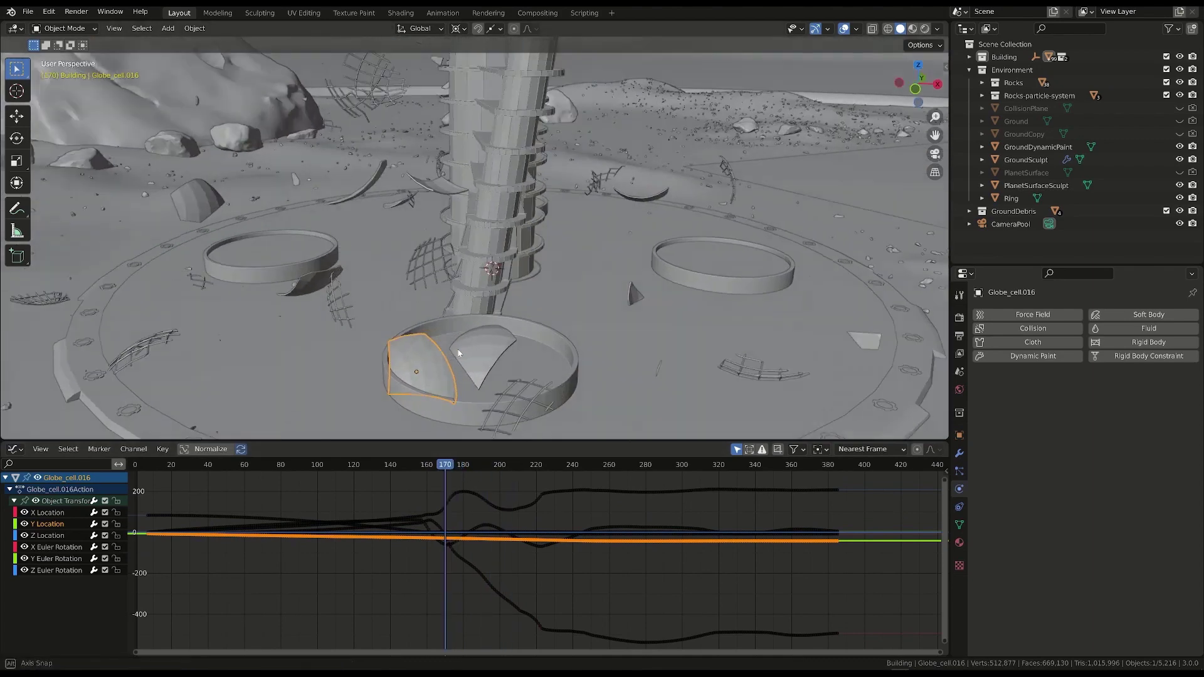
- Switch the Graph Editor back to the Dope Sheet and delete all of the globe piece's keyframes after frame 151
{"action": "left_click", "coordinate": [13, 450]}
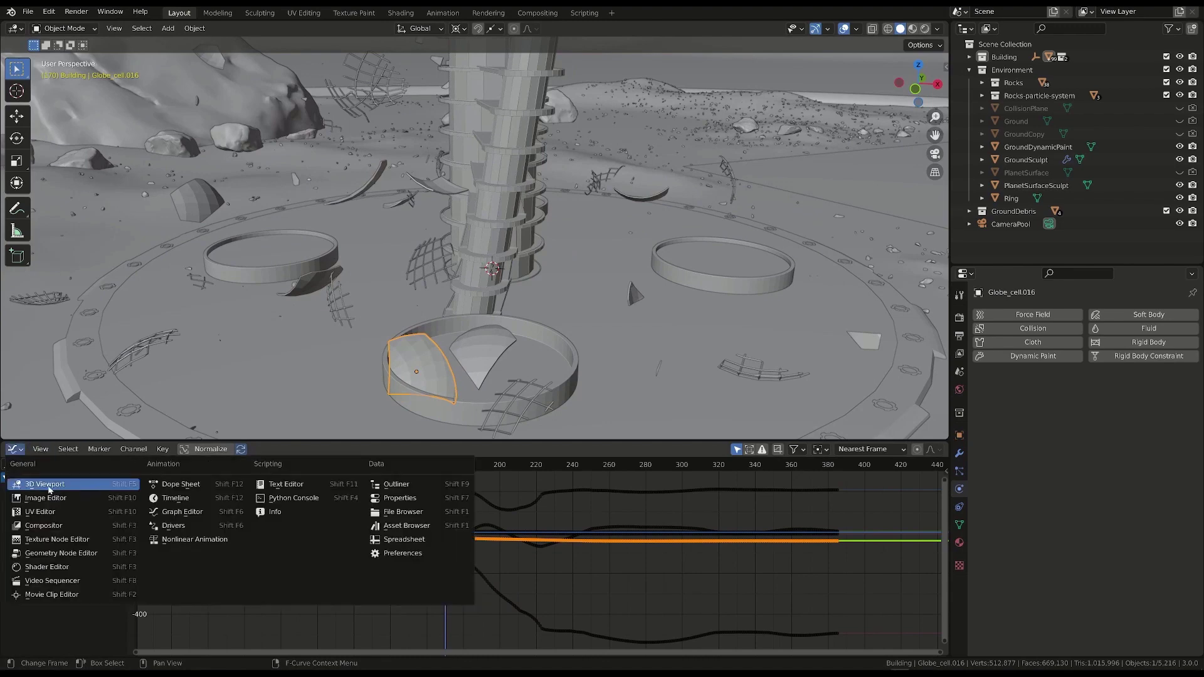
{"action": "left_click", "coordinate": [188, 484]}
{"action": "left_click_drag", "start_coordinate": [585, 465], "coordinate": [552, 467]}
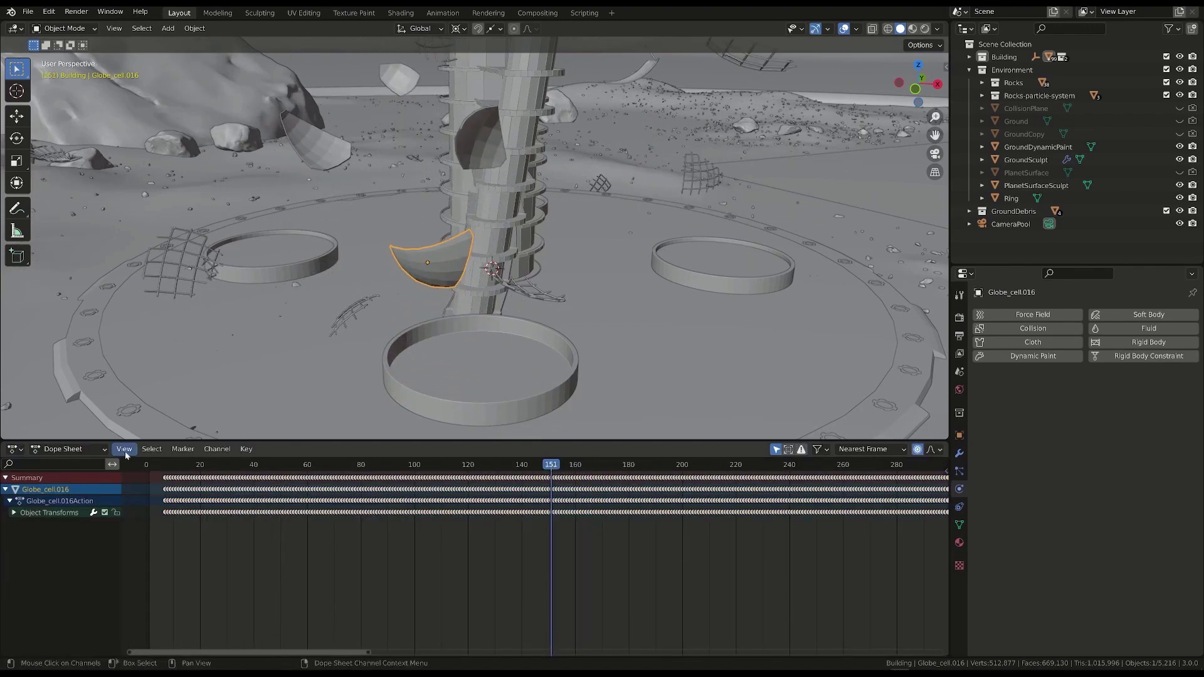
{"action": "left_click", "coordinate": [152, 449]}
{"action": "left_click", "coordinate": [188, 275]}
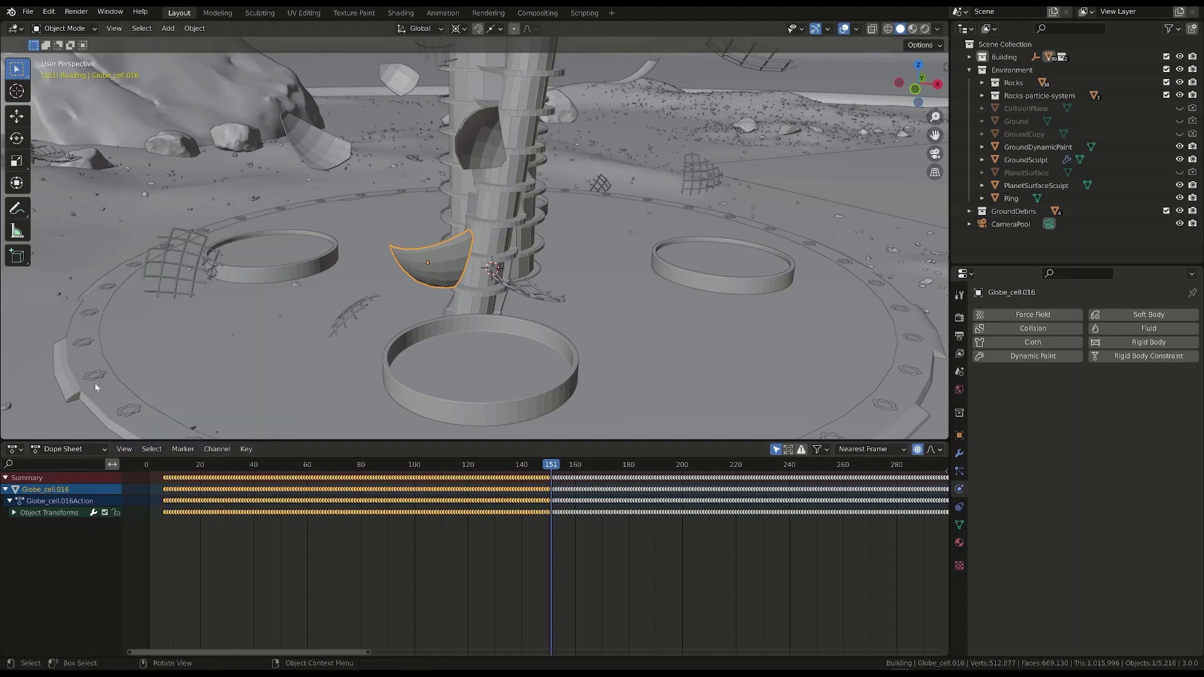
{"action": "left_click", "coordinate": [152, 449]}
{"action": "left_click", "coordinate": [197, 264]}
{"action": "key", "text": "x"}
{"action": "left_click", "coordinate": [514, 583]}
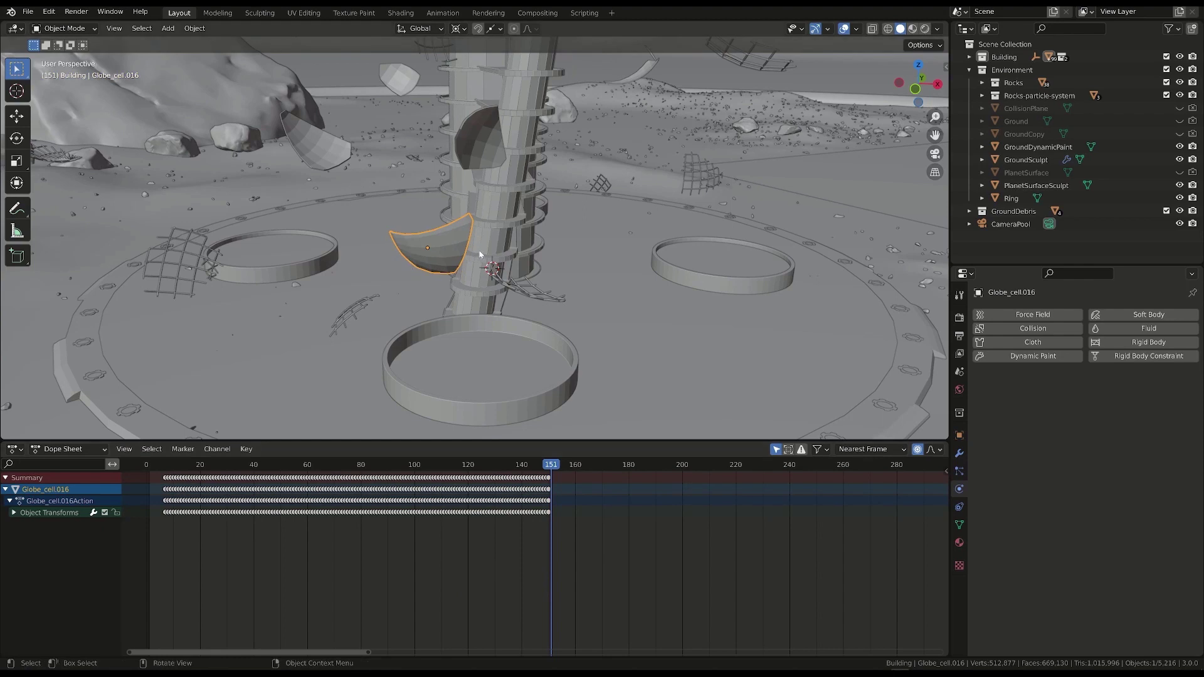
- Add an active rigid body to the globe piece and keyframe Animated on at frame 150 and off at frame 151
{"action": "left_click", "coordinate": [1121, 342]}
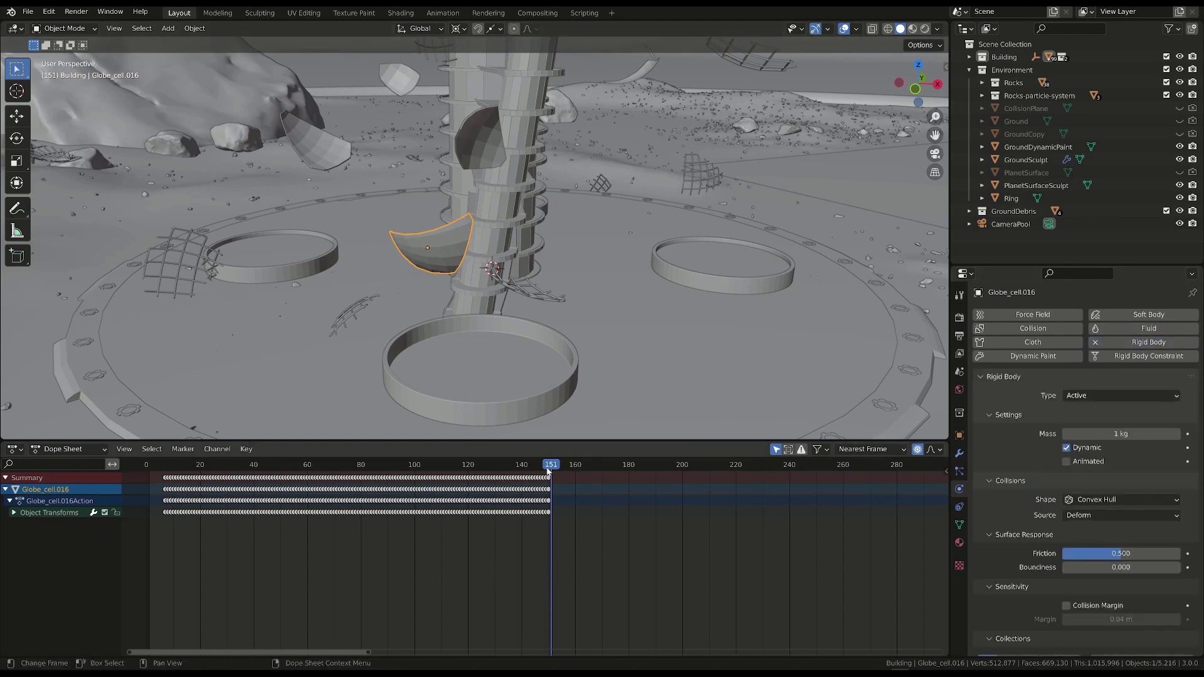
{"action": "left_click", "coordinate": [549, 472]}
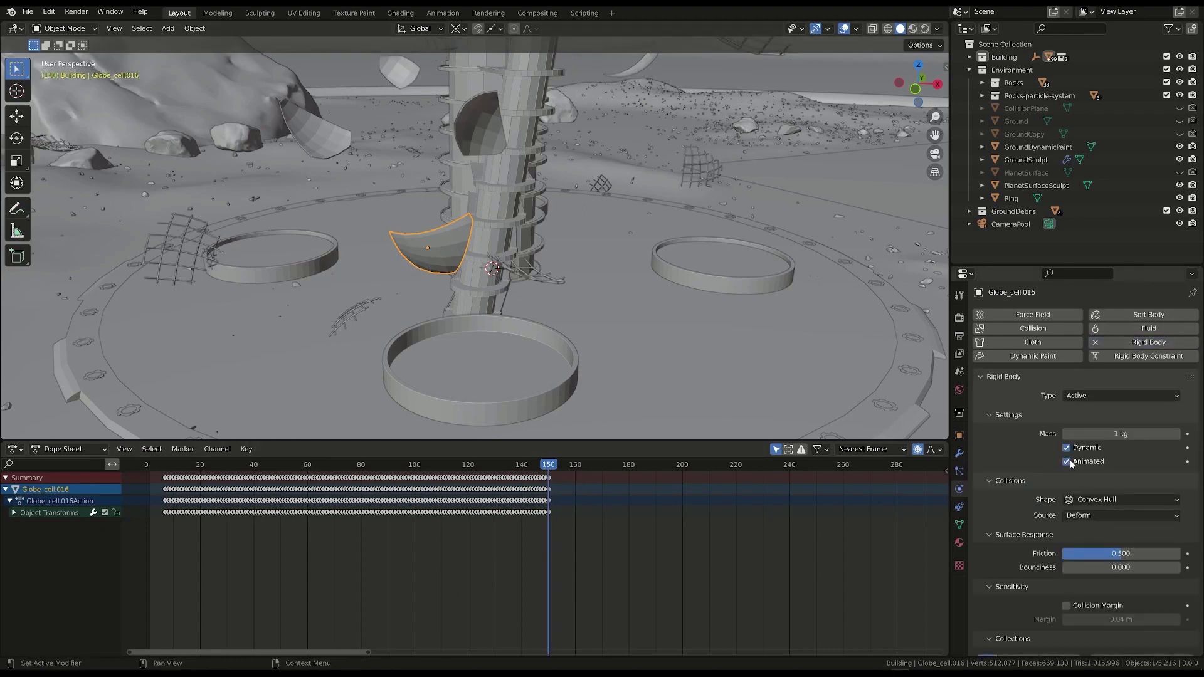
{"action": "key", "text": "i"}
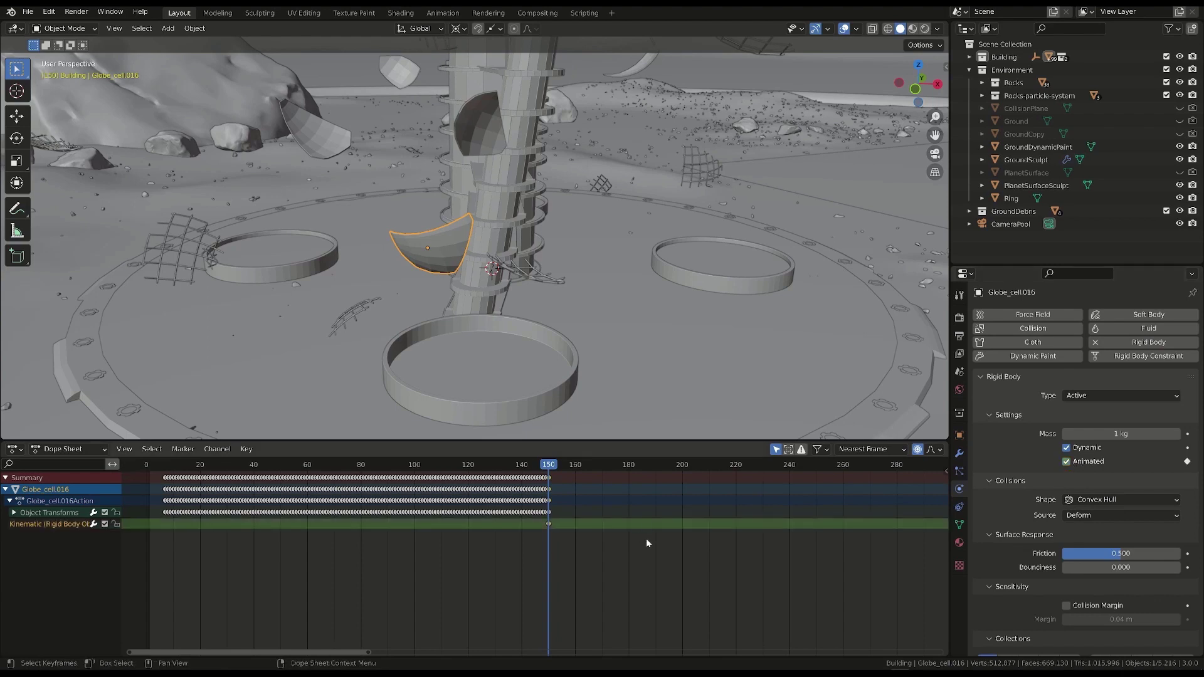
{"action": "key", "text": "Right"}
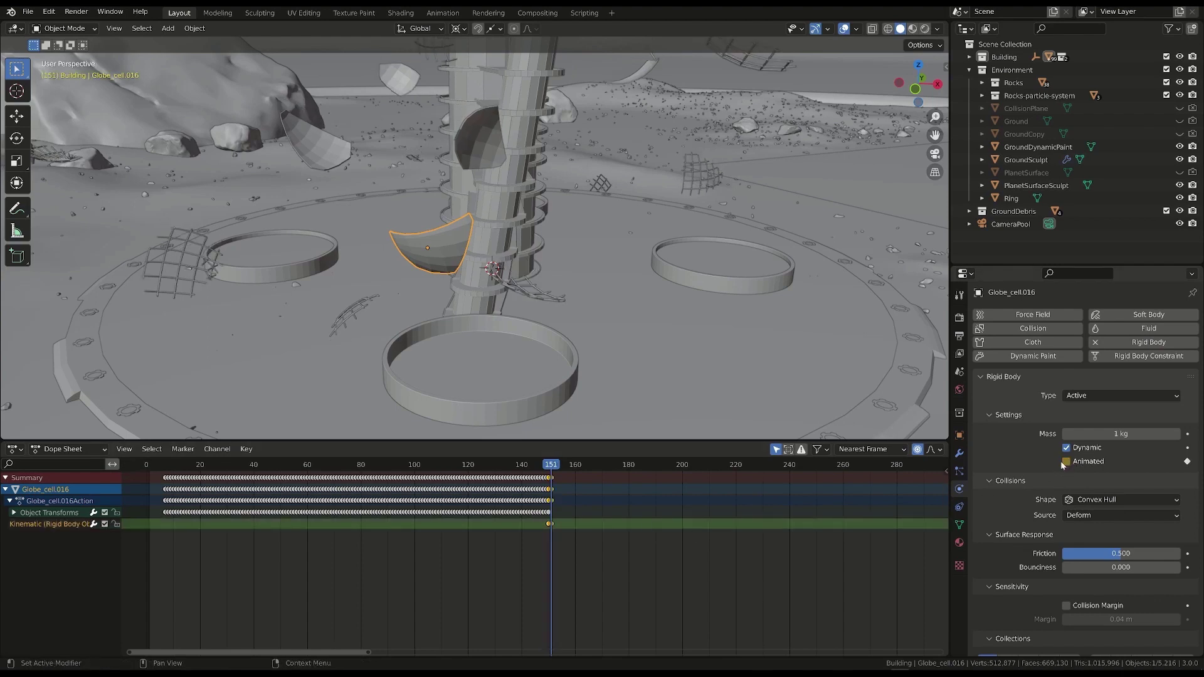
- Play the animation and scrub back to frame 162 to examine the simulated piece hitting the front pool
{"action": "key", "text": "space"}
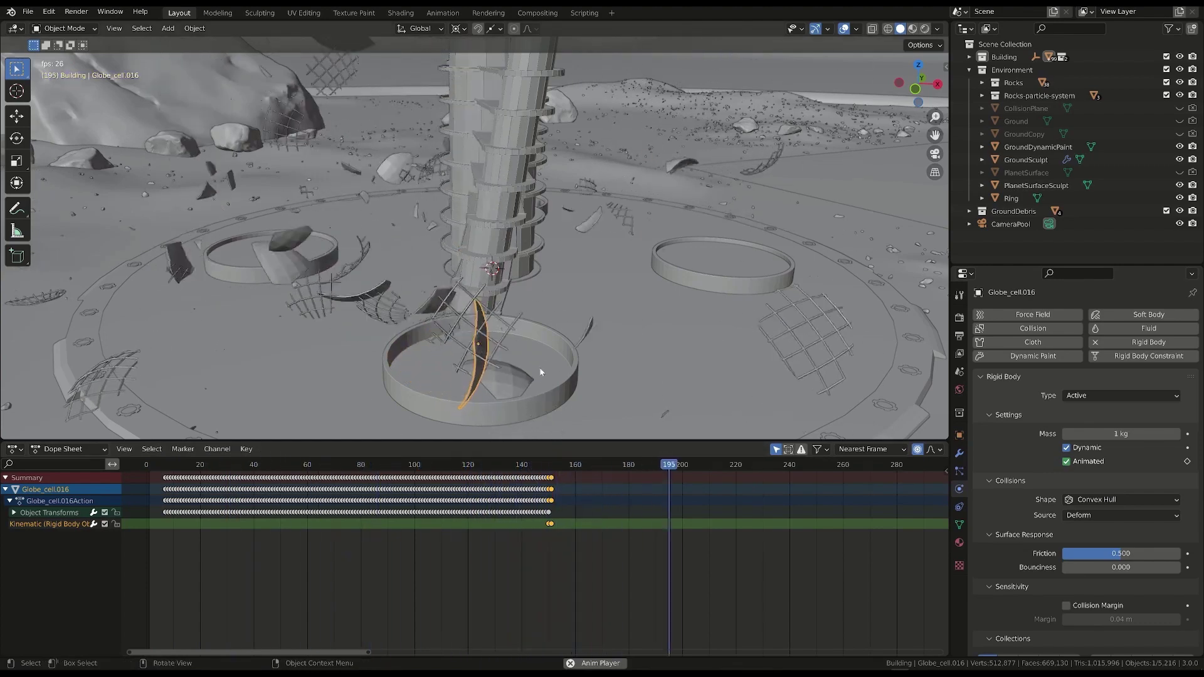
{"action": "middle_click_drag", "start_coordinate": [566, 379], "coordinate": [608, 358]}
{"action": "left_click_drag", "start_coordinate": [849, 465], "coordinate": [581, 477]}
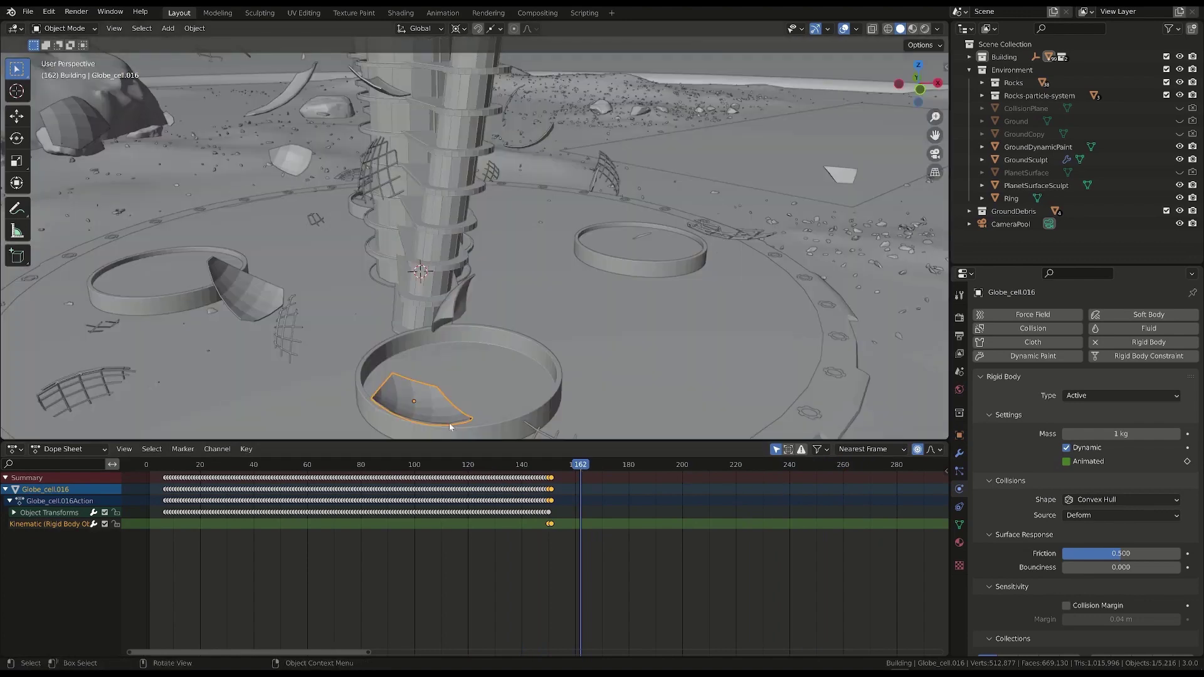
- Raise the front pool's rigid body friction and set the globe piece's friction to 1.000
{"action": "left_click", "coordinate": [485, 388]}
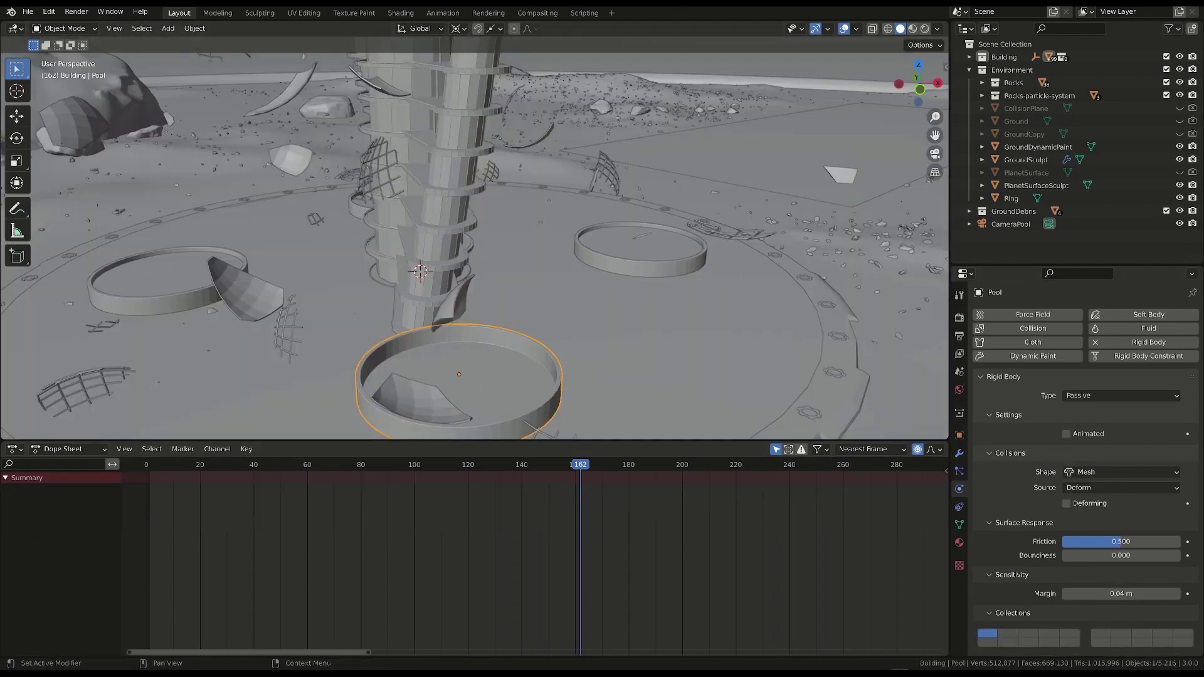
{"action": "left_click_drag", "start_coordinate": [1116, 541], "coordinate": [1180, 554]}
{"action": "left_click", "coordinate": [457, 301]}
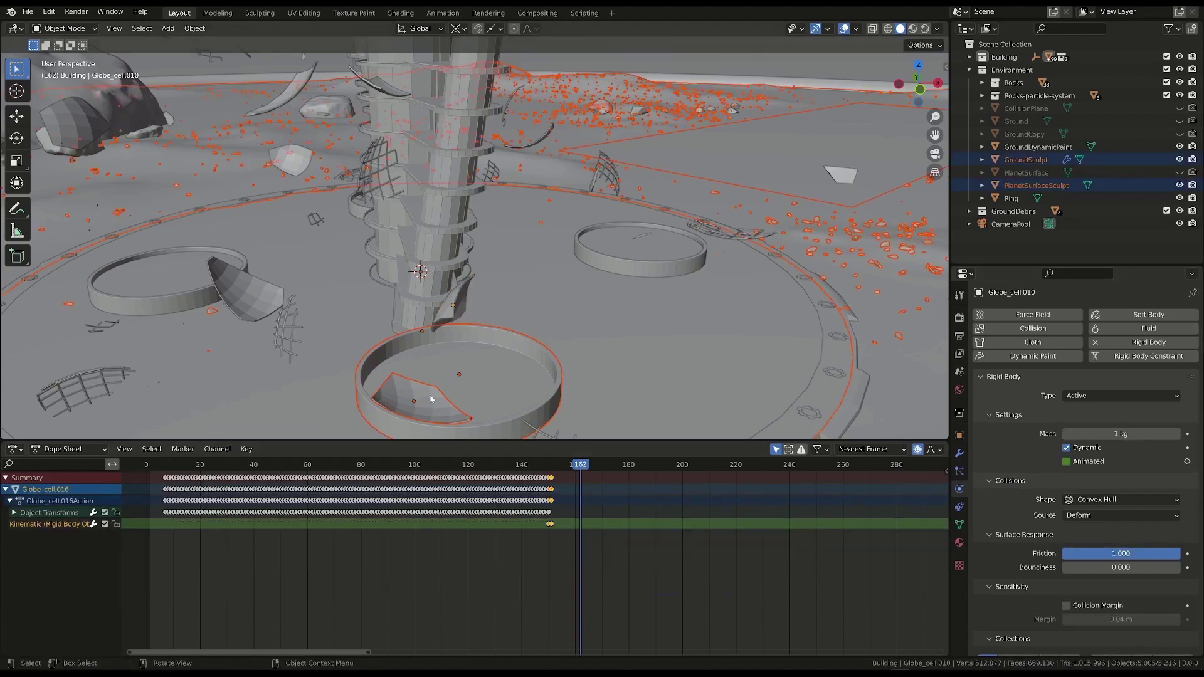
{"action": "left_click", "coordinate": [430, 399]}
{"action": "left_click", "coordinate": [430, 399]}
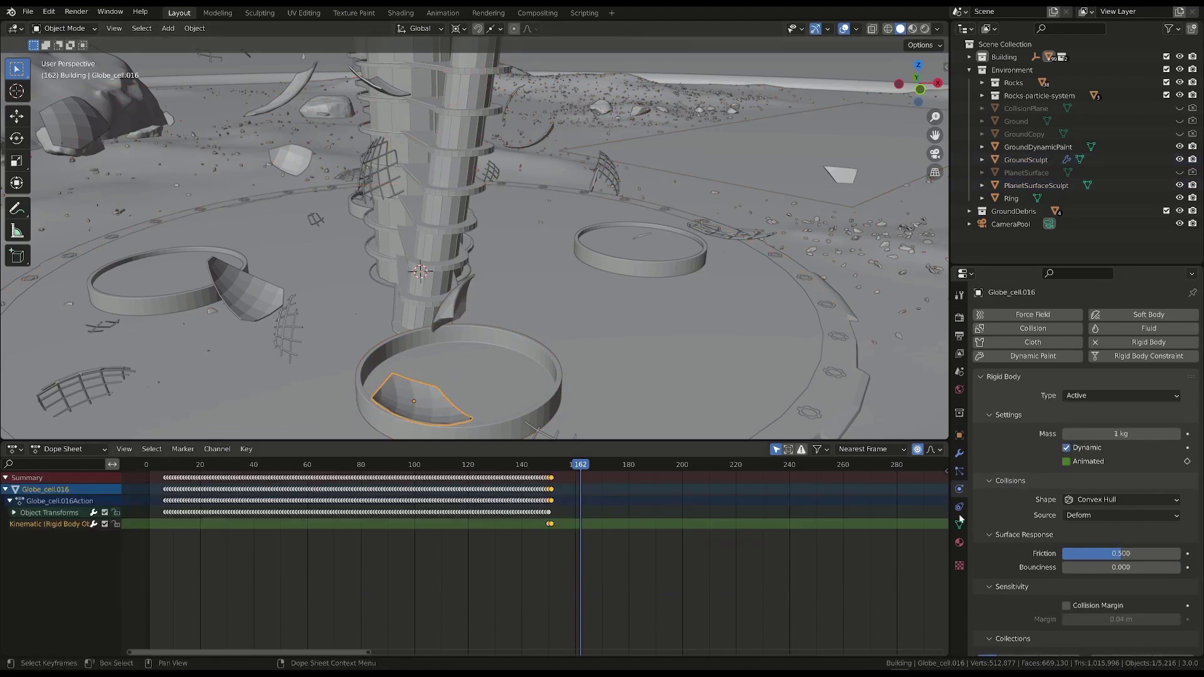
{"action": "left_click_drag", "start_coordinate": [1104, 553], "coordinate": [1180, 554]}
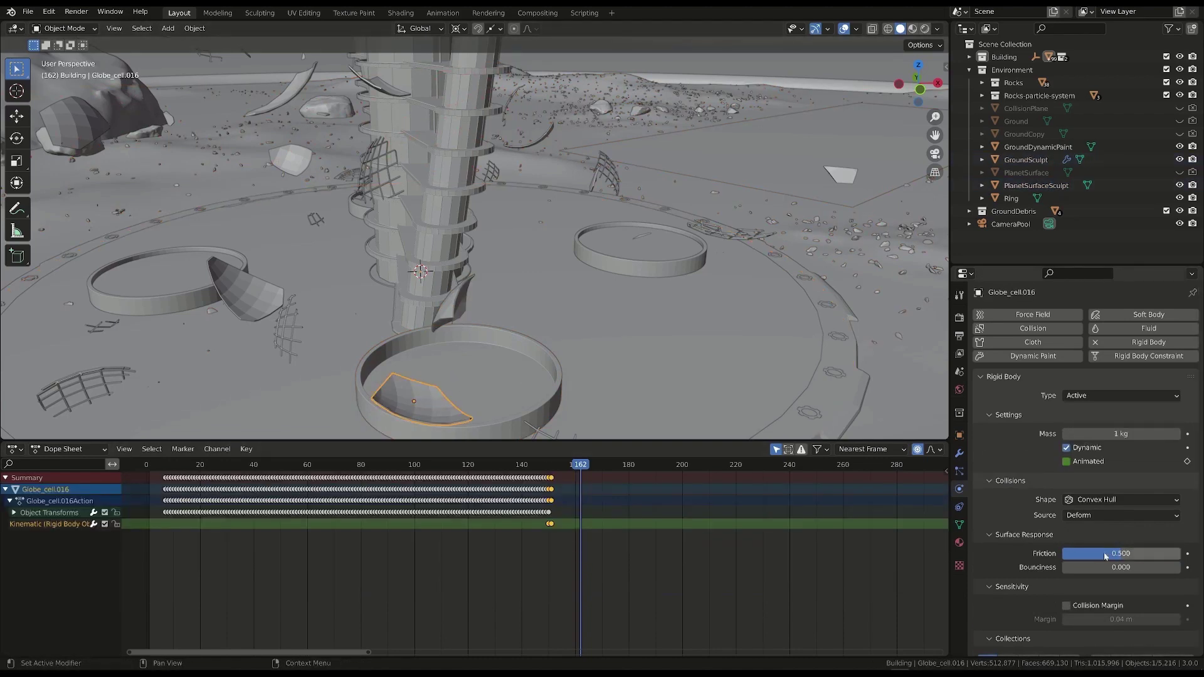
- Replay the simulation and view the front pool from several angles to check how the globe piece settles inside it
{"action": "left_click", "coordinate": [151, 464]}
{"action": "key", "text": "space"}
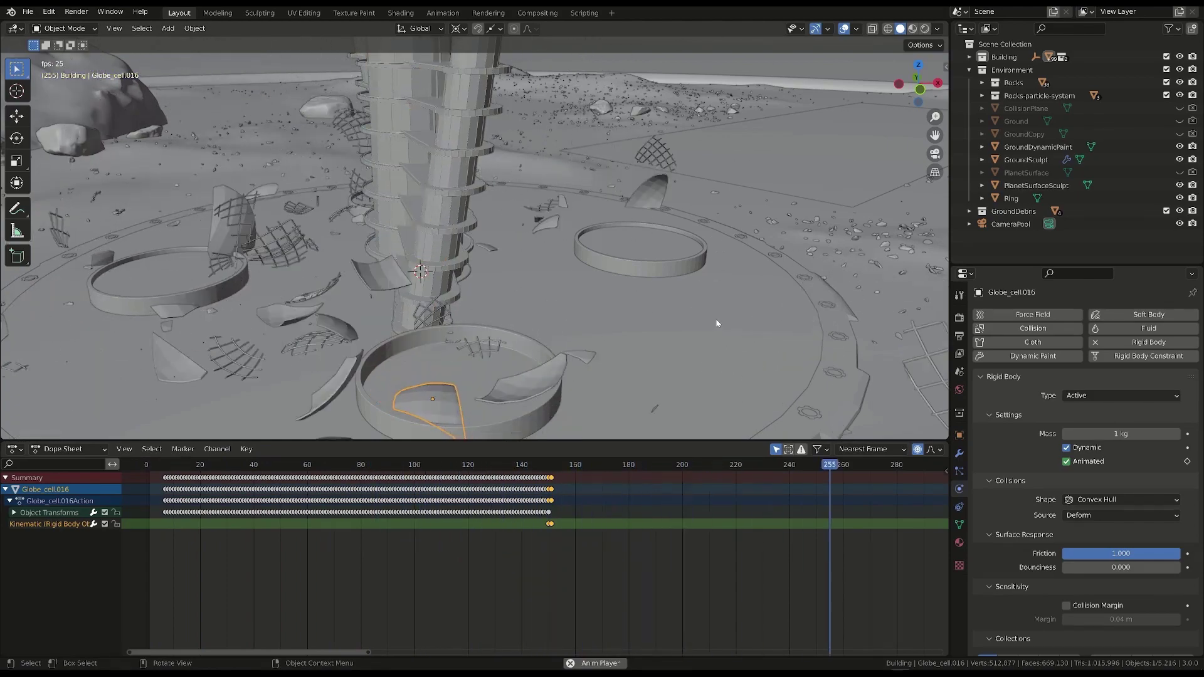
{"action": "key", "text": "space"}
{"action": "middle_click_drag", "start_coordinate": [716, 320], "coordinate": [778, 322]}
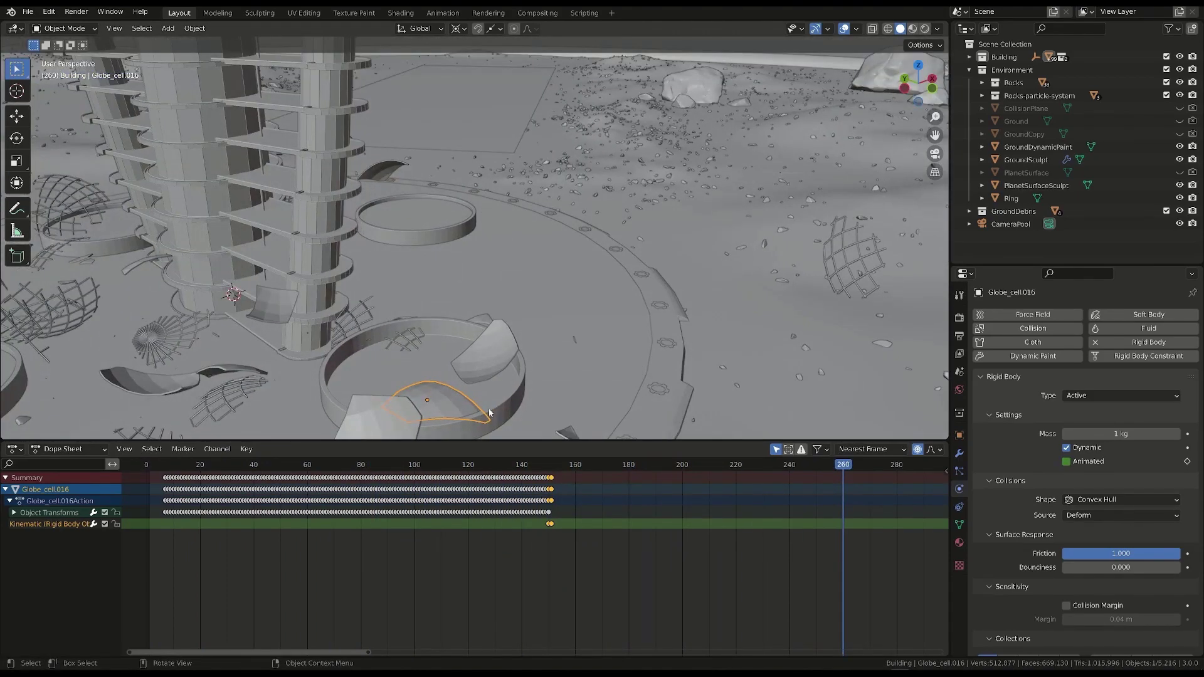
{"action": "left_click", "coordinate": [532, 464]}
{"action": "key", "text": "space"}
{"action": "key", "text": "space"}
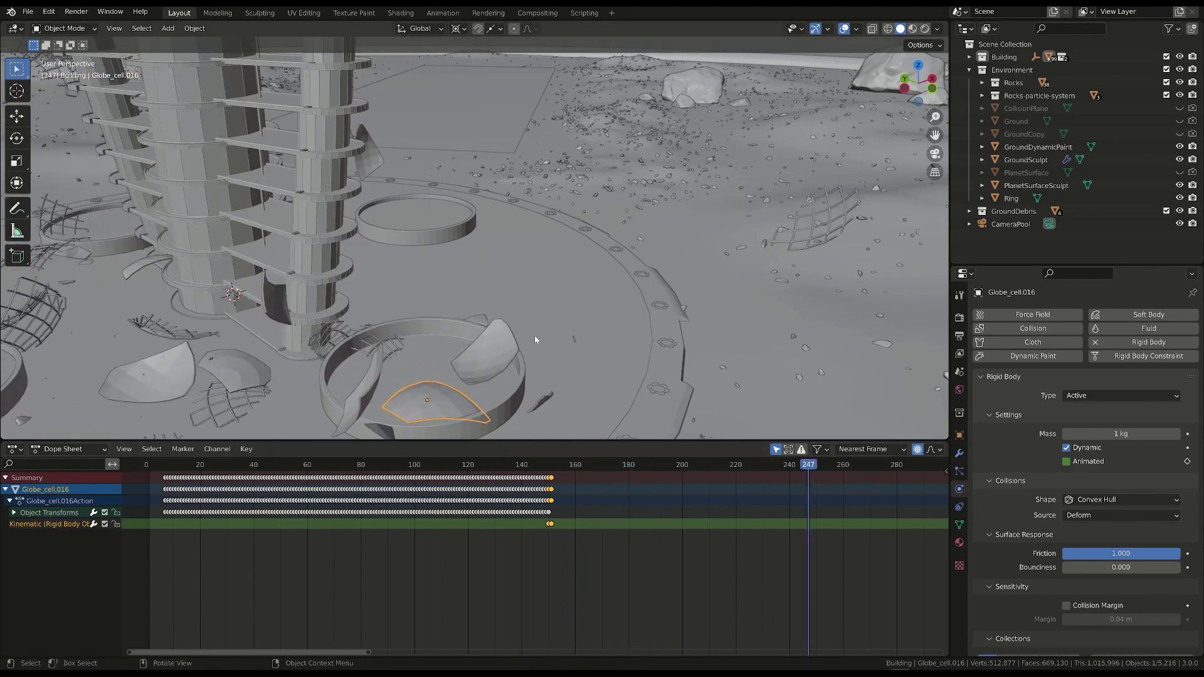
{"action": "middle_click_drag", "start_coordinate": [535, 339], "coordinate": [564, 343]}
{"action": "left_click", "coordinate": [595, 462]}
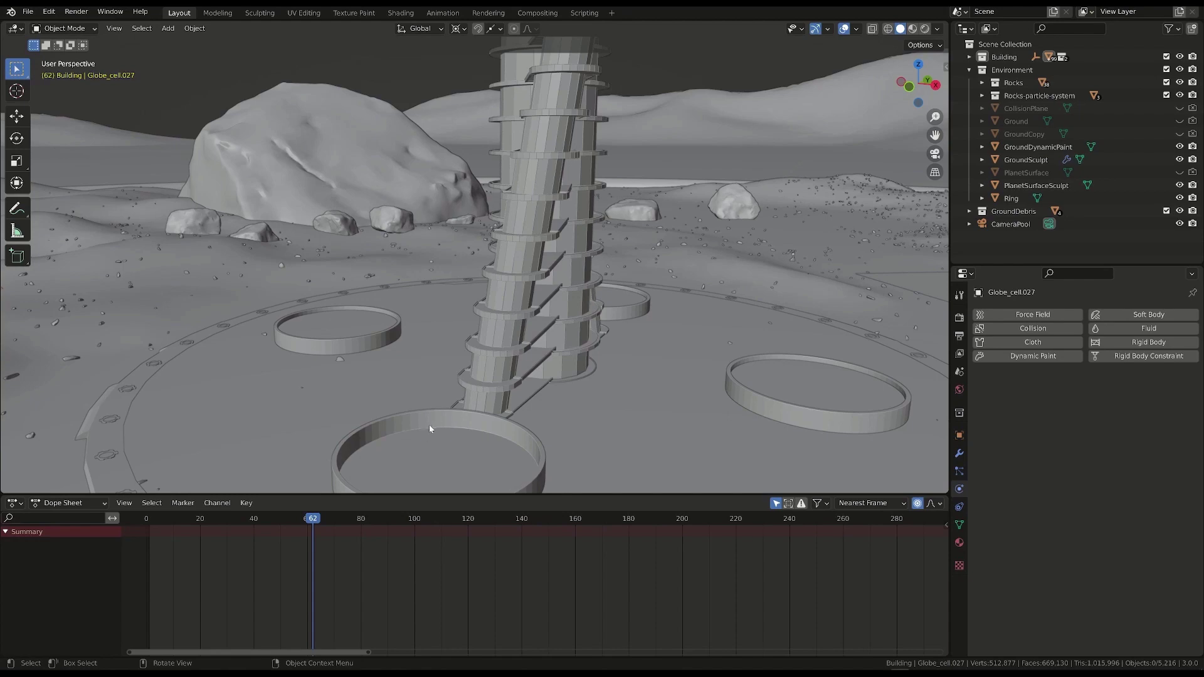
- Play and scrub through the destruction animation to examine how the remaining globe pieces fall around the pools and tower
{"action": "key", "text": "space"}
{"action": "left_click_drag", "start_coordinate": [326, 521], "coordinate": [628, 528]}
{"action": "key", "text": "space"}
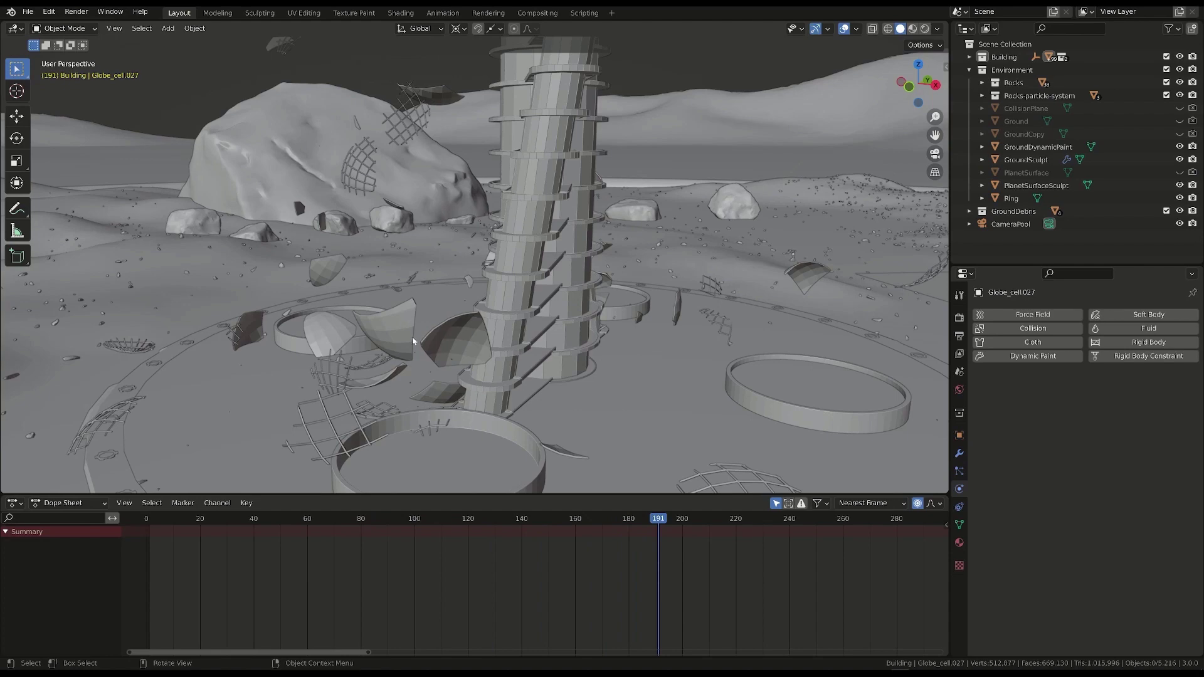
{"action": "middle_click_drag", "start_coordinate": [413, 340], "coordinate": [459, 330]}
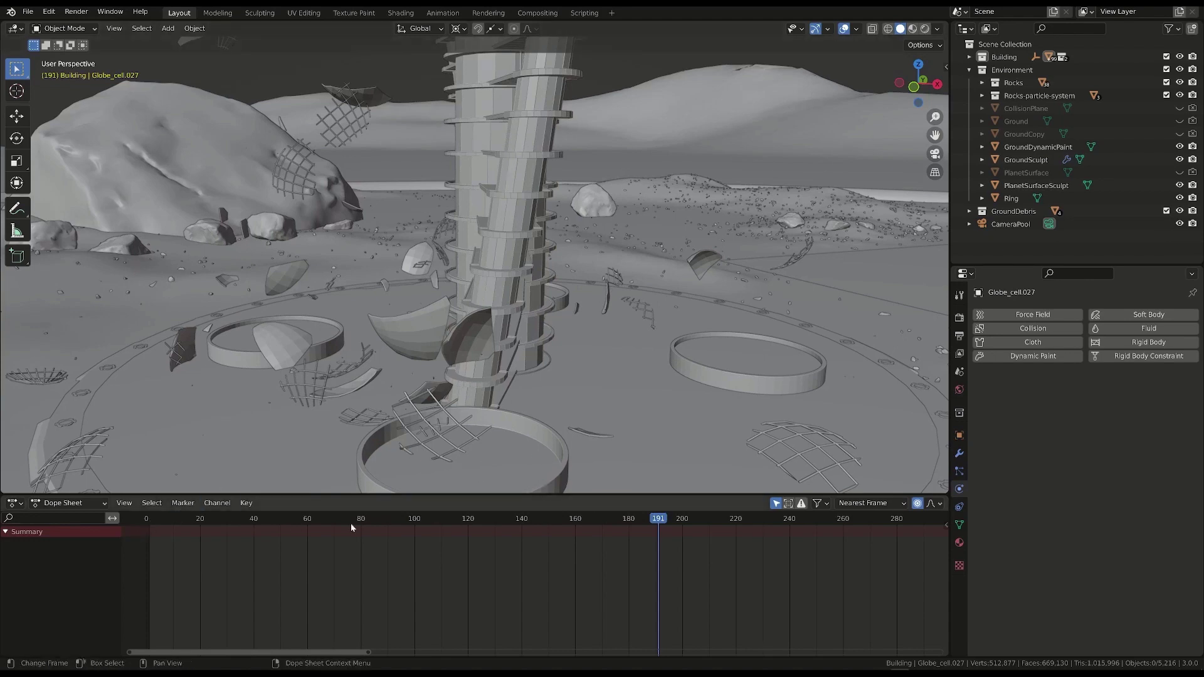
{"action": "left_click_drag", "start_coordinate": [351, 523], "coordinate": [675, 523]}
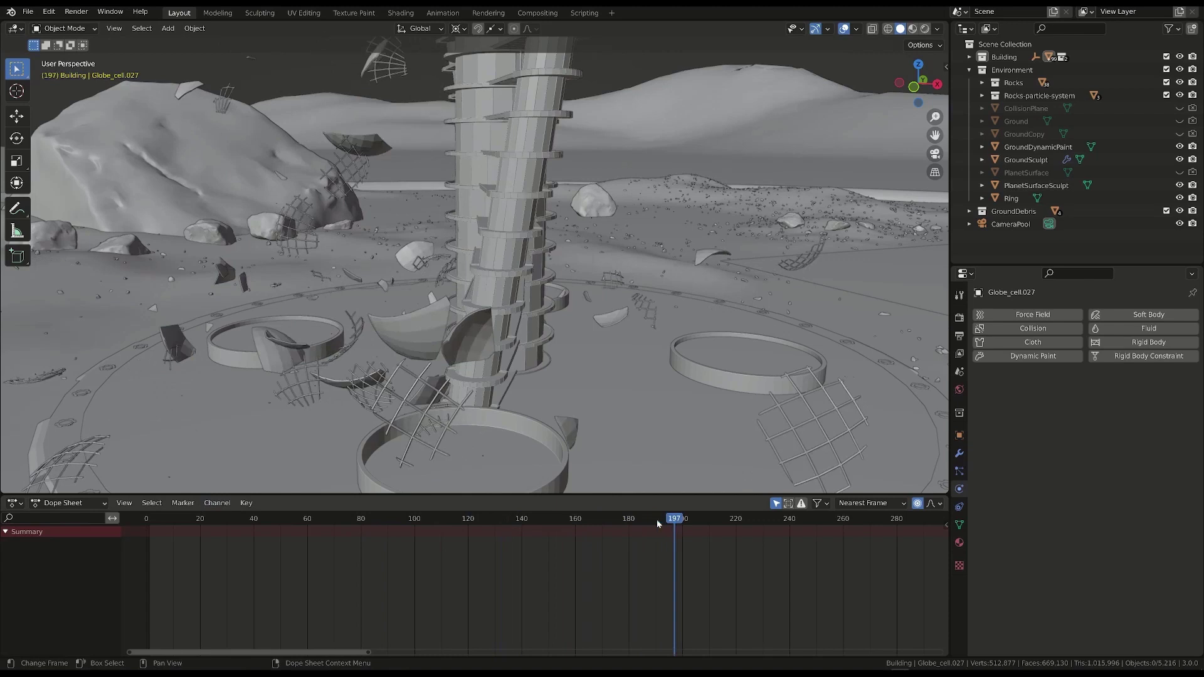
{"action": "left_click", "coordinate": [147, 516]}
{"action": "key", "text": "space"}
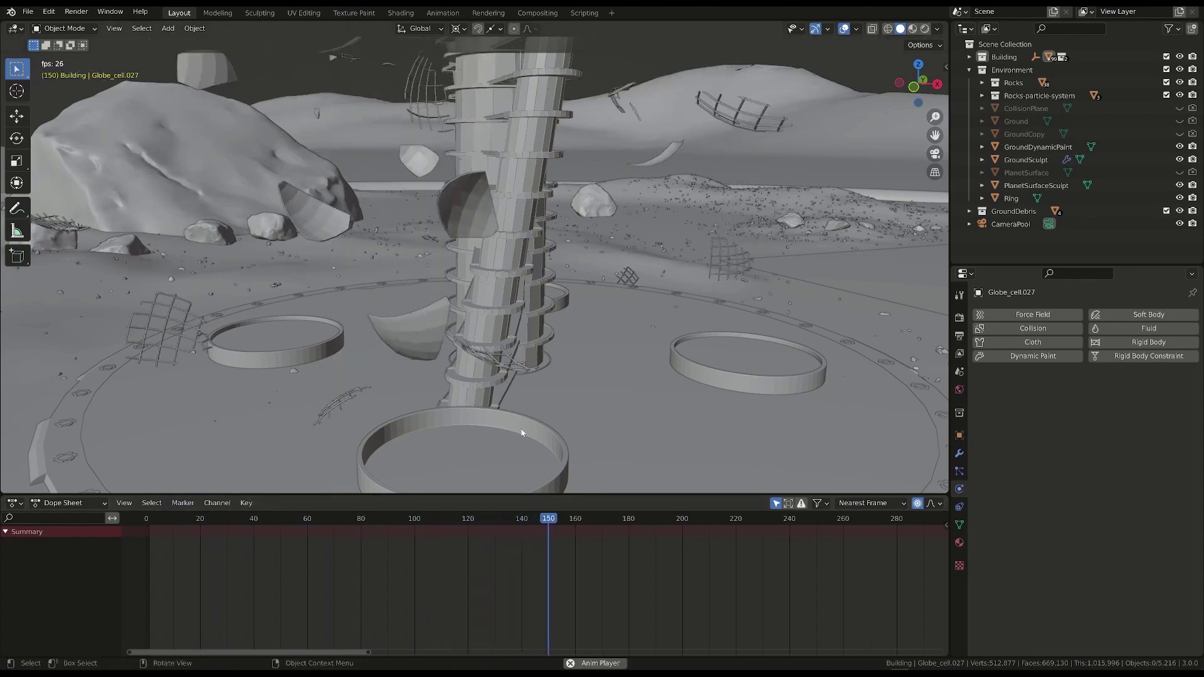
{"action": "scroll", "coordinate": [447, 396], "scroll_direction": "down", "scroll_amount": 3}
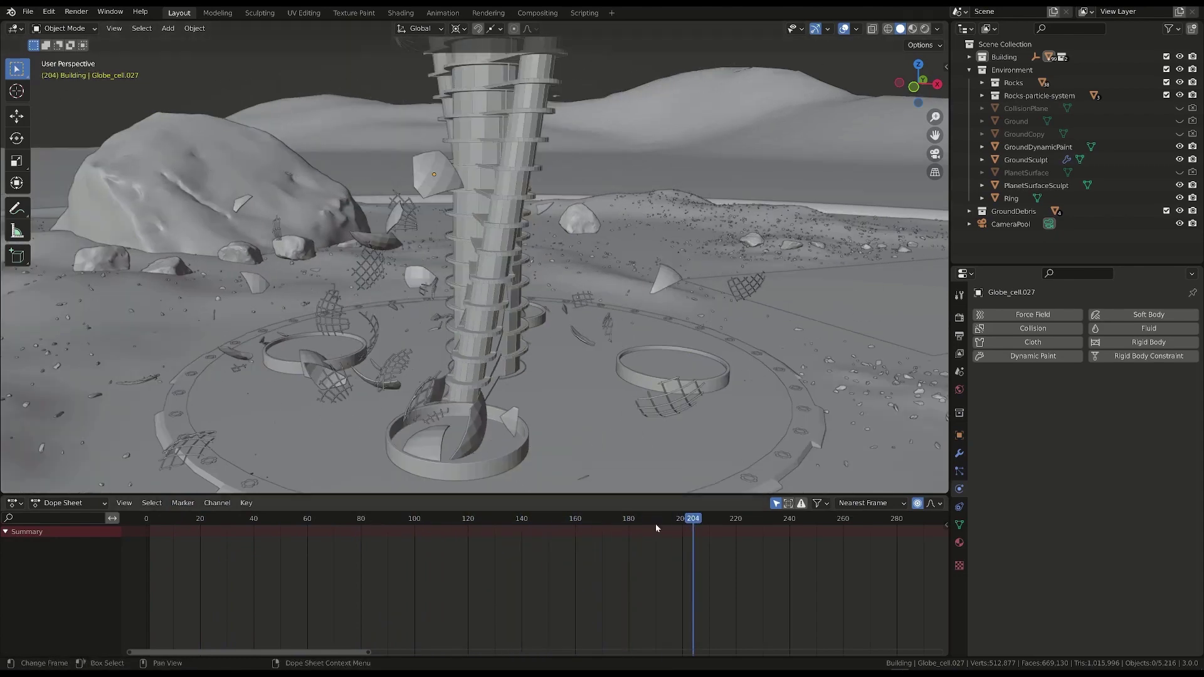
- Select the Globe_cell.010 piece above the front pool and step between frames 159 and 160 to examine its Animated rigid body keyframes
{"action": "left_click", "coordinate": [485, 430]}
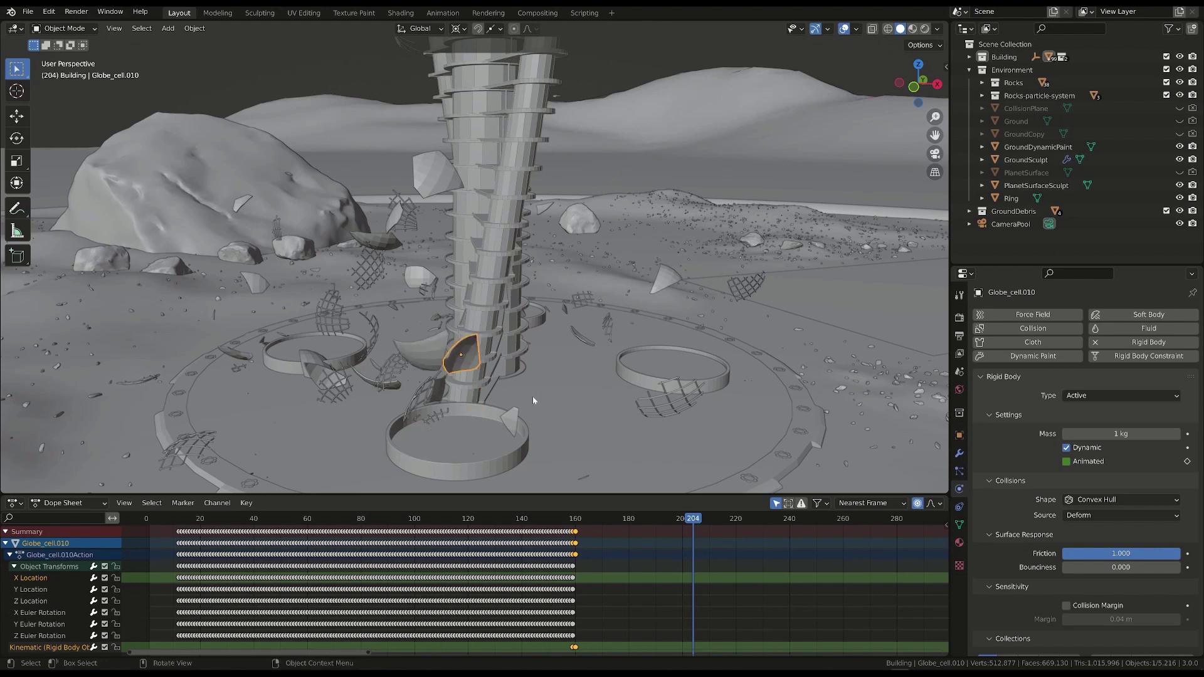
{"action": "left_click_drag", "start_coordinate": [582, 522], "coordinate": [578, 522]}
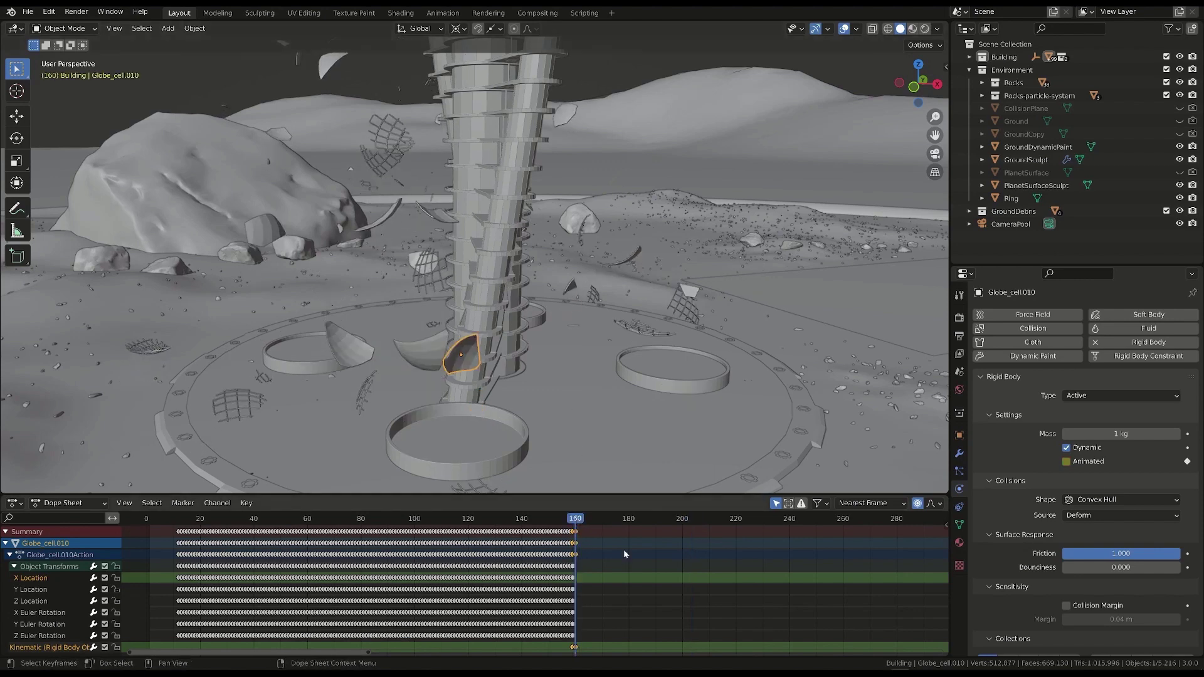
{"action": "scroll", "coordinate": [624, 550], "scroll_direction": "up", "scroll_amount": 4}
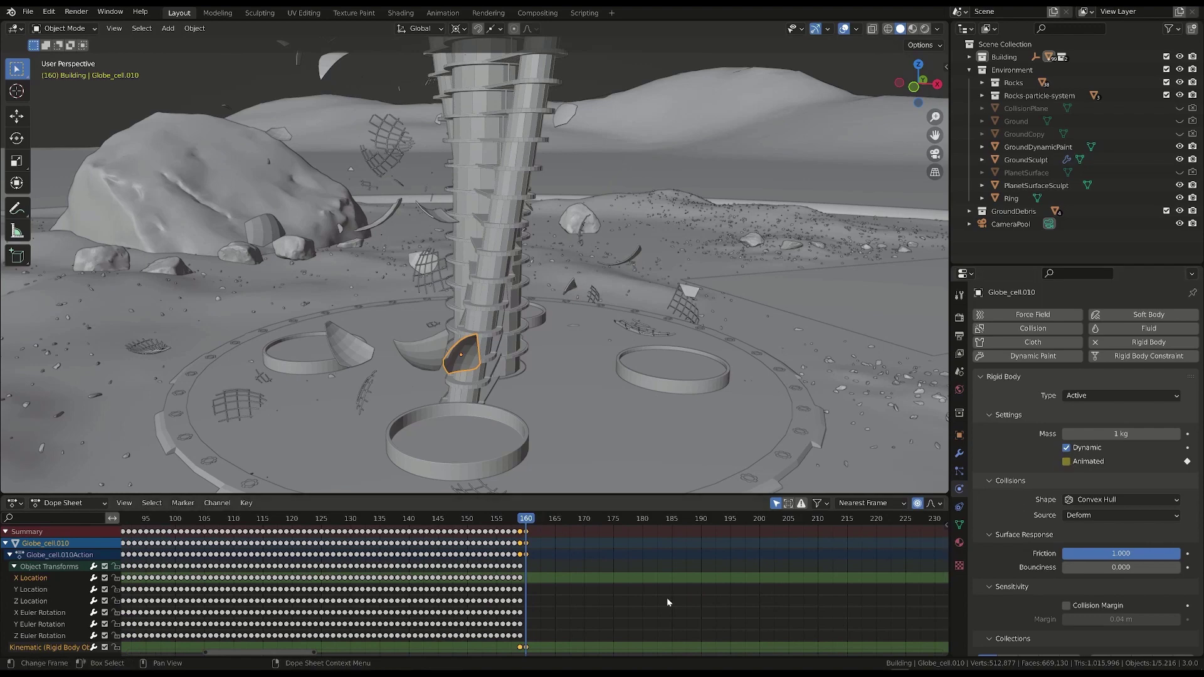
{"action": "key", "text": "Left"}
{"action": "left_click", "coordinate": [1078, 462]}
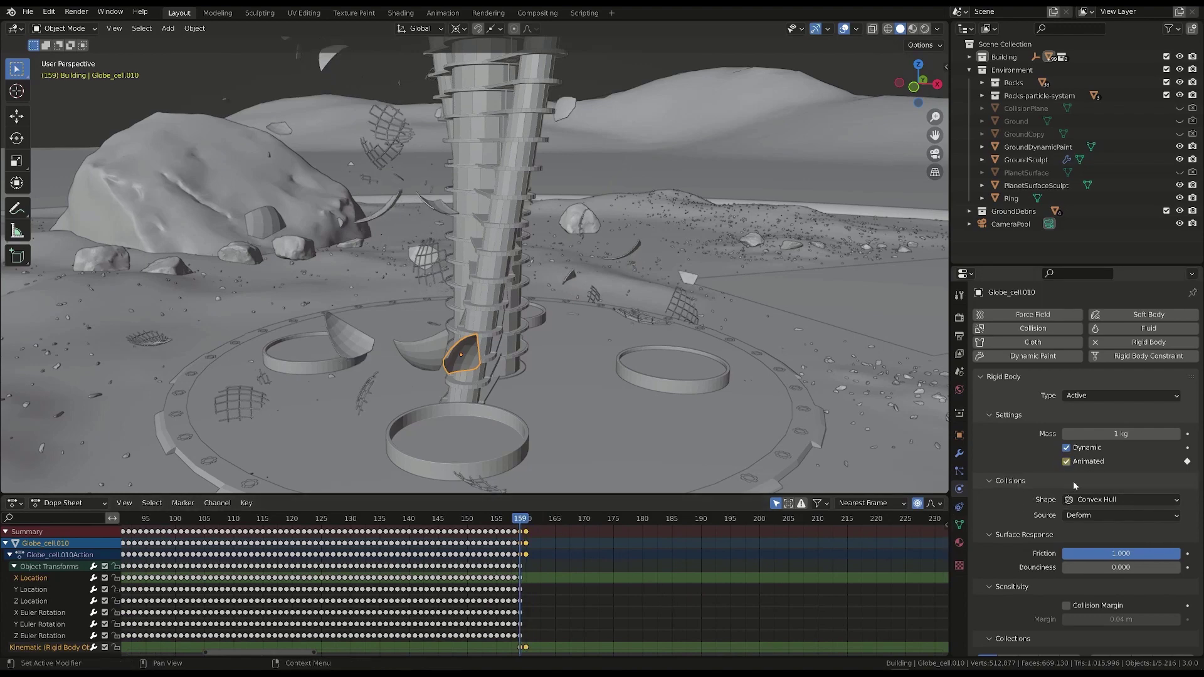
{"action": "key", "text": "Right"}
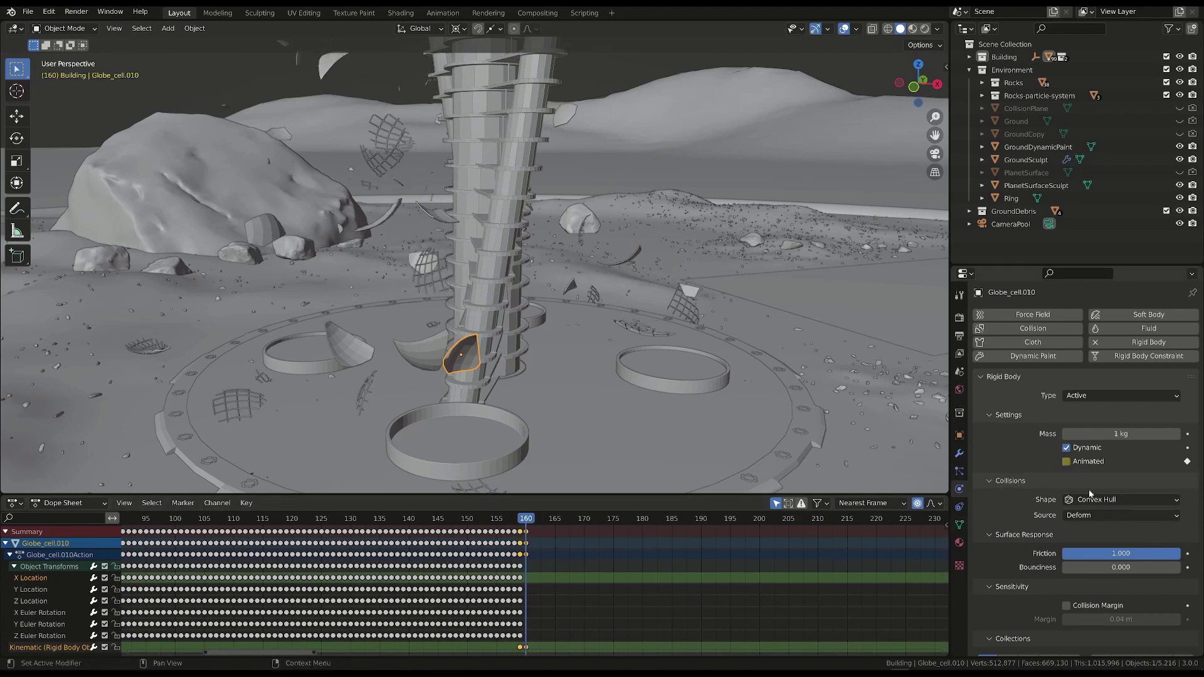
{"action": "left_click", "coordinate": [1066, 462]}
{"action": "scroll", "coordinate": [602, 568], "scroll_direction": "down", "scroll_amount": 2}
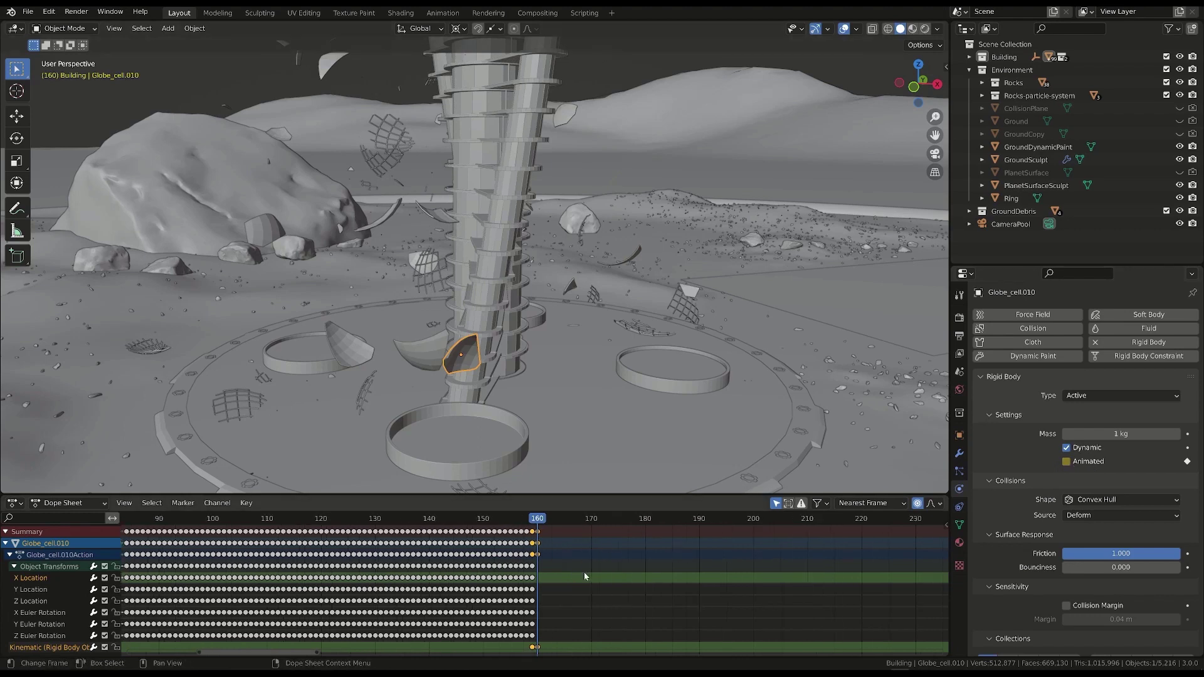
{"action": "key", "text": "Left"}
{"action": "key", "text": "Left"}
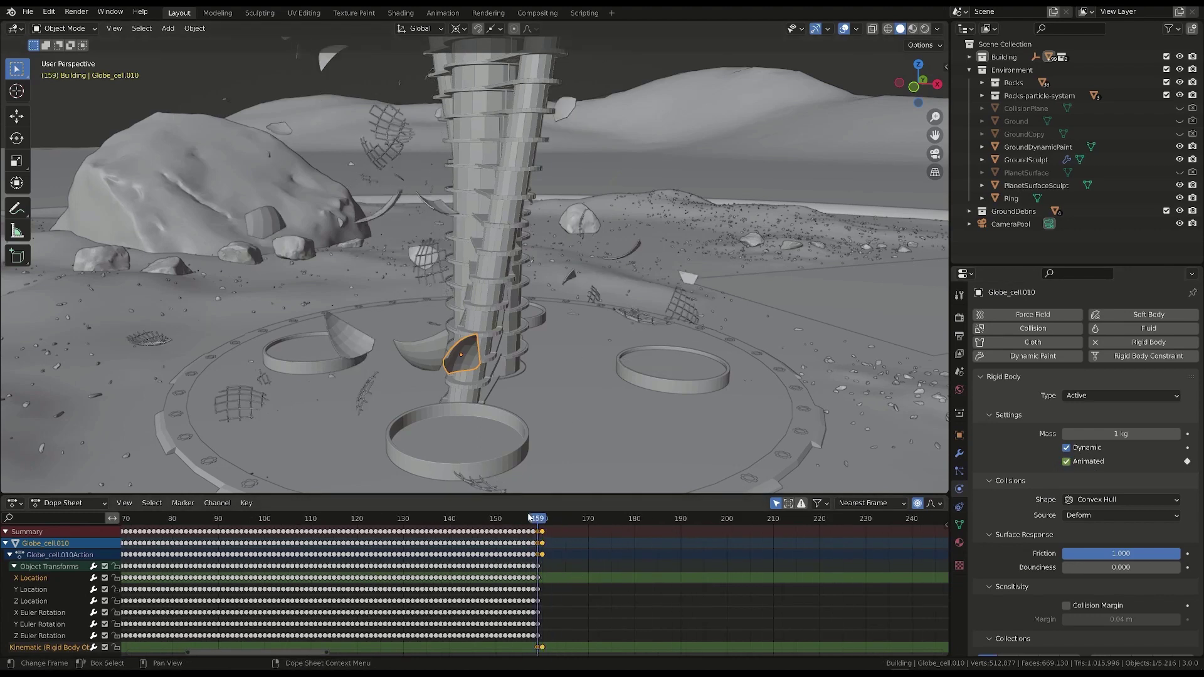
{"action": "left_click_drag", "start_coordinate": [547, 521], "coordinate": [557, 522]}
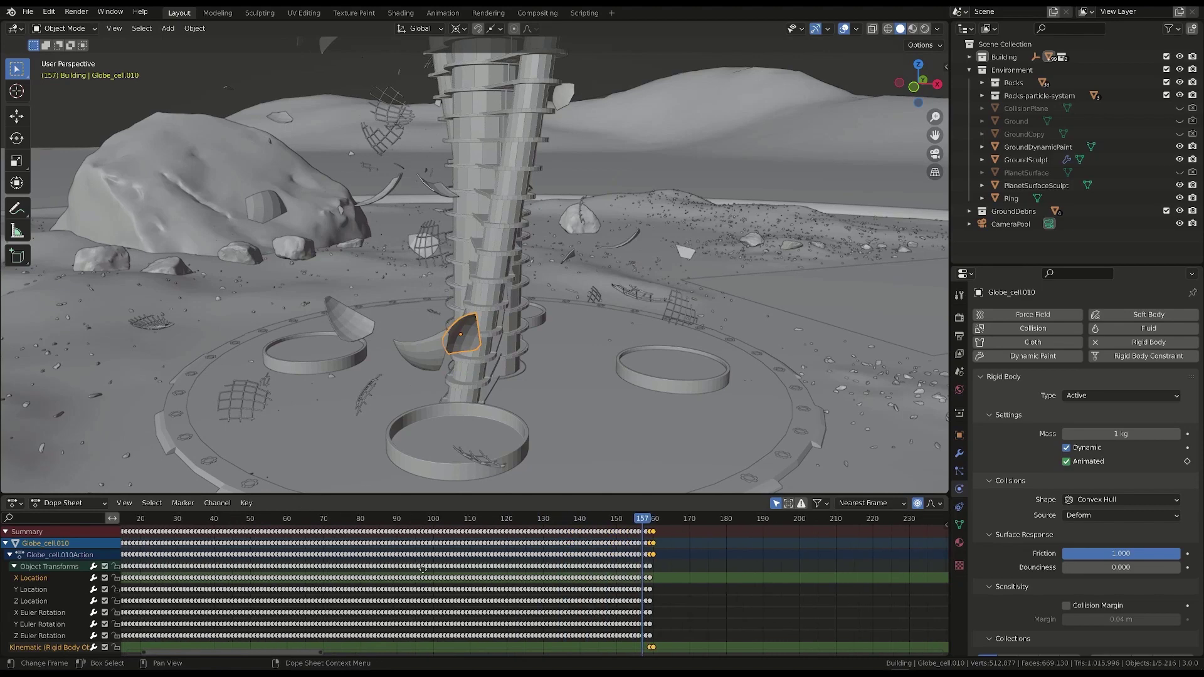
- Play the destruction from the start to check how Globe_cell.010 falls into the front pool
{"action": "key", "text": "Home"}
{"action": "left_click", "coordinate": [221, 520]}
{"action": "key", "text": "space"}
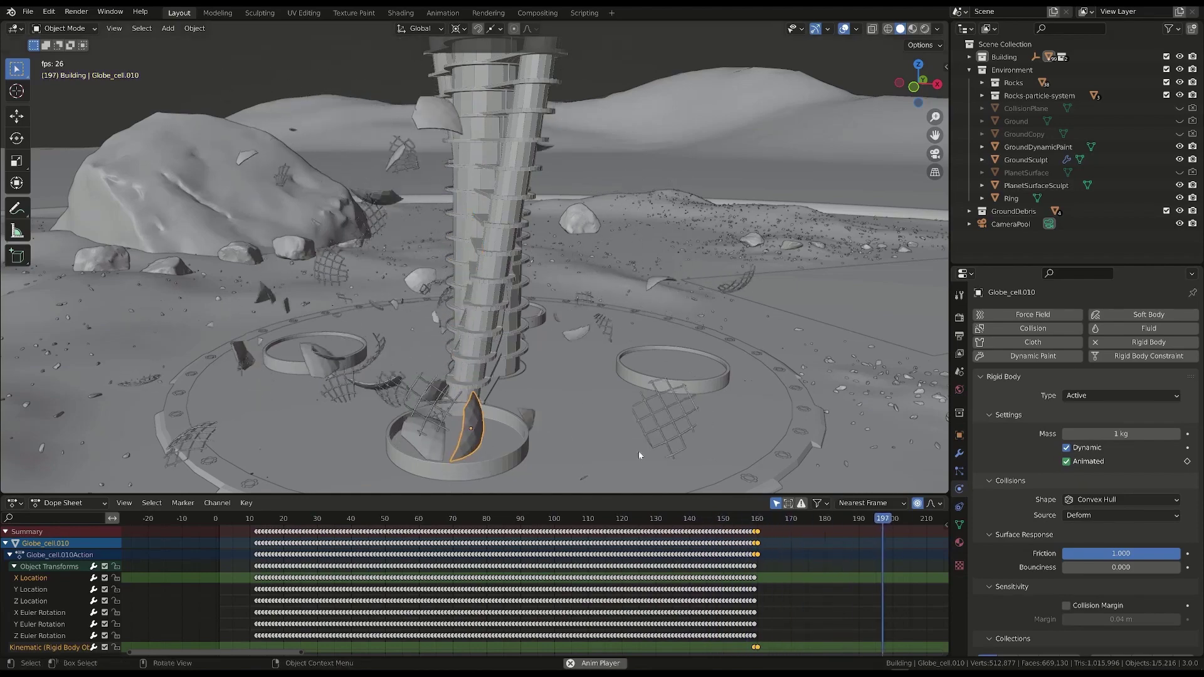
{"action": "key", "text": "space"}
- Bake Globe_cell.010's rigid body simulation to keyframes from frame 160 to frame 300
{"action": "scroll", "coordinate": [621, 555], "scroll_direction": "down", "scroll_amount": 4}
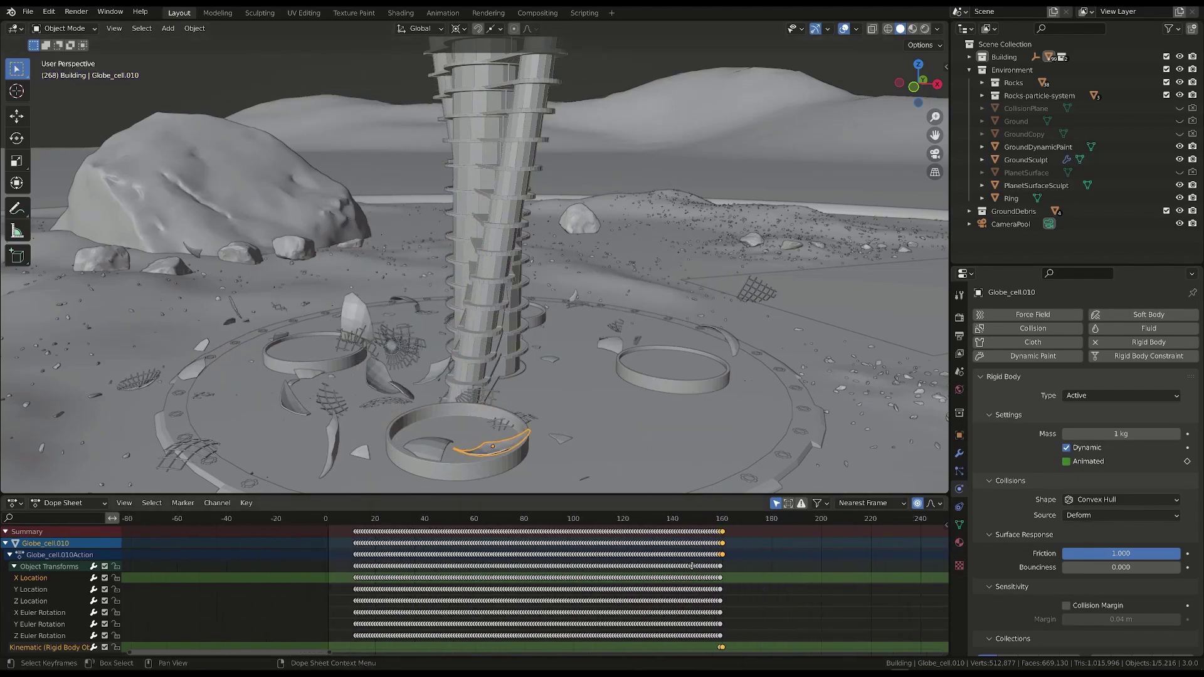
{"action": "middle_click_drag", "start_coordinate": [756, 564], "coordinate": [454, 568]}
{"action": "left_click", "coordinate": [416, 519]}
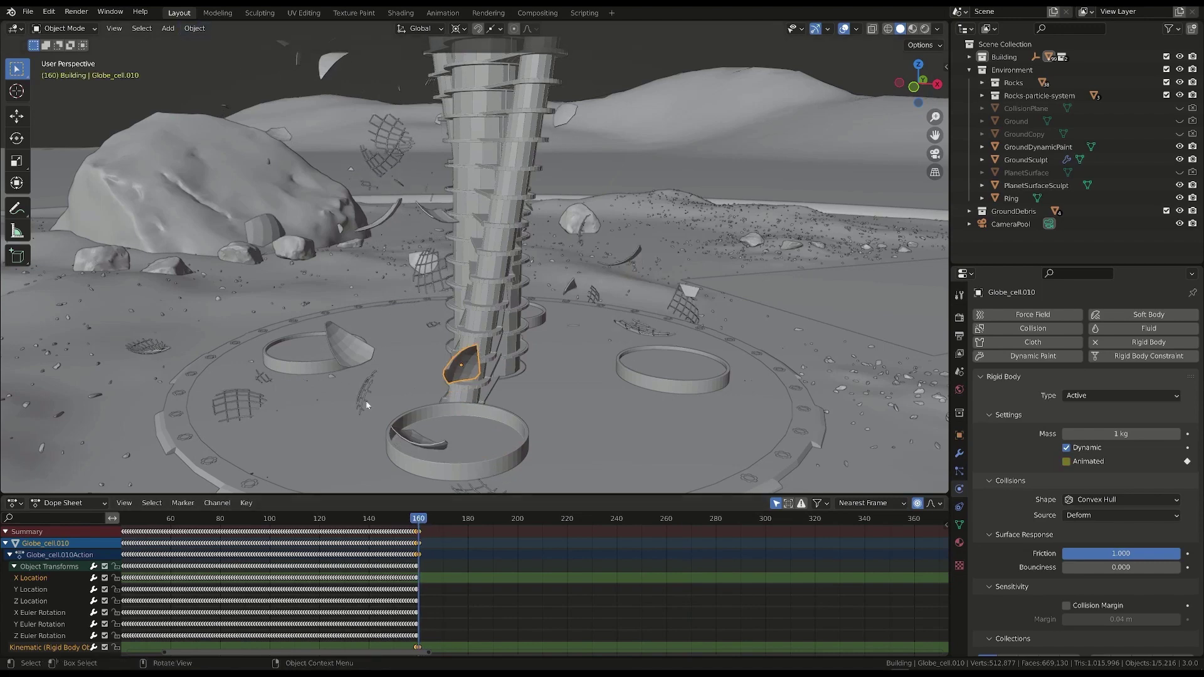
{"action": "left_click", "coordinate": [198, 29]}
{"action": "mouse_move", "coordinate": [276, 341]}
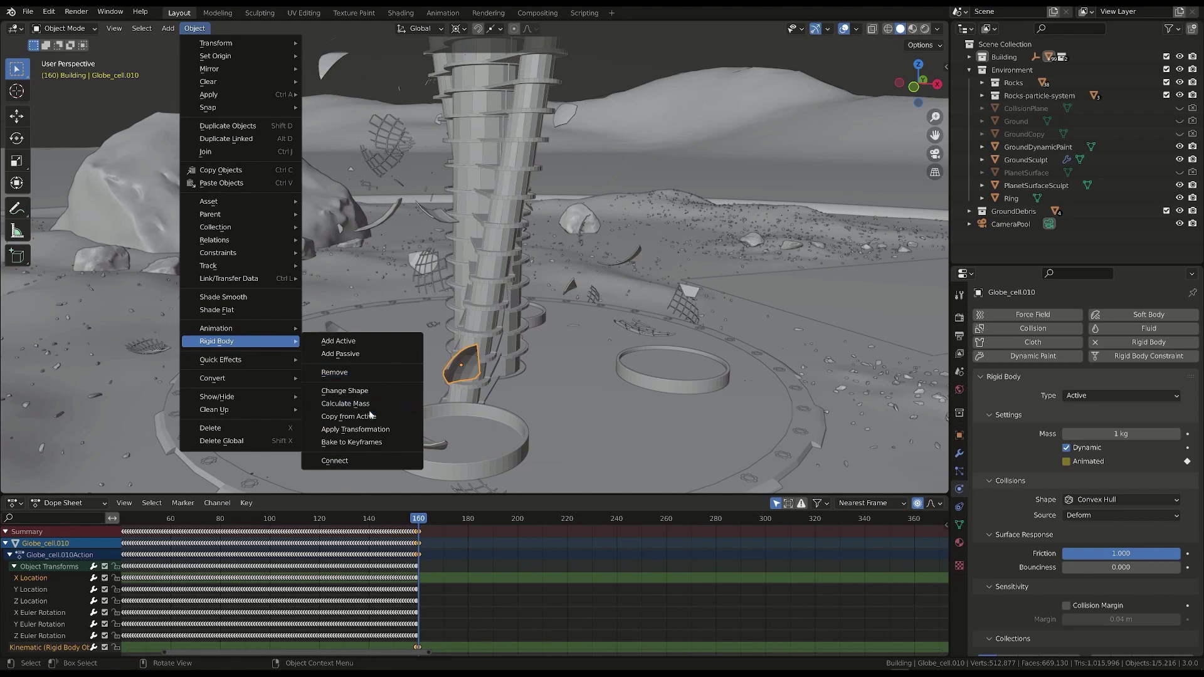
{"action": "left_click", "coordinate": [376, 447]}
{"action": "left_click", "coordinate": [408, 464]}
{"action": "type", "text": "16"}
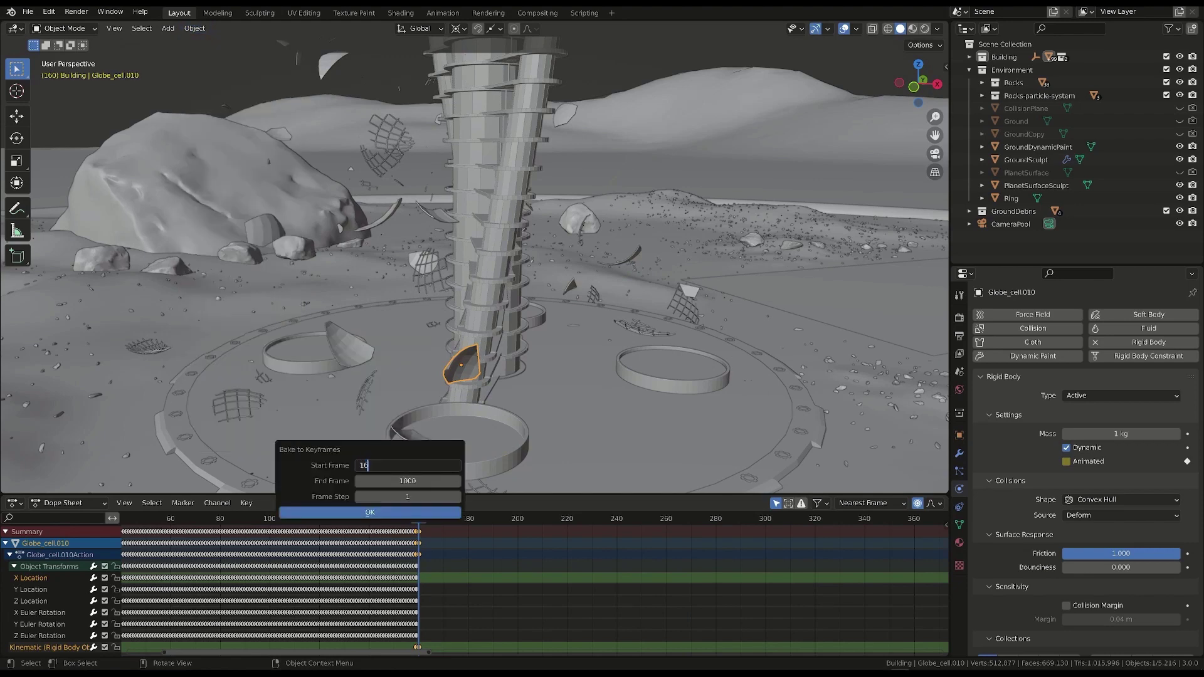
{"action": "type", "text": "0"}
{"action": "key", "text": "Tab"}
{"action": "type", "text": "300"}
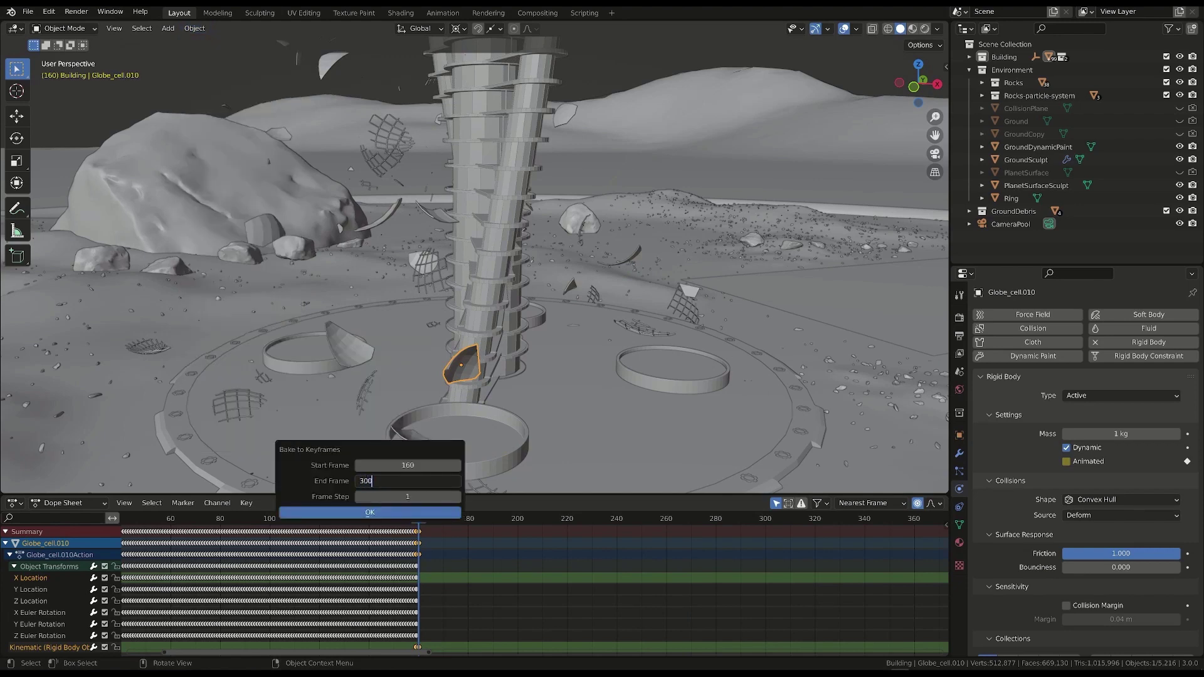
{"action": "key", "text": "Return"}
{"action": "key", "text": "Return"}
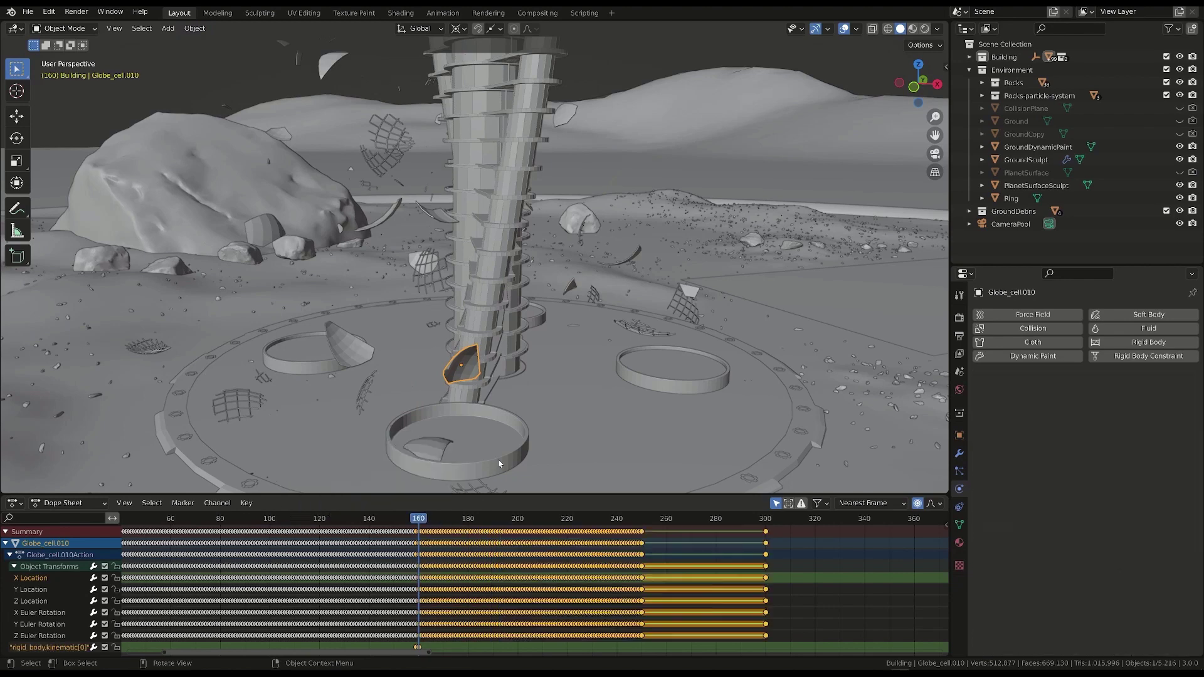
- Play and scrub through the baked animation from frame 160 to check Globe_cell.010's motion in the front pool
{"action": "key", "text": "space"}
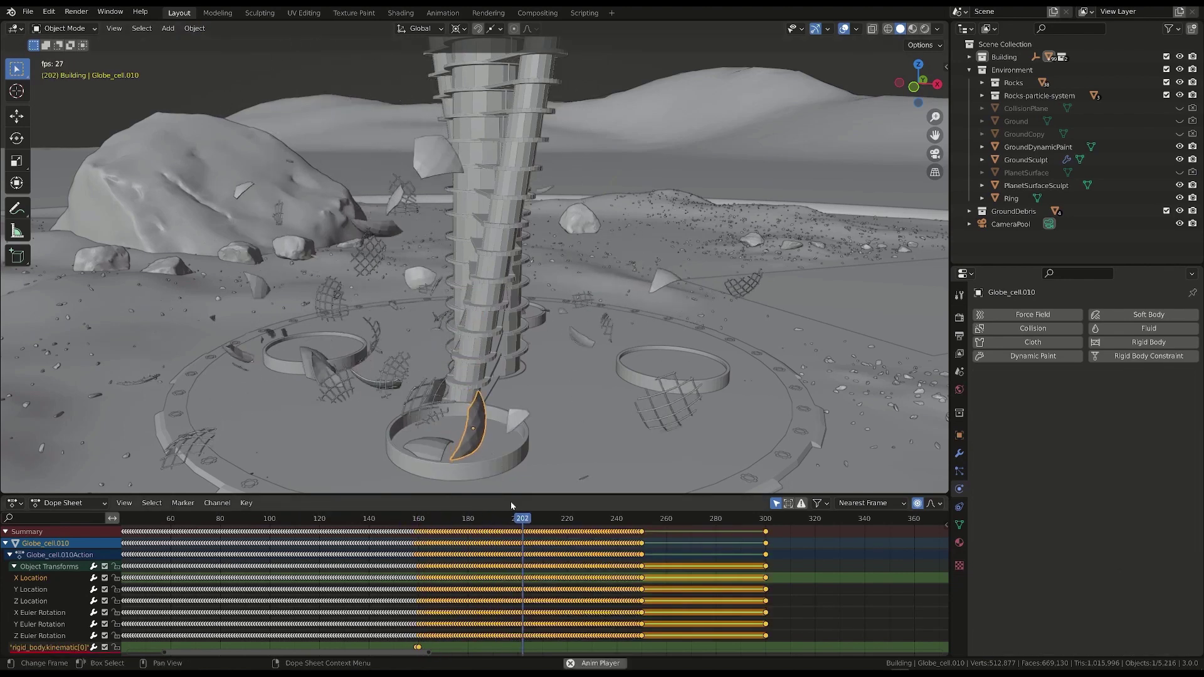
{"action": "key", "text": "space"}
{"action": "left_click_drag", "start_coordinate": [420, 522], "coordinate": [567, 520]}
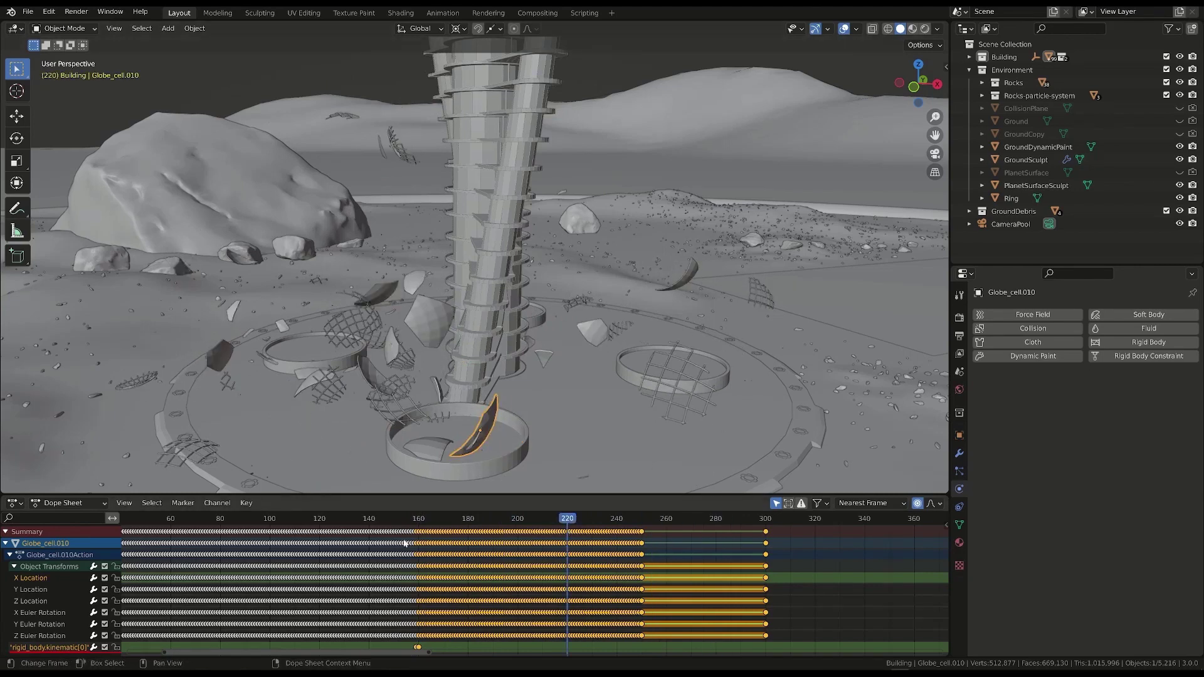
{"action": "left_click_drag", "start_coordinate": [410, 522], "coordinate": [675, 537]}
{"action": "middle_click_drag", "start_coordinate": [539, 476], "coordinate": [510, 306]}
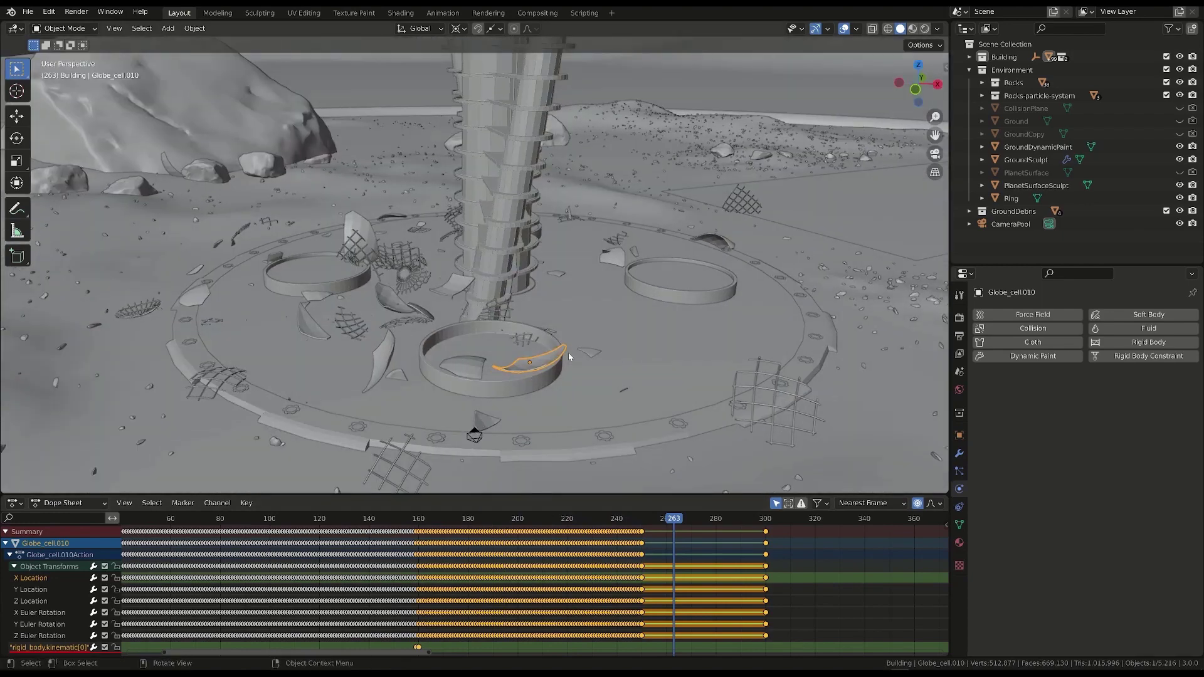
{"action": "middle_click_drag", "start_coordinate": [565, 439], "coordinate": [525, 367]}
- Scrub from about frame 233 past frame 250 and examine up close how the baked piece rests on the pool rim
{"action": "left_click", "coordinate": [603, 518]}
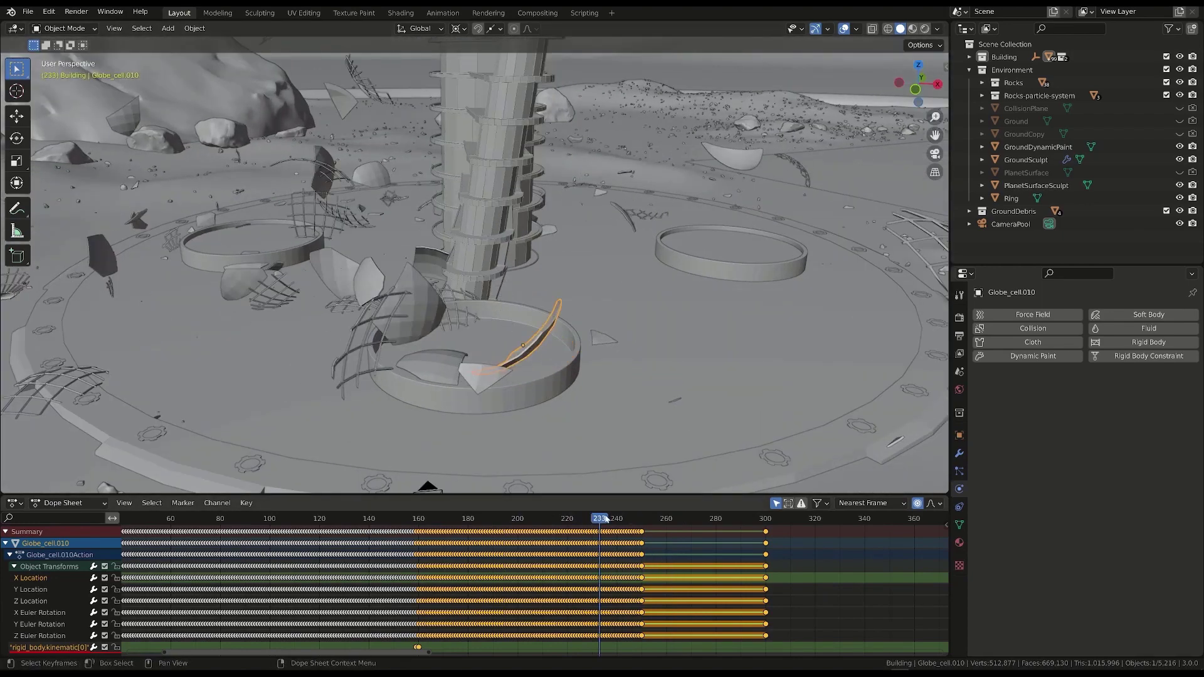
{"action": "left_click_drag", "start_coordinate": [605, 519], "coordinate": [642, 526]}
{"action": "middle_click_drag", "start_coordinate": [583, 401], "coordinate": [456, 324]}
{"action": "scroll", "coordinate": [652, 541], "scroll_direction": "up", "scroll_amount": 7}
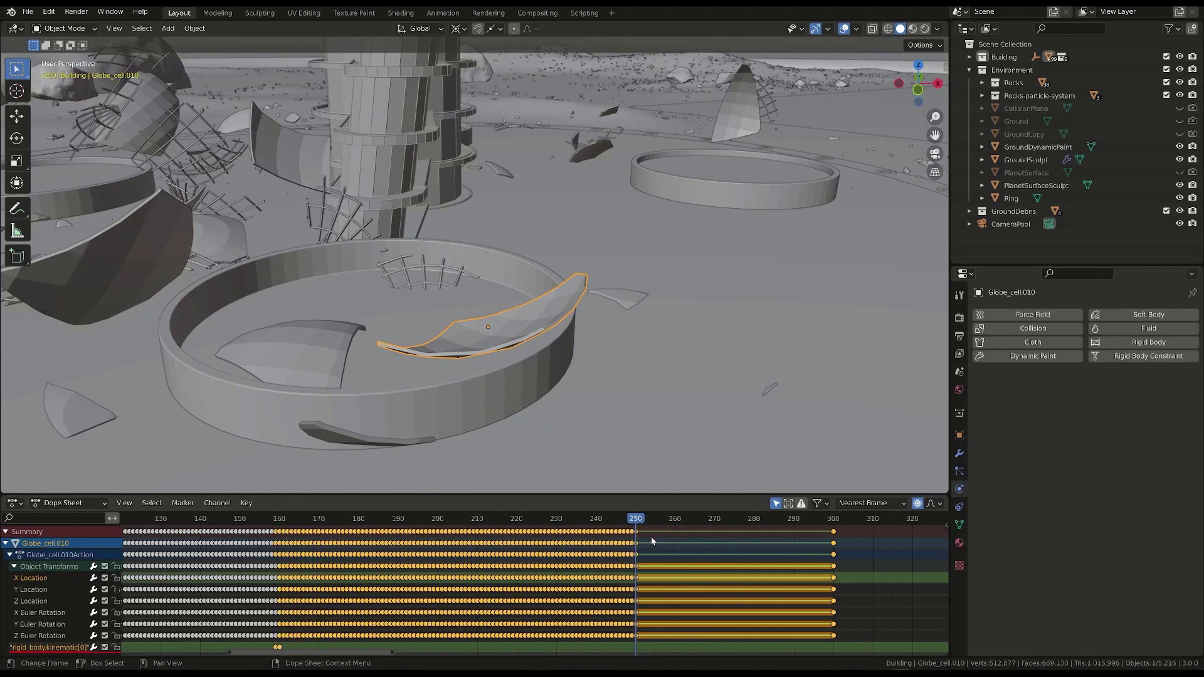
{"action": "left_click_drag", "start_coordinate": [631, 519], "coordinate": [643, 520]}
{"action": "middle_click_drag", "start_coordinate": [439, 269], "coordinate": [525, 277]}
{"action": "scroll", "coordinate": [433, 274], "scroll_direction": "down", "scroll_amount": 5}
{"action": "left_click", "coordinate": [436, 280]}
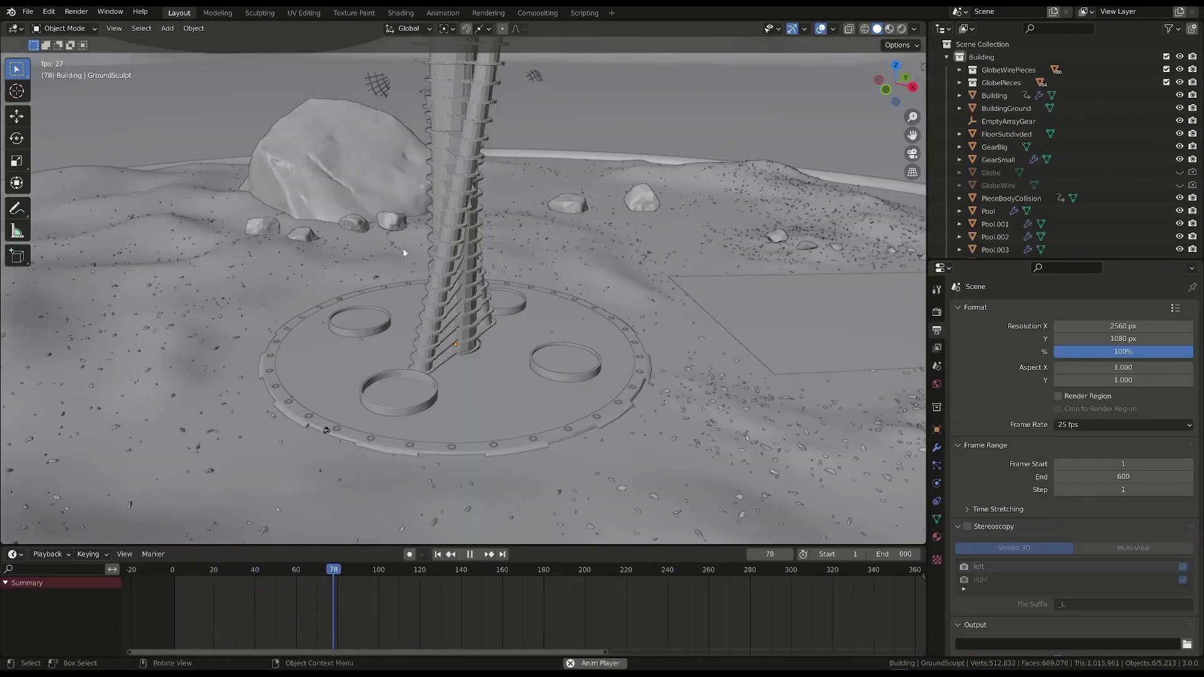
- Play the globe destruction and scrub around frames 163 to 174 to examine the pieces hitting the pools
{"action": "middle_click_drag", "start_coordinate": [414, 270], "coordinate": [357, 395]}
{"action": "key", "text": "space"}
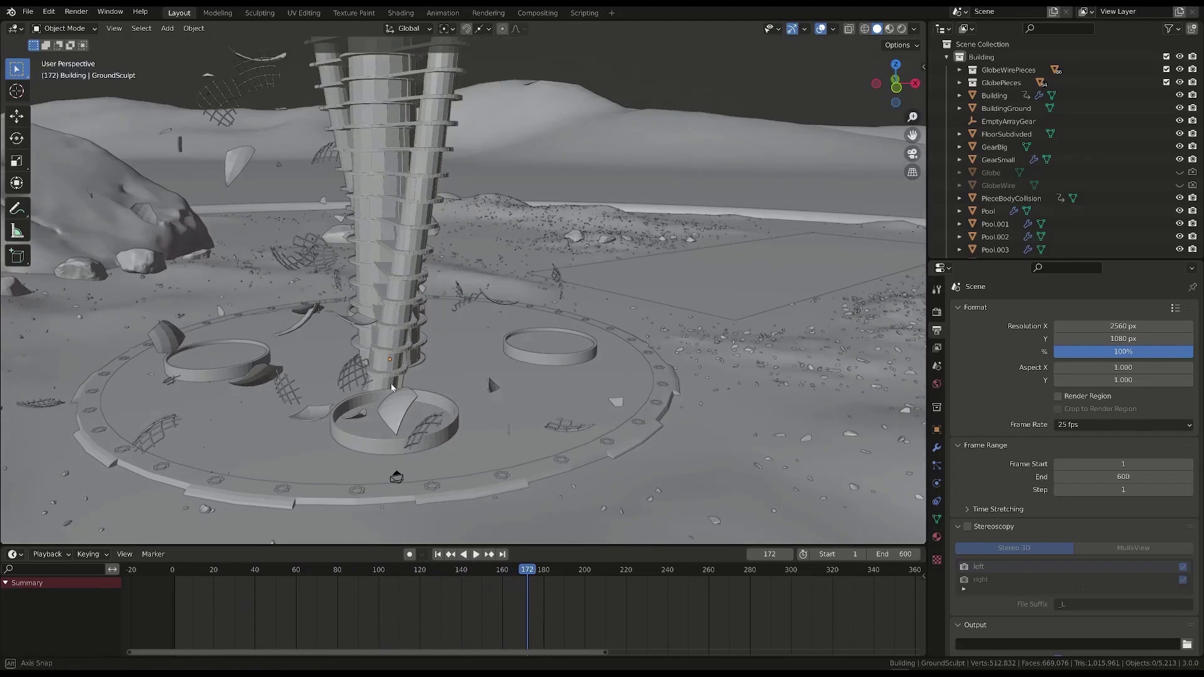
{"action": "left_click", "coordinate": [478, 572]}
{"action": "key", "text": "space"}
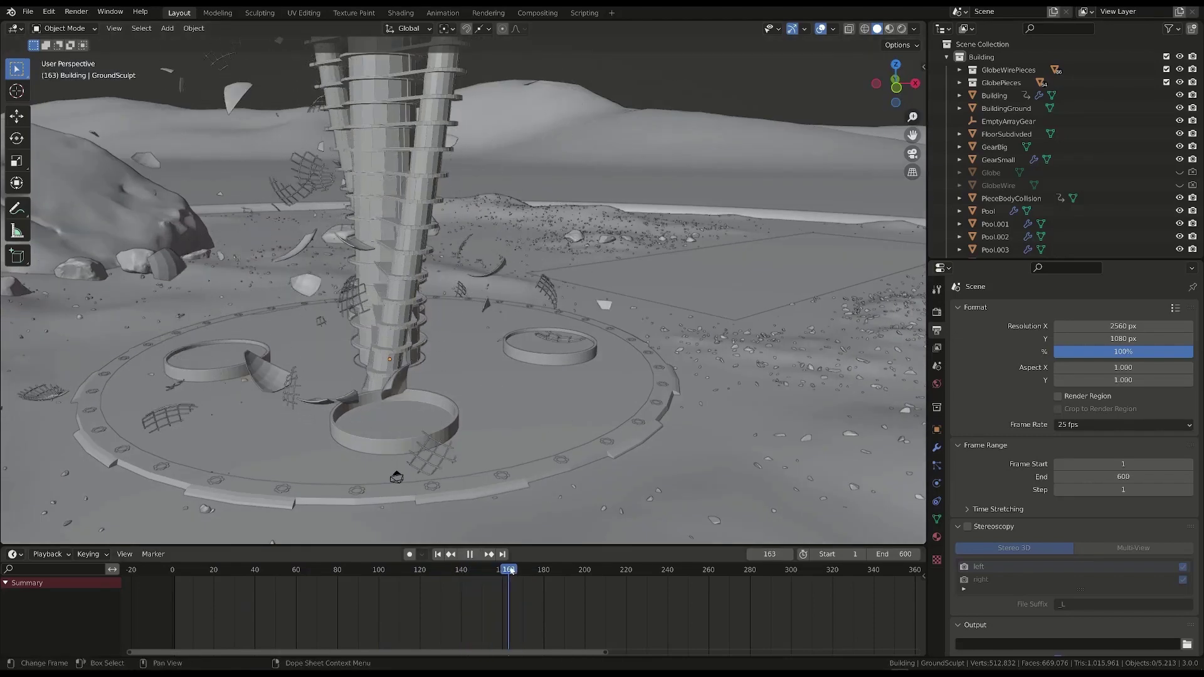
{"action": "key", "text": "space"}
{"action": "middle_click_drag", "start_coordinate": [423, 469], "coordinate": [402, 461]}
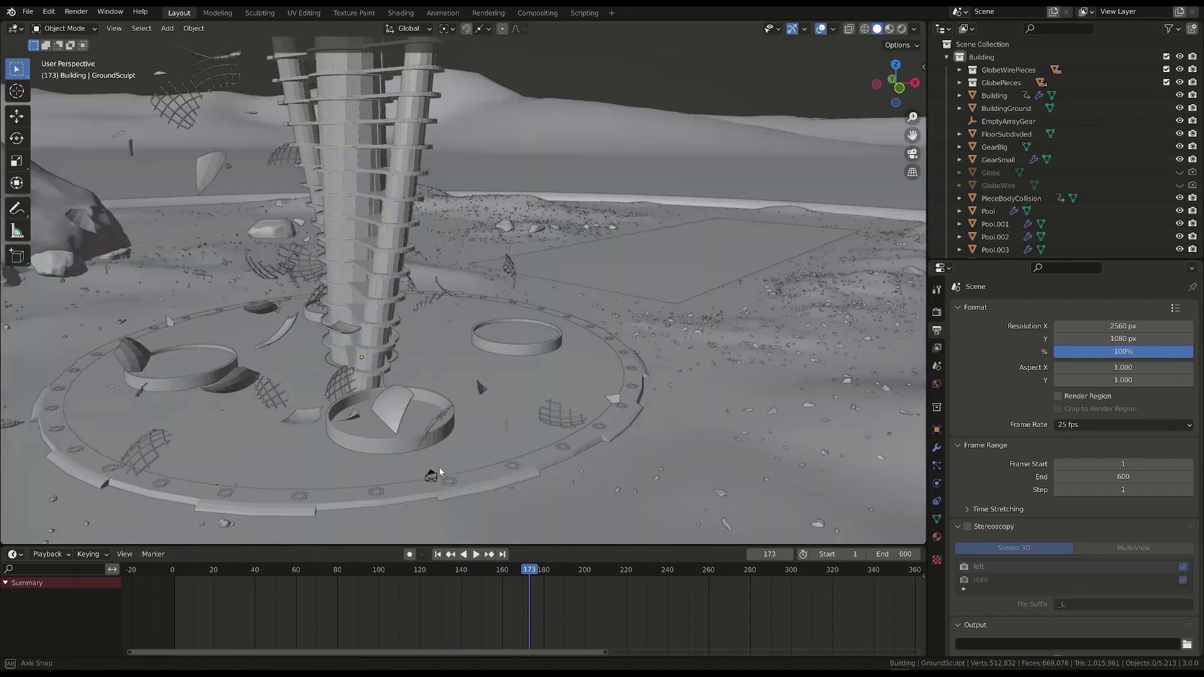
{"action": "key", "text": "space"}
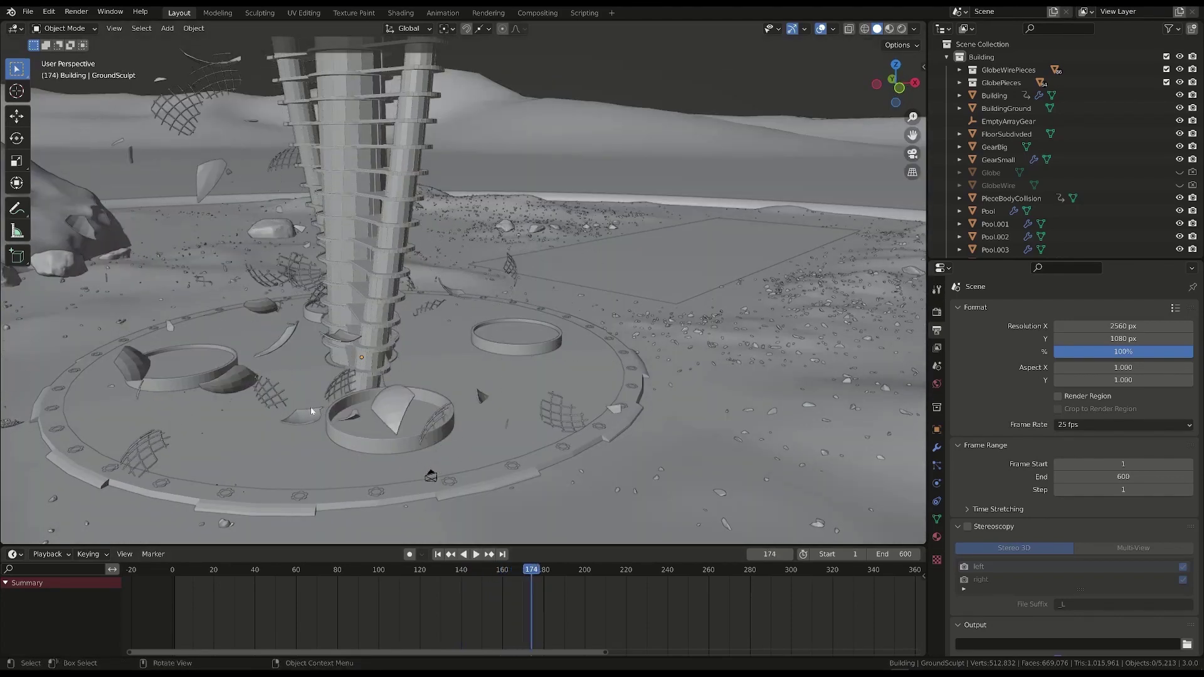
{"action": "left_click_drag", "start_coordinate": [532, 569], "coordinate": [567, 573]}
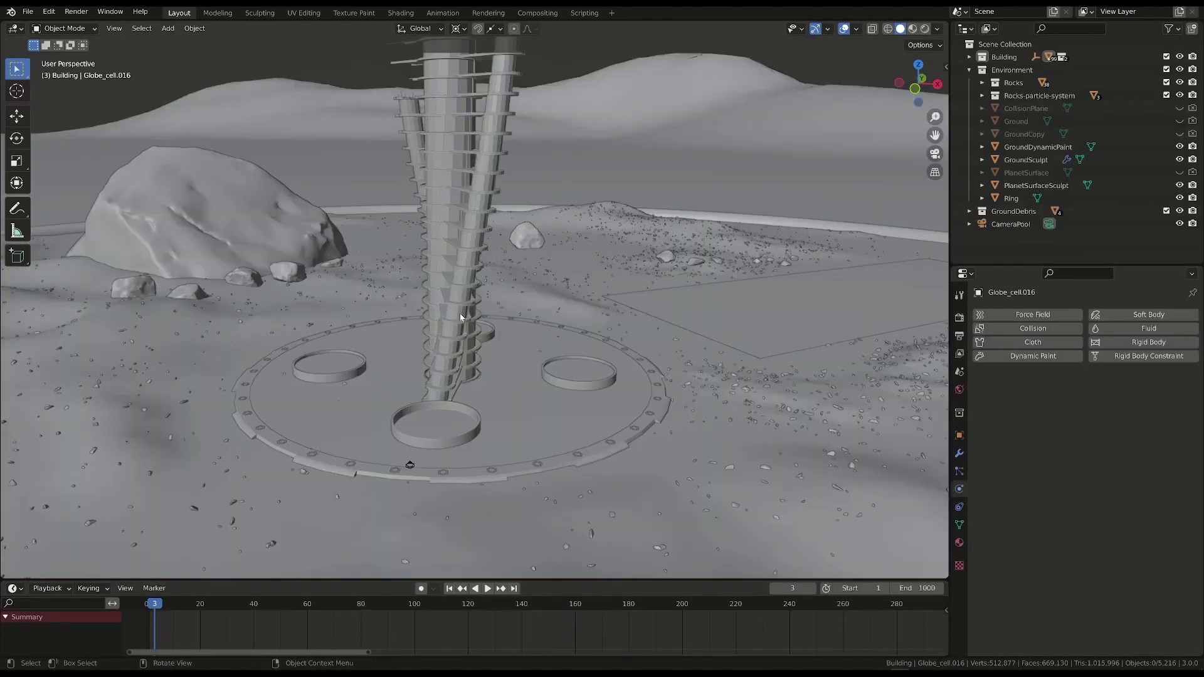
- Inspect the front pool up close at frame 166 to see how the two globe pieces meet inside it
{"action": "scroll", "coordinate": [473, 368], "scroll_direction": "up", "scroll_amount": 3}
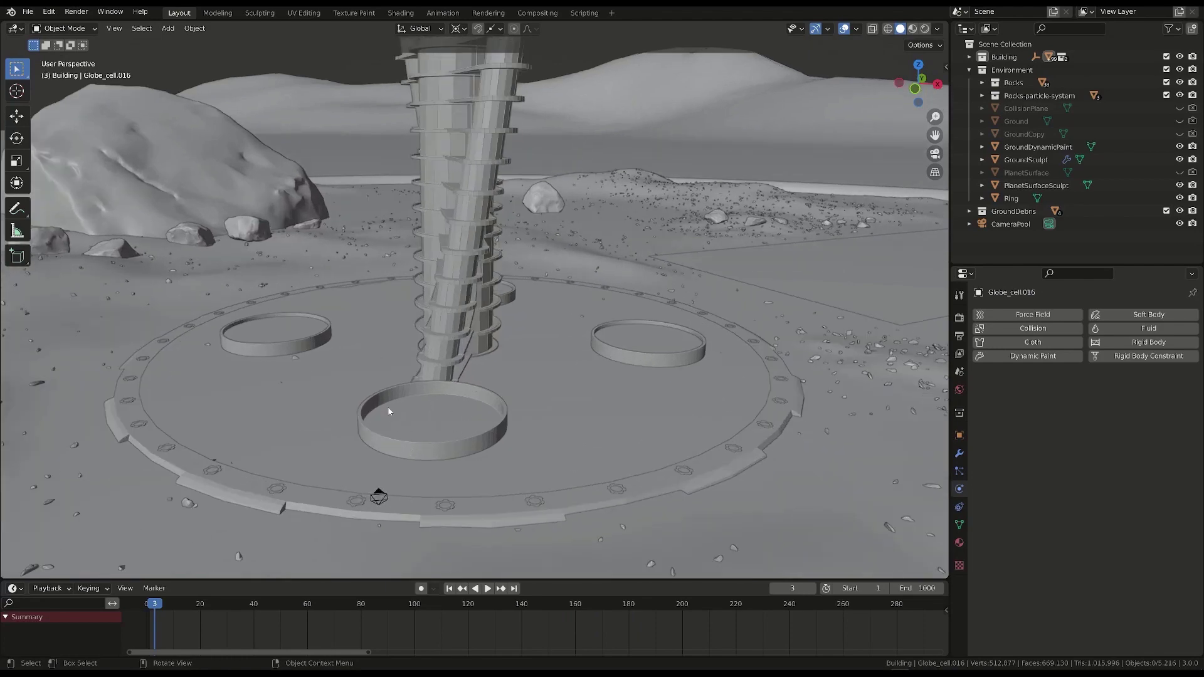
{"action": "middle_click_drag", "start_coordinate": [391, 405], "coordinate": [407, 423]}
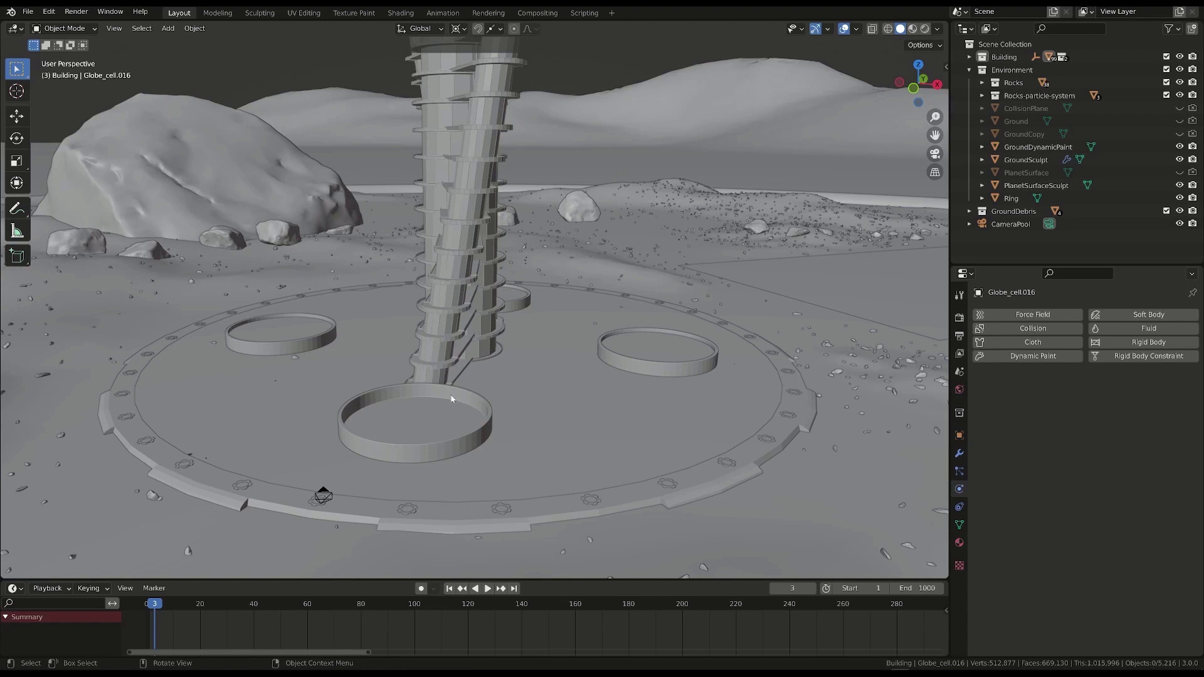
{"action": "mouse_move", "coordinate": [419, 420]}
{"action": "middle_mouse_down"}
{"action": "mouse_move", "coordinate": [398, 422]}
{"action": "mouse_move", "coordinate": [403, 411]}
{"action": "middle_mouse_up"}
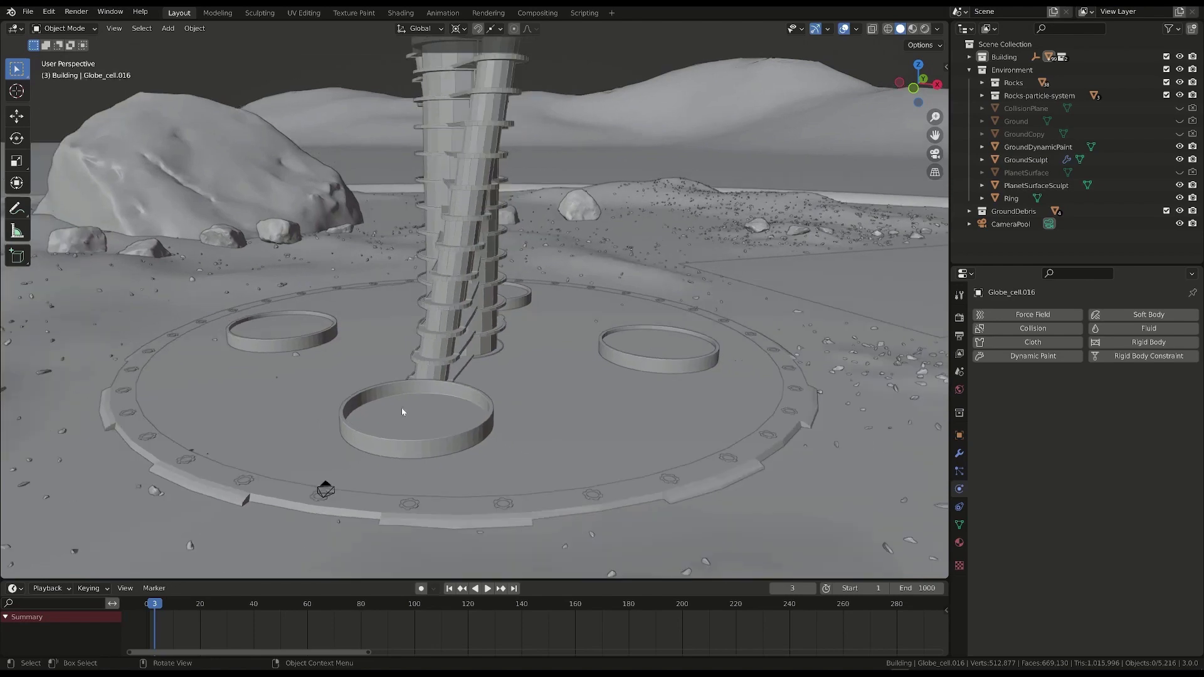
{"action": "scroll", "coordinate": [403, 411], "scroll_direction": "up", "scroll_amount": 2}
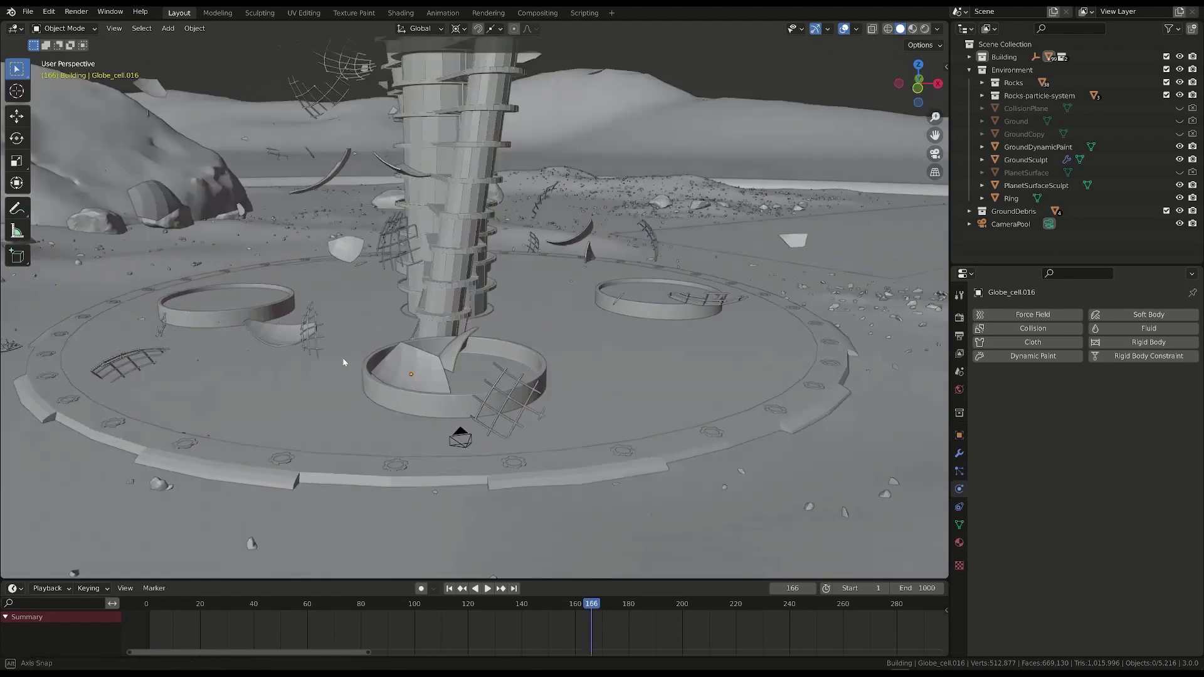
{"action": "scroll", "coordinate": [430, 382], "scroll_direction": "up", "scroll_amount": 2}
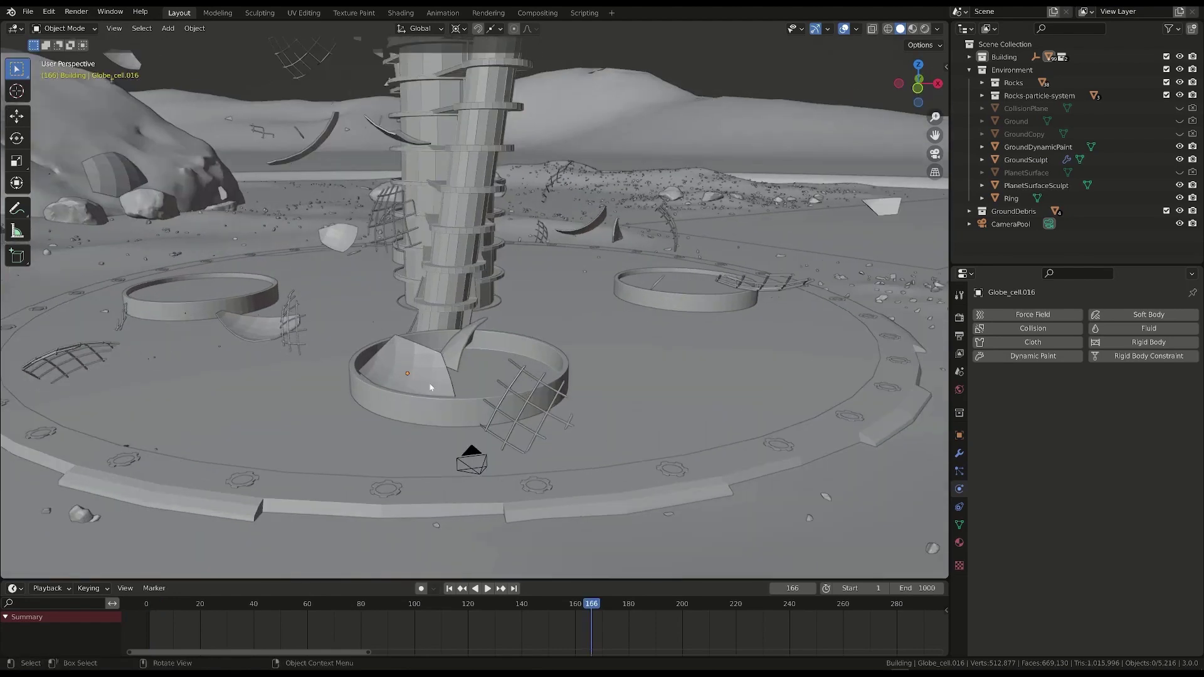
- Hide Globe_cell.010 in the Building collection and scrub to frame 161 to view the other piece in the front pool
{"action": "left_click", "coordinate": [460, 352]}
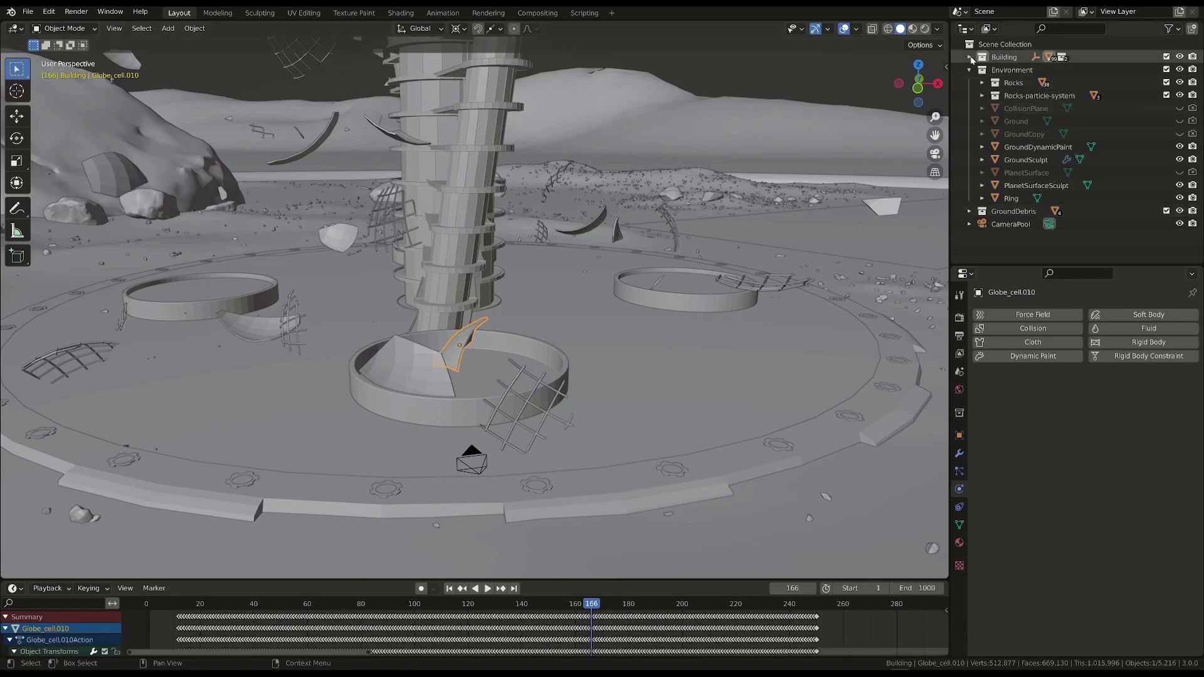
{"action": "left_click", "coordinate": [970, 58]}
{"action": "scroll", "coordinate": [1059, 182], "scroll_direction": "down", "scroll_amount": 10}
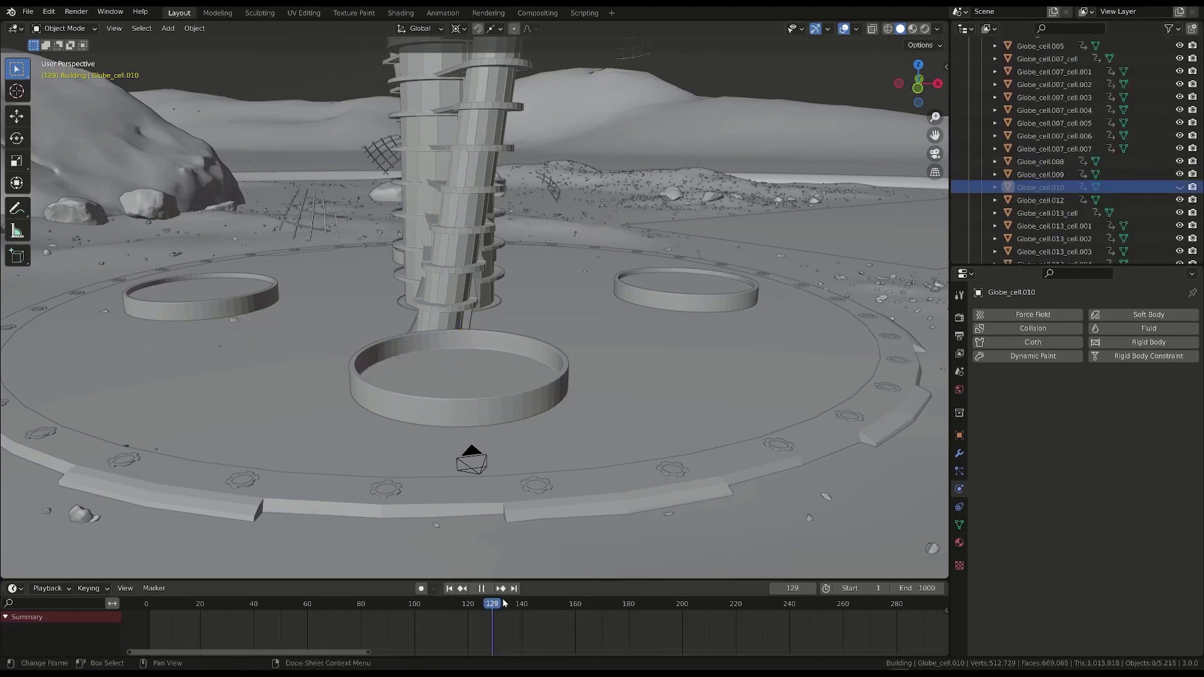
{"action": "left_click_drag", "start_coordinate": [498, 604], "coordinate": [578, 606]}
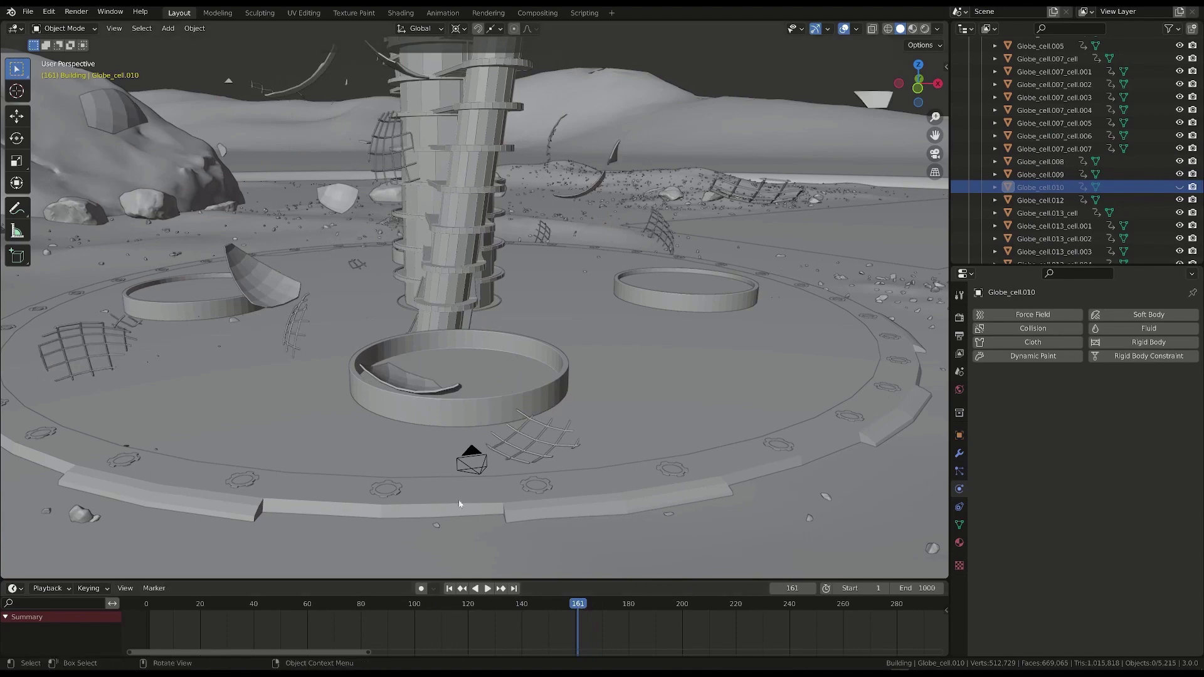
{"action": "middle_click_drag", "start_coordinate": [495, 375], "coordinate": [311, 436]}
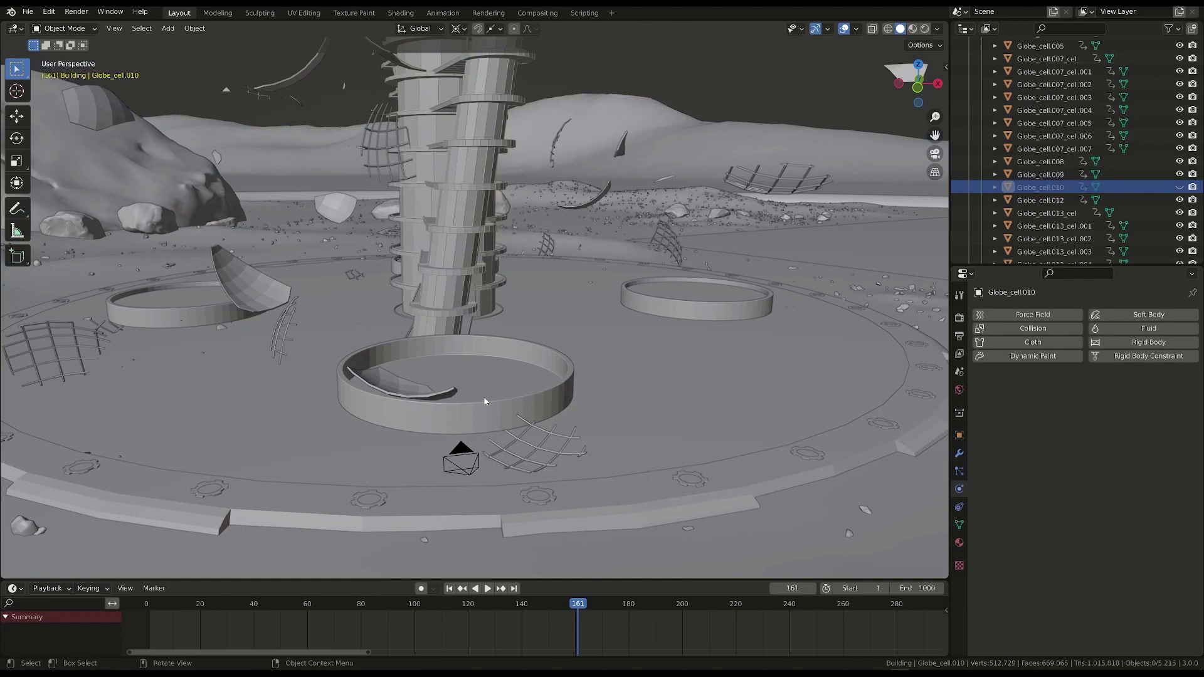
- Place the 3D cursor at the front pool's centre and add a cylinder mesh there
{"action": "mouse_move", "coordinate": [484, 401]}
{"action": "middle_mouse_down"}
{"action": "mouse_move", "coordinate": [479, 382]}
{"action": "mouse_move", "coordinate": [471, 390]}
{"action": "middle_mouse_up"}
{"action": "left_click", "coordinate": [404, 370]}
{"action": "scroll", "coordinate": [403, 370], "scroll_direction": "up", "scroll_amount": 2}
{"action": "mouse_move", "coordinate": [402, 373]}
{"action": "middle_mouse_down"}
{"action": "mouse_move", "coordinate": [399, 390]}
{"action": "mouse_move", "coordinate": [406, 368]}
{"action": "middle_mouse_up"}
{"action": "middle_click_drag", "start_coordinate": [404, 480], "coordinate": [255, 440]}
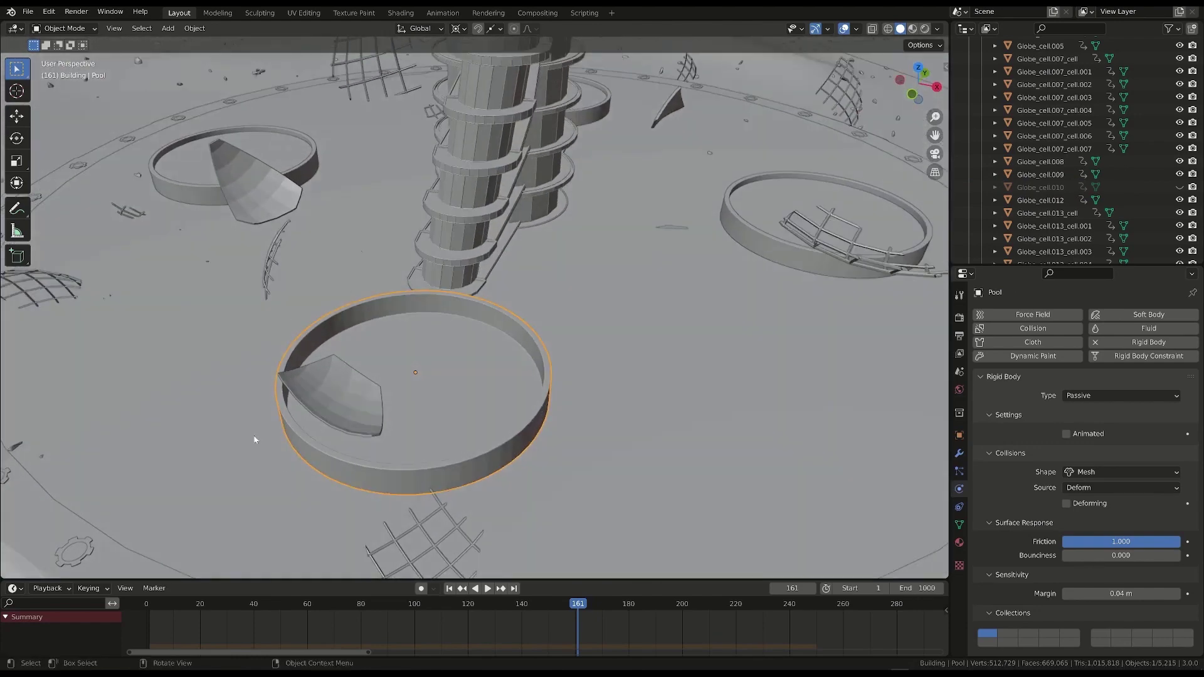
{"action": "middle_click_drag", "start_coordinate": [304, 408], "coordinate": [321, 344]}
{"action": "key", "text": "shift+a"}
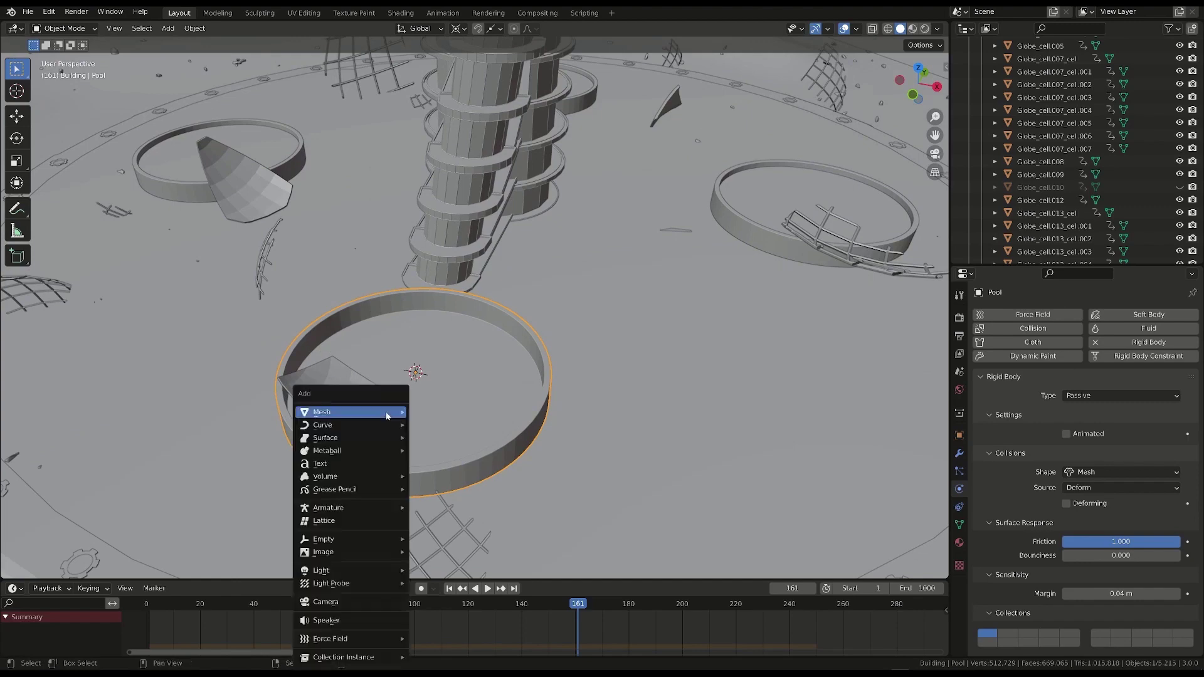
{"action": "mouse_move", "coordinate": [351, 412]}
{"action": "left_click", "coordinate": [460, 179]}
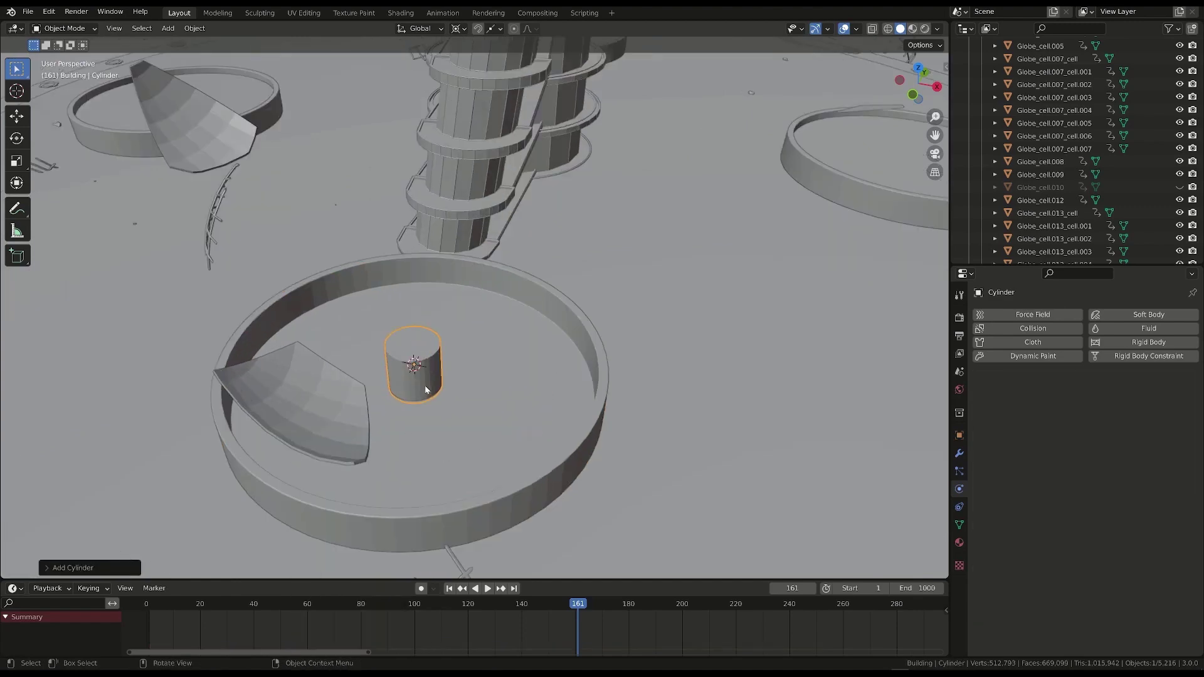
- Scale the cylinder up about 6.5 times from the top view to fit inside the pool wall, and check it in wireframe
{"action": "key", "text": "KP_7"}
{"action": "key", "text": "s"}
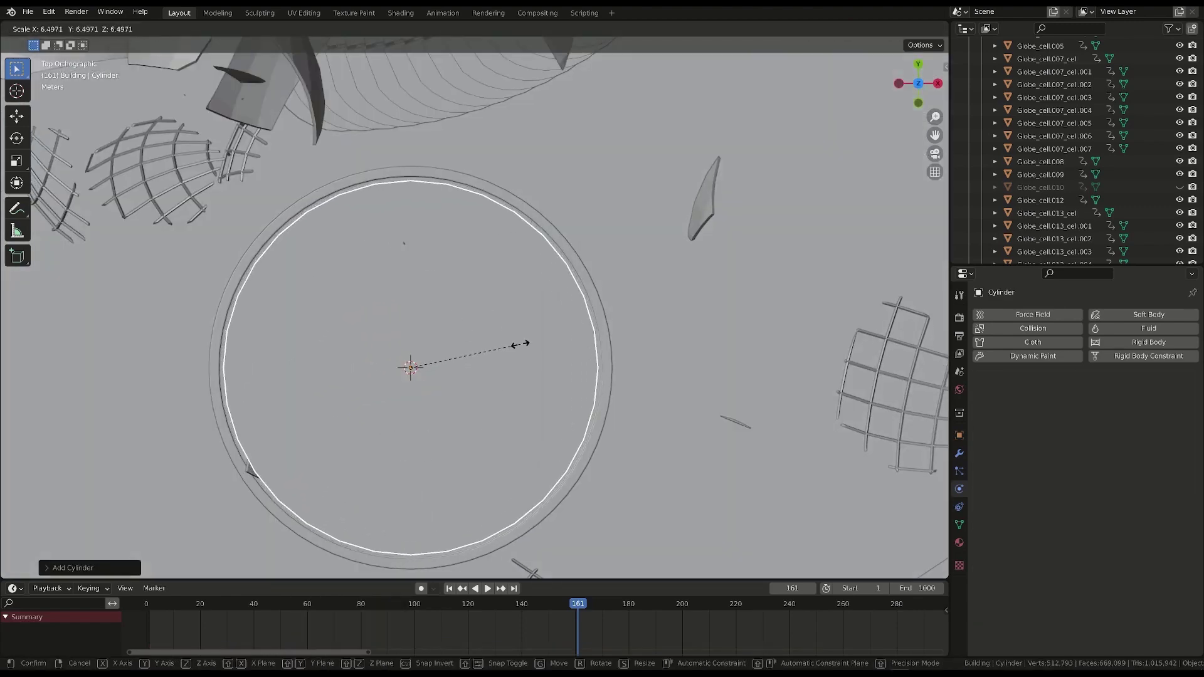
{"action": "left_click", "coordinate": [519, 345]}
{"action": "key", "text": "KP_3"}
{"action": "left_click", "coordinate": [888, 29]}
{"action": "middle_click_drag", "start_coordinate": [566, 366], "coordinate": [574, 404]}
{"action": "scroll", "coordinate": [574, 401], "scroll_direction": "down", "scroll_amount": 4}
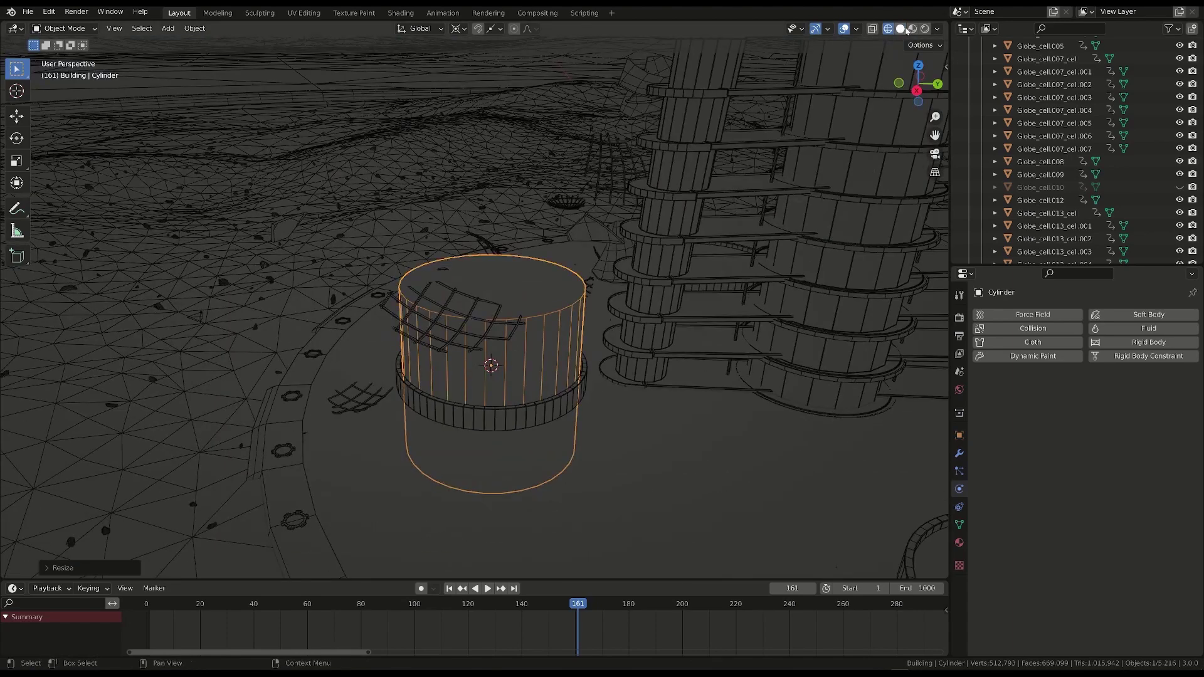
{"action": "left_click", "coordinate": [900, 29]}
- Collapse the Building collection in the outliner and hide the Environment collection
{"action": "scroll", "coordinate": [505, 279], "scroll_direction": "down", "scroll_amount": 5}
{"action": "middle_click_drag", "start_coordinate": [504, 280], "coordinate": [506, 297]}
{"action": "scroll", "coordinate": [982, 88], "scroll_direction": "up", "scroll_amount": 3}
{"action": "left_click", "coordinate": [982, 83]}
{"action": "left_click", "coordinate": [969, 57]}
- Flatten the cylinder along Z and lower it so its top surface sits just below the front pool's rim
{"action": "key", "text": "KP_3"}
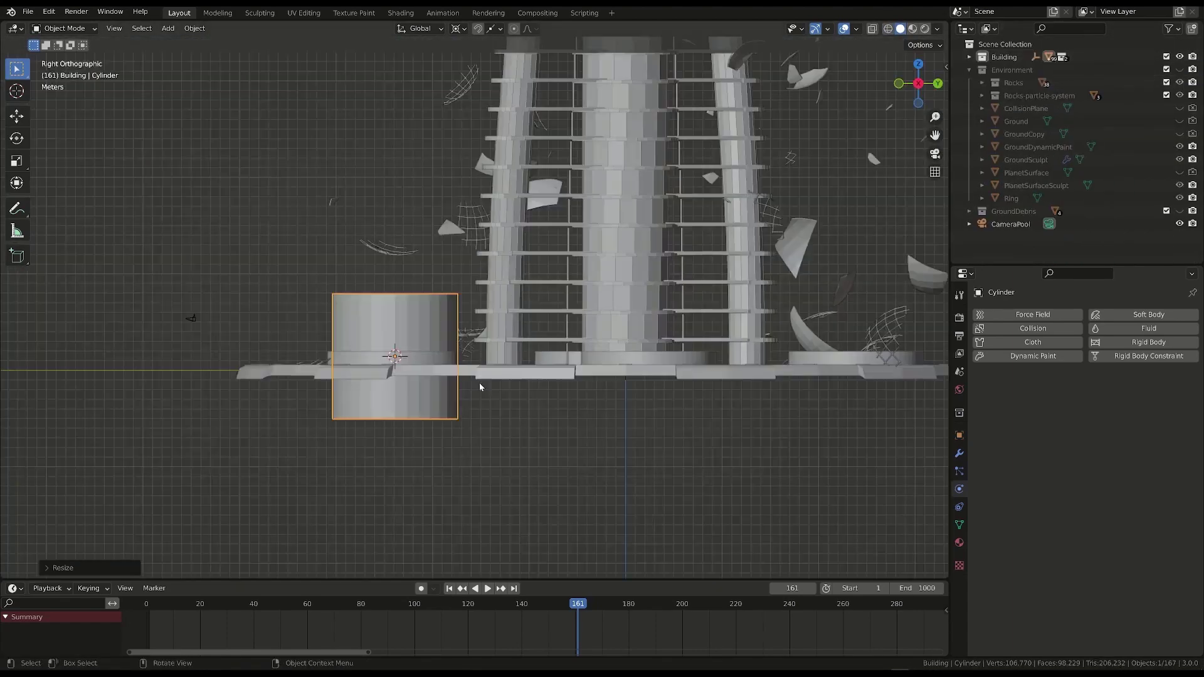
{"action": "scroll", "coordinate": [479, 382], "scroll_direction": "up", "scroll_amount": 3}
{"action": "key", "text": "s"}
{"action": "key", "text": "z"}
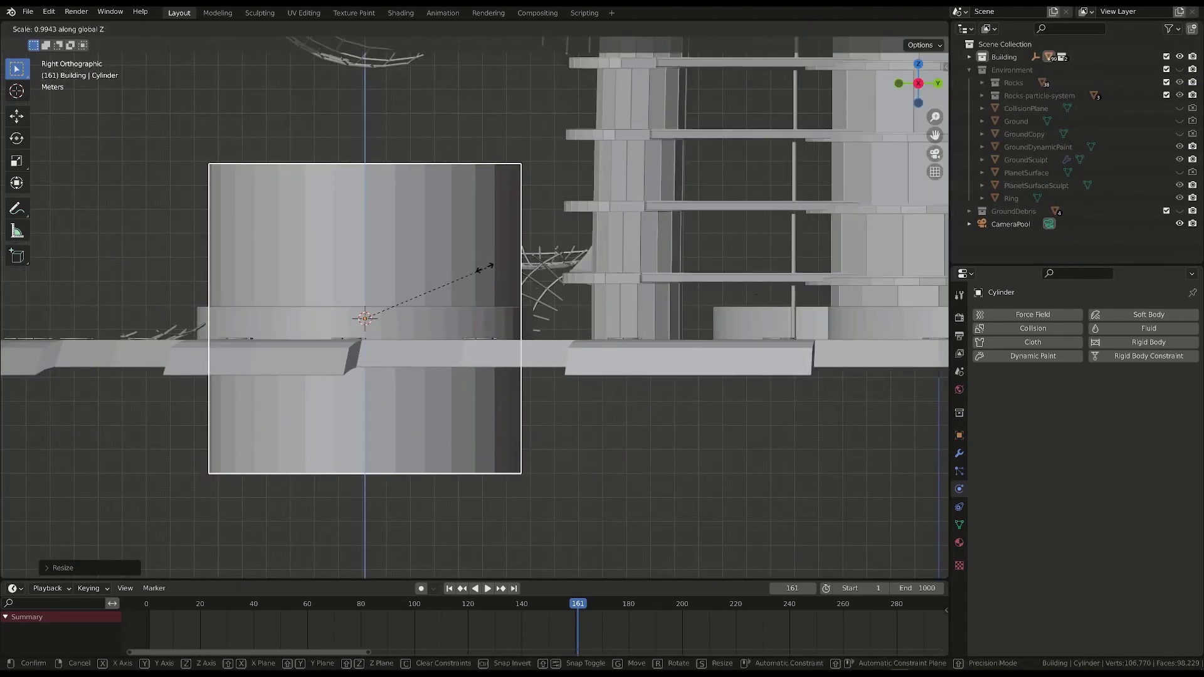
{"action": "left_click", "coordinate": [368, 290]}
{"action": "key", "text": "g"}
{"action": "key", "text": "z"}
{"action": "left_click", "coordinate": [371, 325]}
{"action": "middle_click_drag", "start_coordinate": [372, 325], "coordinate": [310, 328]}
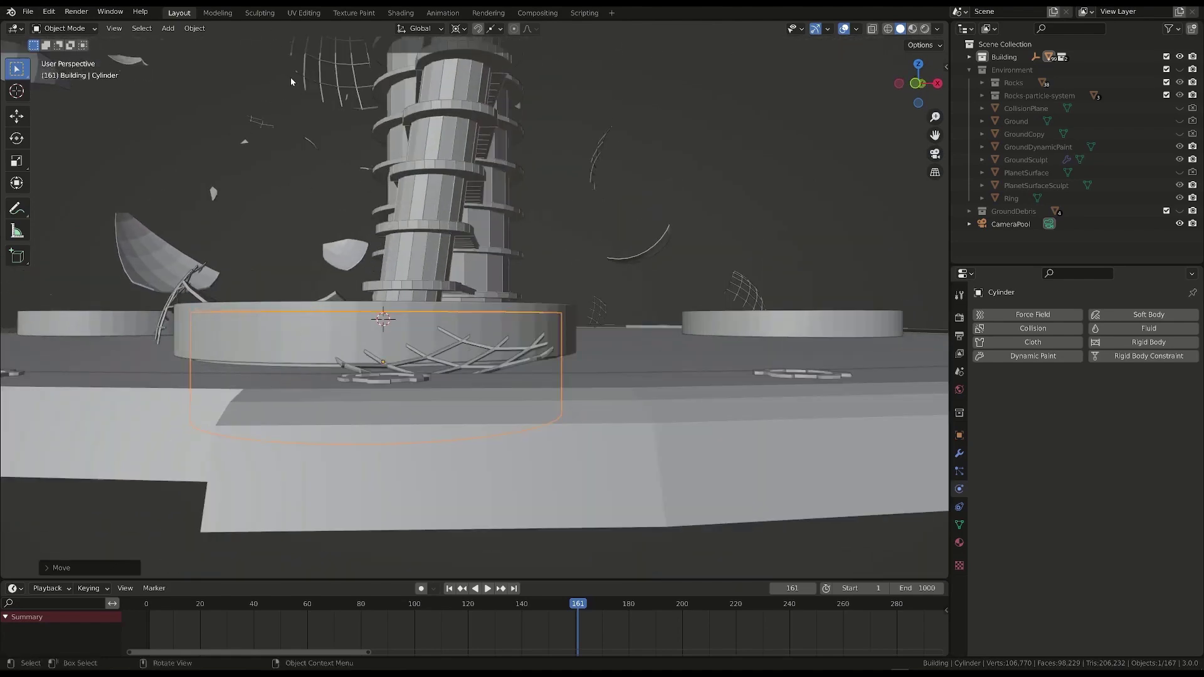
{"action": "middle_click_drag", "start_coordinate": [307, 241], "coordinate": [339, 368]}
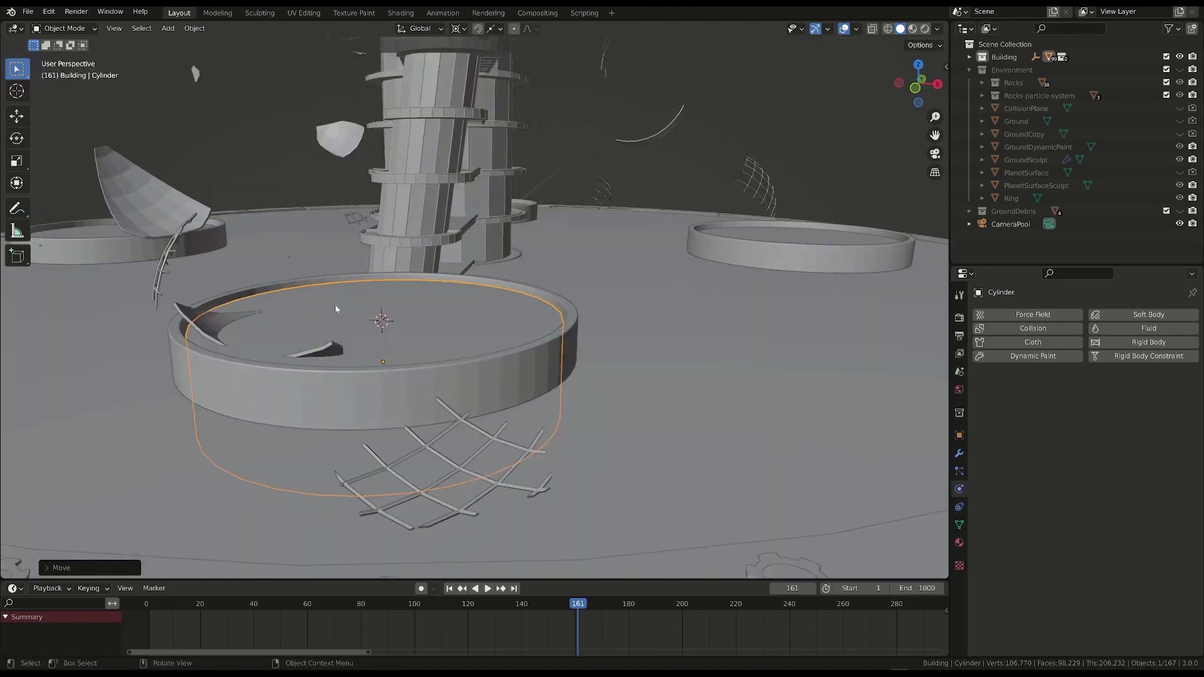
{"action": "mouse_move", "coordinate": [374, 291]}
{"action": "middle_mouse_down"}
{"action": "mouse_move", "coordinate": [387, 254]}
{"action": "mouse_move", "coordinate": [368, 299]}
{"action": "middle_mouse_up"}
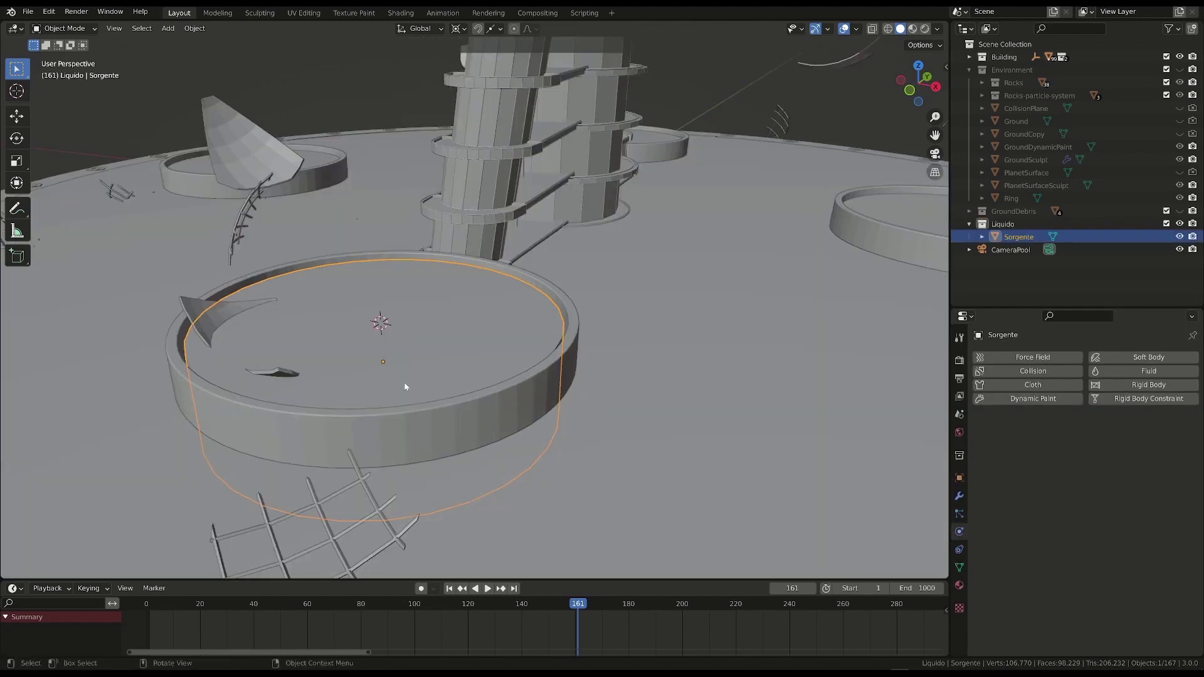
- Add a cube at the front pool's centre and scale it uniformly to about 8.07 so it encloses the pool
{"action": "scroll", "coordinate": [412, 362], "scroll_direction": "down", "scroll_amount": 6}
{"action": "scroll", "coordinate": [407, 363], "scroll_direction": "up", "scroll_amount": 4}
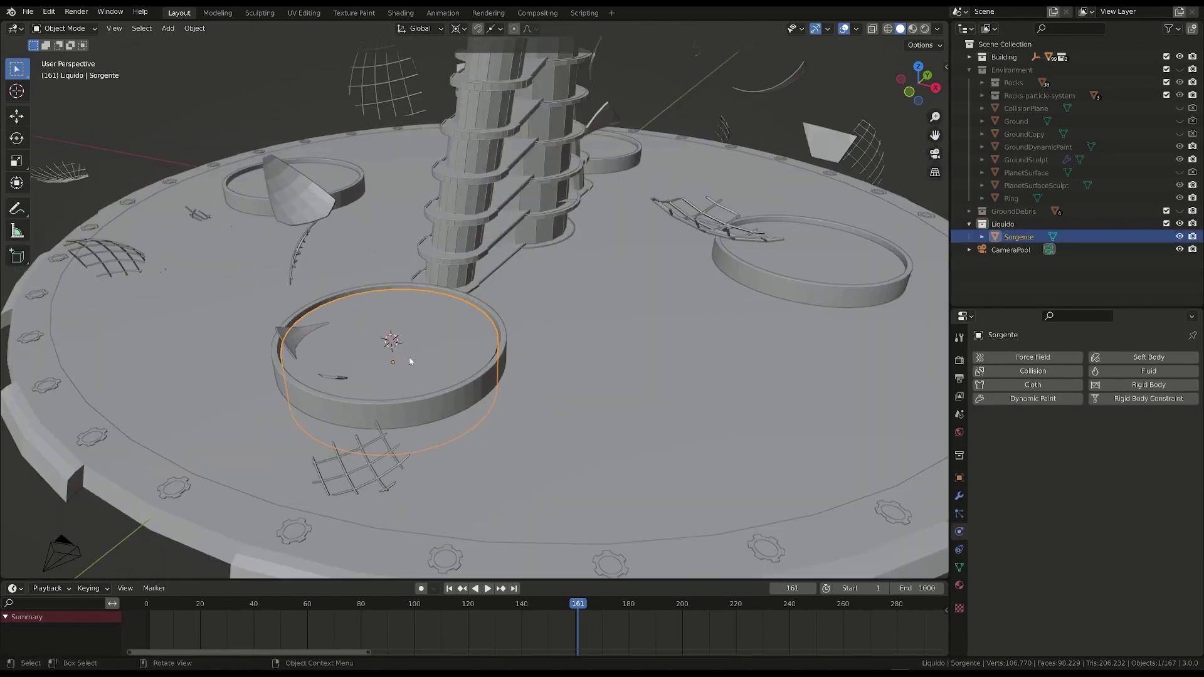
{"action": "middle_click_drag", "start_coordinate": [457, 276], "coordinate": [329, 362]}
{"action": "key", "text": "shift+a"}
{"action": "mouse_move", "coordinate": [330, 362]}
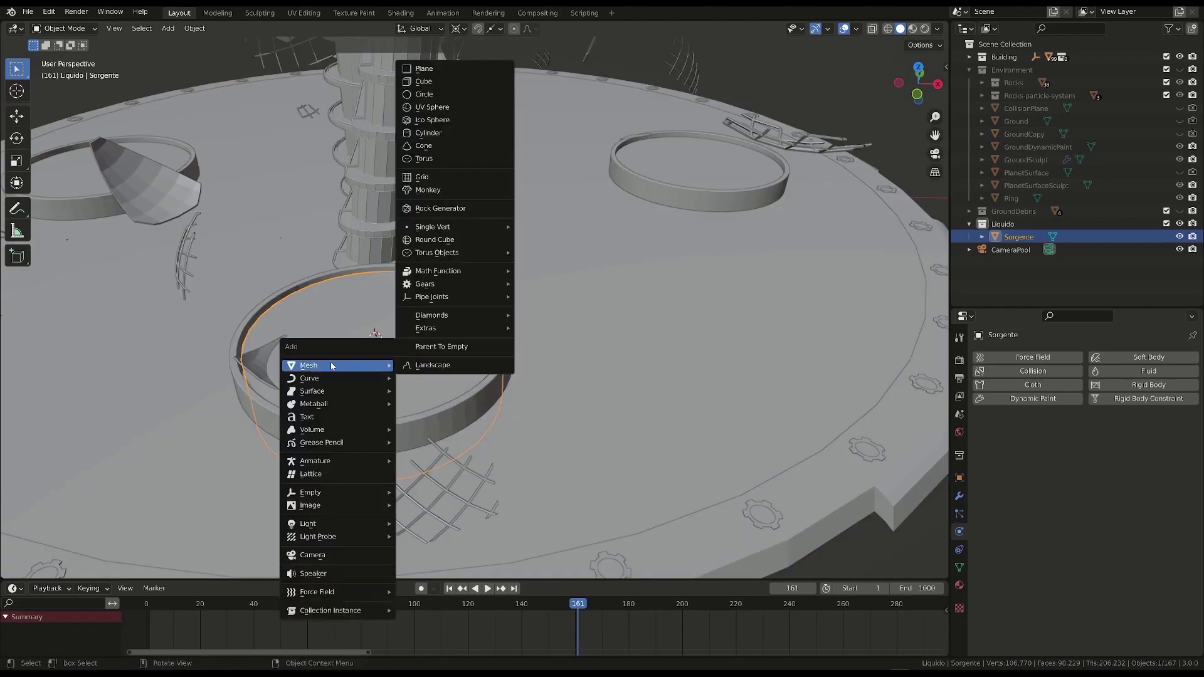
{"action": "left_click", "coordinate": [439, 95]}
{"action": "key", "text": "KP_7"}
{"action": "key", "text": "s"}
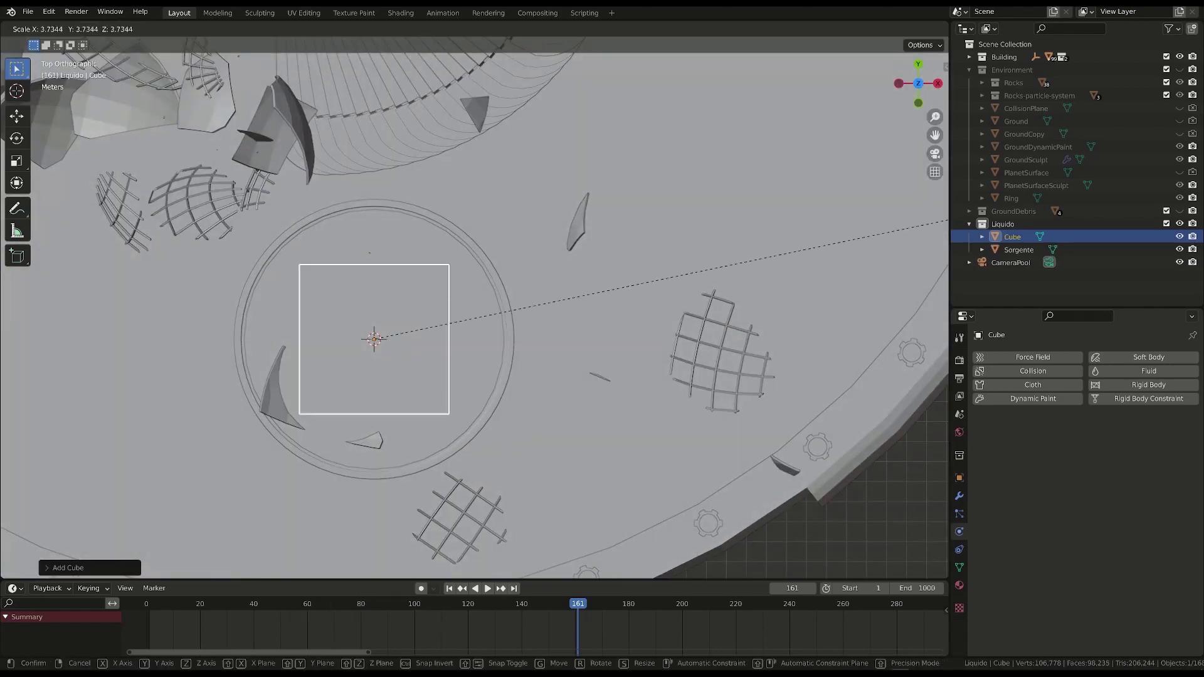
{"action": "left_click", "coordinate": [452, 465]}
- Raise the cube to a Z location of about 5.67 m so most of it lies above the pool
{"action": "middle_click_drag", "start_coordinate": [451, 465], "coordinate": [434, 350]}
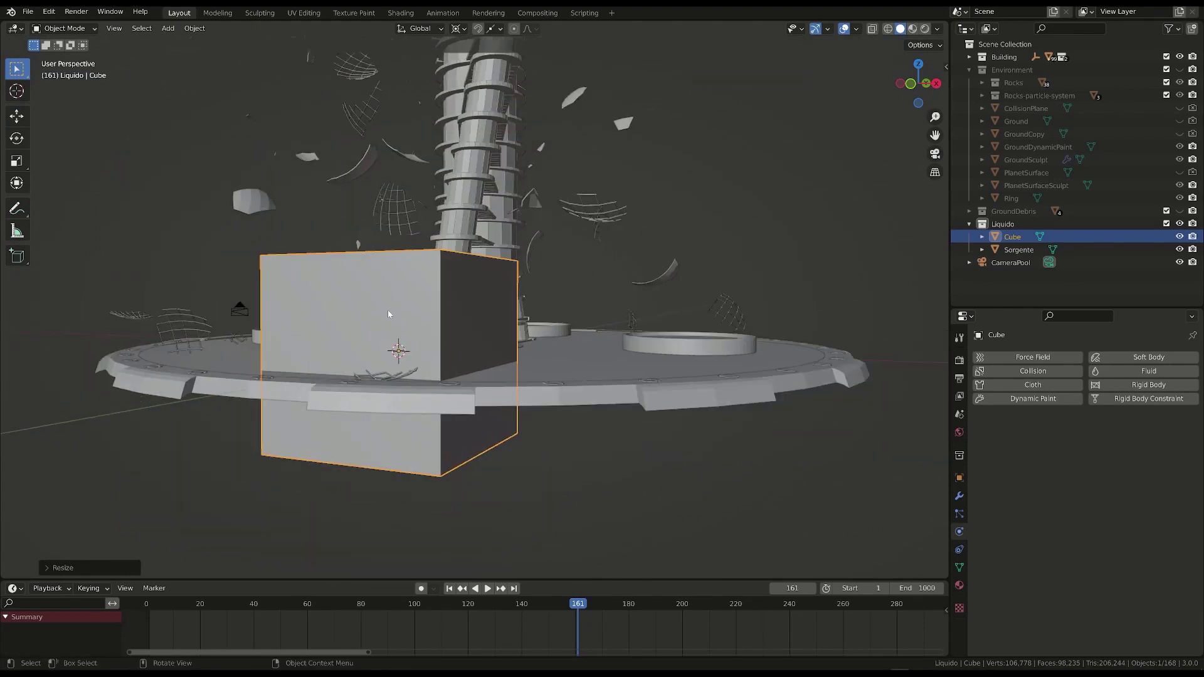
{"action": "key", "text": "KP_3"}
{"action": "key", "text": "g"}
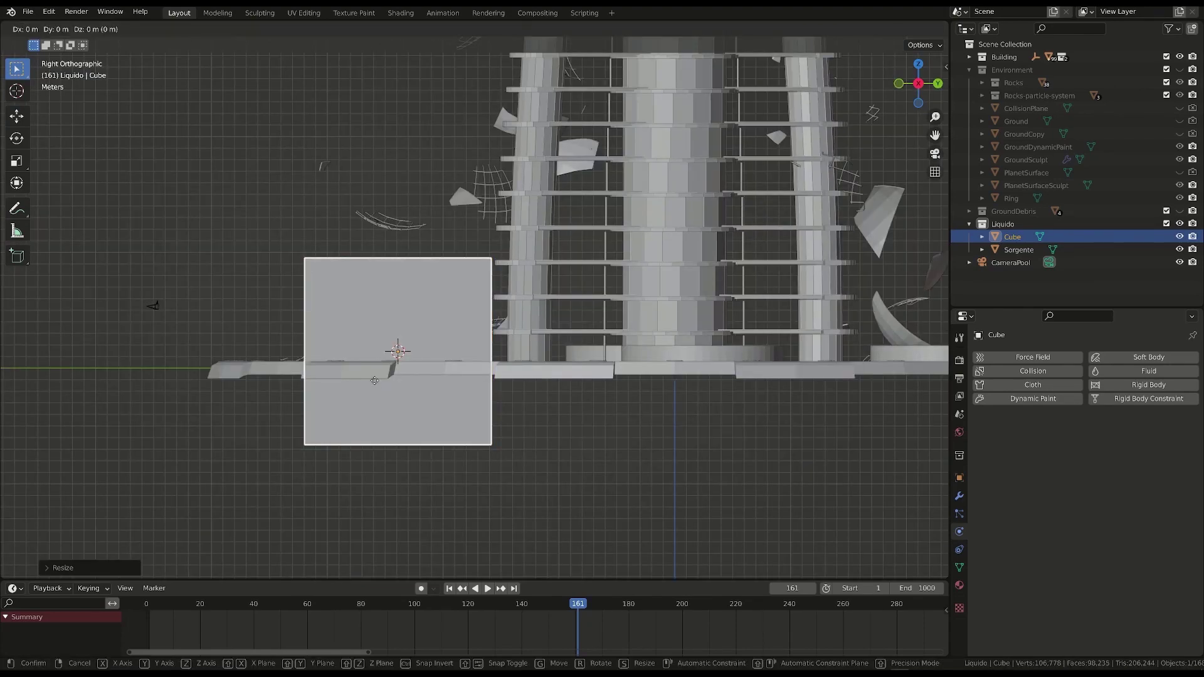
{"action": "left_click", "coordinate": [377, 340]}
- Set the cube's viewport display to Wire
{"action": "middle_click_drag", "start_coordinate": [377, 339], "coordinate": [425, 166]}
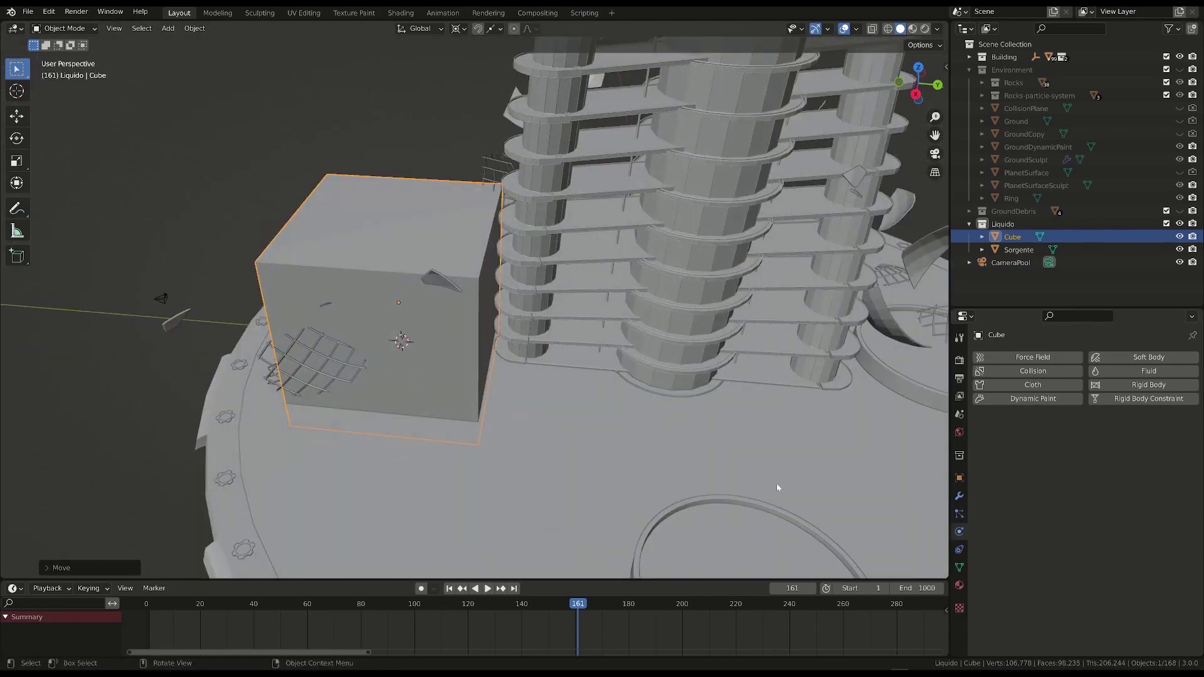
{"action": "left_click", "coordinate": [959, 477]}
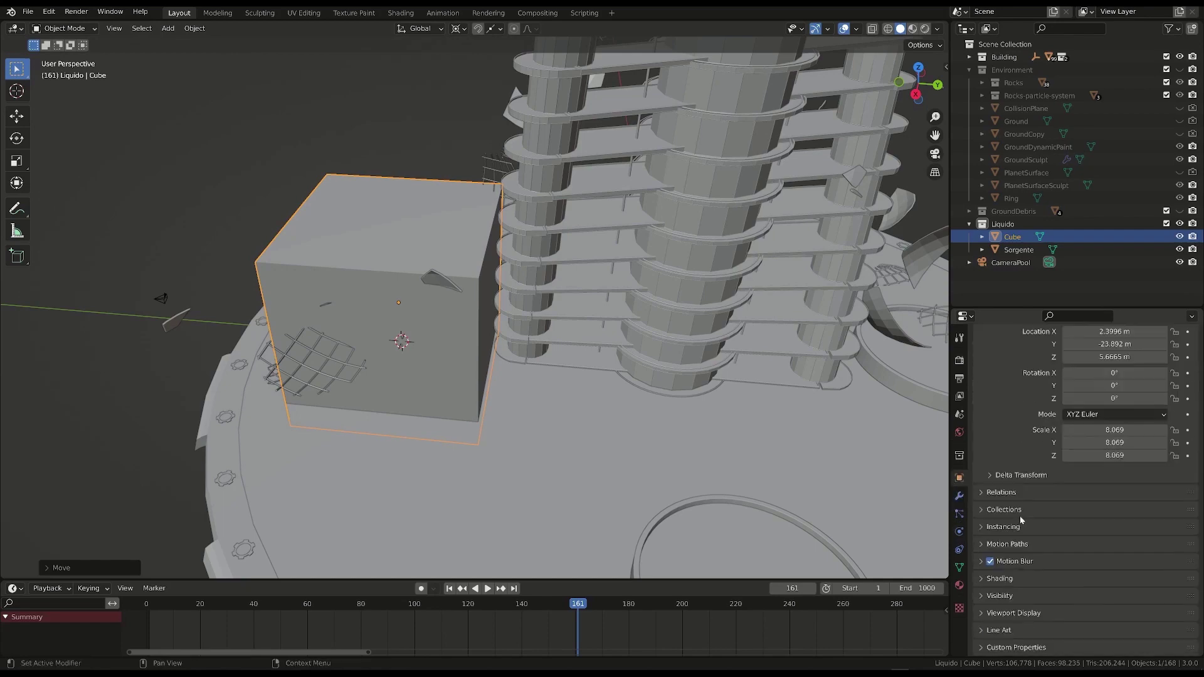
{"action": "left_click", "coordinate": [1009, 614]}
{"action": "scroll", "coordinate": [1009, 616], "scroll_direction": "down", "scroll_amount": 6}
{"action": "left_click", "coordinate": [1089, 594]}
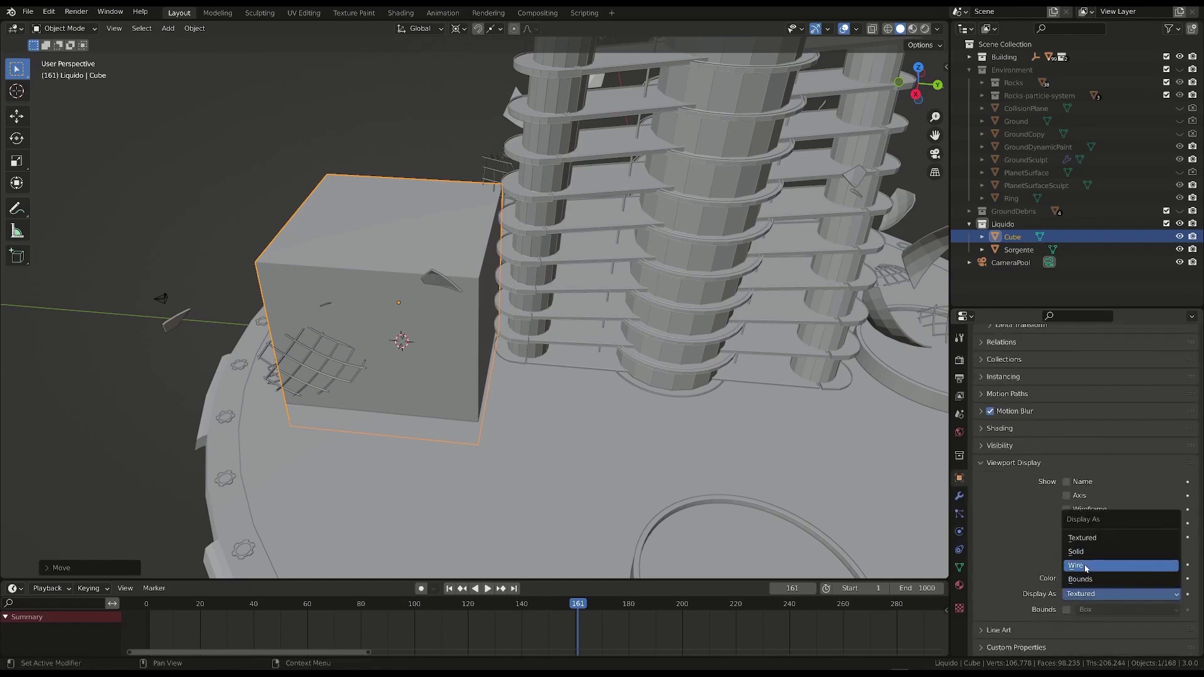
{"action": "left_click", "coordinate": [1084, 566]}
- Reduce the cube's height by scaling it along Z from the side view
{"action": "middle_click_drag", "start_coordinate": [479, 426], "coordinate": [387, 329]}
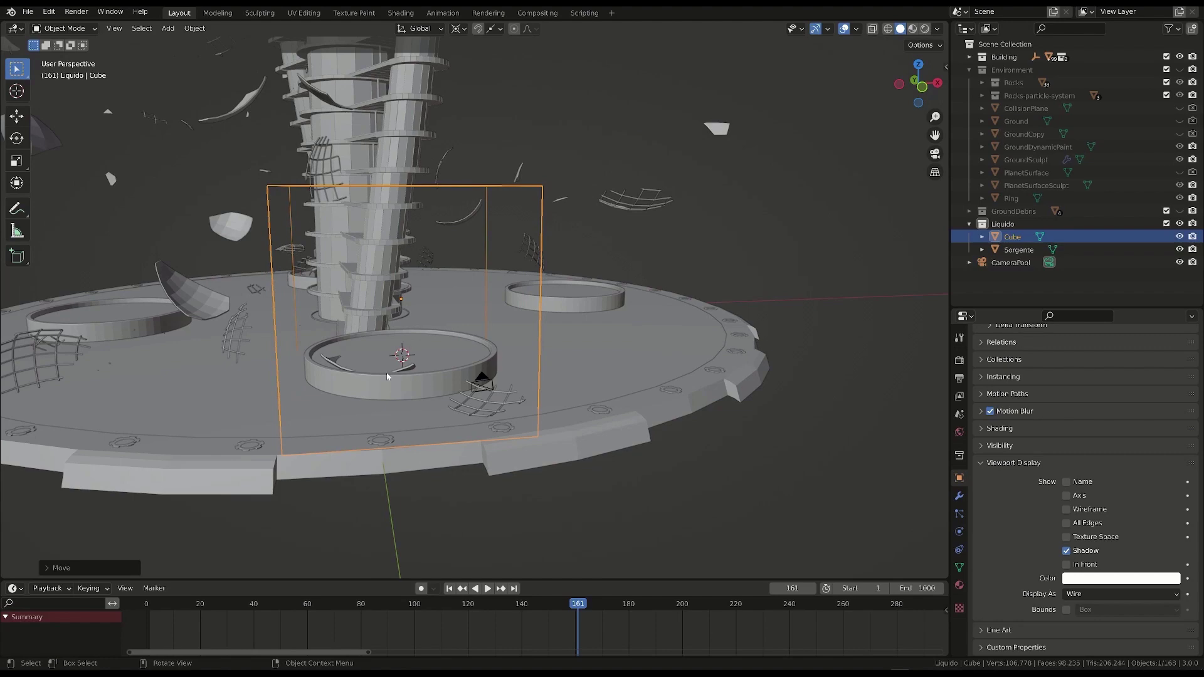
{"action": "middle_click_drag", "start_coordinate": [387, 376], "coordinate": [288, 252]}
{"action": "middle_click_drag", "start_coordinate": [393, 344], "coordinate": [440, 341]}
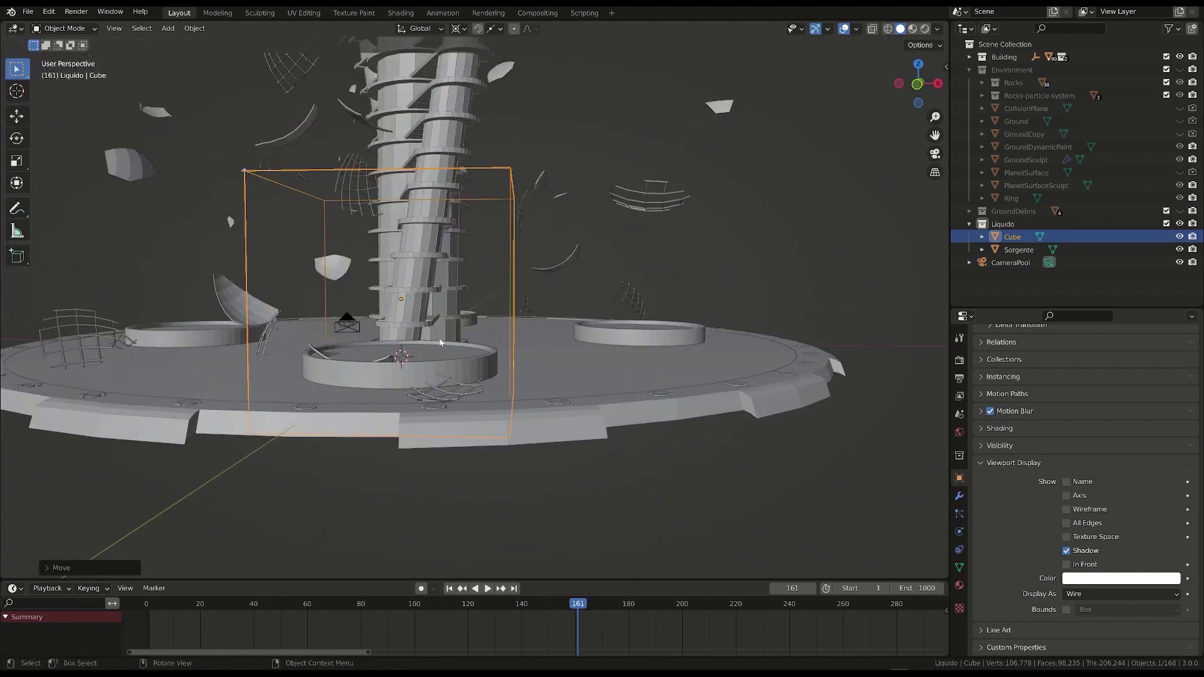
{"action": "middle_click_drag", "start_coordinate": [389, 295], "coordinate": [392, 260], "text": "alt"}
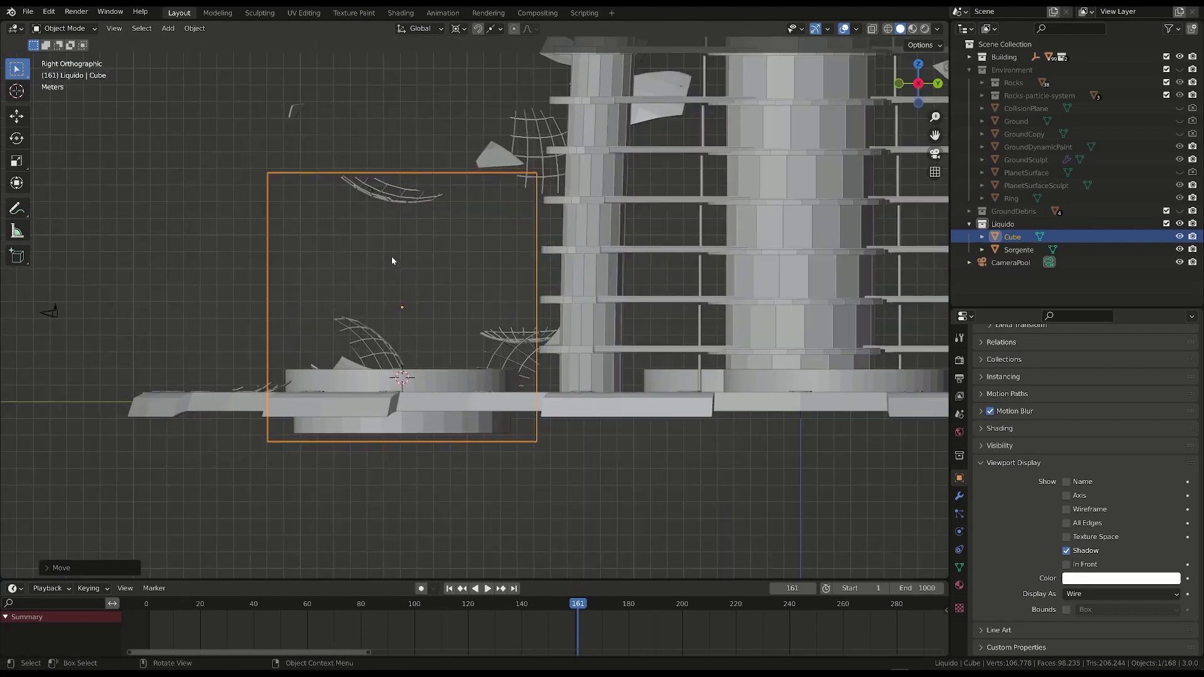
{"action": "key", "text": "s"}
{"action": "key", "text": "z"}
{"action": "left_click", "coordinate": [411, 308]}
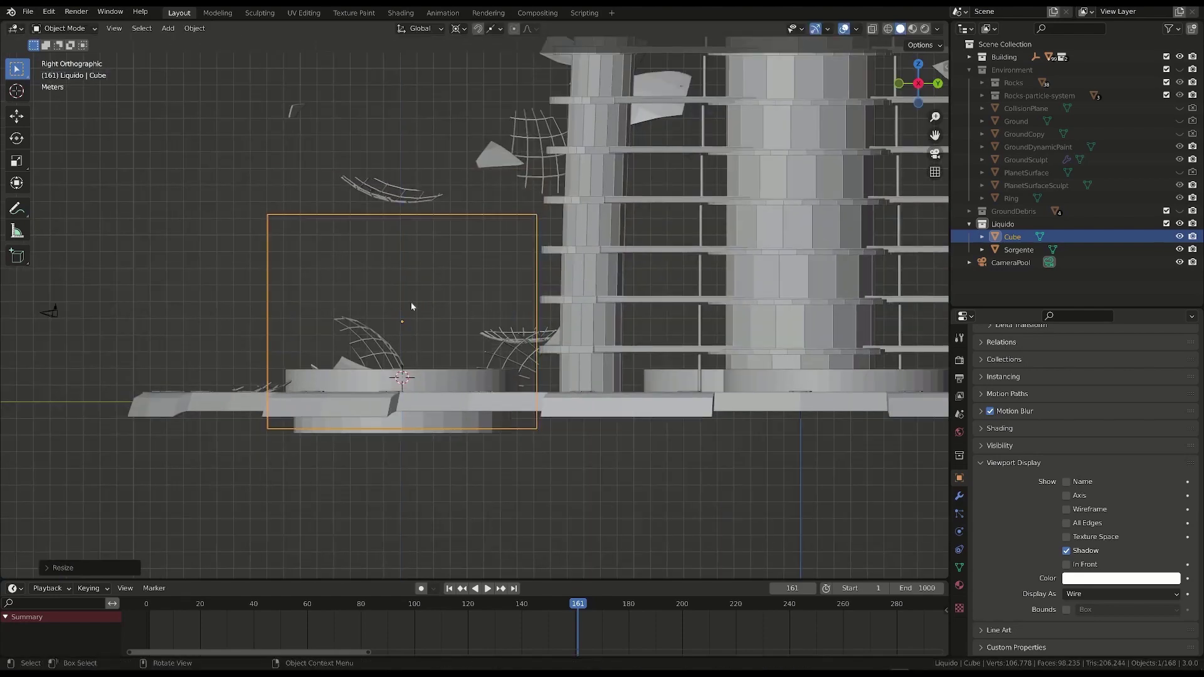
- Lower the cube along Z to about 3.89 m and apply its scale
{"action": "key", "text": "g"}
{"action": "right_click", "coordinate": [410, 317]}
{"action": "key", "text": "g"}
{"action": "key", "text": "z"}
{"action": "left_click", "coordinate": [407, 332]}
{"action": "middle_click_drag", "start_coordinate": [408, 332], "coordinate": [410, 223]}
{"action": "key", "text": "ctrl+a"}
{"action": "left_click", "coordinate": [379, 373]}
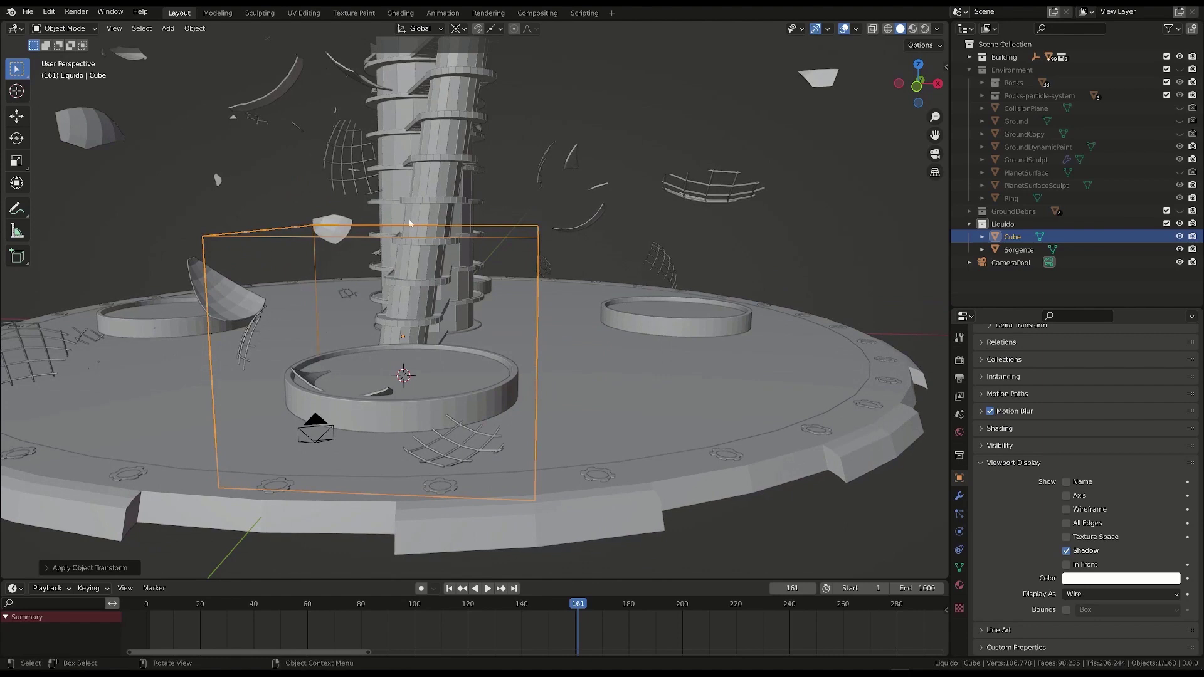
- Add Fluid physics to the cube with type Domain and domain type Liquid
{"action": "left_click", "coordinate": [451, 376]}
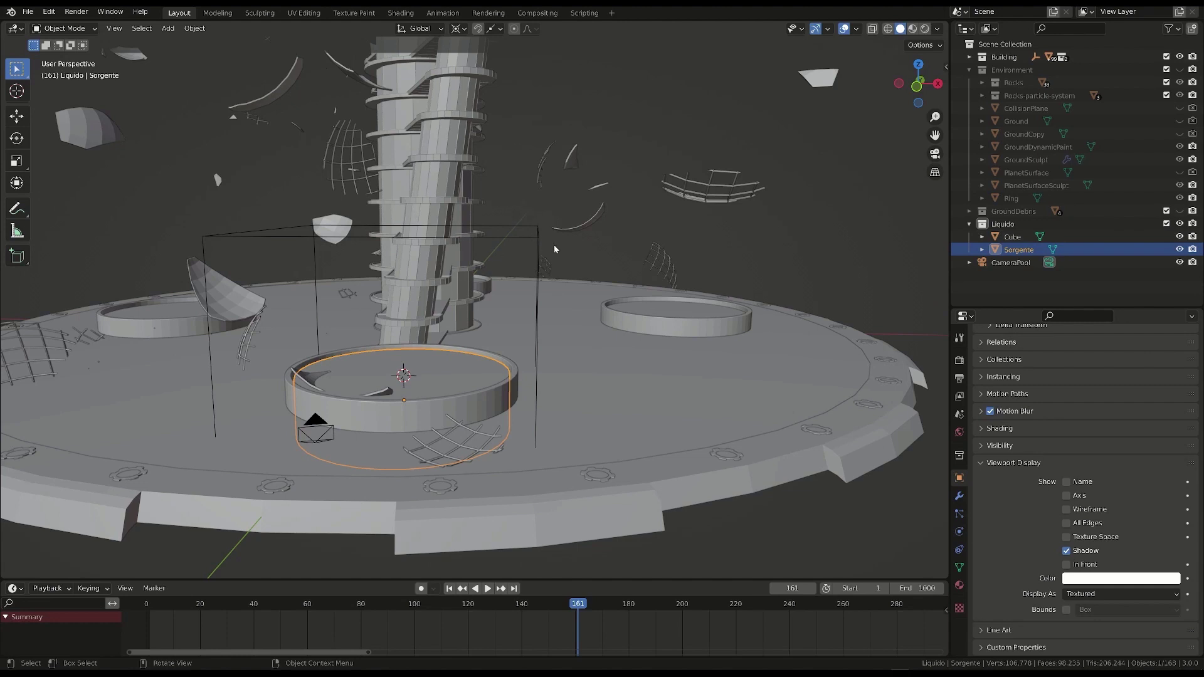
{"action": "left_click", "coordinate": [524, 246]}
{"action": "left_click", "coordinate": [958, 532]}
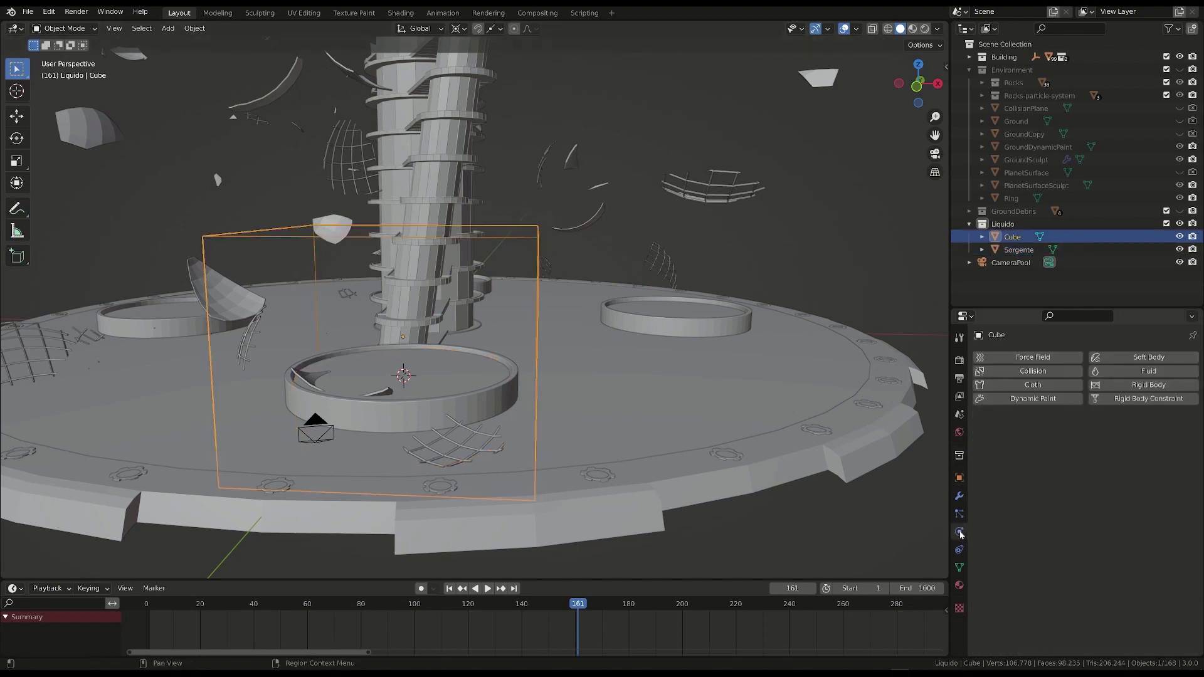
{"action": "left_click", "coordinate": [1147, 371]}
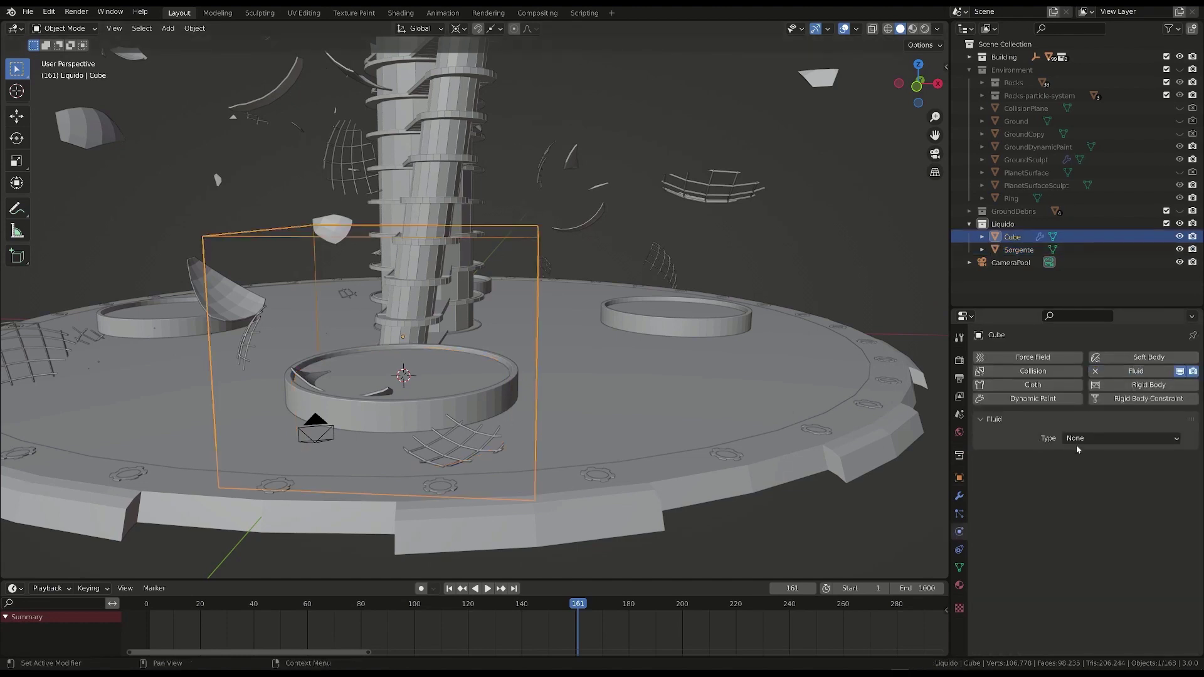
{"action": "left_click", "coordinate": [1091, 437]}
{"action": "left_click", "coordinate": [1078, 467]}
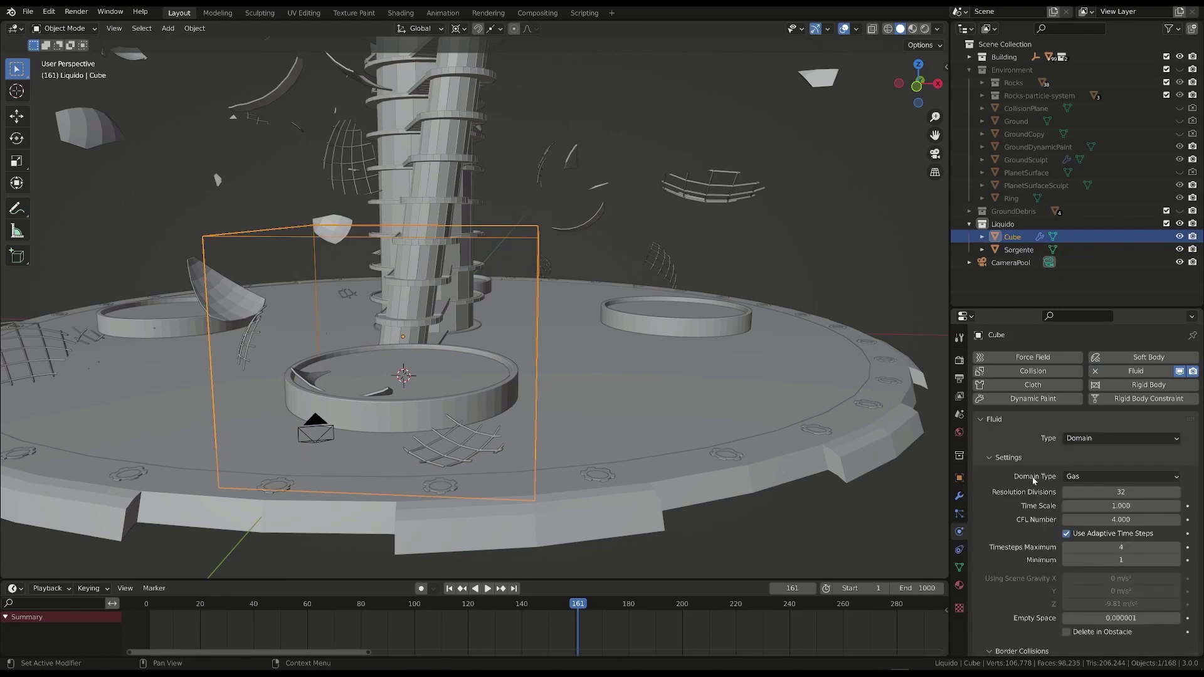
{"action": "scroll", "coordinate": [1060, 480], "scroll_direction": "down", "scroll_amount": 2}
{"action": "left_click", "coordinate": [1086, 442]}
{"action": "left_click", "coordinate": [1091, 467]}
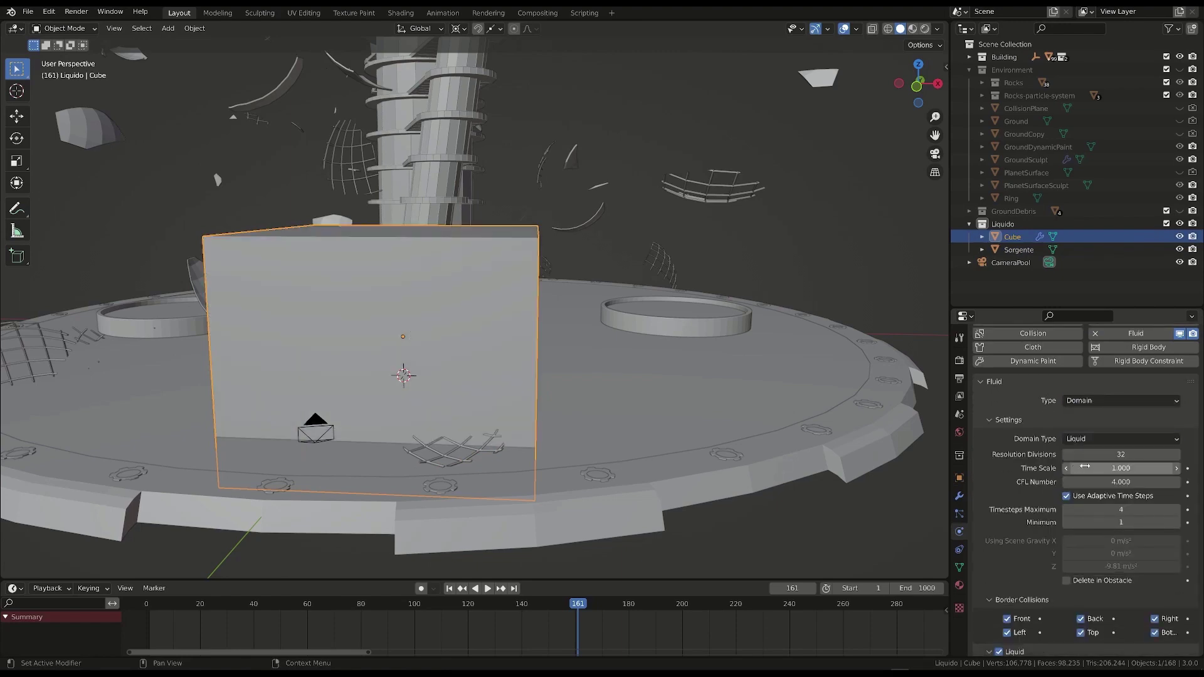
- Switch the liquid domain cube's viewport display back to Wire
{"action": "middle_click_drag", "start_coordinate": [515, 311], "coordinate": [464, 316]}
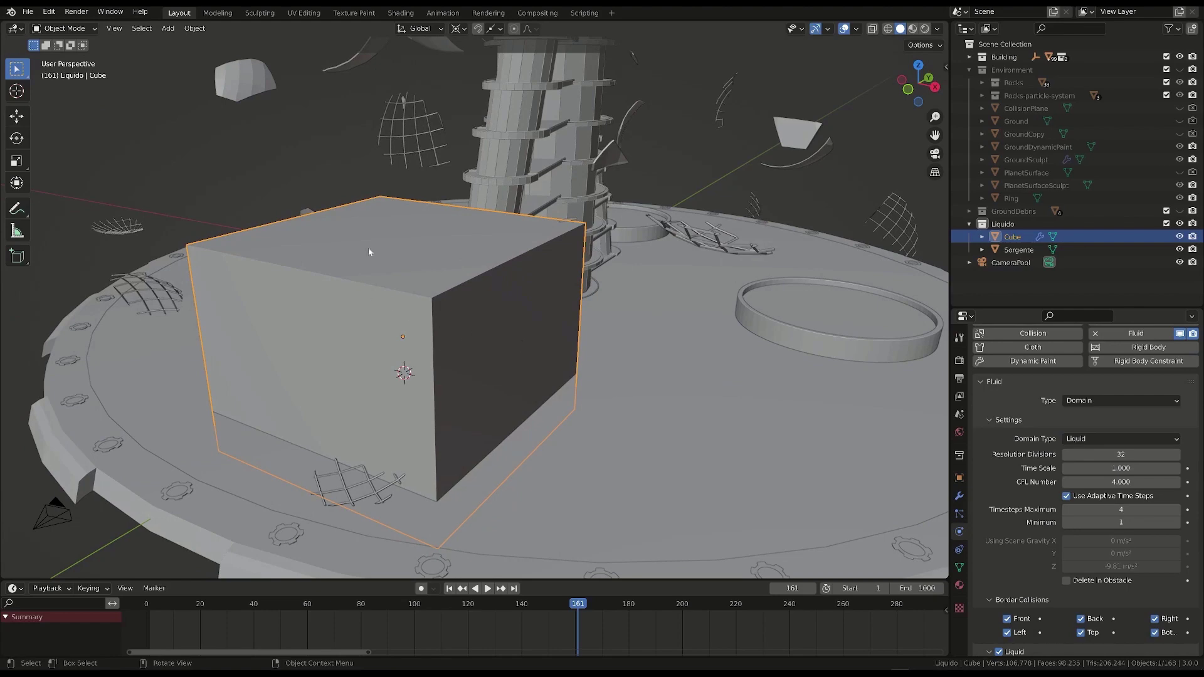
{"action": "left_click", "coordinate": [959, 478]}
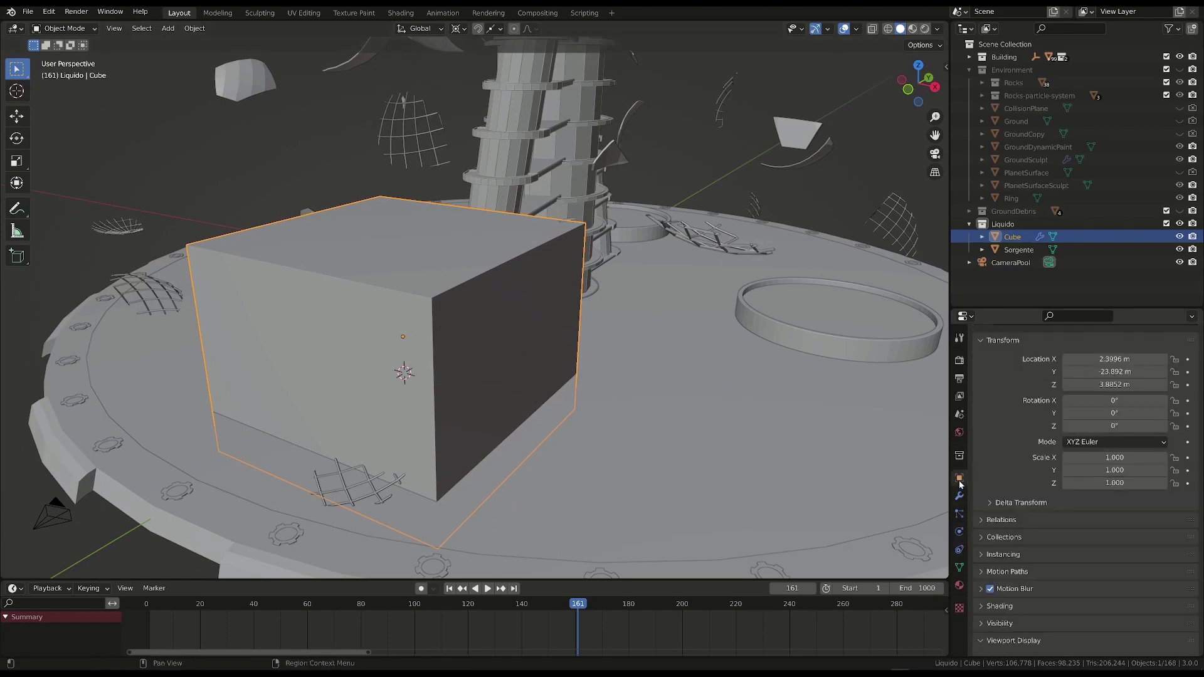
{"action": "scroll", "coordinate": [1034, 502], "scroll_direction": "down", "scroll_amount": 8}
{"action": "left_click", "coordinate": [1099, 596]}
{"action": "left_click", "coordinate": [1075, 567]}
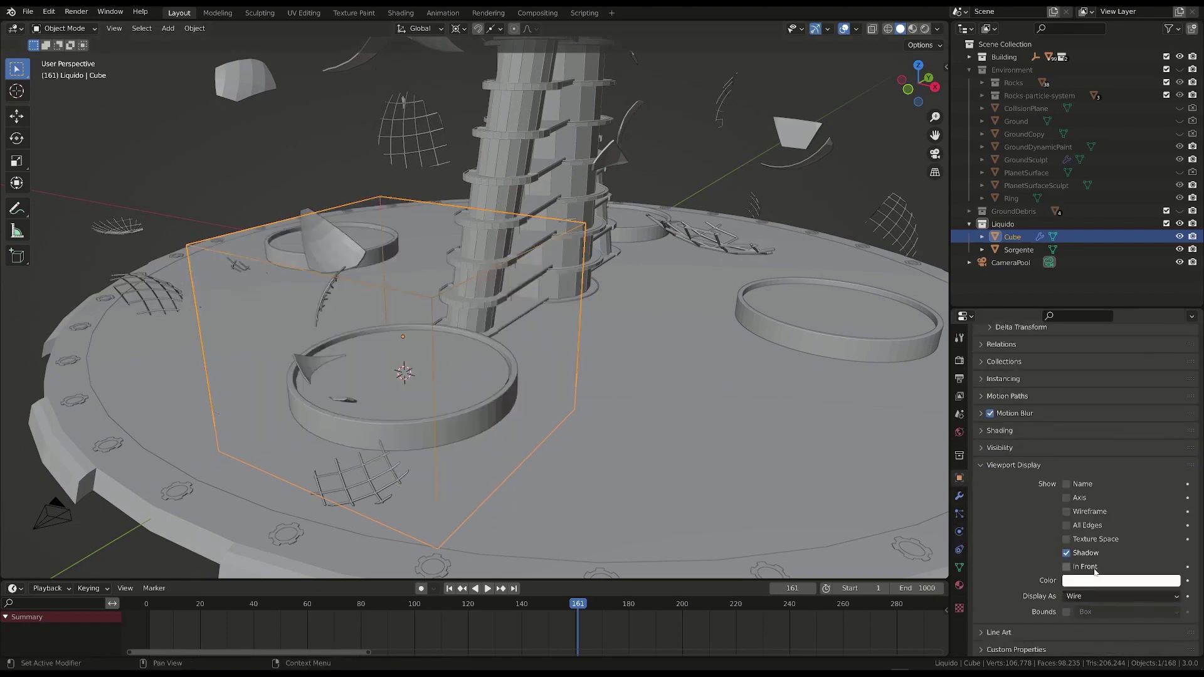
- Rename the domain cube as Dominio
{"action": "middle_click_drag", "start_coordinate": [602, 351], "coordinate": [362, 315]}
{"action": "scroll", "coordinate": [512, 270], "scroll_direction": "up", "scroll_amount": 2}
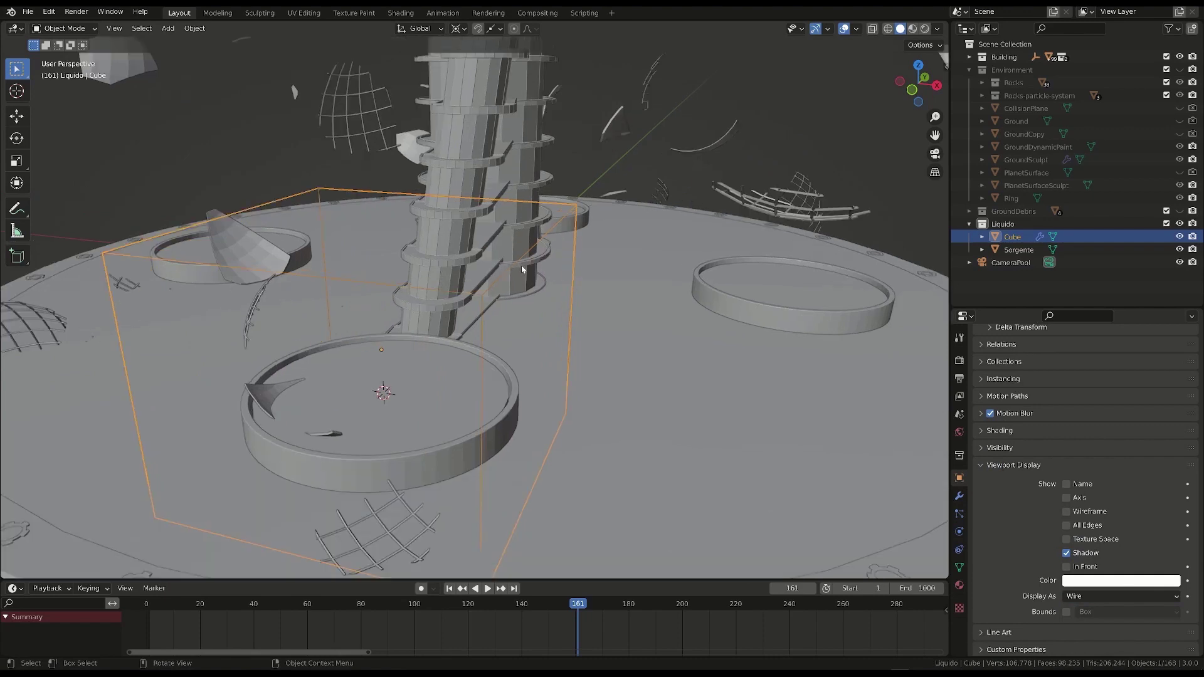
{"action": "double_click", "coordinate": [1016, 237]}
{"action": "type", "text": "Dominio"}
{"action": "key", "text": "Return"}
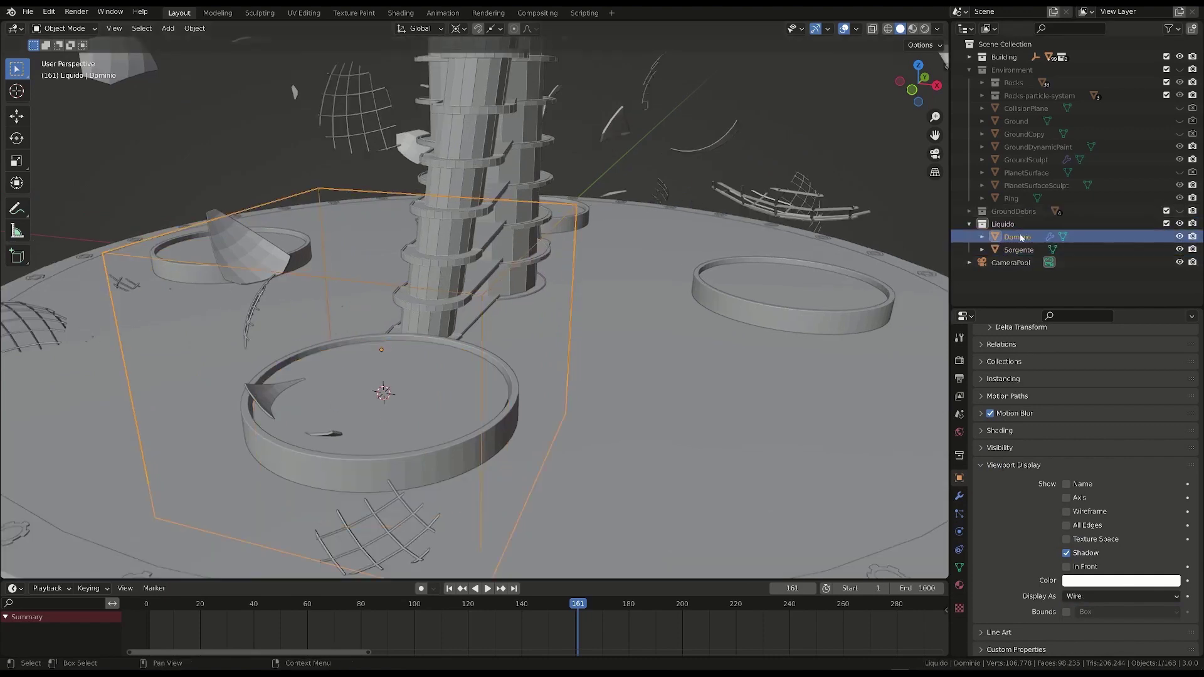
- Add Fluid physics to the Sorgente object with type Flow and flow type Liquid
{"action": "left_click", "coordinate": [1018, 249]}
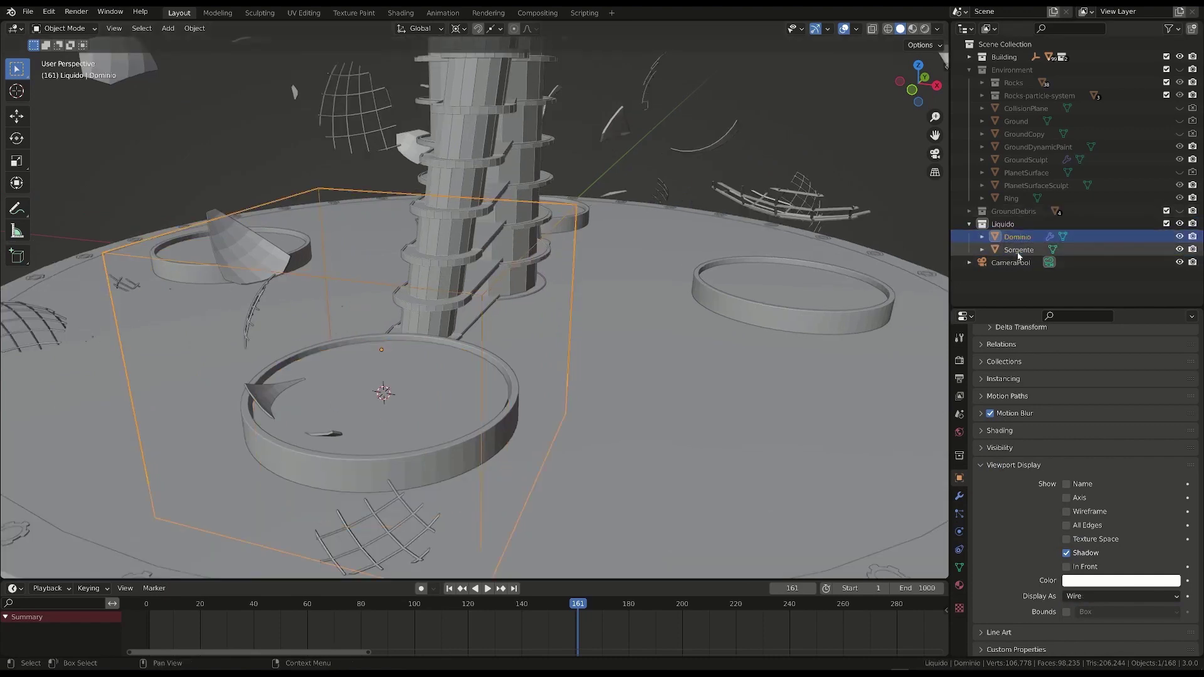
{"action": "left_click", "coordinate": [958, 532]}
{"action": "left_click", "coordinate": [1148, 371]}
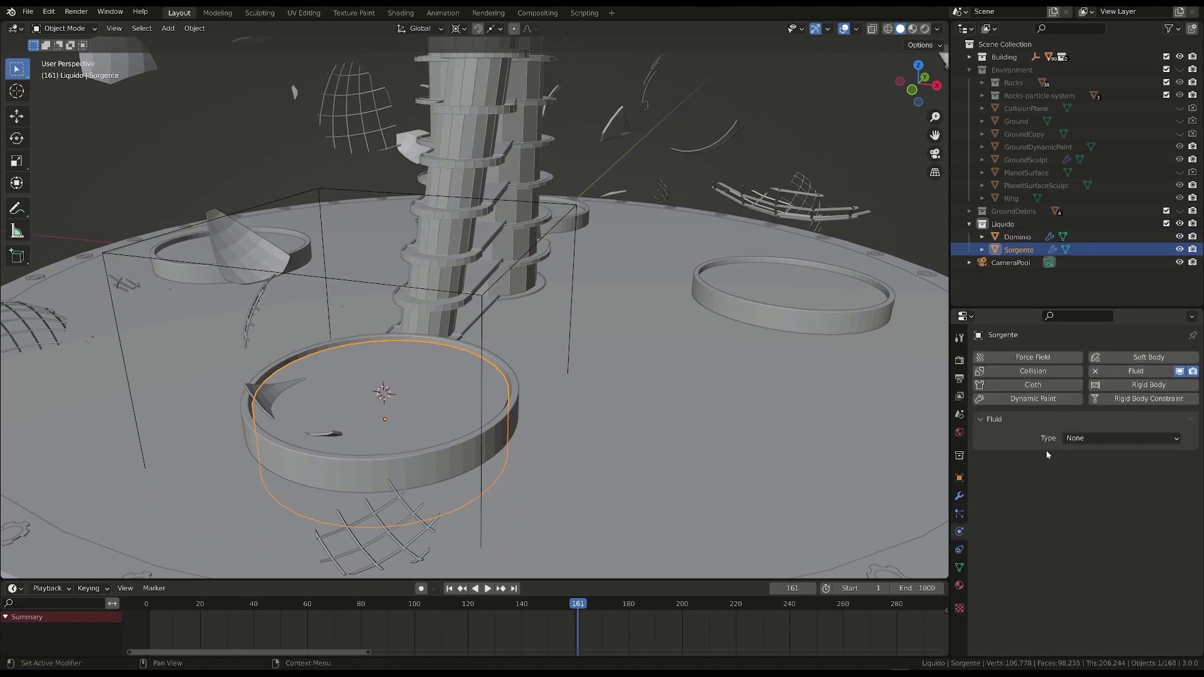
{"action": "left_click", "coordinate": [1083, 438]}
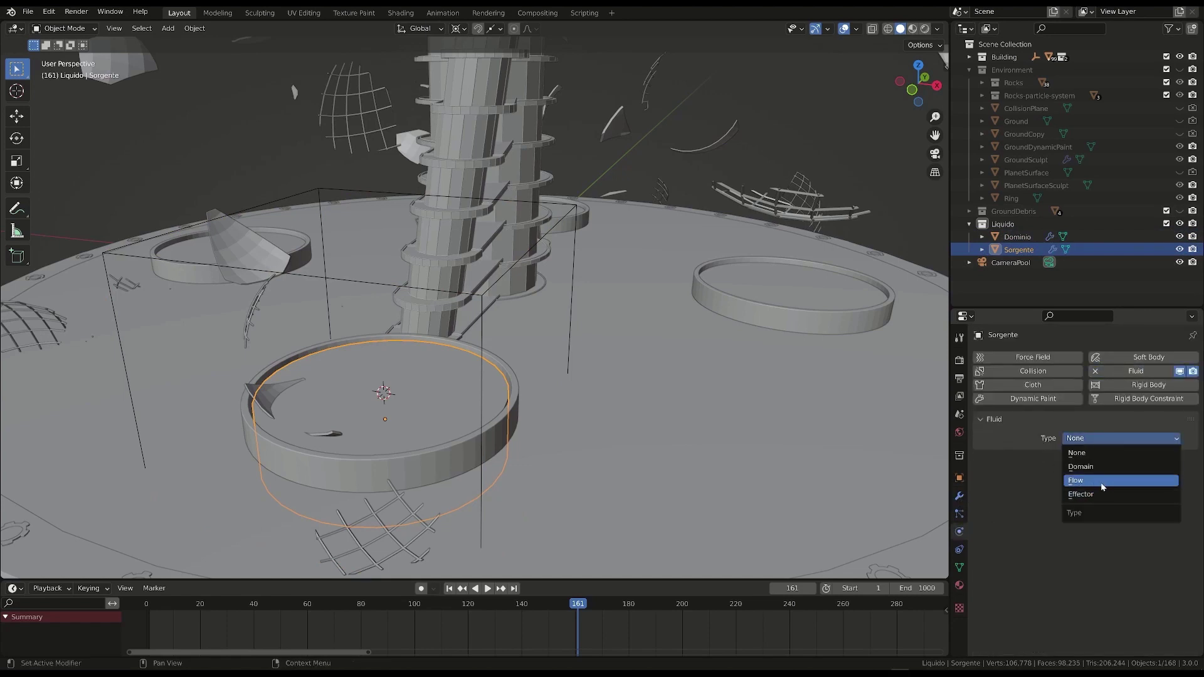
{"action": "left_click", "coordinate": [1080, 481]}
{"action": "left_click", "coordinate": [1094, 524]}
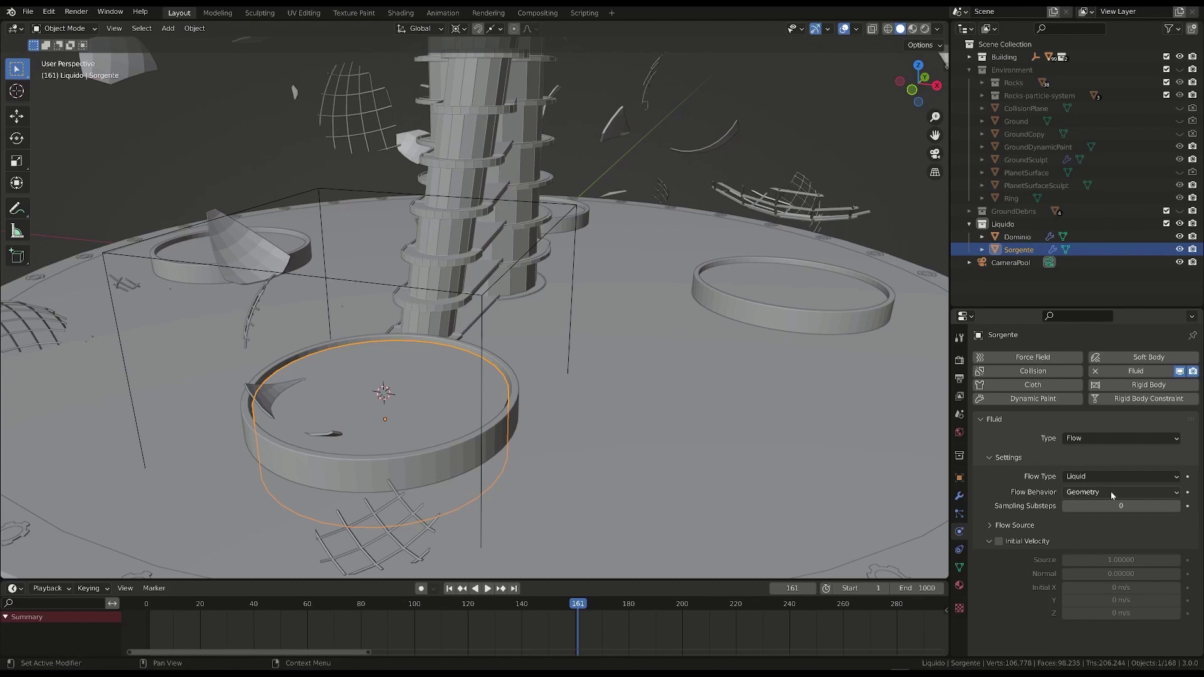
- Return the timeline to frame 1 and hide the Sorgente and BuildingGround objects in the viewport
{"action": "middle_click_drag", "start_coordinate": [439, 401], "coordinate": [393, 480]}
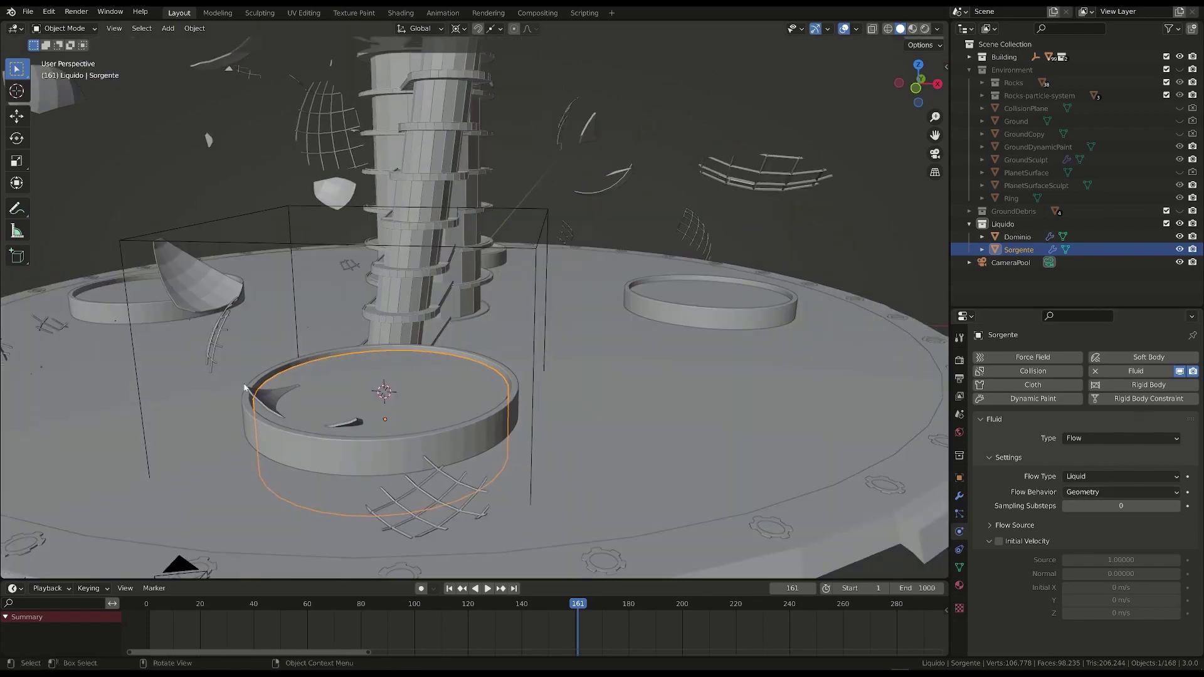
{"action": "middle_click_drag", "start_coordinate": [367, 405], "coordinate": [403, 408]}
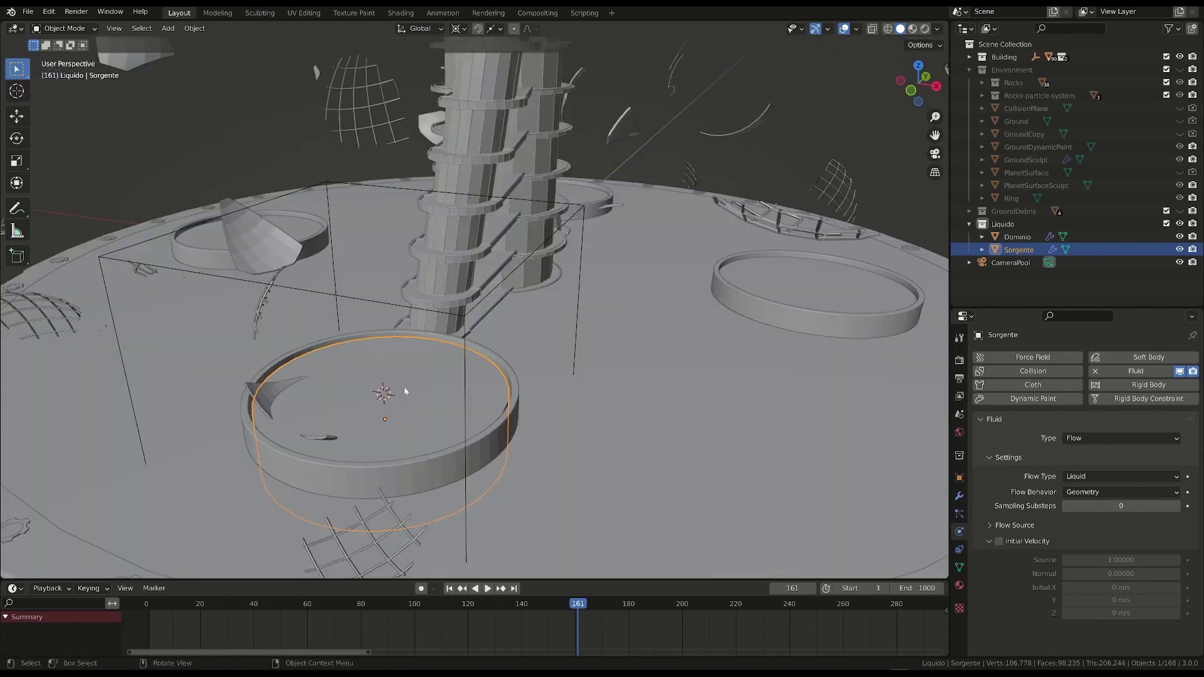
{"action": "middle_click_drag", "start_coordinate": [398, 375], "coordinate": [590, 362]}
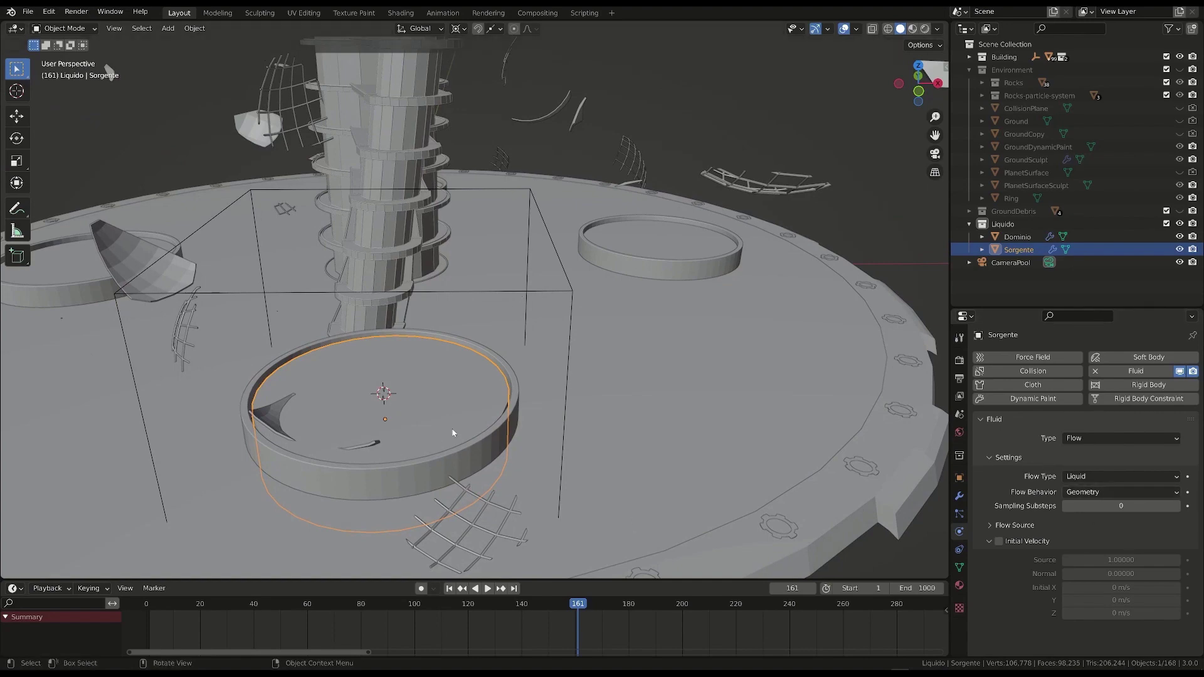
{"action": "middle_click_drag", "start_coordinate": [440, 393], "coordinate": [540, 414]}
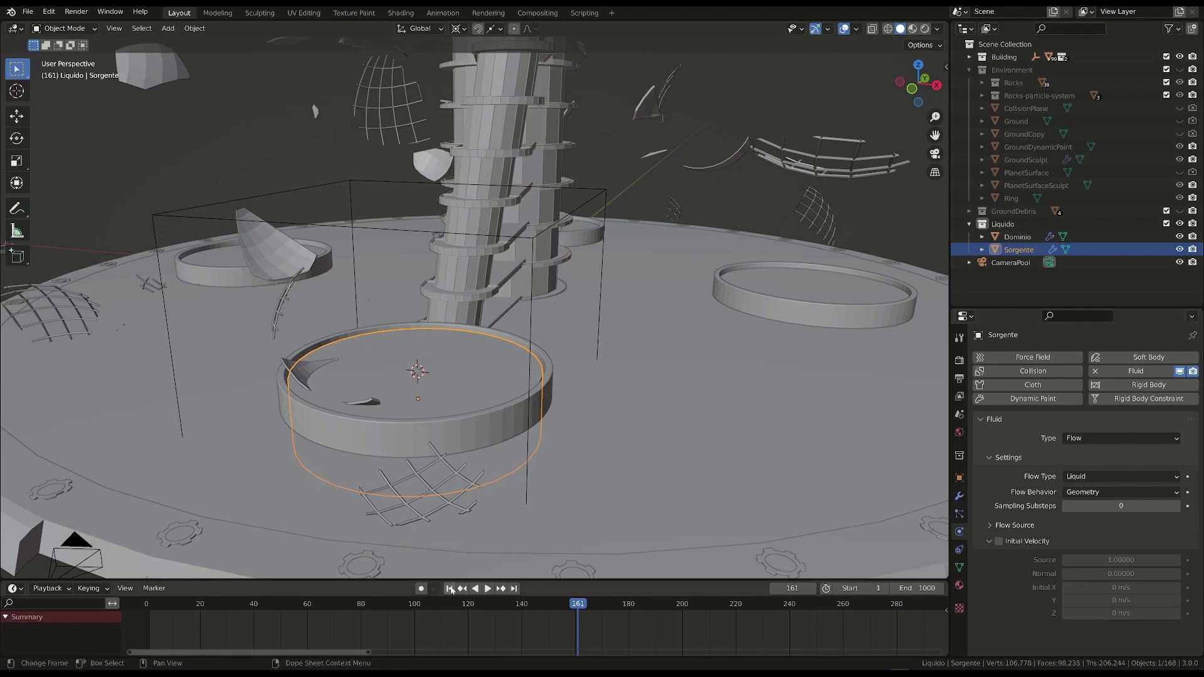
{"action": "left_click", "coordinate": [449, 588]}
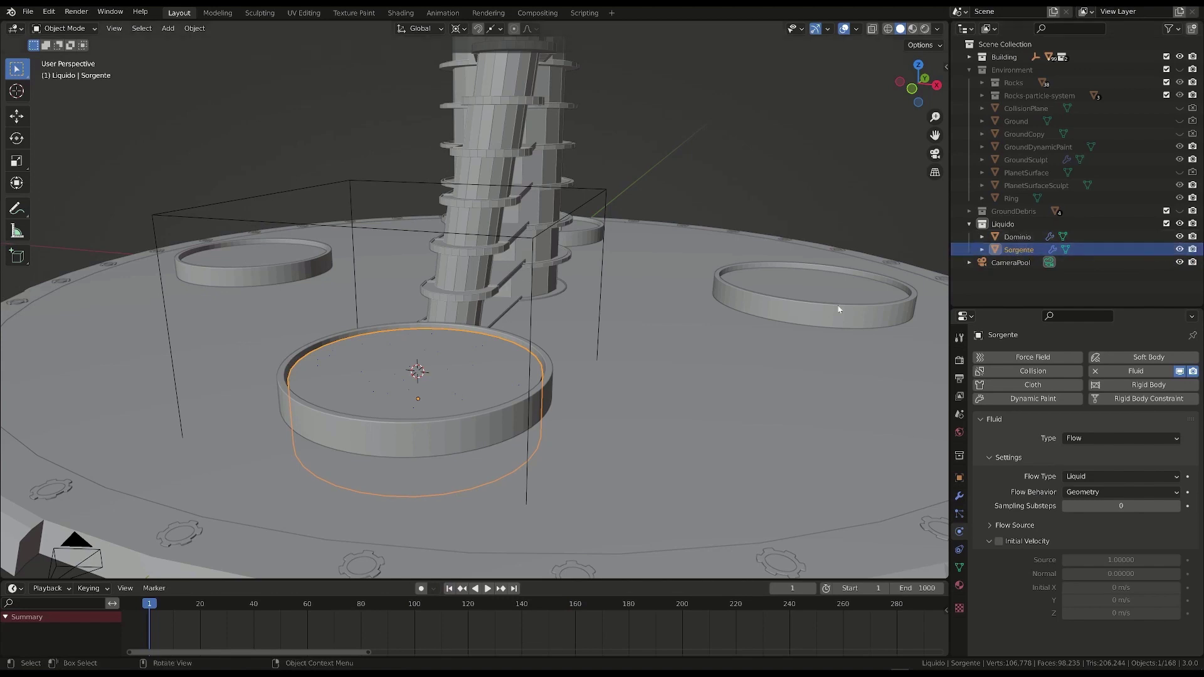
{"action": "left_click", "coordinate": [1180, 250]}
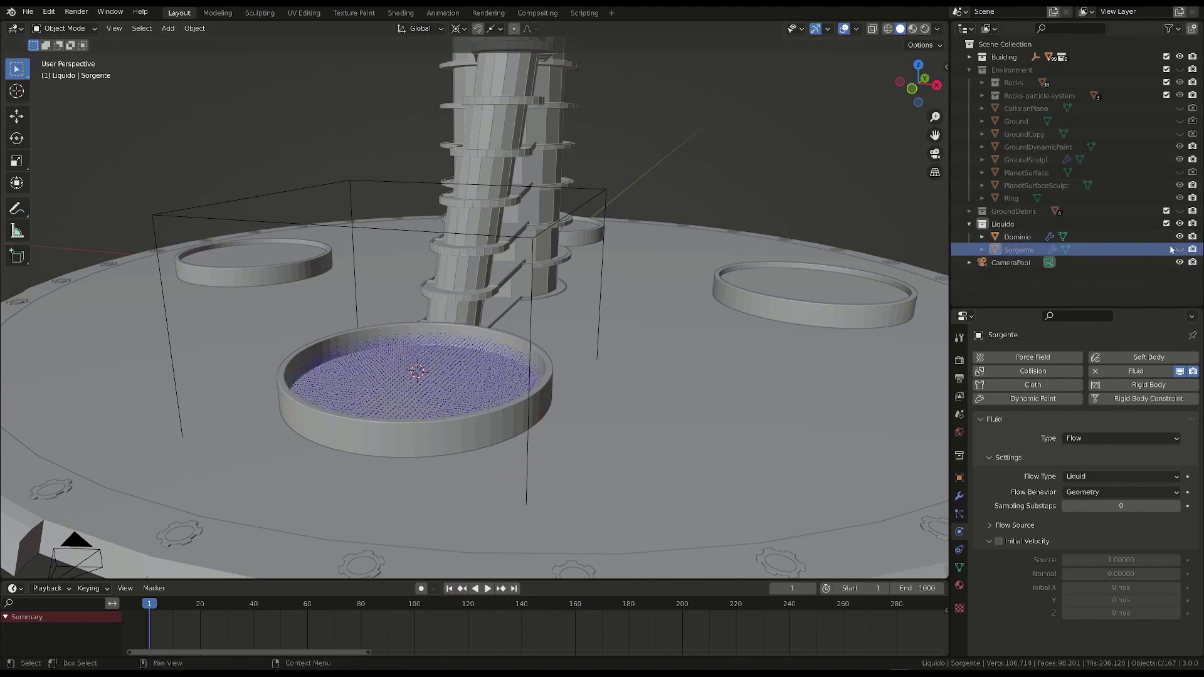
{"action": "middle_click_drag", "start_coordinate": [416, 350], "coordinate": [463, 353]}
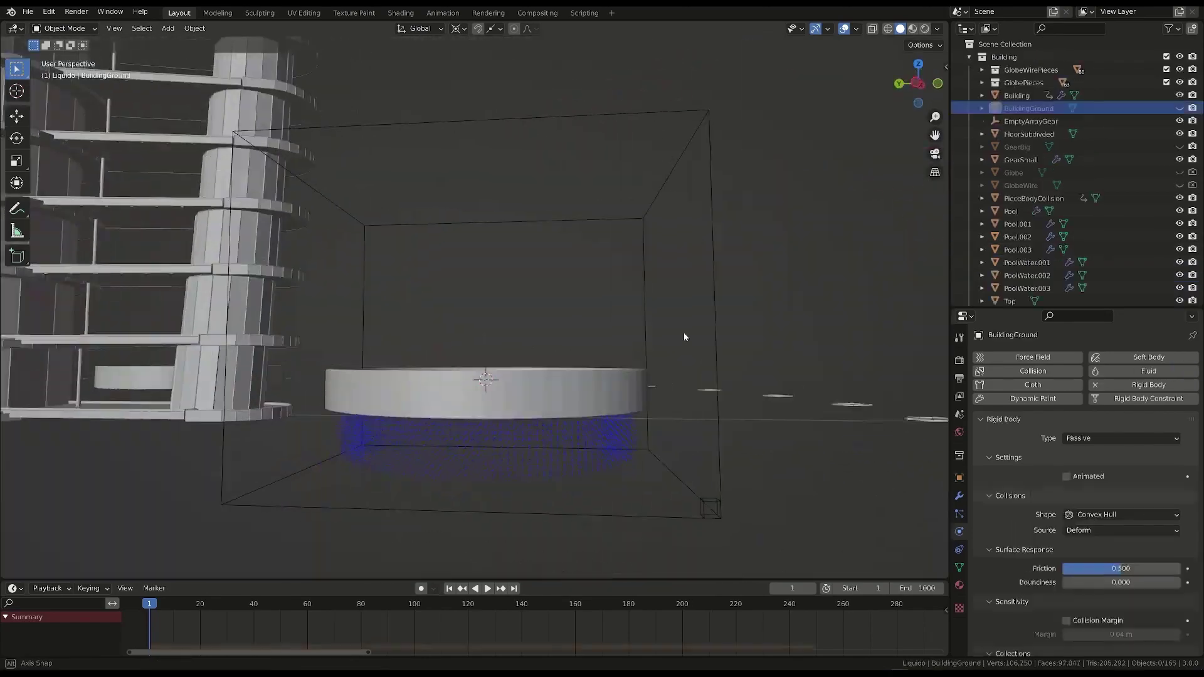
- Play the liquid simulation through frame 161, pausing to examine how the particles behave around the front pool
{"action": "middle_click_drag", "start_coordinate": [684, 337], "coordinate": [508, 384]}
{"action": "middle_click_drag", "start_coordinate": [351, 317], "coordinate": [518, 393]}
{"action": "key", "text": "space"}
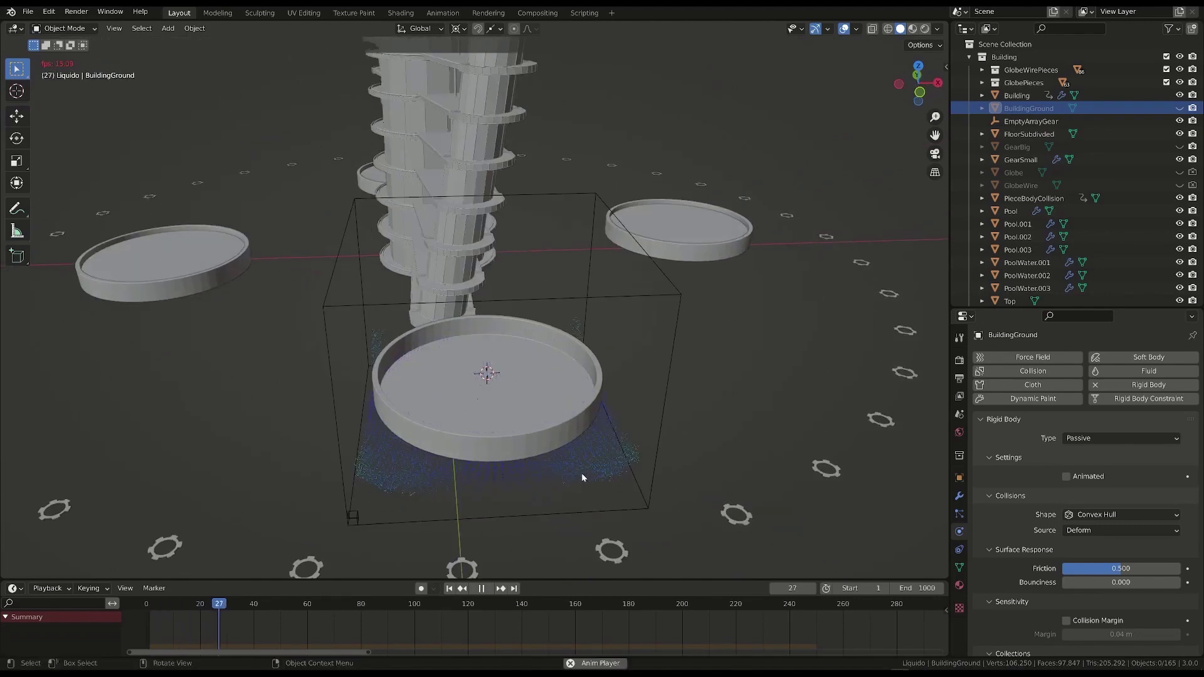
{"action": "scroll", "coordinate": [581, 473], "scroll_direction": "up", "scroll_amount": 2}
{"action": "middle_click_drag", "start_coordinate": [565, 463], "coordinate": [560, 443]}
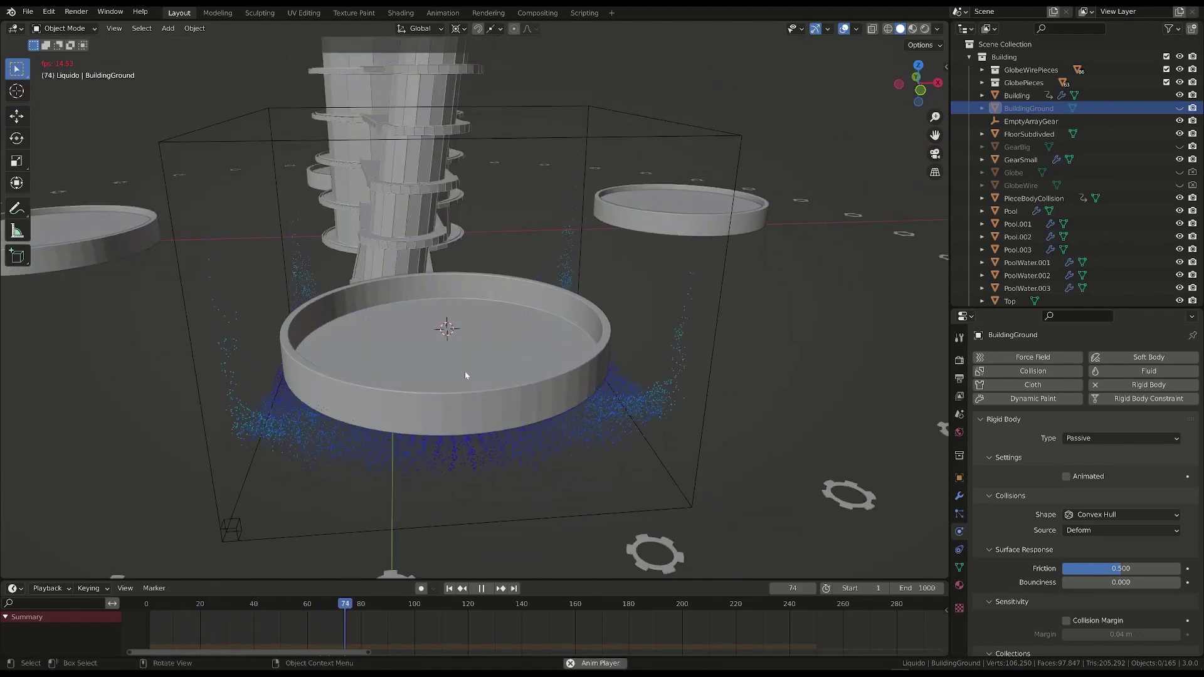
{"action": "key", "text": "space"}
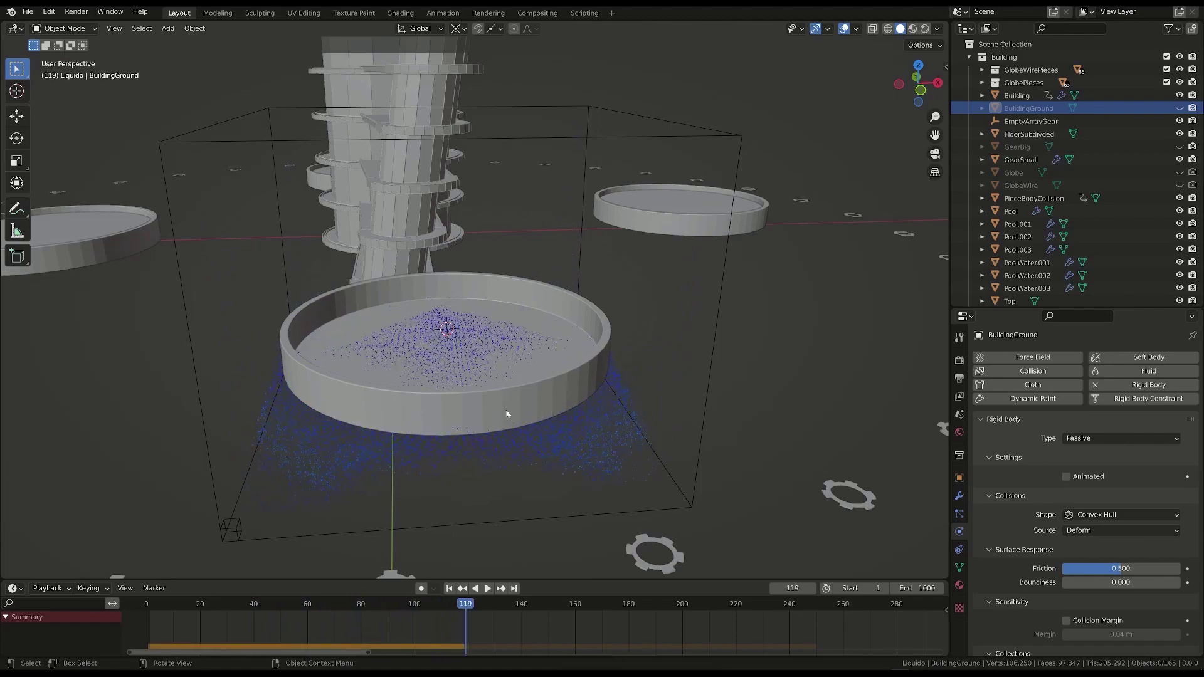
{"action": "mouse_move", "coordinate": [505, 412]}
{"action": "middle_mouse_down"}
{"action": "mouse_move", "coordinate": [677, 352]}
{"action": "mouse_move", "coordinate": [584, 353]}
{"action": "mouse_move", "coordinate": [516, 400]}
{"action": "middle_mouse_up"}
{"action": "key", "text": "space"}
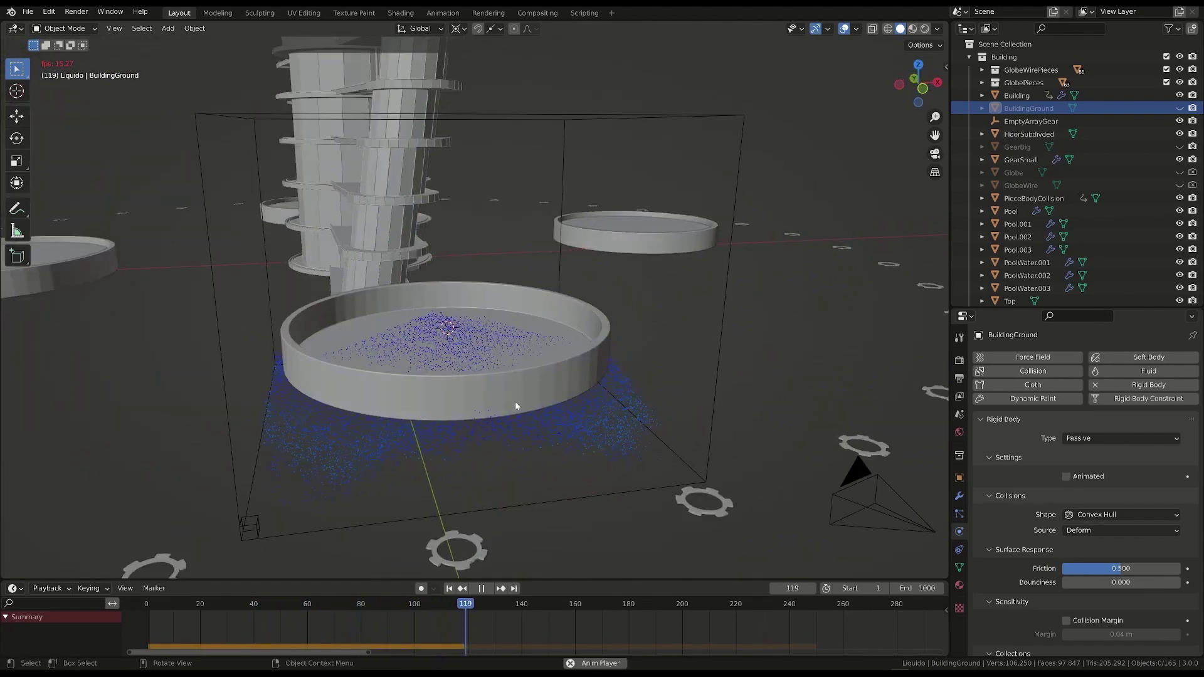
{"action": "key", "text": "space"}
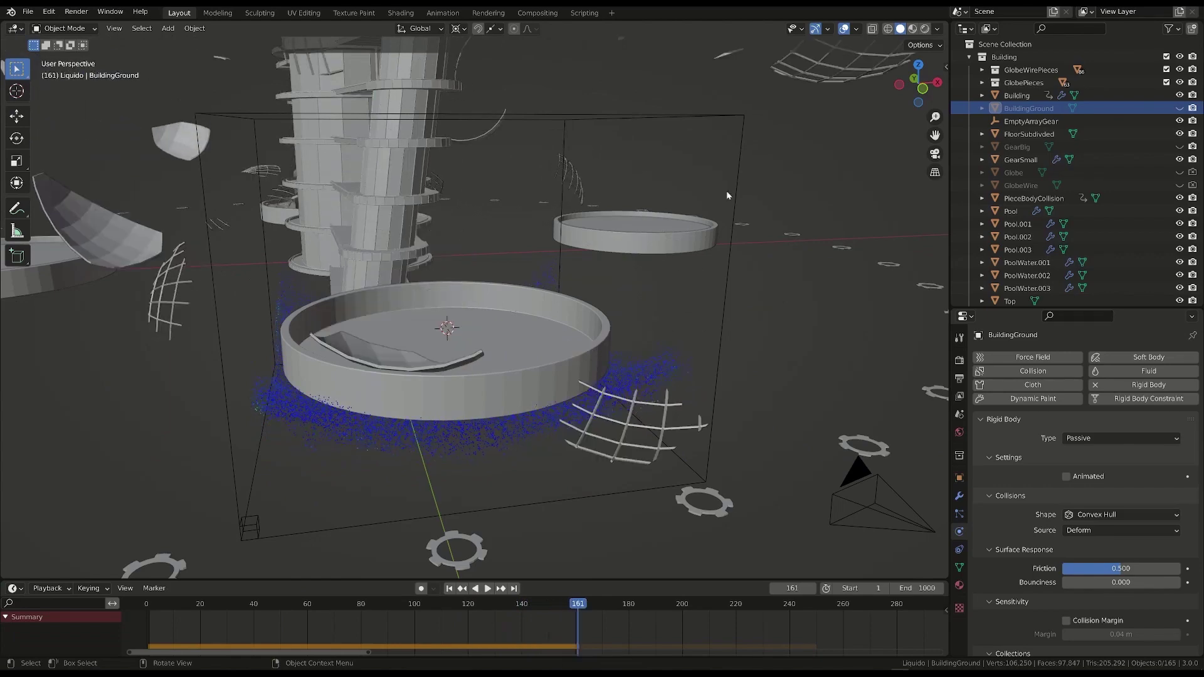
- Select the Dominio cube and the front pool in turn and inspect the particles around them from several angles
{"action": "middle_click_drag", "start_coordinate": [710, 209], "coordinate": [262, 48]}
{"action": "left_click", "coordinate": [570, 185]}
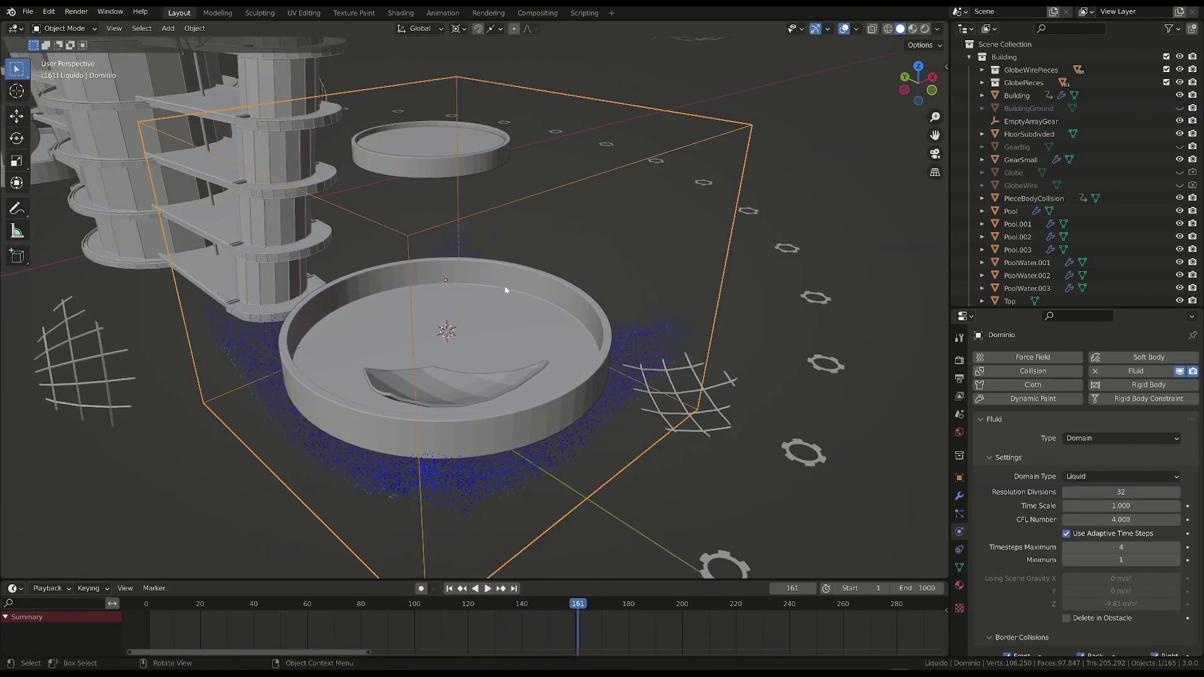
{"action": "left_click", "coordinate": [512, 302]}
{"action": "middle_click_drag", "start_coordinate": [511, 302], "coordinate": [494, 484]}
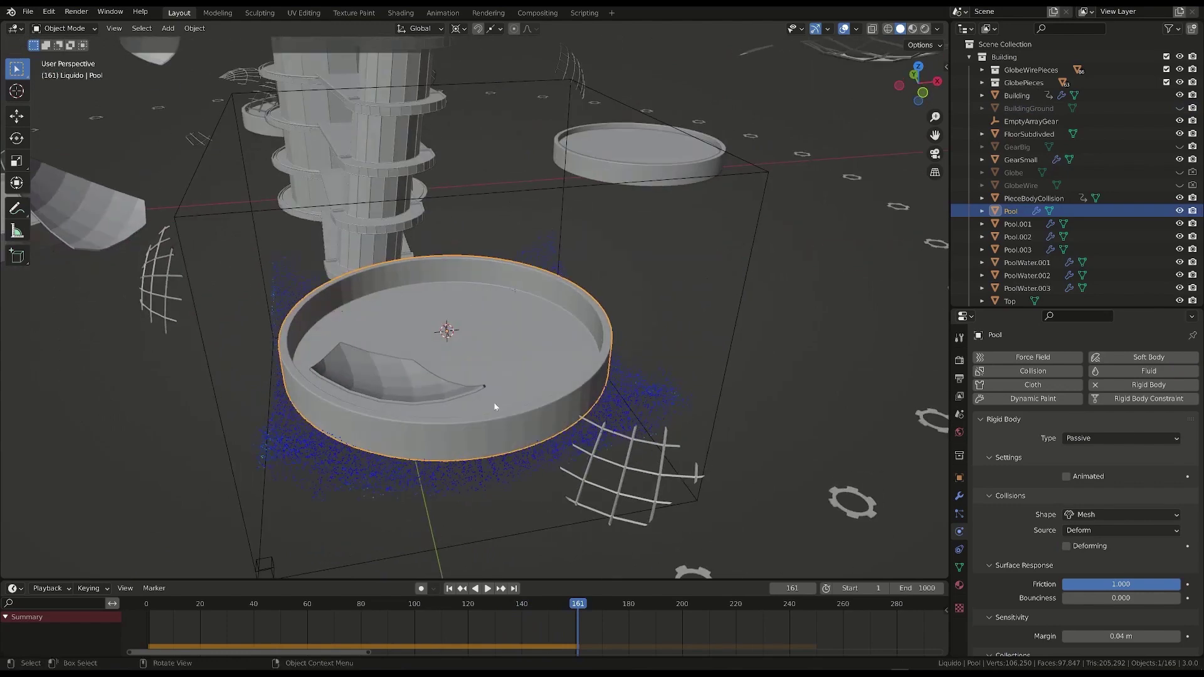
{"action": "middle_click_drag", "start_coordinate": [607, 327], "coordinate": [527, 343]}
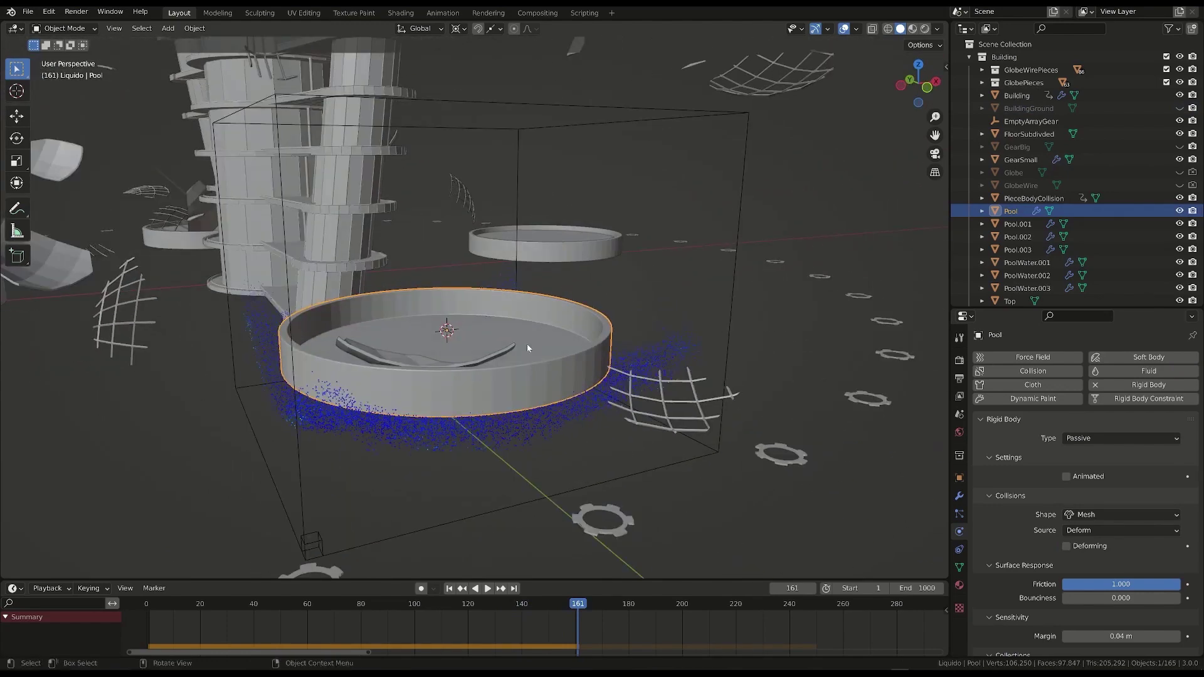
- Return to frame 1 and examine the liquid particles inside the front pool up close
{"action": "key", "text": "shift+Left"}
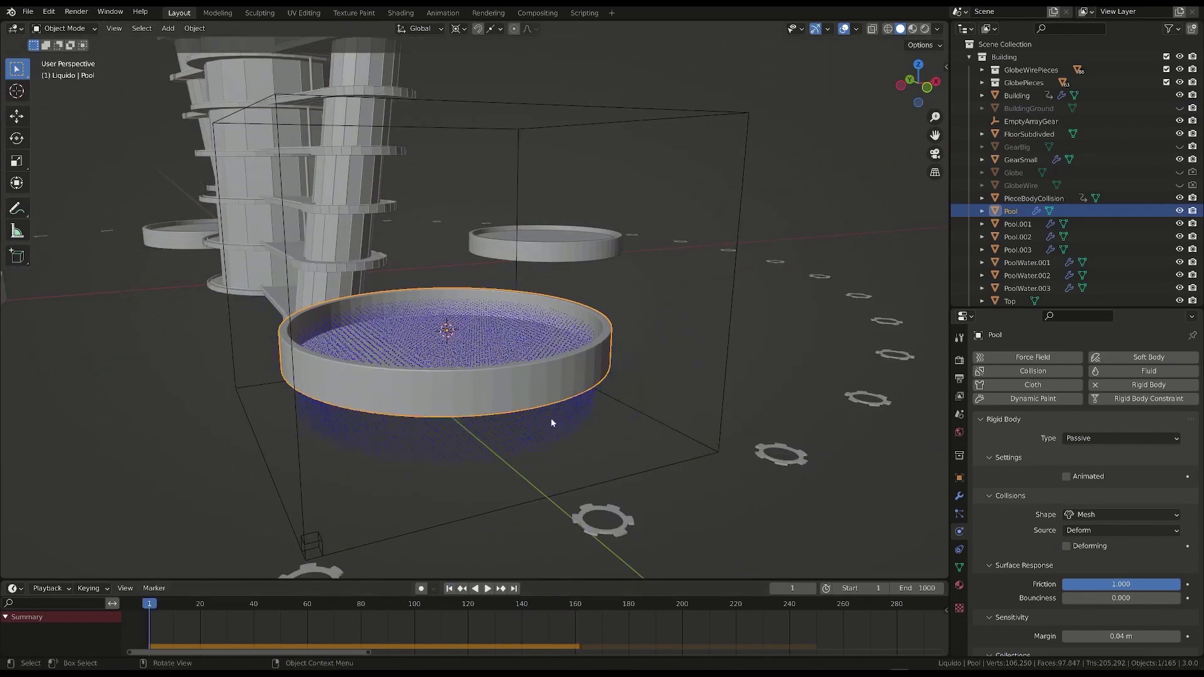
{"action": "scroll", "coordinate": [527, 384], "scroll_direction": "up", "scroll_amount": 6}
{"action": "middle_click_drag", "start_coordinate": [454, 363], "coordinate": [399, 390]}
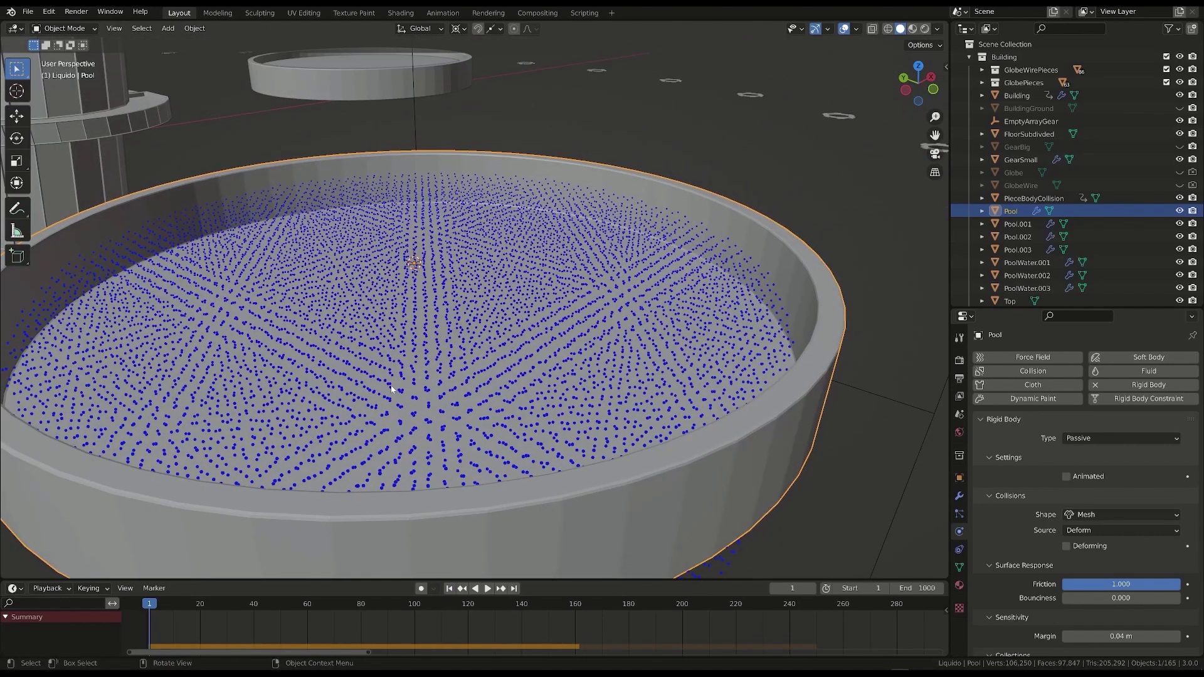
{"action": "scroll", "coordinate": [391, 387], "scroll_direction": "up", "scroll_amount": 3}
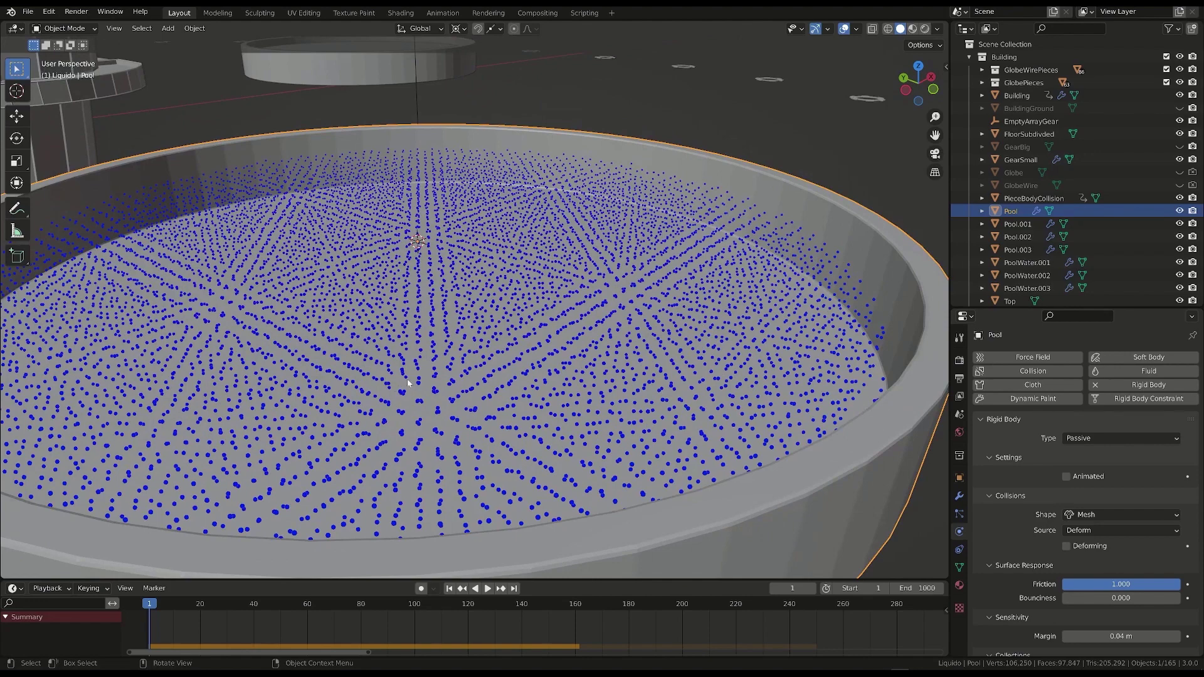
{"action": "scroll", "coordinate": [408, 382], "scroll_direction": "down", "scroll_amount": 5}
{"action": "scroll", "coordinate": [423, 370], "scroll_direction": "up", "scroll_amount": 3}
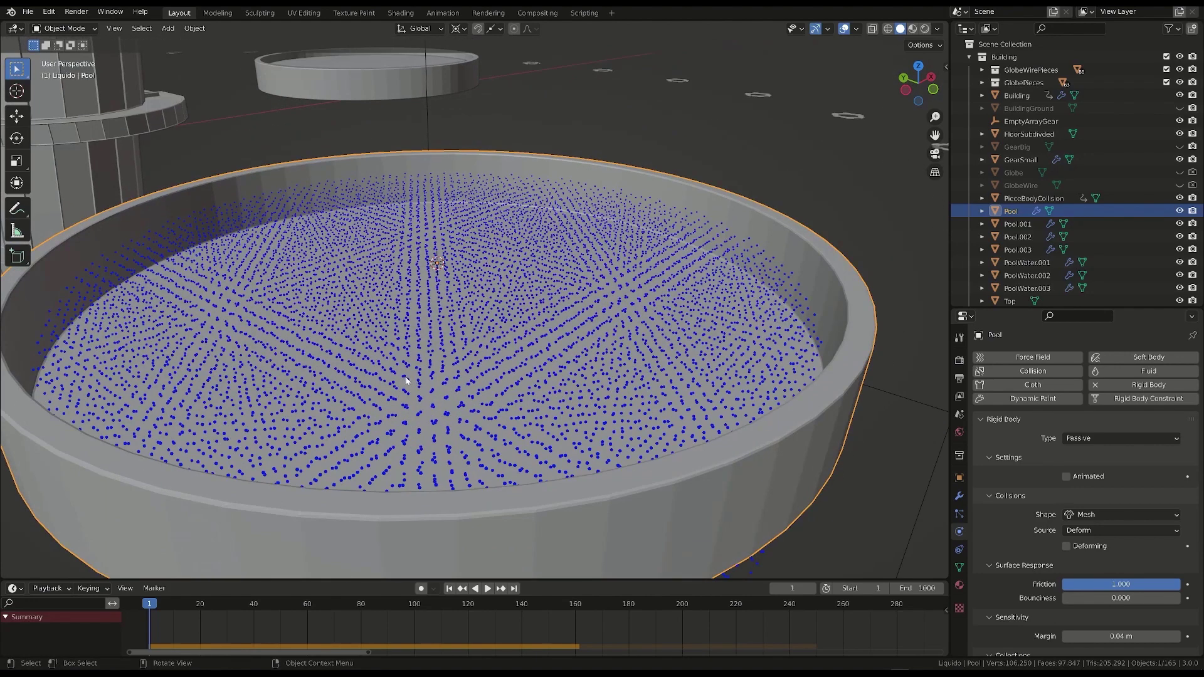
{"action": "middle_click_drag", "start_coordinate": [411, 379], "coordinate": [407, 389]}
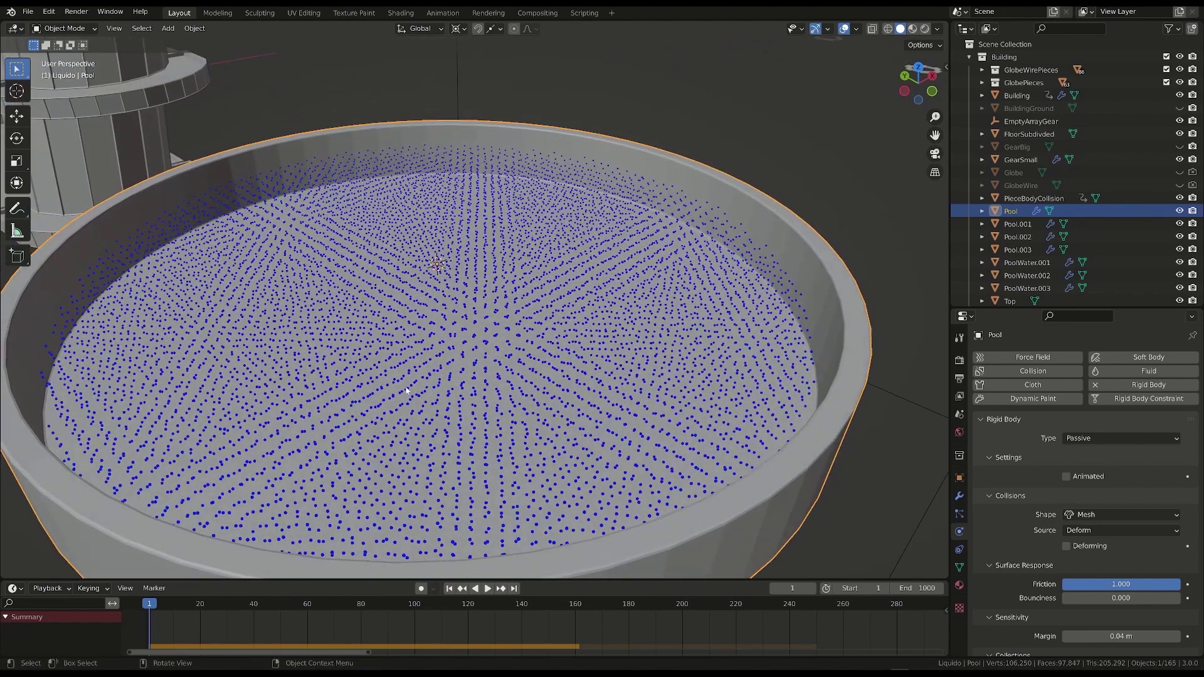
{"action": "scroll", "coordinate": [407, 393], "scroll_direction": "down", "scroll_amount": 3}
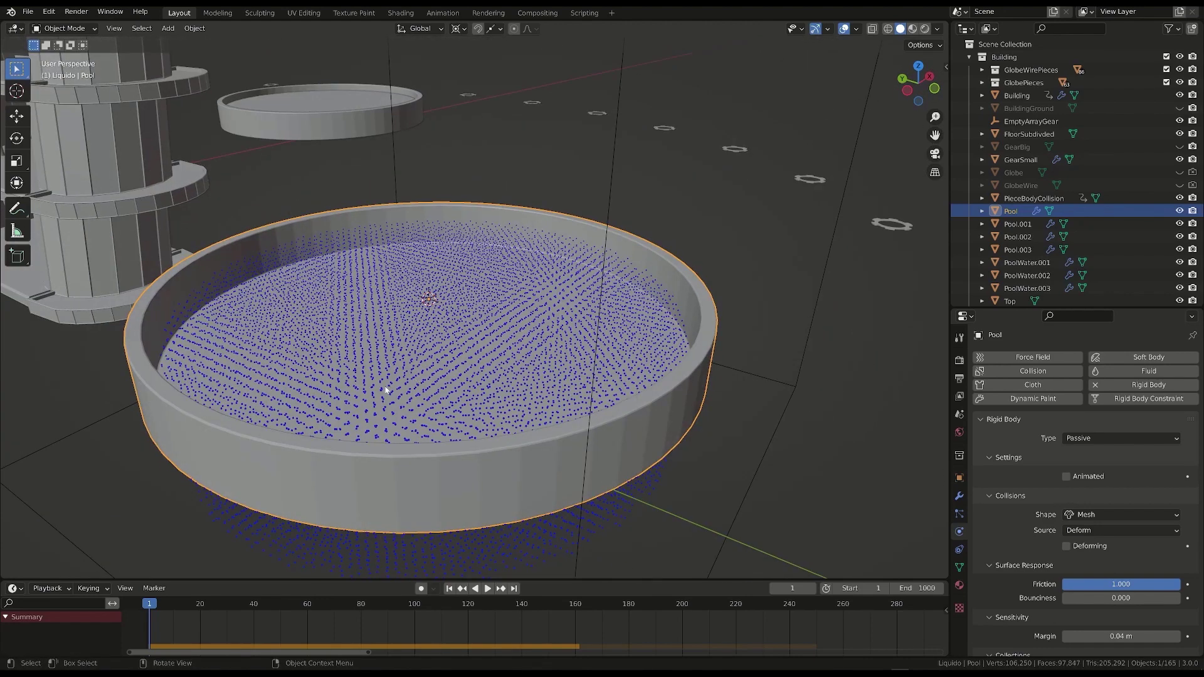
{"action": "scroll", "coordinate": [385, 390], "scroll_direction": "up", "scroll_amount": 2}
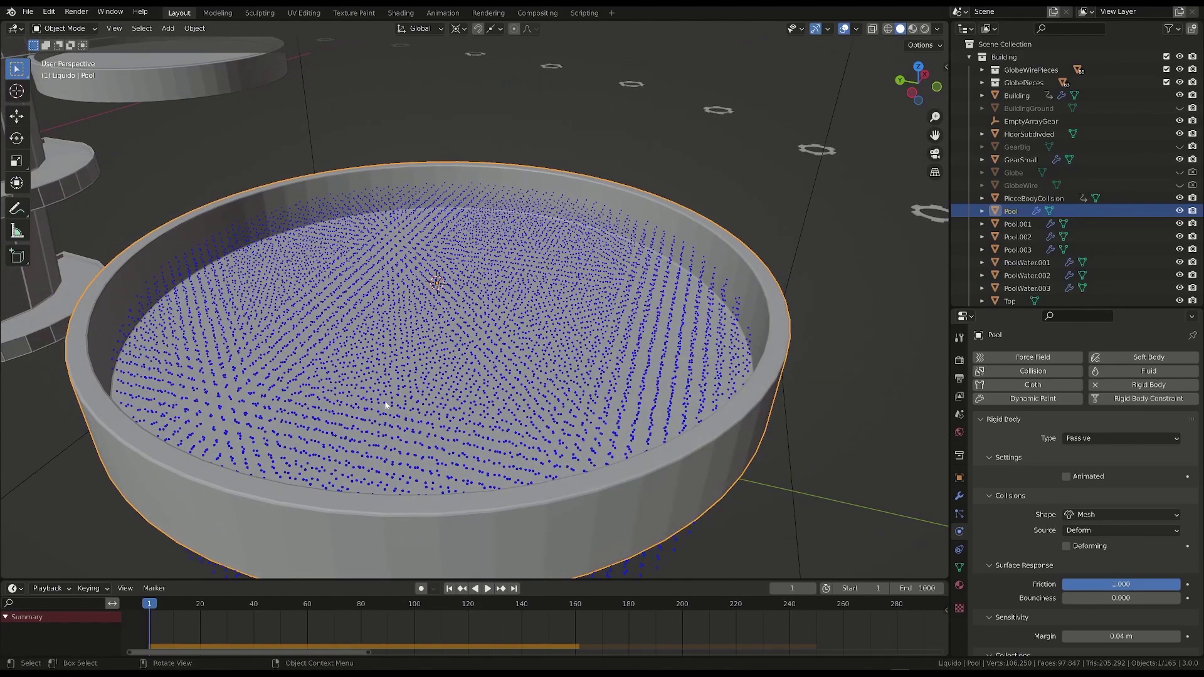
- Select the Dominio cube and examine its extent around the pool and the particles
{"action": "scroll", "coordinate": [390, 406], "scroll_direction": "down", "scroll_amount": 3}
{"action": "middle_click_drag", "start_coordinate": [417, 335], "coordinate": [618, 444]}
{"action": "left_click", "coordinate": [618, 444]}
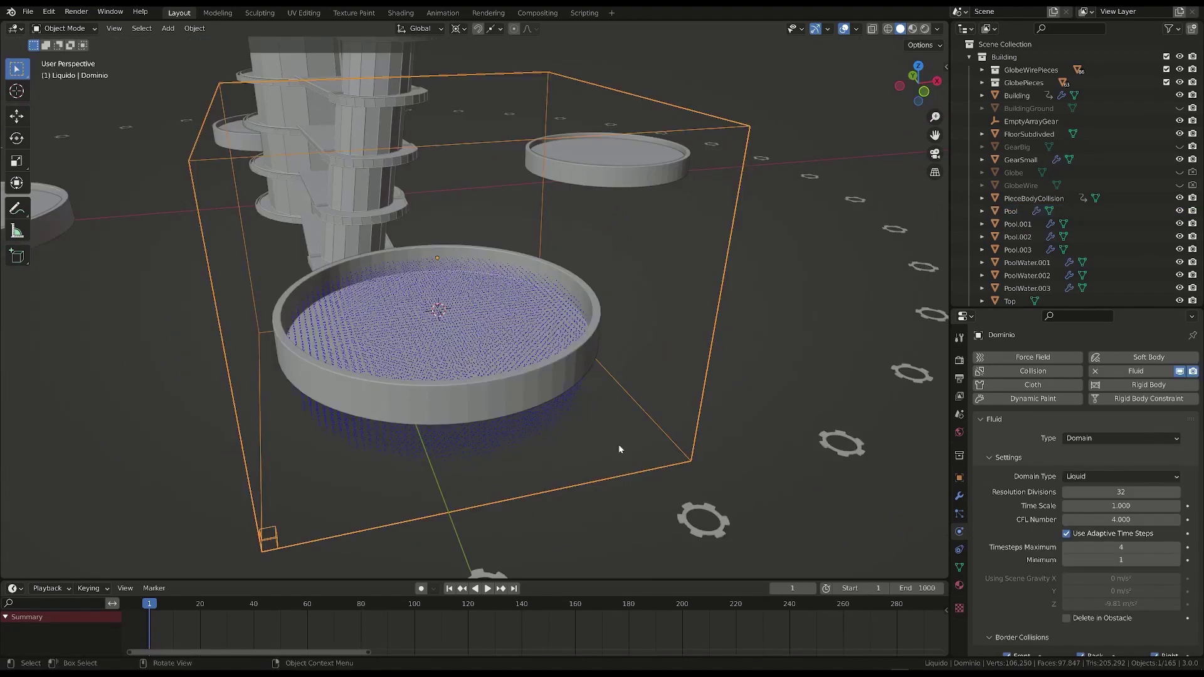
{"action": "middle_click_drag", "start_coordinate": [421, 385], "coordinate": [360, 324]}
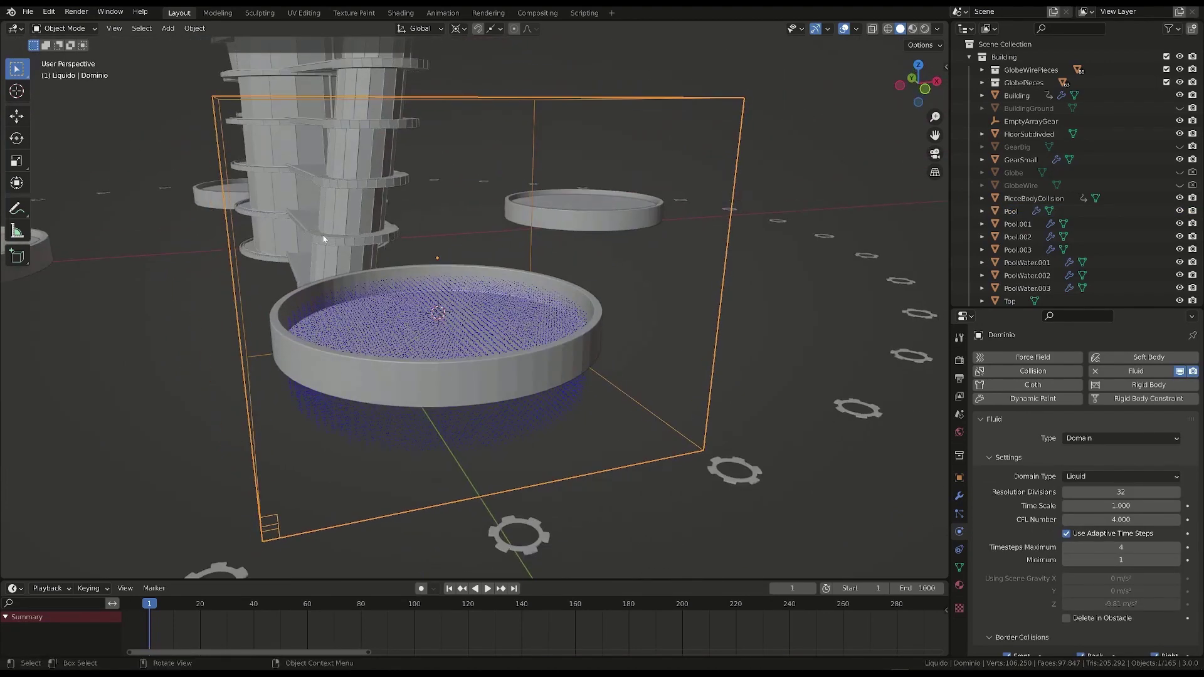
{"action": "middle_click_drag", "start_coordinate": [377, 397], "coordinate": [351, 414]}
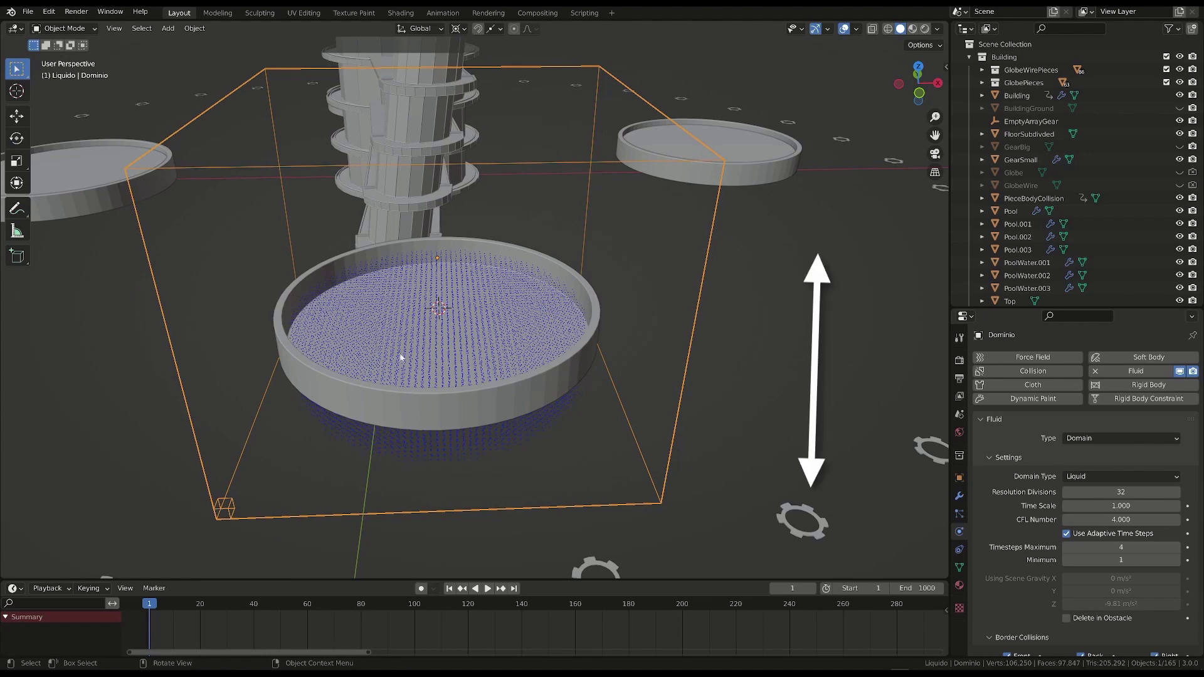
{"action": "middle_click_drag", "start_coordinate": [402, 367], "coordinate": [344, 333]}
- Duplicate the front pool in place and rename the copy as ContenitoreLiquido
{"action": "left_click", "coordinate": [285, 345]}
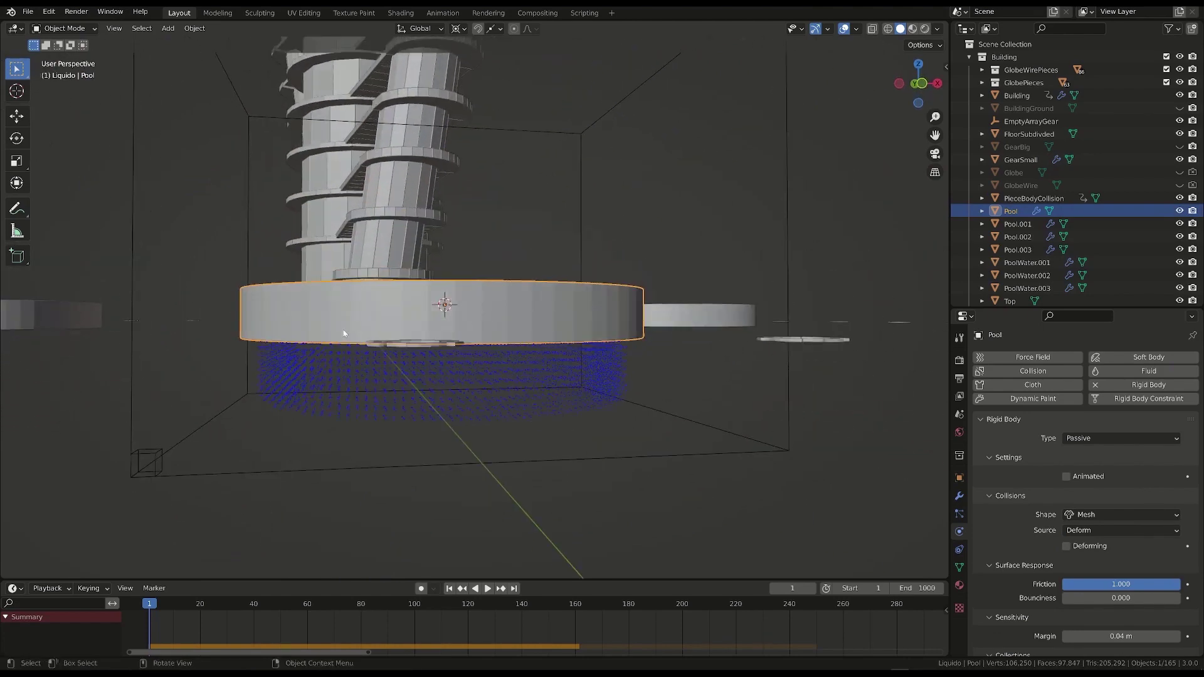
{"action": "middle_click_drag", "start_coordinate": [408, 381], "coordinate": [419, 404]}
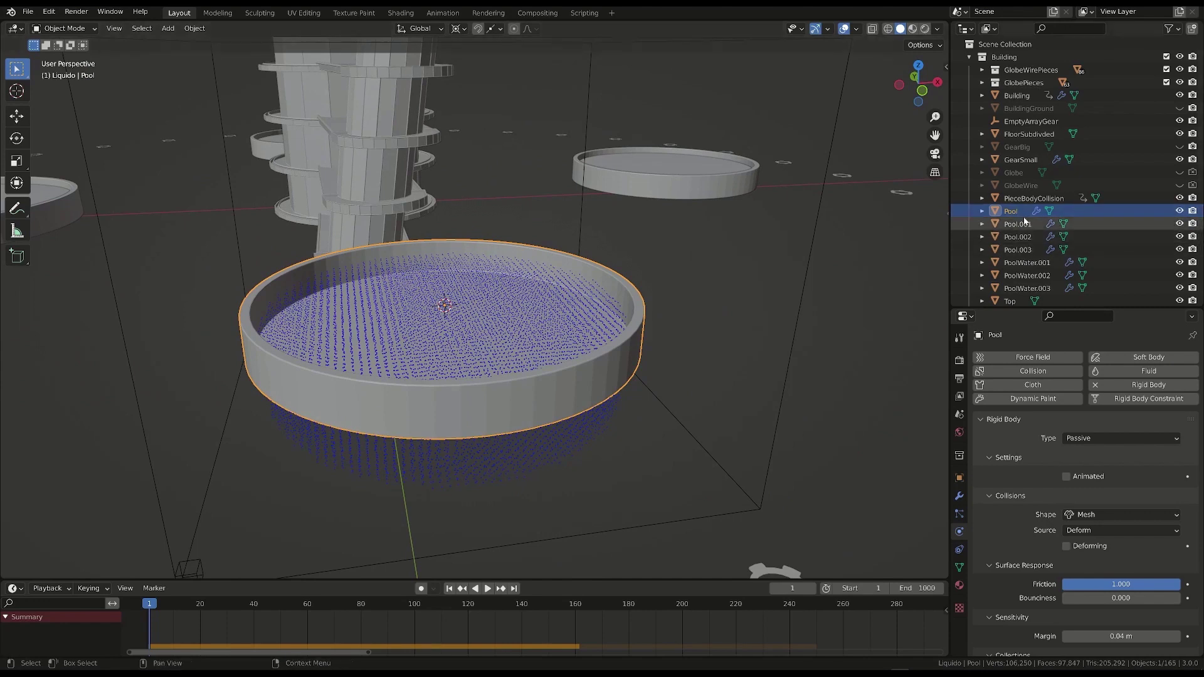
{"action": "key", "text": "shift+d"}
{"action": "right_click", "coordinate": [581, 213]}
{"action": "scroll", "coordinate": [1023, 264], "scroll_direction": "down", "scroll_amount": 4}
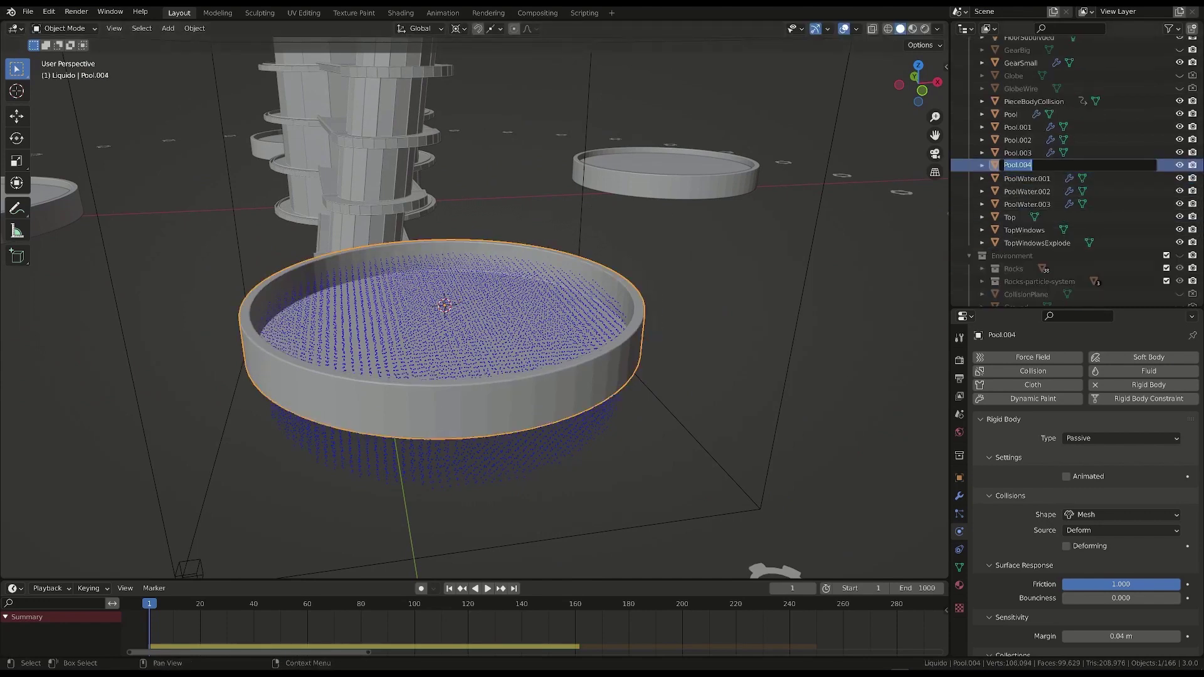
{"action": "double_click", "coordinate": [1017, 165]}
{"action": "type", "text": "ContenitoreLiquido"}
{"action": "key", "text": "Return"}
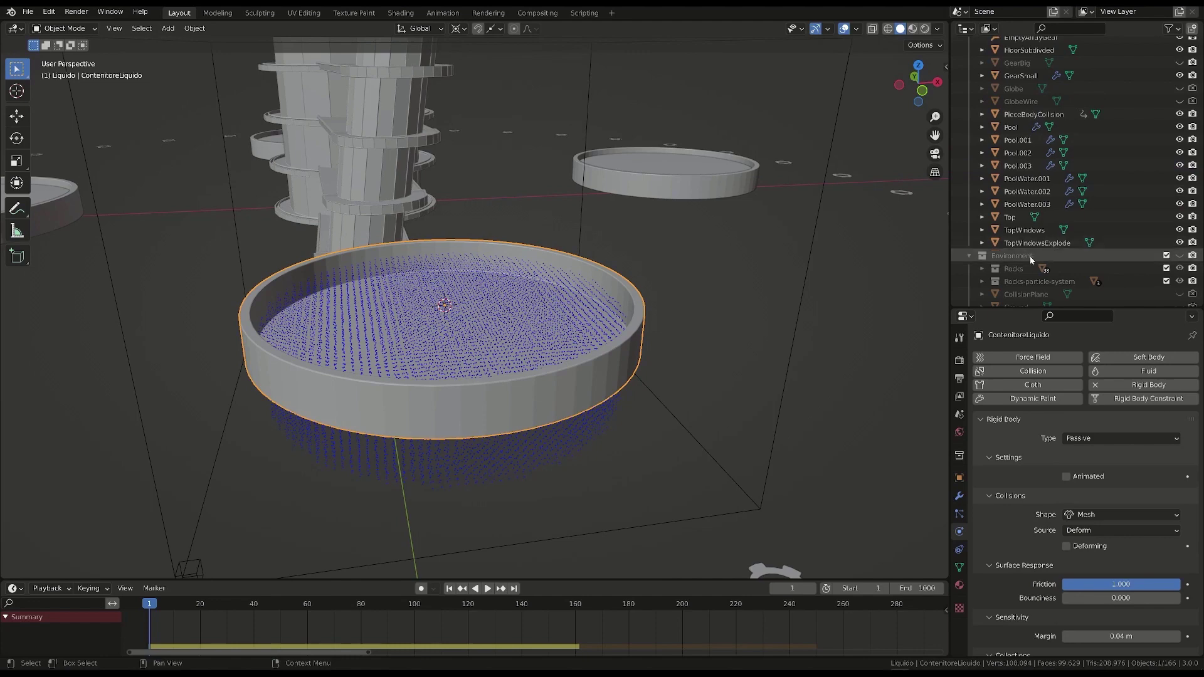
- Move ContenitoreLiquido into the Liquido collection, remove its Rigid Body physics, and check it from the side
{"action": "scroll", "coordinate": [1024, 191], "scroll_direction": "up", "scroll_amount": 3}
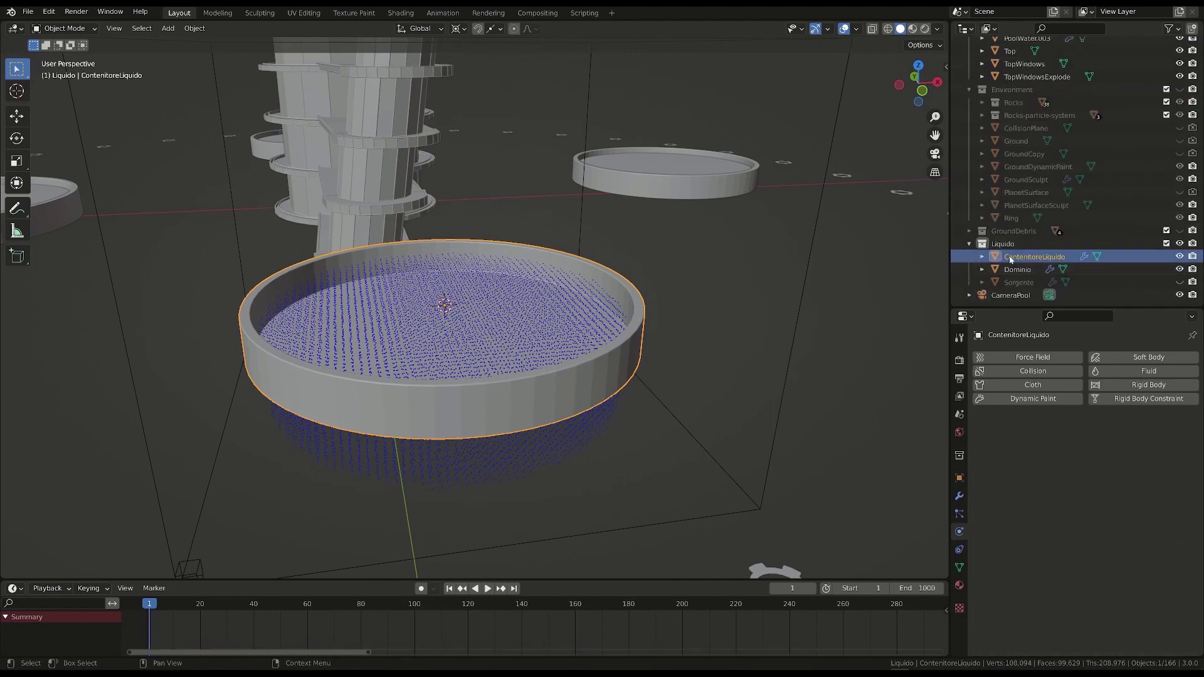
{"action": "middle_click_drag", "start_coordinate": [431, 383], "coordinate": [443, 362]}
{"action": "middle_click_drag", "start_coordinate": [491, 403], "coordinate": [473, 345]}
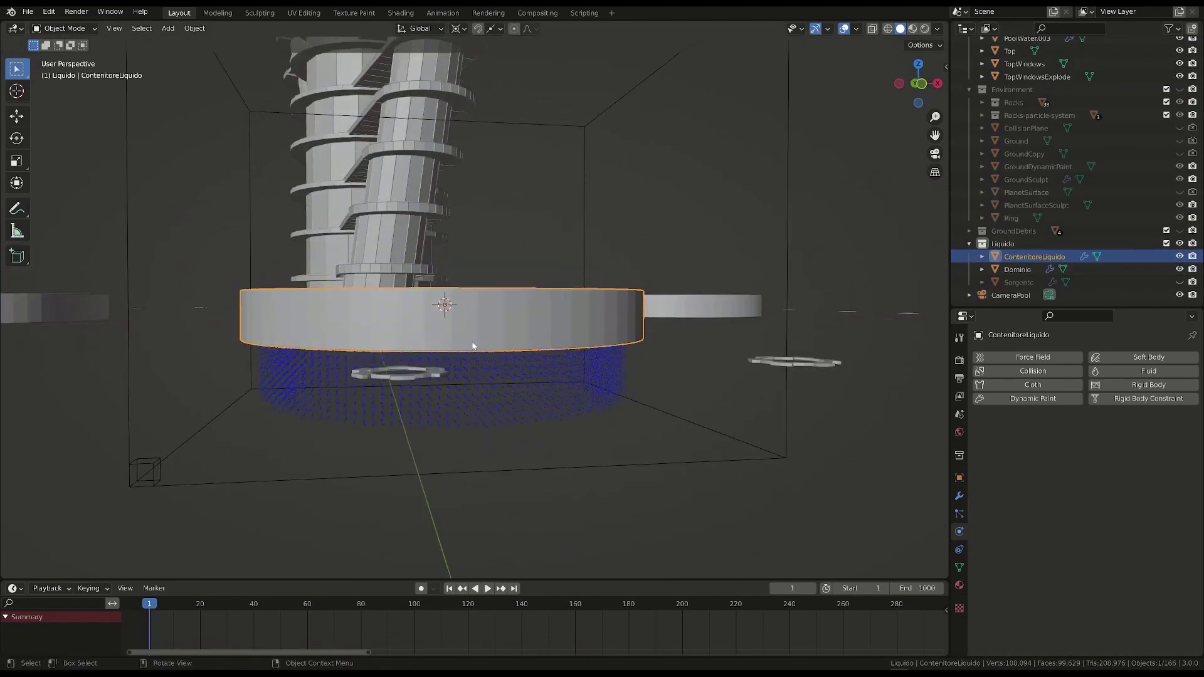
- Lower the bottom vertices of ContenitoreLiquido about 2.56 m along global Z so the container encloses all the liquid particles
{"action": "key", "text": "KP_3"}
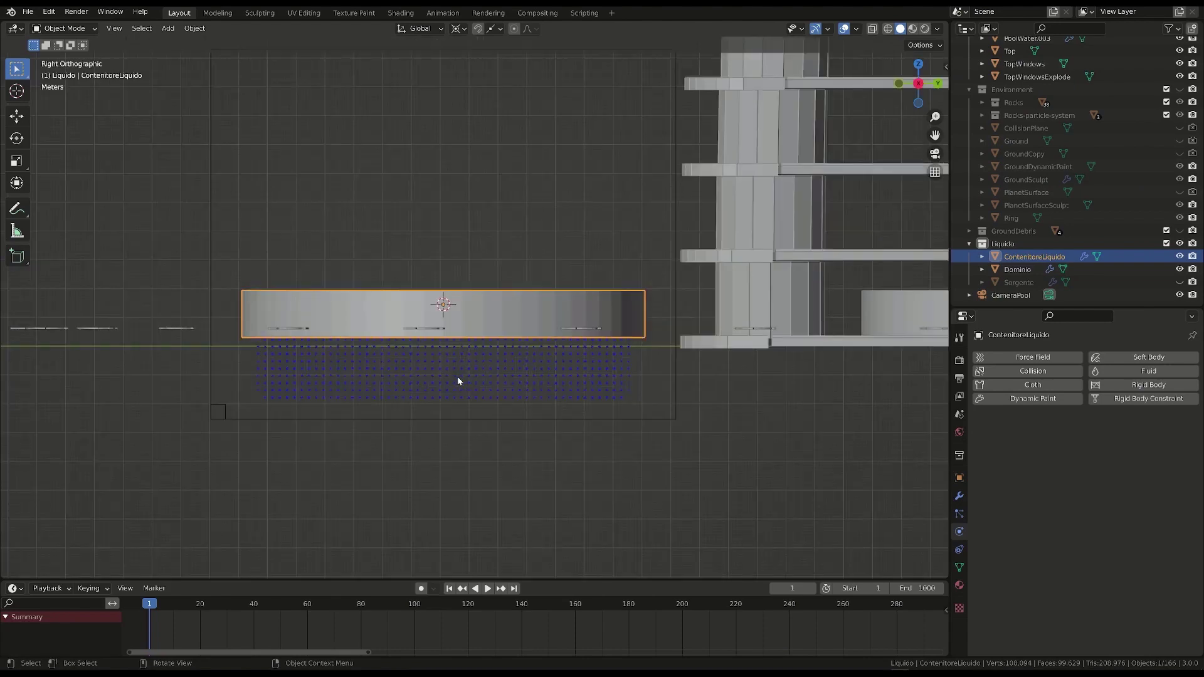
{"action": "key", "text": "Tab"}
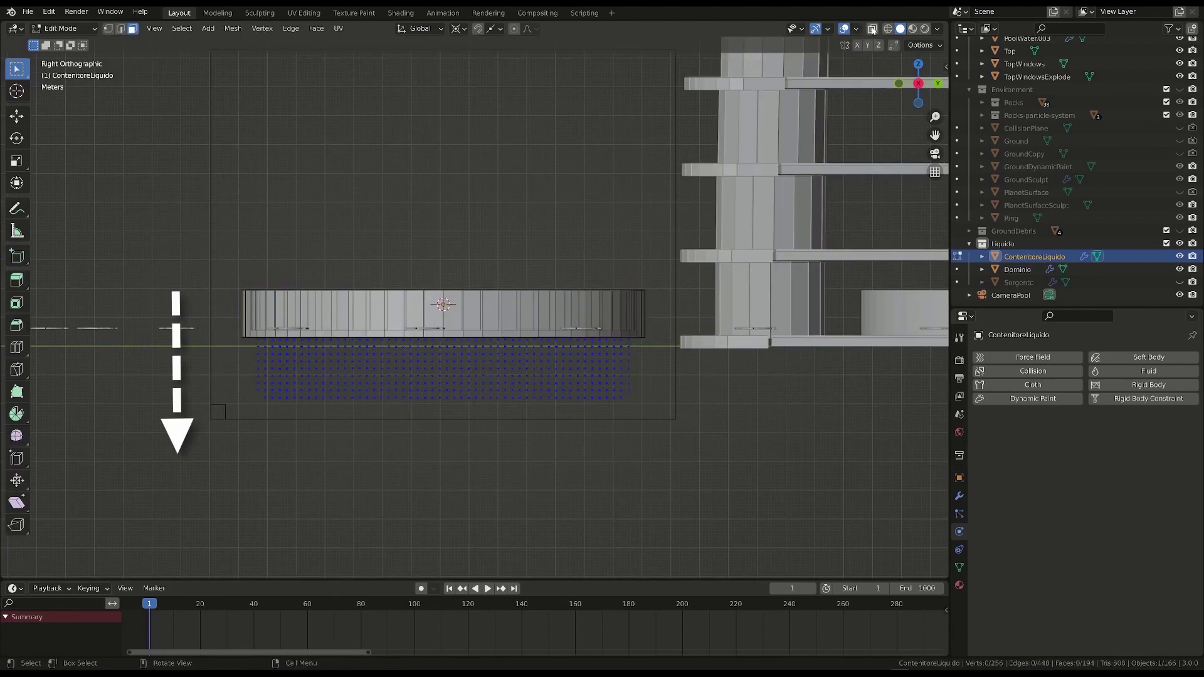
{"action": "key", "text": "alt+z"}
{"action": "scroll", "coordinate": [311, 328], "scroll_direction": "up", "scroll_amount": 1}
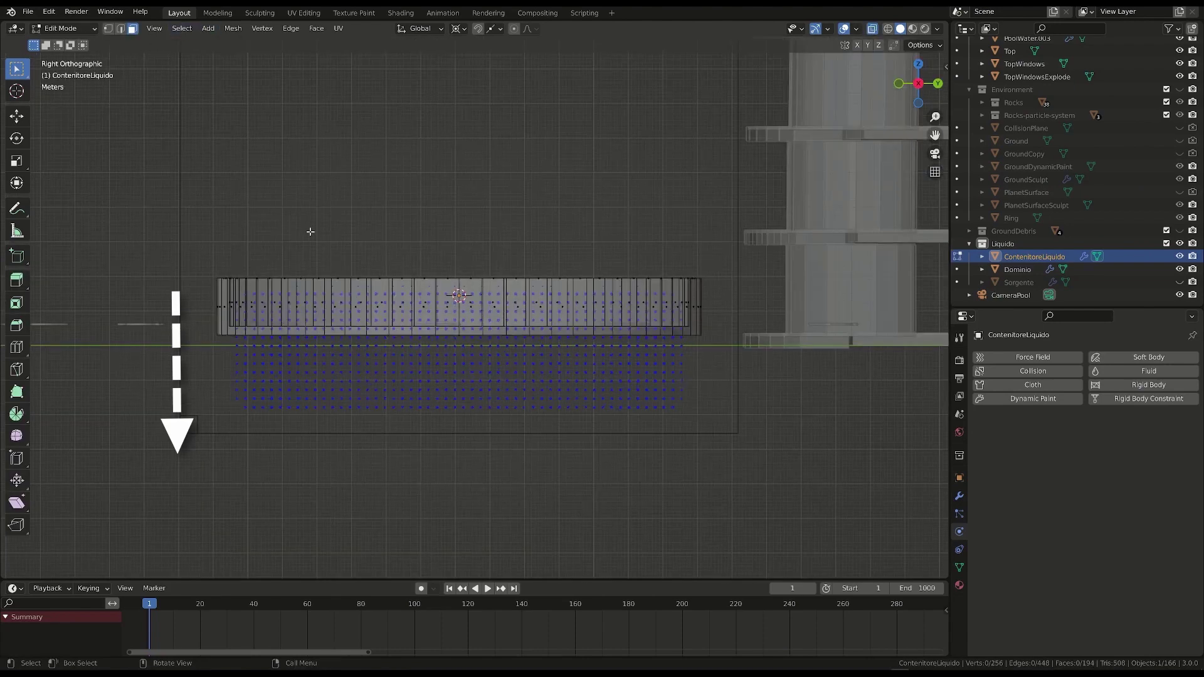
{"action": "key", "text": "1"}
{"action": "left_click_drag", "start_coordinate": [181, 381], "coordinate": [755, 318]}
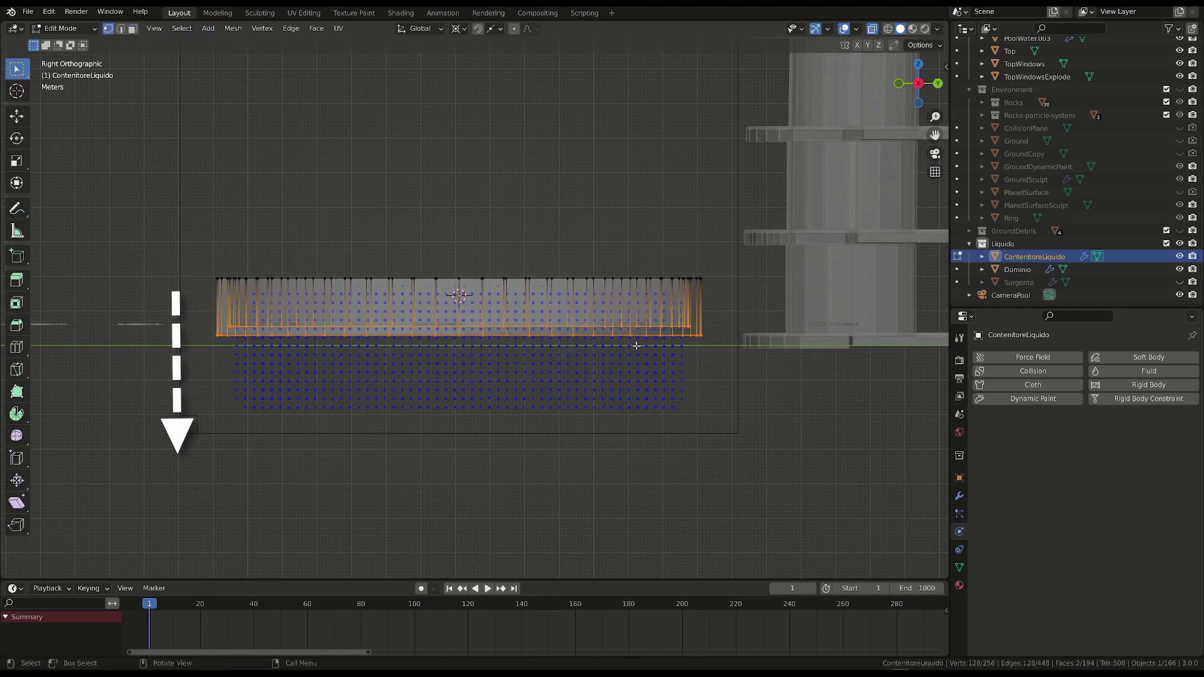
{"action": "key", "text": "g"}
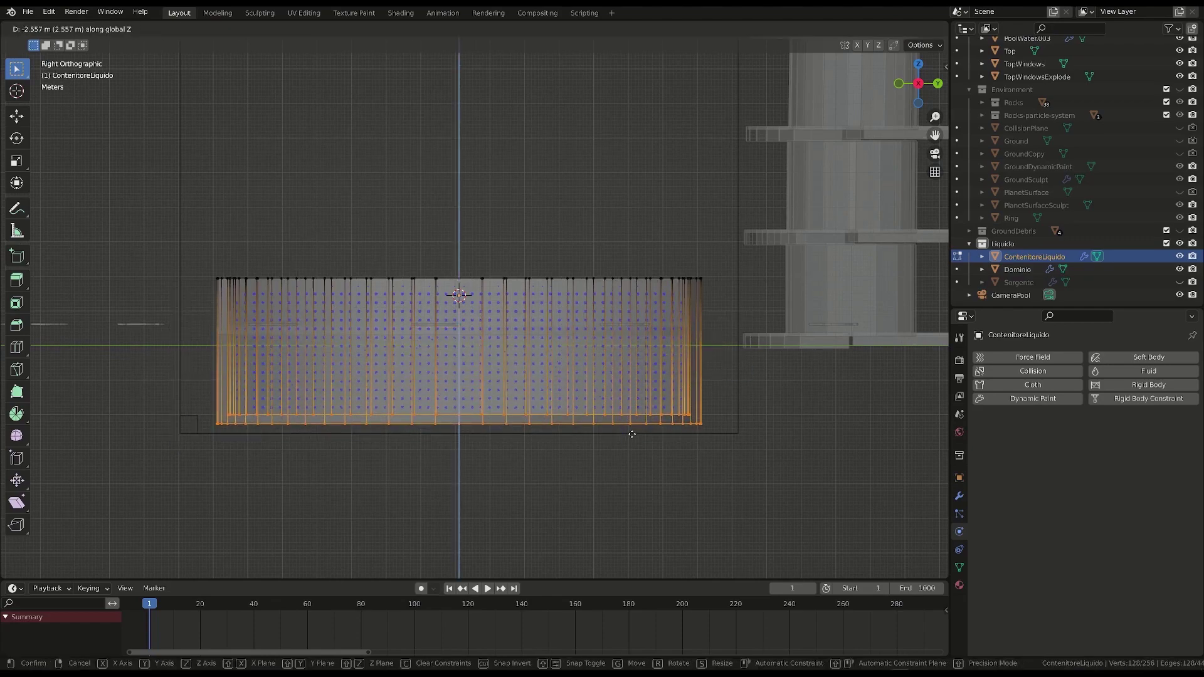
{"action": "left_click", "coordinate": [633, 435]}
{"action": "key", "text": "Tab"}
- Turn off X-ray display and hide the original Pool, GearBig and GearSmall objects in the viewport
{"action": "middle_click_drag", "start_coordinate": [511, 327], "coordinate": [516, 363]}
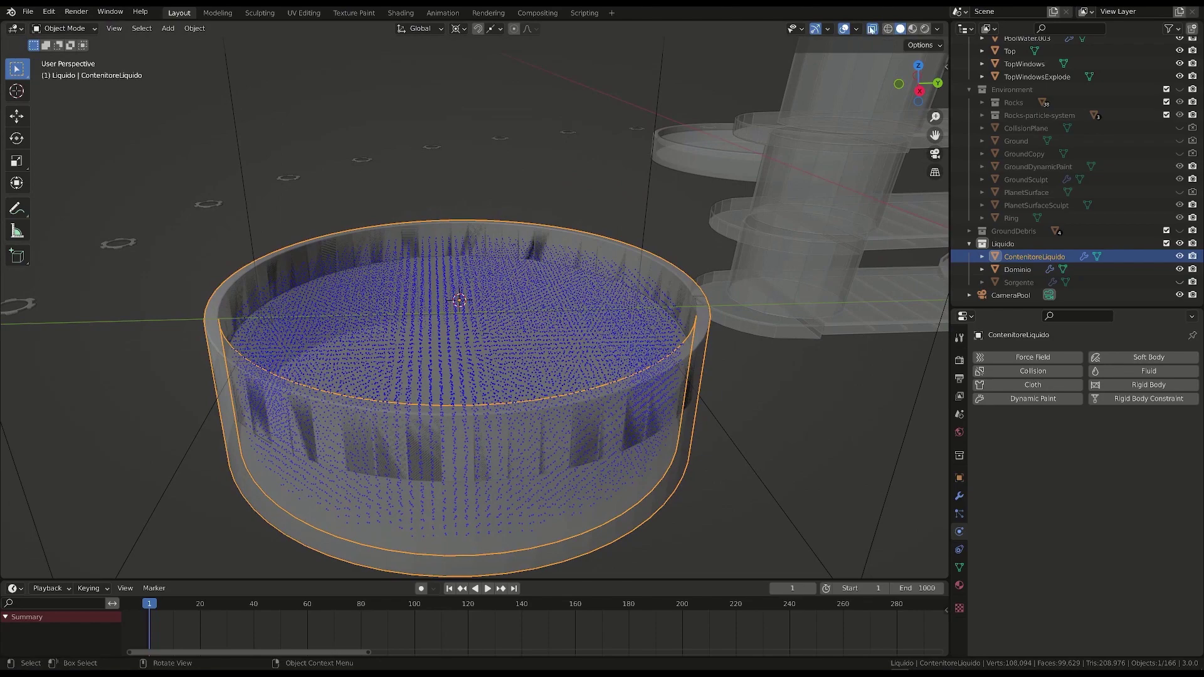
{"action": "left_click", "coordinate": [872, 29]}
{"action": "scroll", "coordinate": [429, 334], "scroll_direction": "down", "scroll_amount": 1}
{"action": "middle_click_drag", "start_coordinate": [429, 333], "coordinate": [454, 341]}
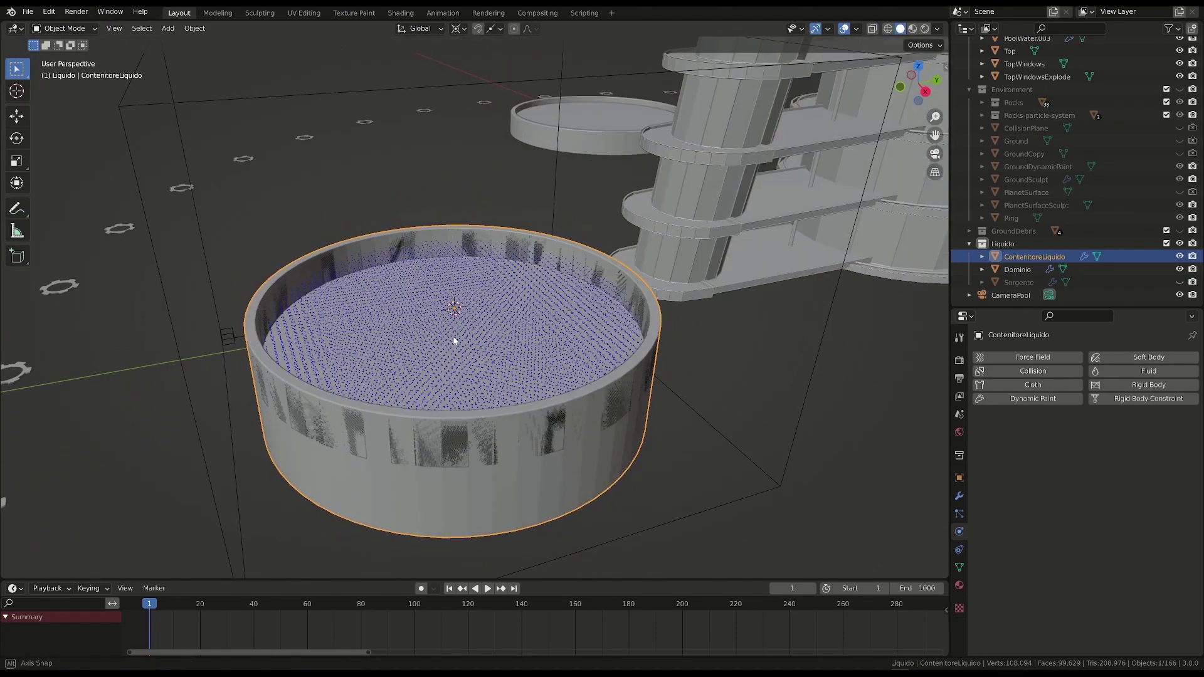
{"action": "left_click", "coordinate": [638, 367]}
{"action": "scroll", "coordinate": [1098, 203], "scroll_direction": "up", "scroll_amount": 8}
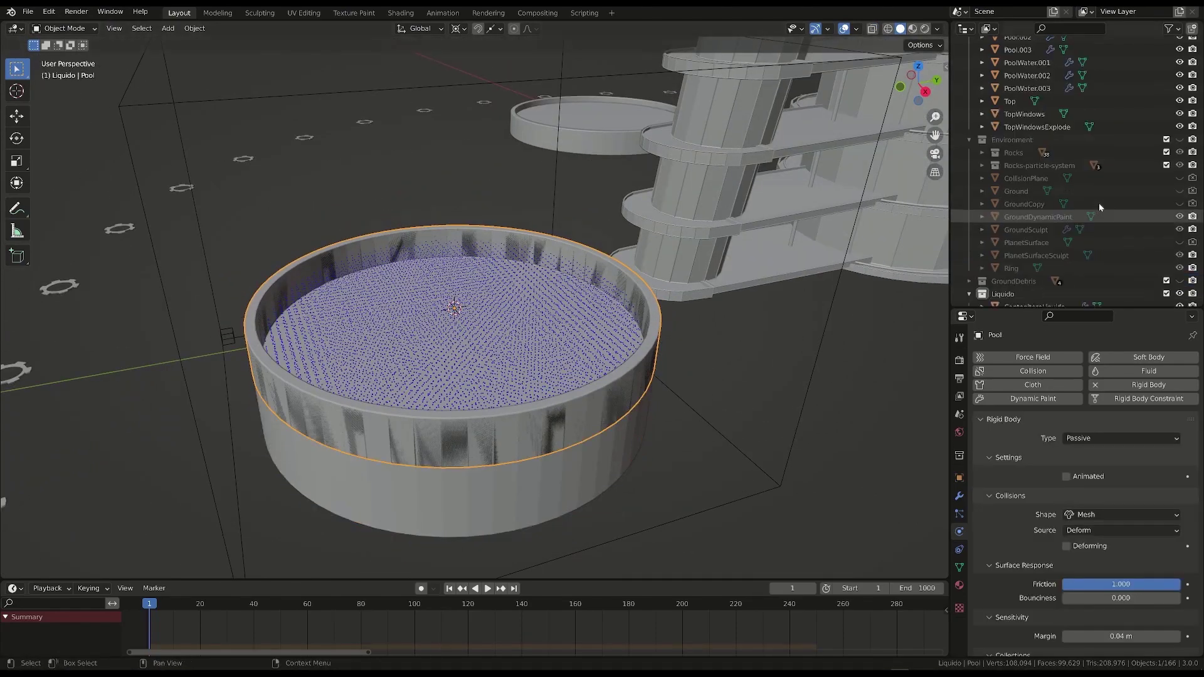
{"action": "left_click", "coordinate": [1179, 161]}
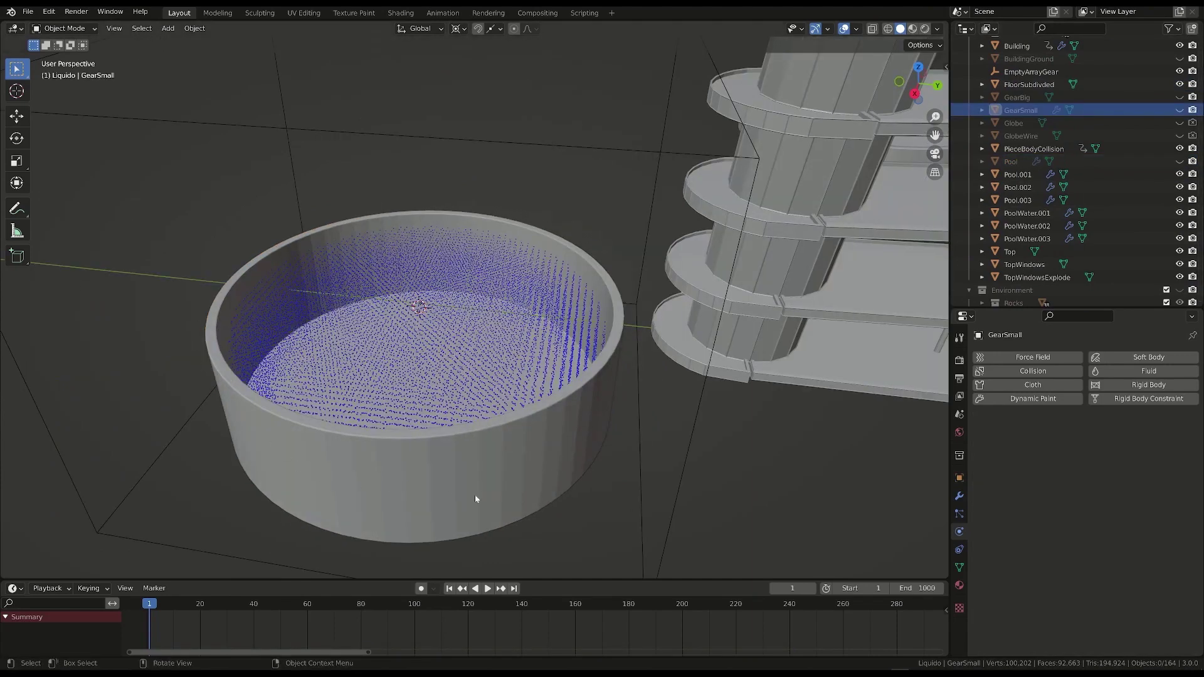
- Add Fluid physics to ContenitoreLiquido as an Effector with the Collision effector type
{"action": "left_click", "coordinate": [557, 456]}
{"action": "left_click", "coordinate": [1123, 373]}
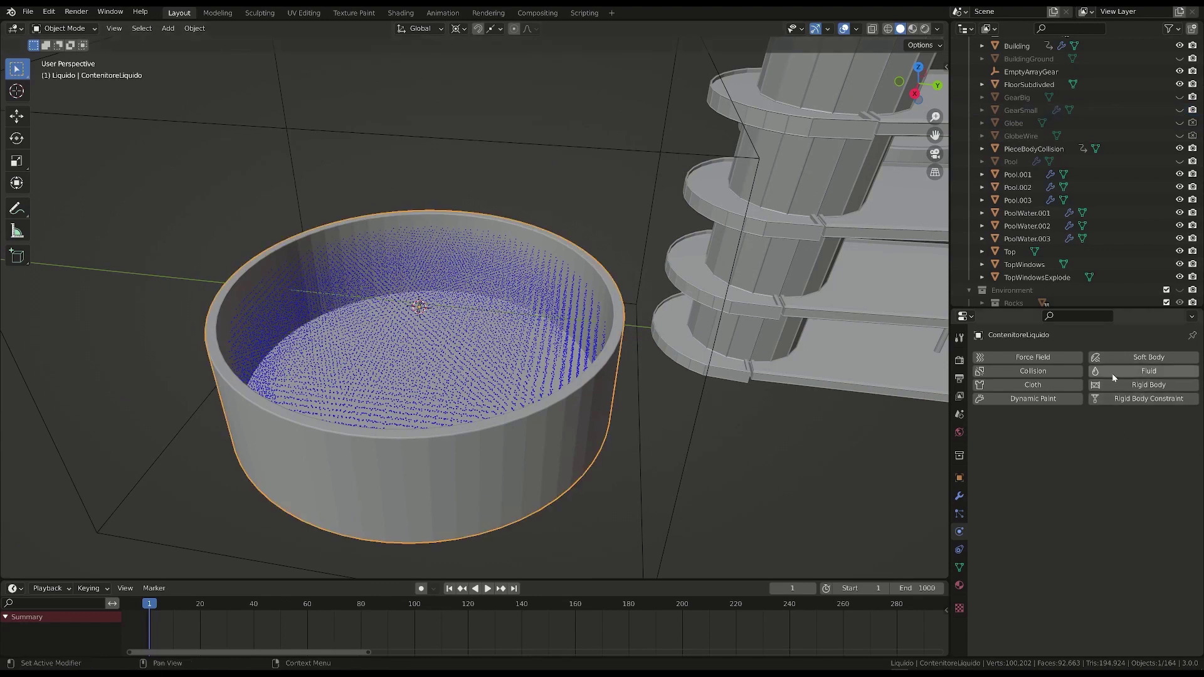
{"action": "left_click", "coordinate": [1110, 438]}
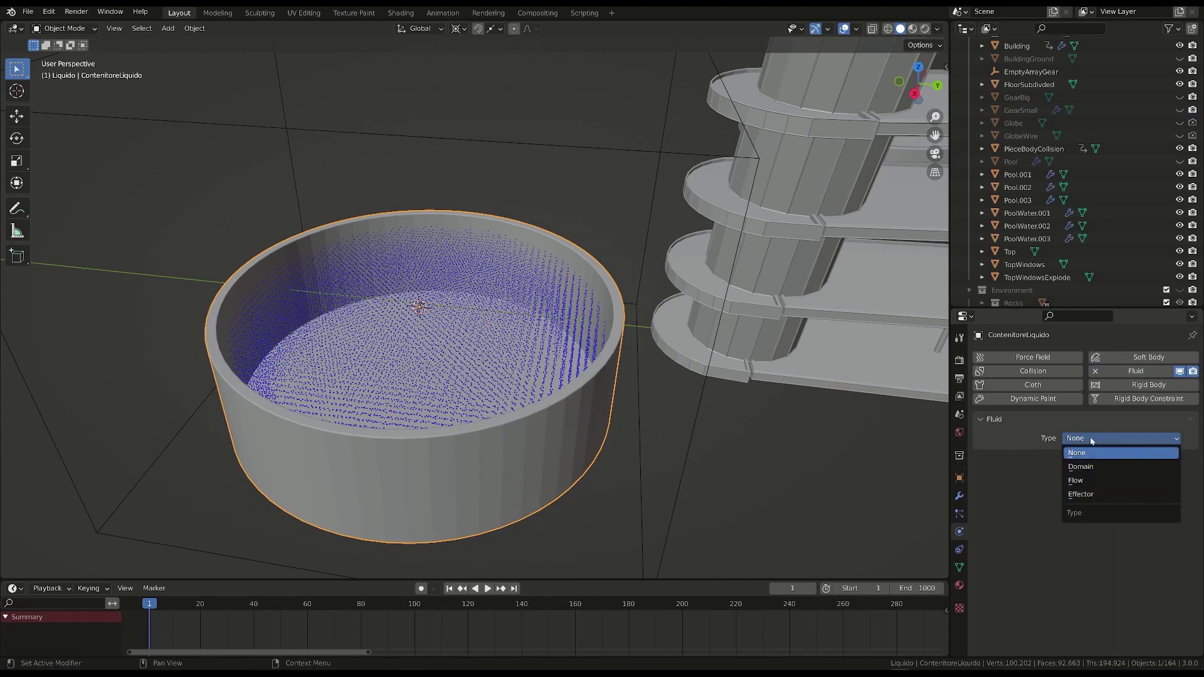
{"action": "left_click", "coordinate": [1081, 494]}
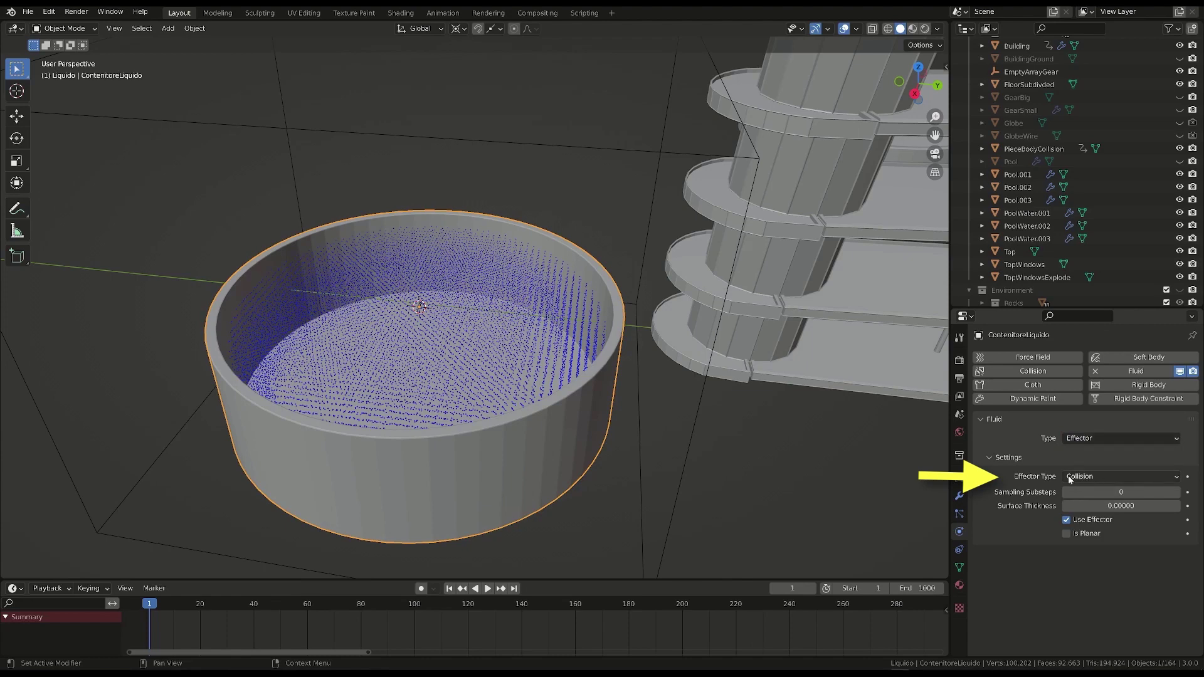
{"action": "middle_click_drag", "start_coordinate": [475, 367], "coordinate": [486, 379]}
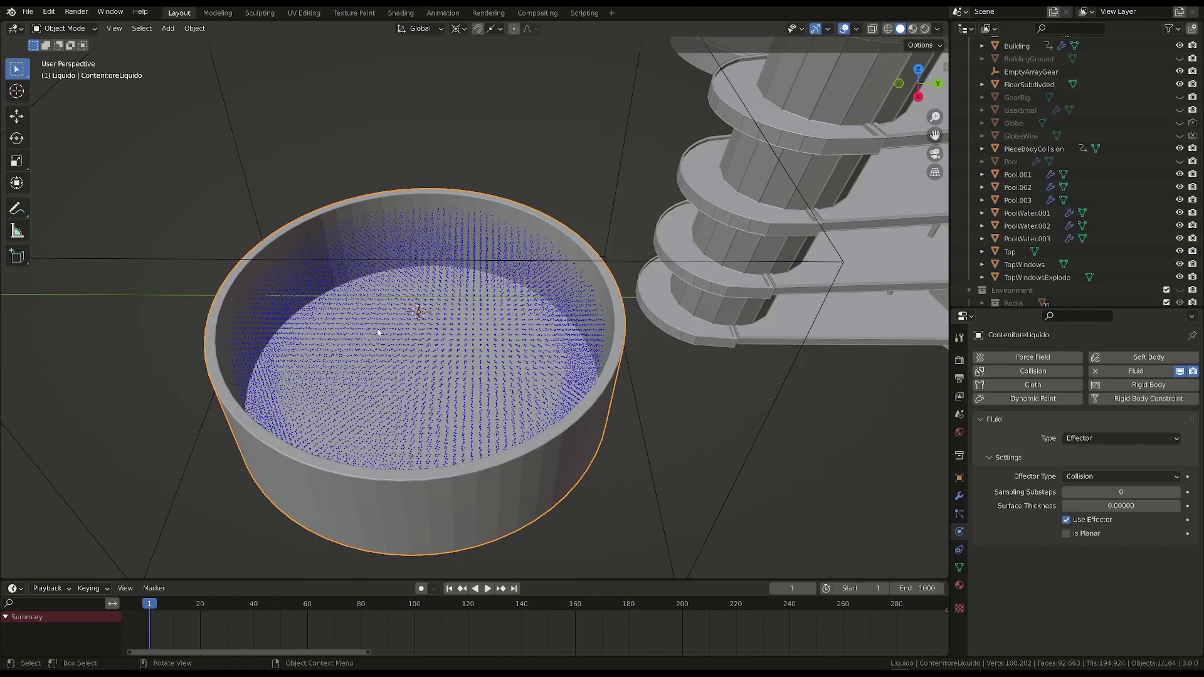
{"action": "middle_click_drag", "start_coordinate": [555, 447], "coordinate": [697, 320]}
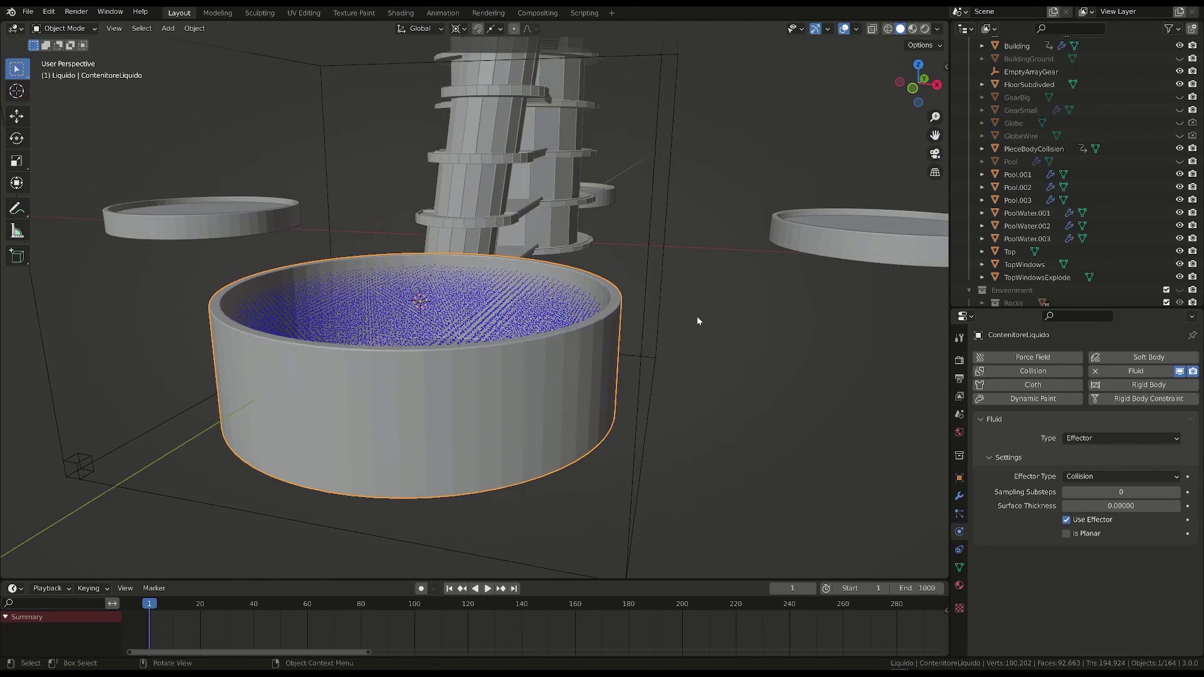
{"action": "middle_click_drag", "start_coordinate": [591, 352], "coordinate": [525, 348]}
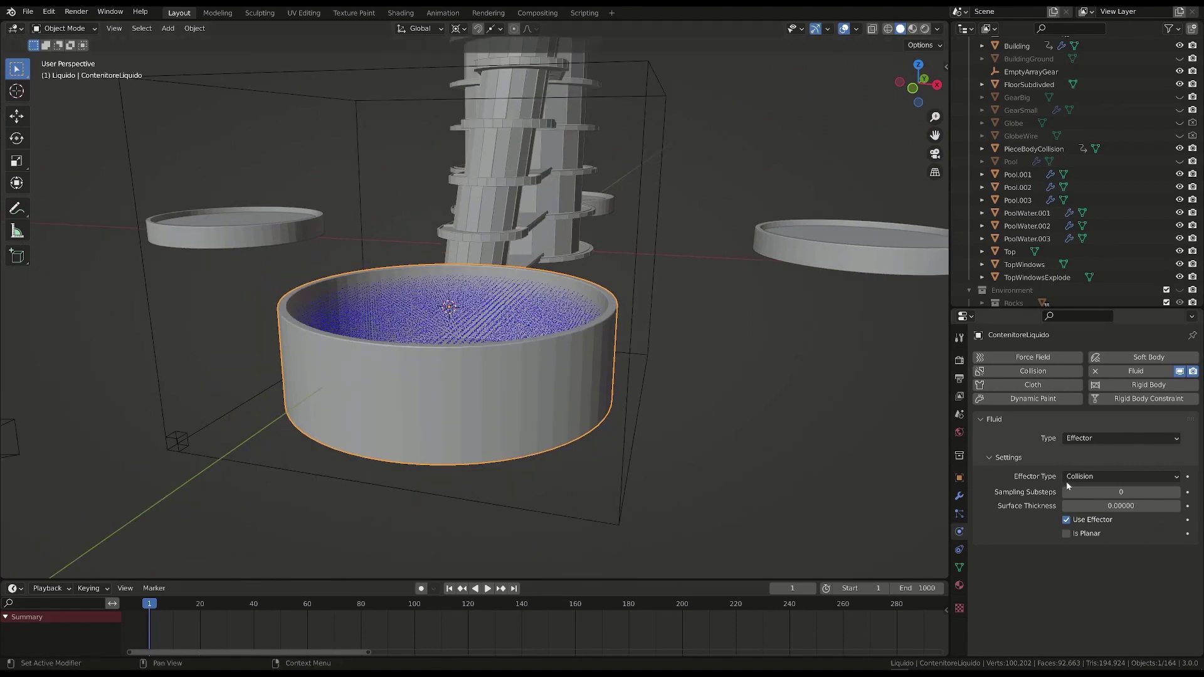
- Select the Dominio cube and play the liquid simulation from frame 1 to frame 62, watching the particles around the container
{"action": "left_click", "coordinate": [653, 286]}
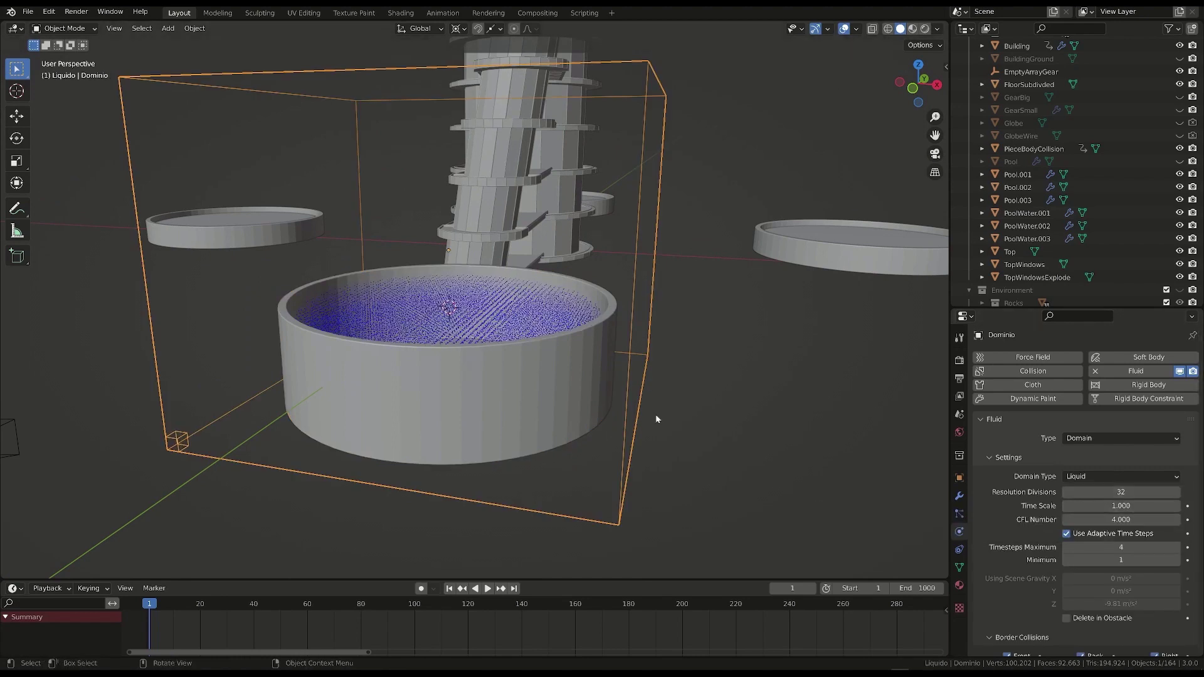
{"action": "middle_click_drag", "start_coordinate": [656, 413], "coordinate": [548, 387]}
{"action": "left_click", "coordinate": [447, 589]}
{"action": "key", "text": "space"}
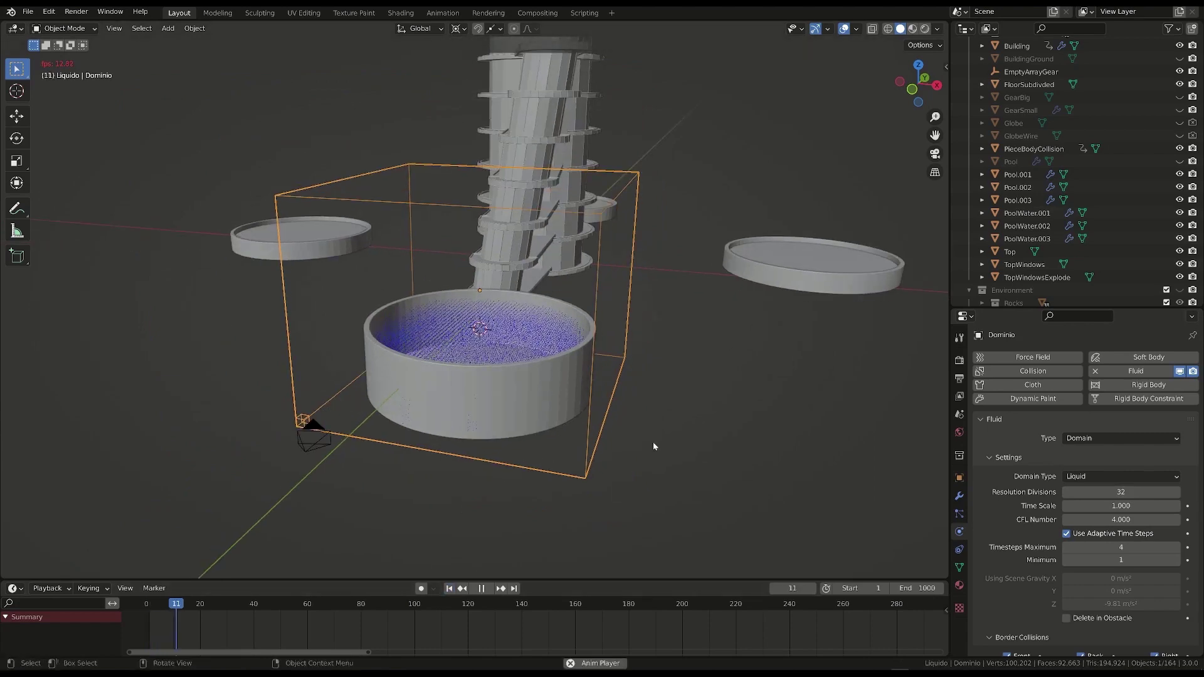
{"action": "middle_click_drag", "start_coordinate": [358, 423], "coordinate": [463, 411]}
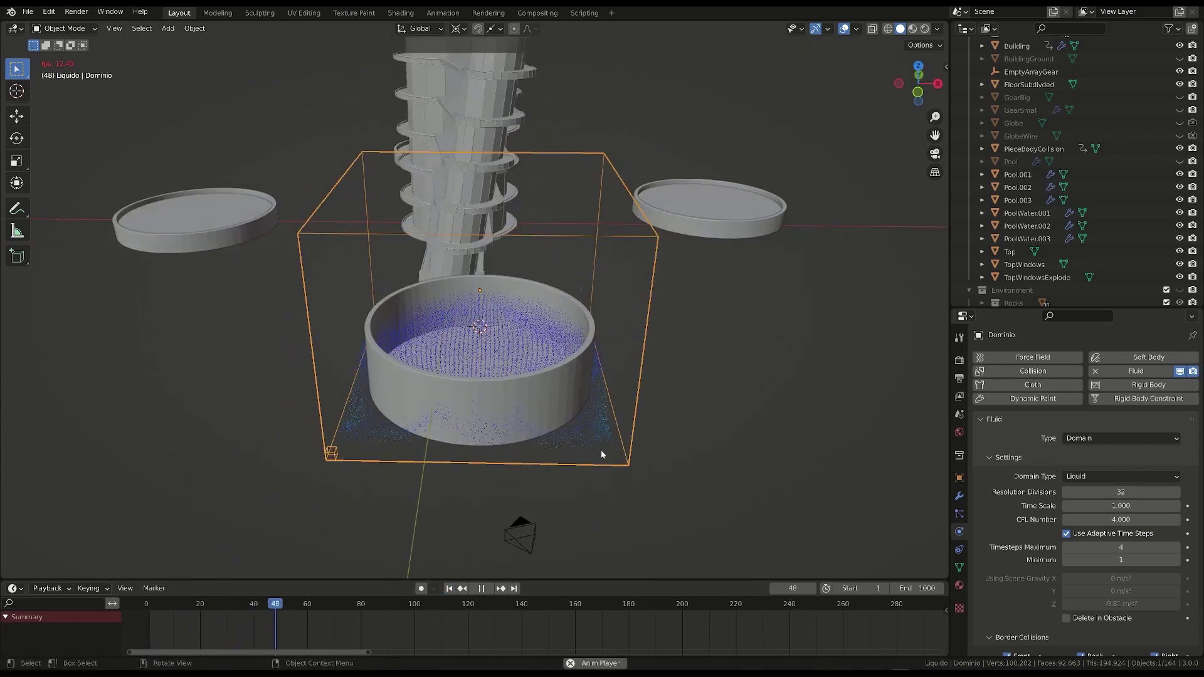
{"action": "key", "text": "space"}
{"action": "scroll", "coordinate": [357, 339], "scroll_direction": "up", "scroll_amount": 2}
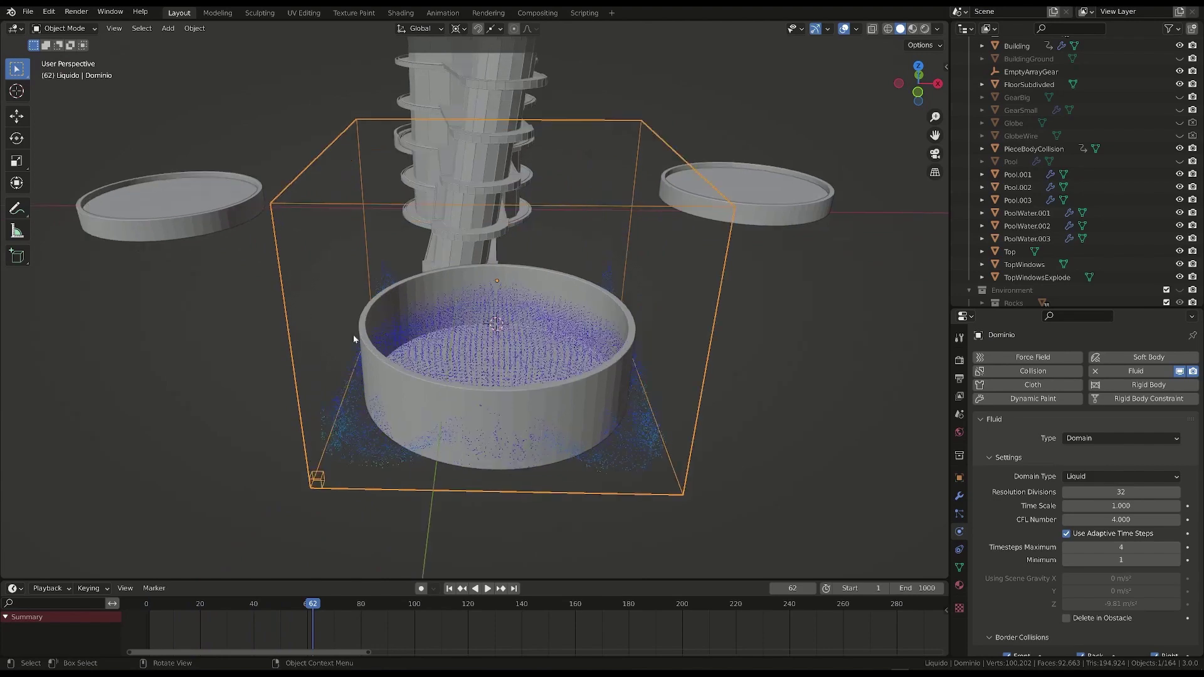
- Continue playback in short stretches up to frame 119 and examine the particles outside the container from several angles
{"action": "middle_click_drag", "start_coordinate": [547, 386], "coordinate": [552, 362]}
{"action": "key", "text": "space"}
{"action": "key", "text": "space"}
{"action": "middle_click_drag", "start_coordinate": [520, 411], "coordinate": [662, 399]}
{"action": "key", "text": "space"}
{"action": "key", "text": "space"}
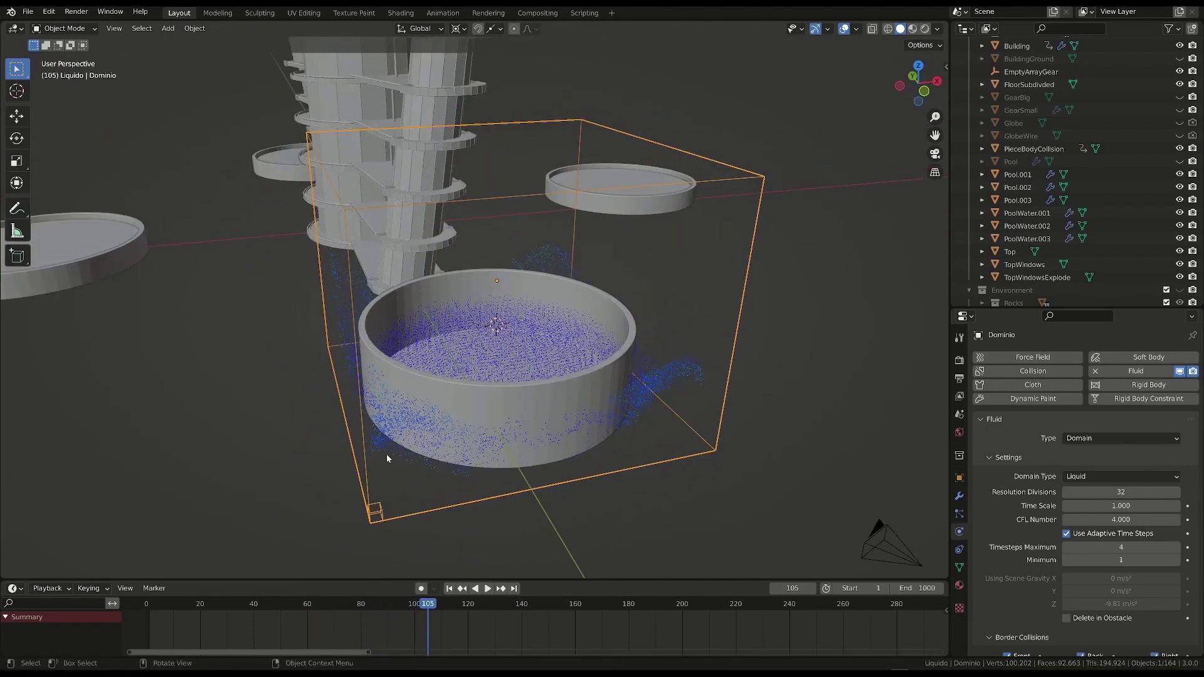
{"action": "middle_click_drag", "start_coordinate": [532, 337], "coordinate": [676, 306]}
{"action": "key", "text": "space"}
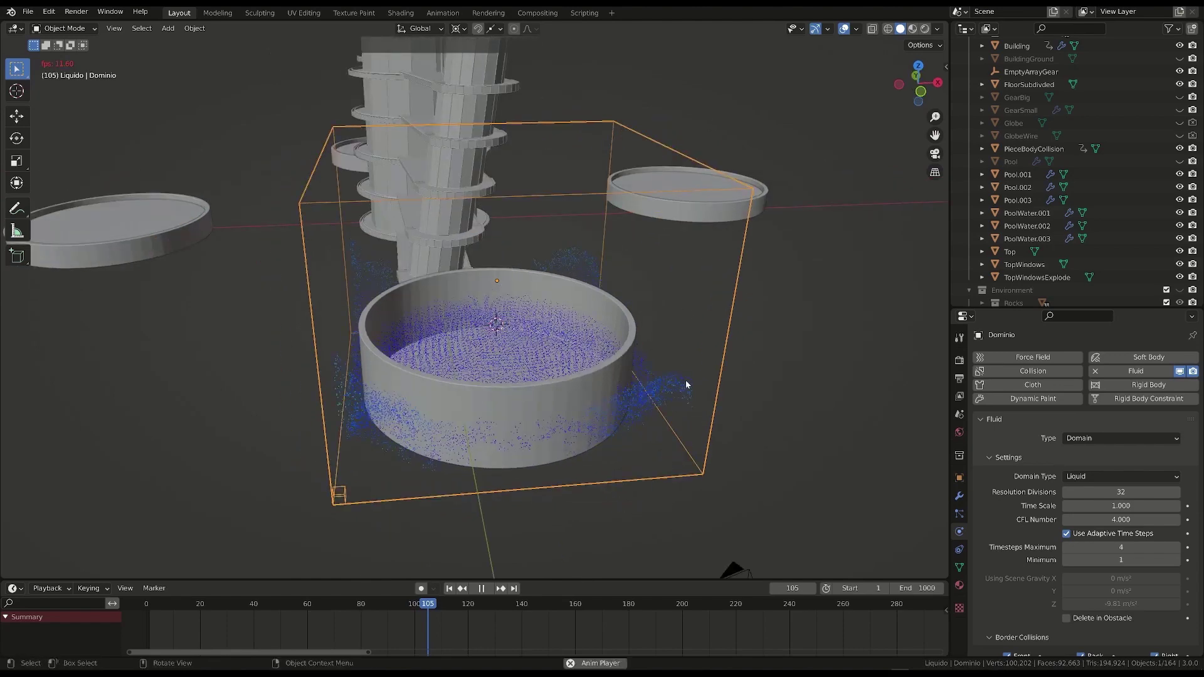
{"action": "key", "text": "space"}
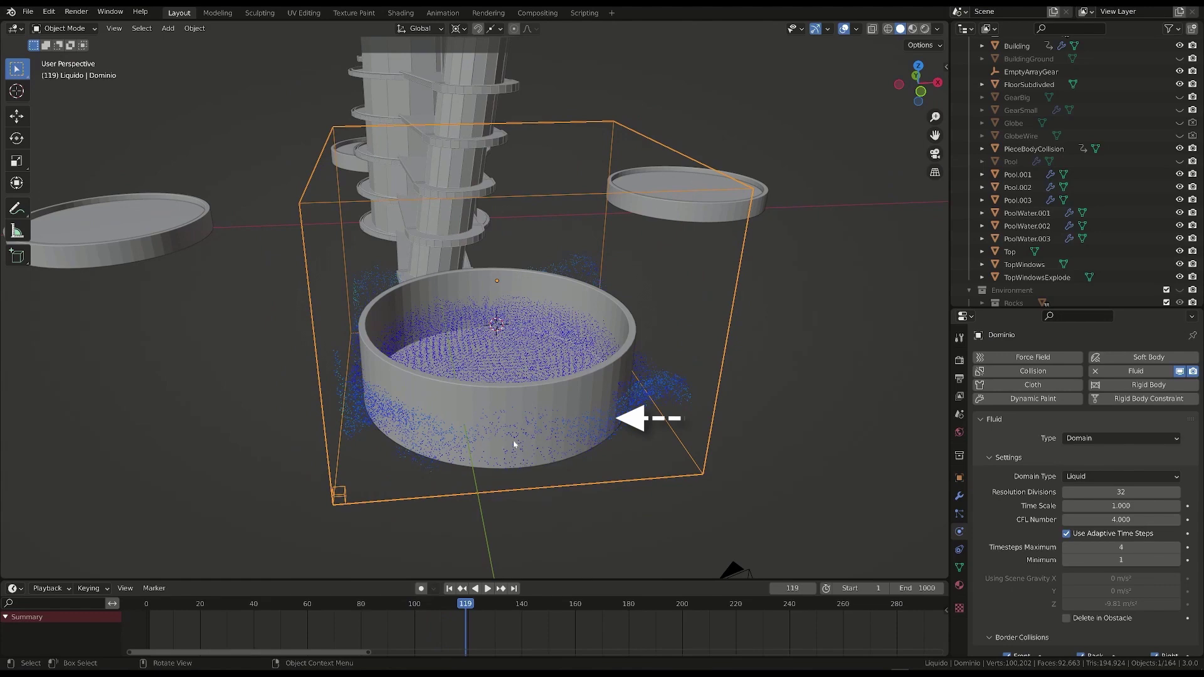
{"action": "mouse_move", "coordinate": [523, 419]}
{"action": "middle_mouse_down"}
{"action": "mouse_move", "coordinate": [514, 439]}
{"action": "mouse_move", "coordinate": [521, 422]}
{"action": "middle_mouse_up"}
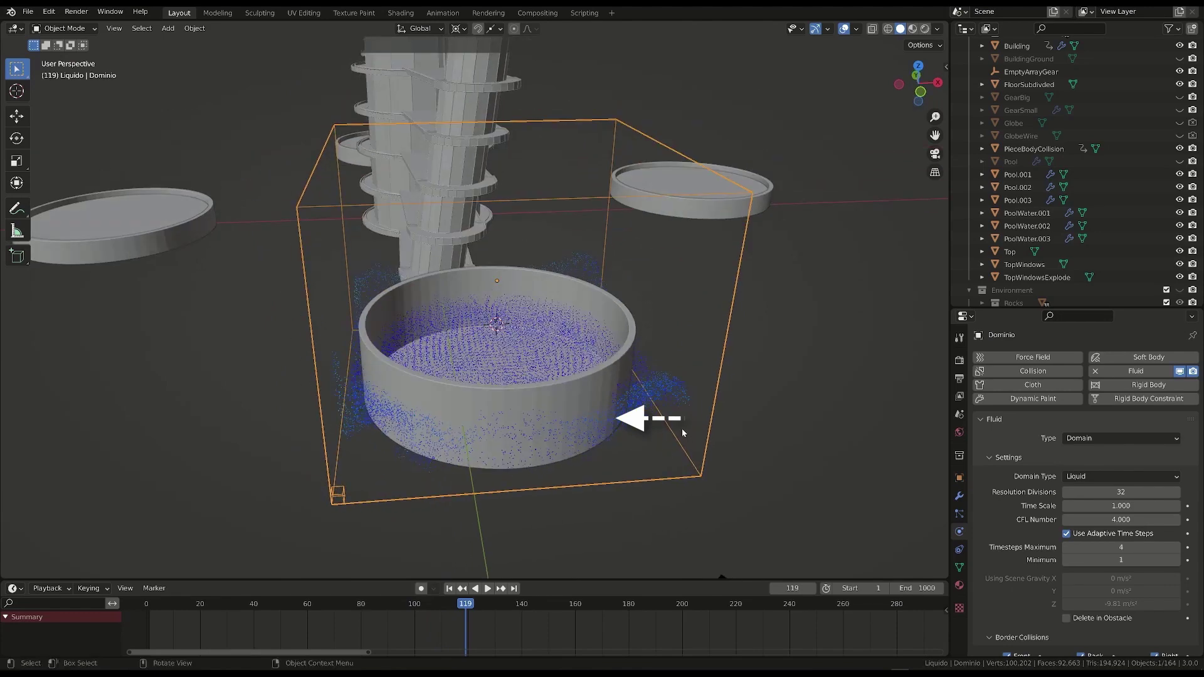
{"action": "middle_click_drag", "start_coordinate": [630, 389], "coordinate": [611, 336]}
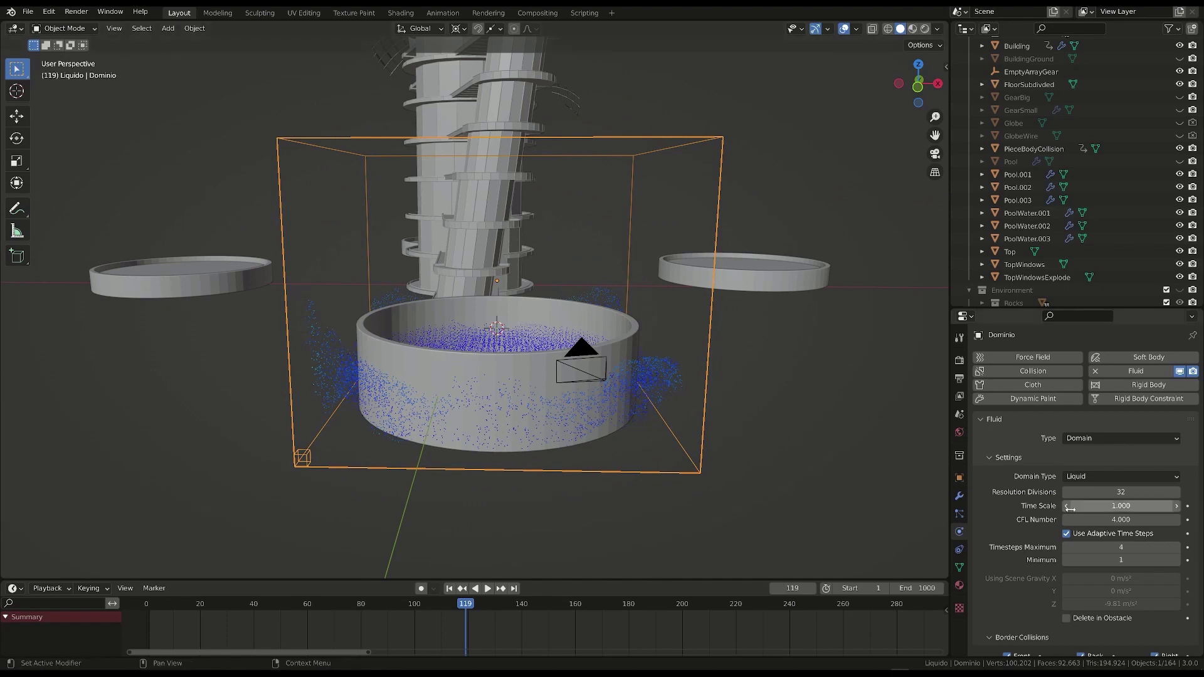
- Disable the domain's Front, Left, Right, Top and Back border collisions, leaving only Bottom enabled
{"action": "scroll", "coordinate": [1050, 481], "scroll_direction": "down", "scroll_amount": 5}
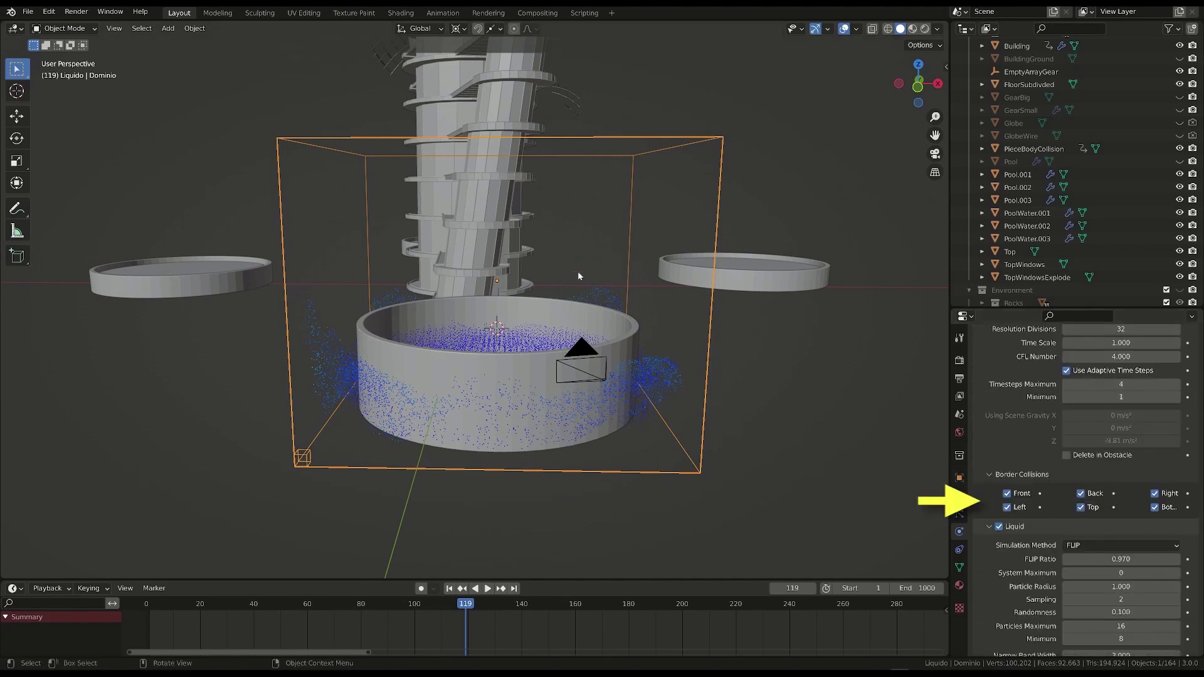
{"action": "left_click_drag", "start_coordinate": [1007, 493], "coordinate": [1007, 507]}
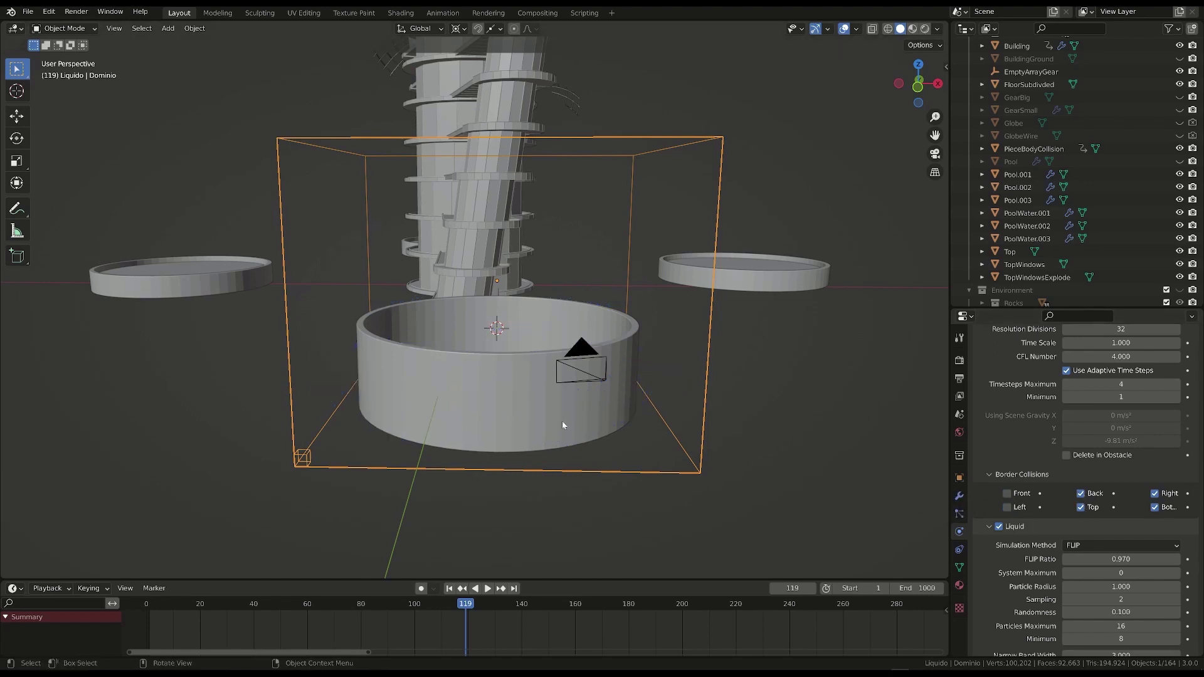
{"action": "left_click", "coordinate": [1154, 493]}
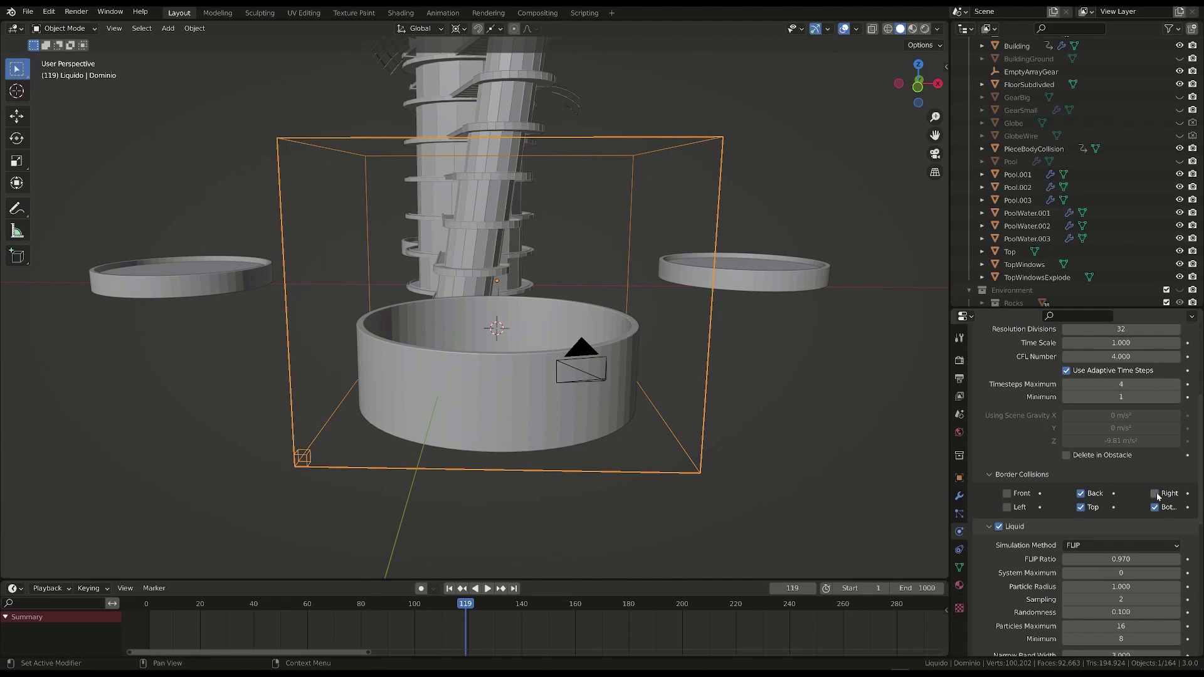
{"action": "left_click_drag", "start_coordinate": [1080, 508], "coordinate": [1080, 496]}
{"action": "scroll", "coordinate": [1122, 476], "scroll_direction": "up", "scroll_amount": 5}
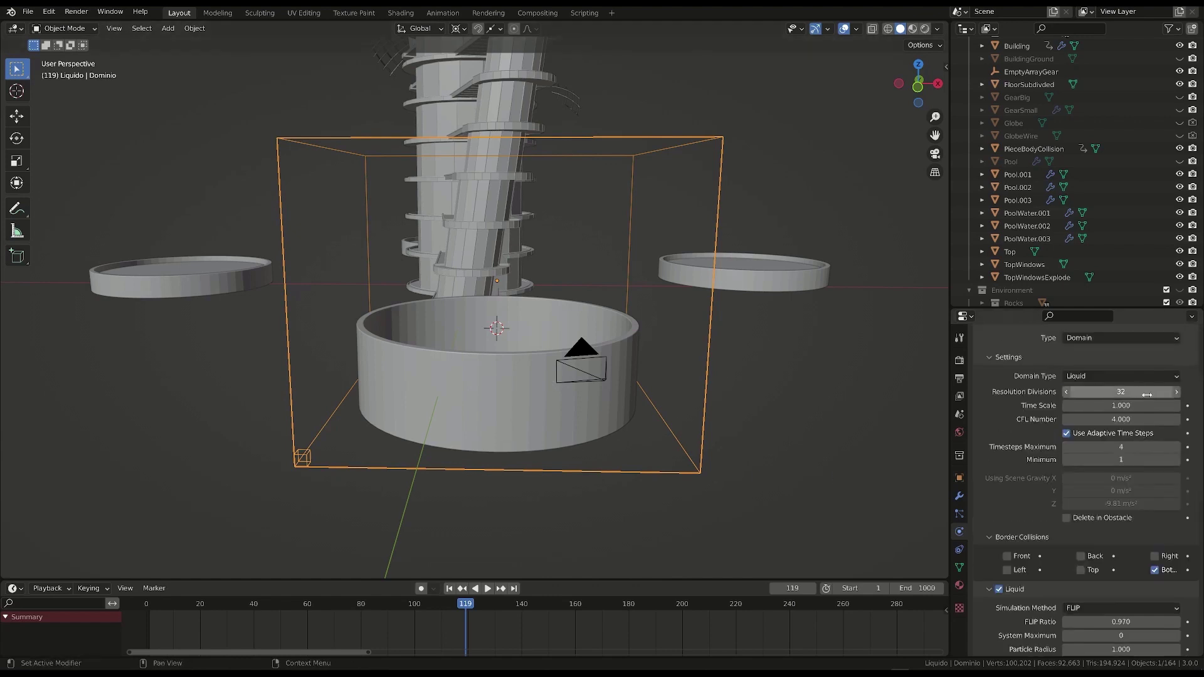
- Replay the liquid simulation from frame 1 to check the escaping particles, and return to frame 1
{"action": "left_click", "coordinate": [450, 590]}
{"action": "key", "text": "space"}
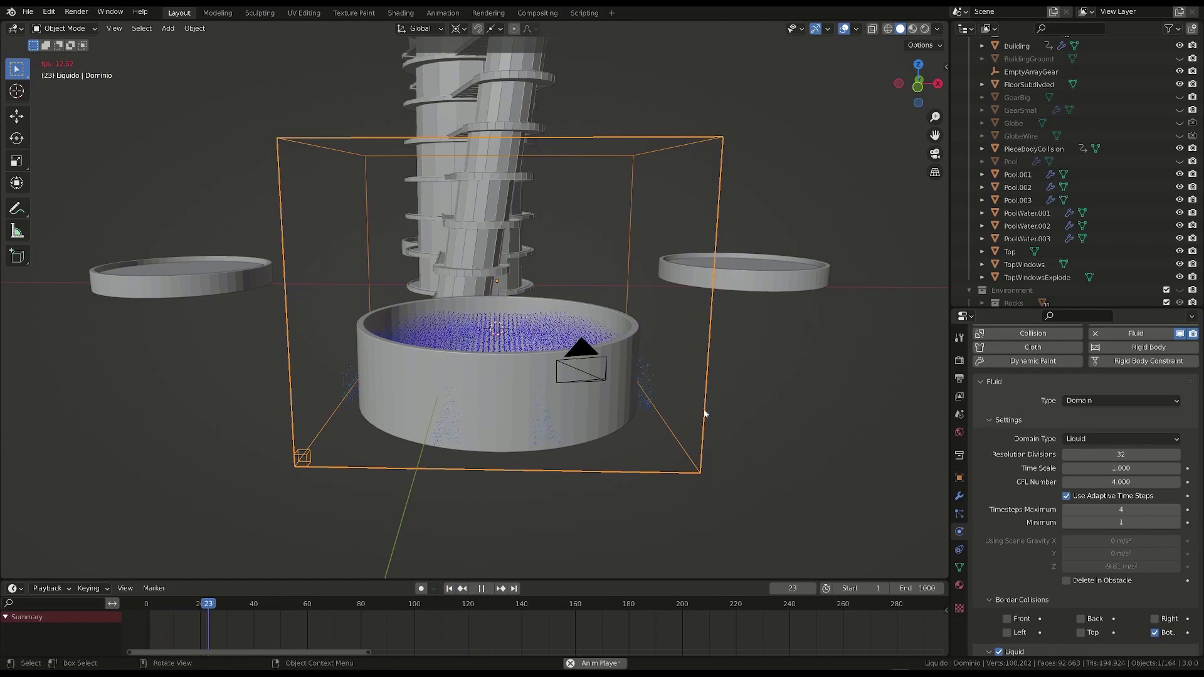
{"action": "middle_click_drag", "start_coordinate": [674, 534], "coordinate": [702, 402]}
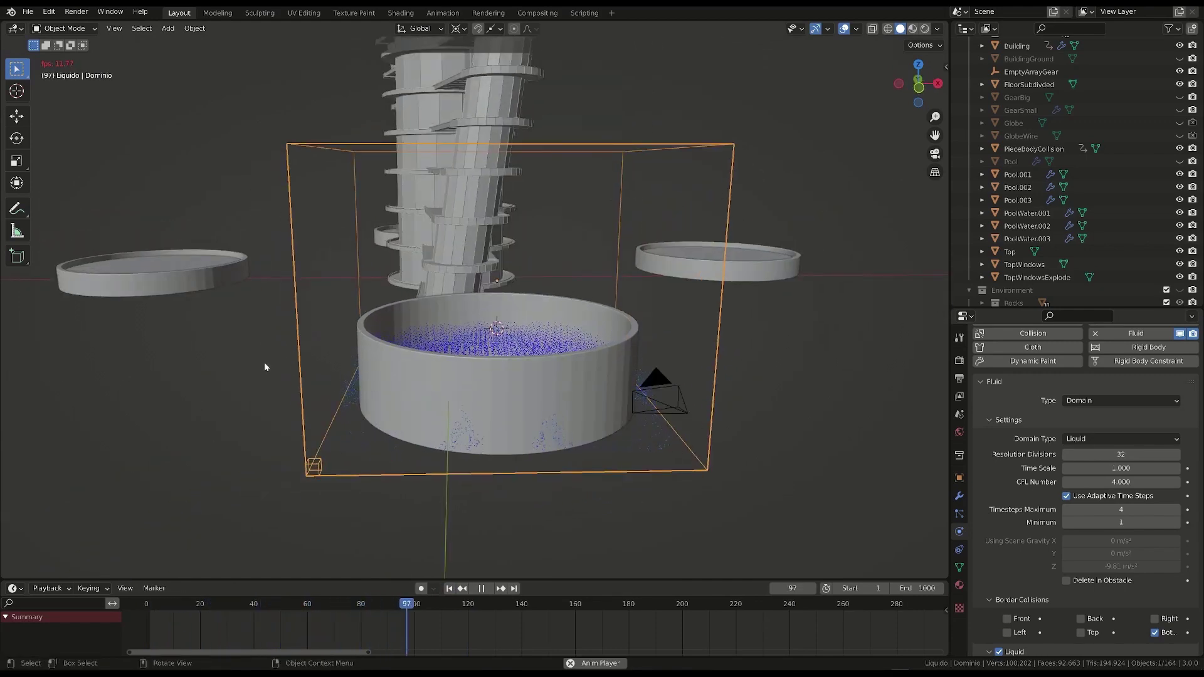
{"action": "key", "text": "Escape"}
- Examine the small resolution cube in the domain's corner against the container wall, ending in an enlarged top orthographic view
{"action": "middle_click_drag", "start_coordinate": [397, 398], "coordinate": [395, 384]}
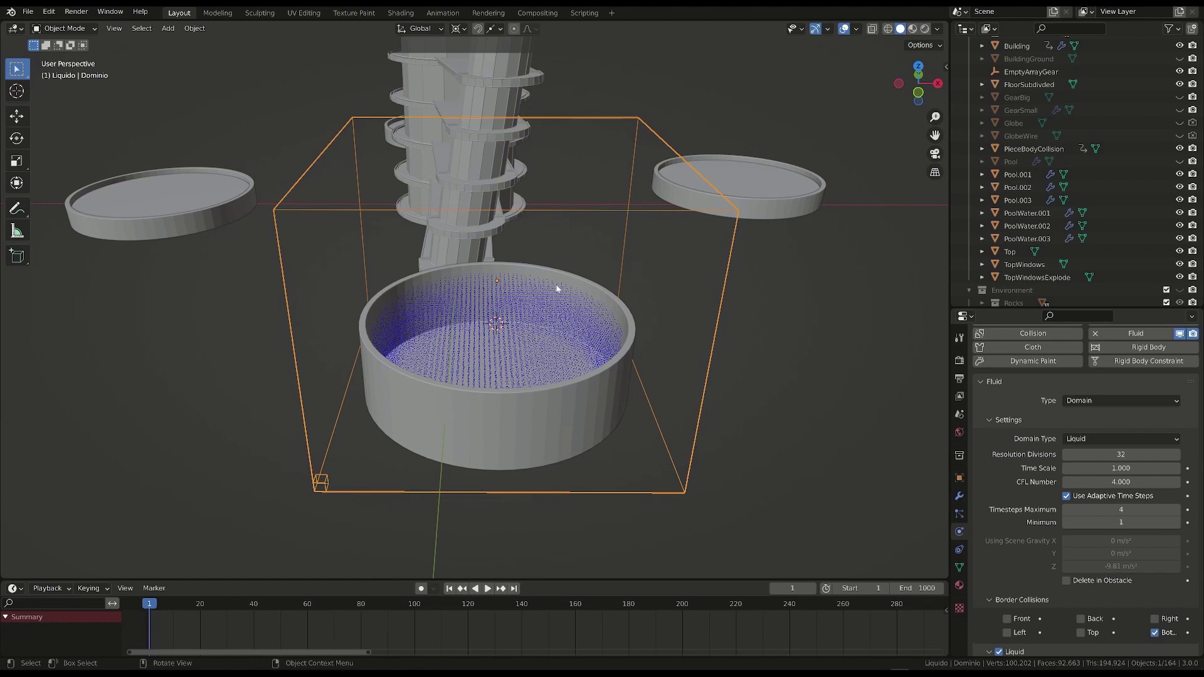
{"action": "middle_click_drag", "start_coordinate": [556, 284], "coordinate": [451, 332]}
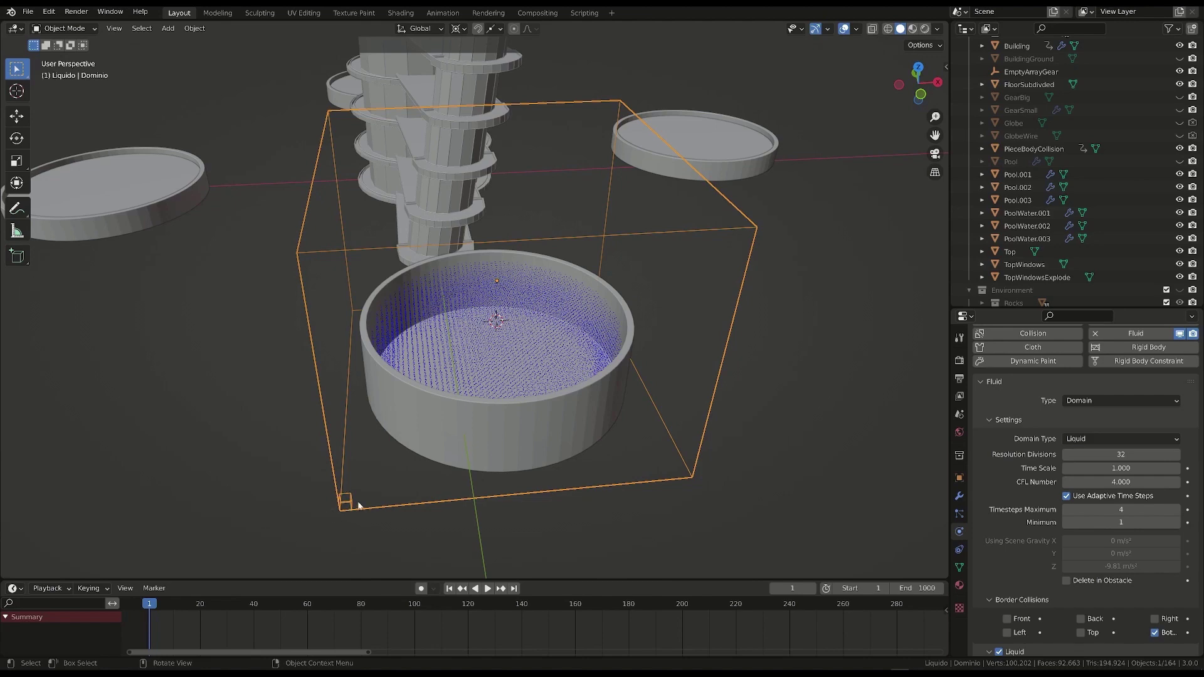
{"action": "middle_click_drag", "start_coordinate": [358, 506], "coordinate": [376, 560]}
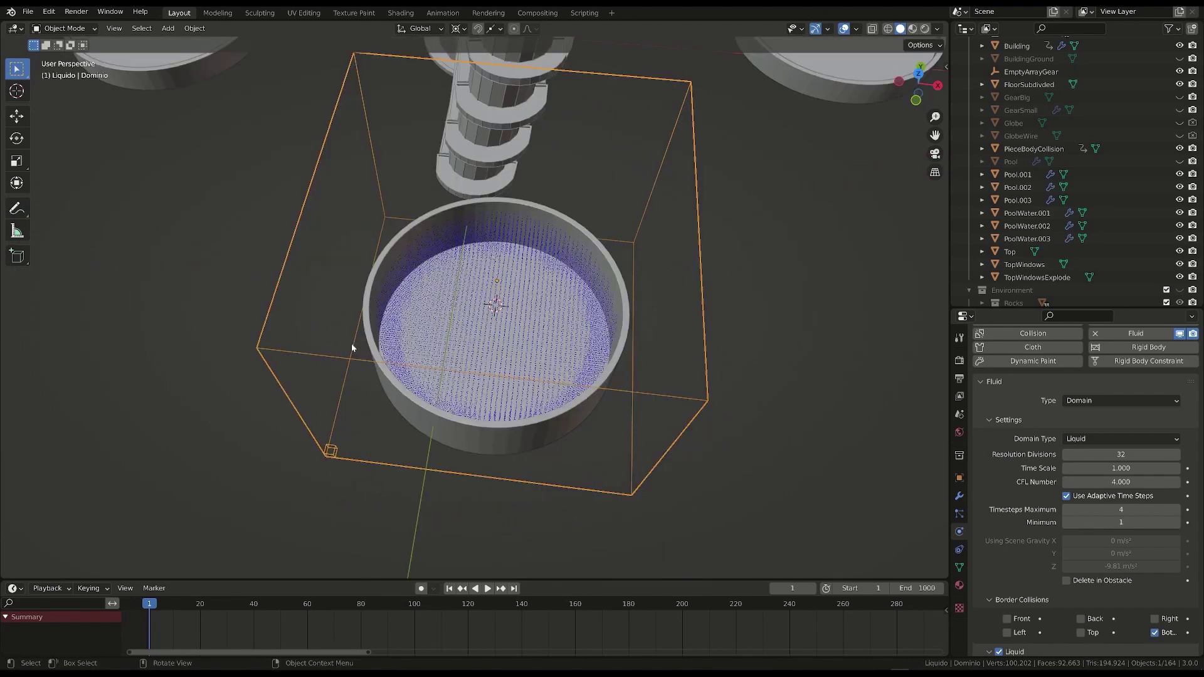
{"action": "key", "text": "KP_7"}
{"action": "scroll", "coordinate": [349, 344], "scroll_direction": "up", "scroll_amount": 3}
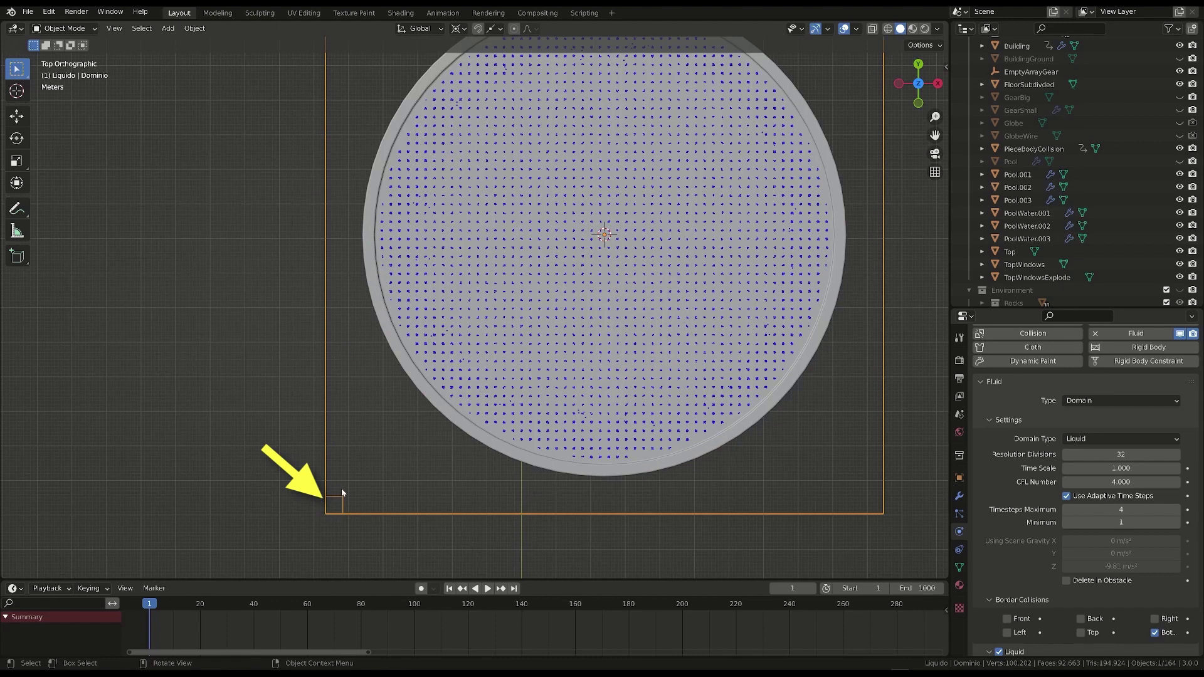
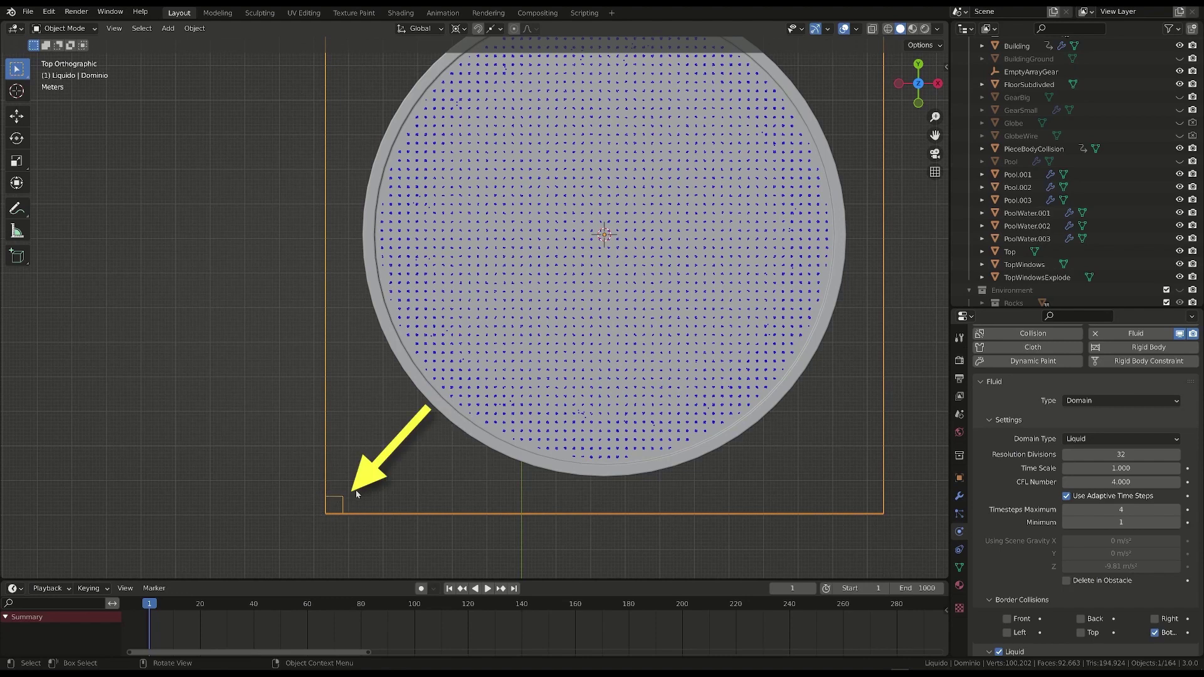
- Compare the domain's corner resolution cube with the container wall and set the domain's Resolution Divisions to 64
{"action": "scroll", "coordinate": [356, 493], "scroll_direction": "down", "scroll_amount": 5}
{"action": "scroll", "coordinate": [499, 395], "scroll_direction": "up", "scroll_amount": 3}
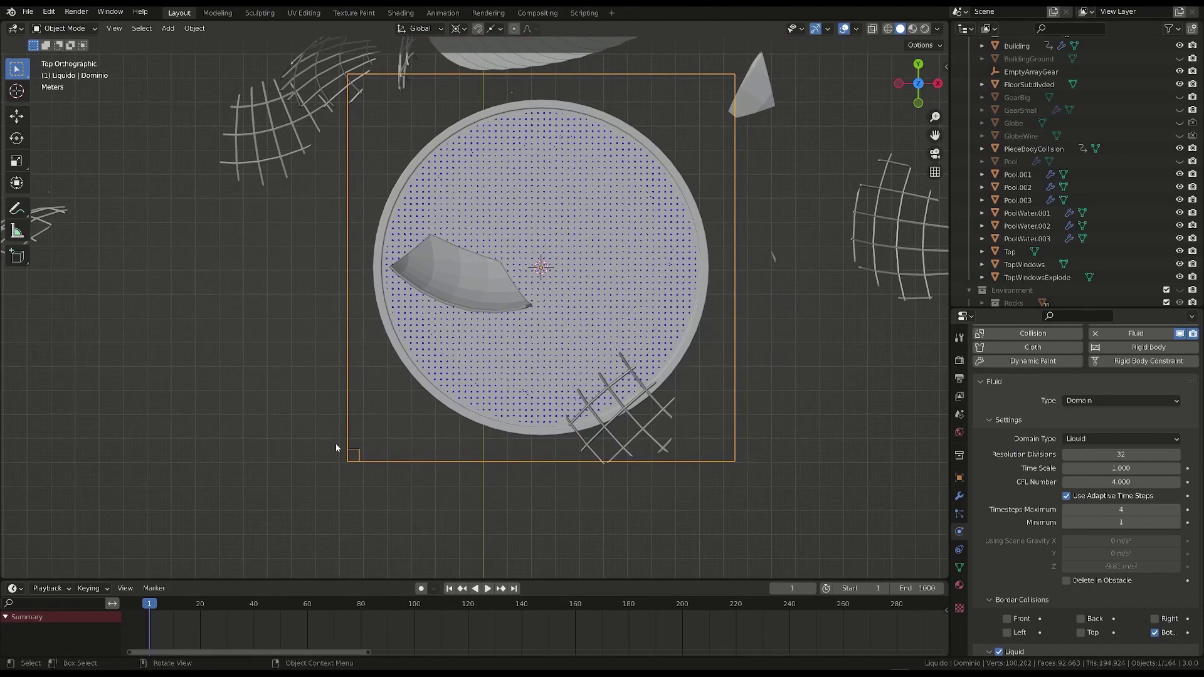
{"action": "scroll", "coordinate": [425, 400], "scroll_direction": "up", "scroll_amount": 3}
{"action": "scroll", "coordinate": [398, 450], "scroll_direction": "up", "scroll_amount": 1}
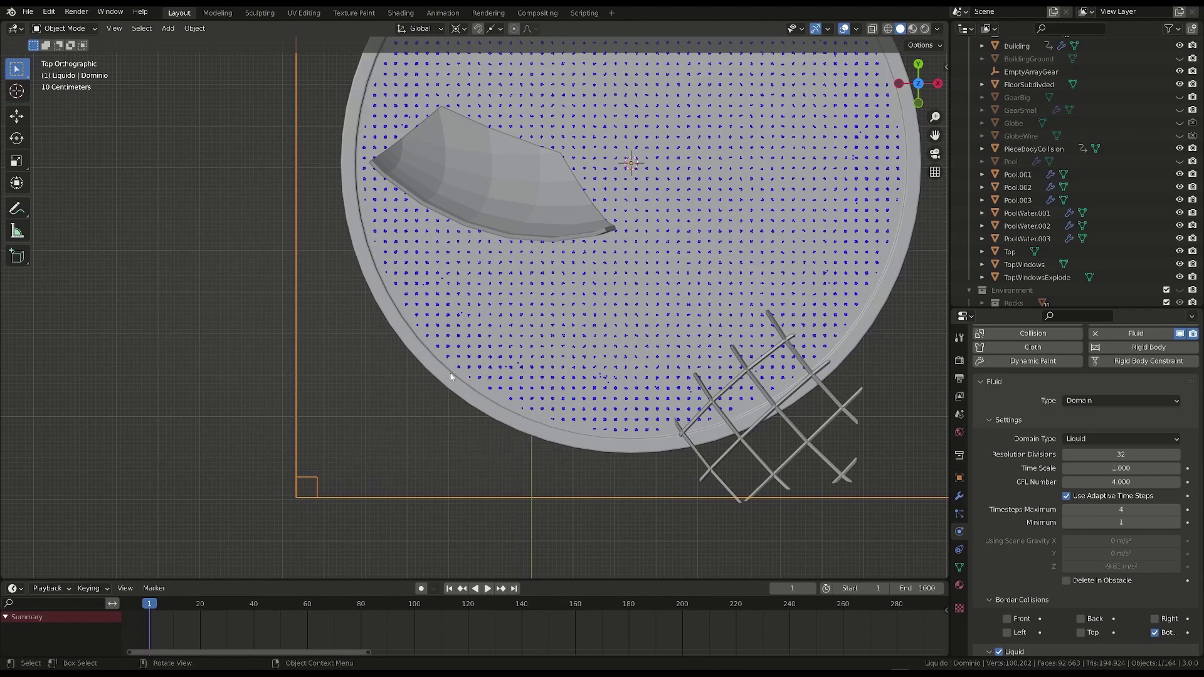
{"action": "scroll", "coordinate": [252, 488], "scroll_direction": "down", "scroll_amount": 2}
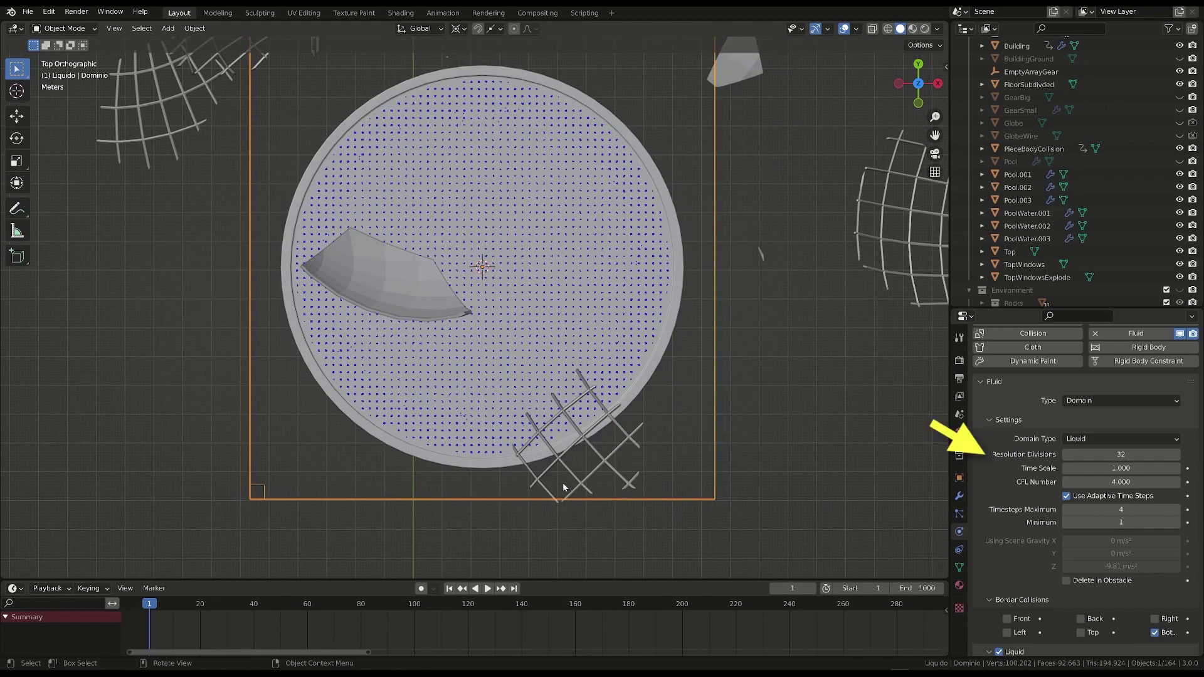
{"action": "left_click", "coordinate": [1120, 454]}
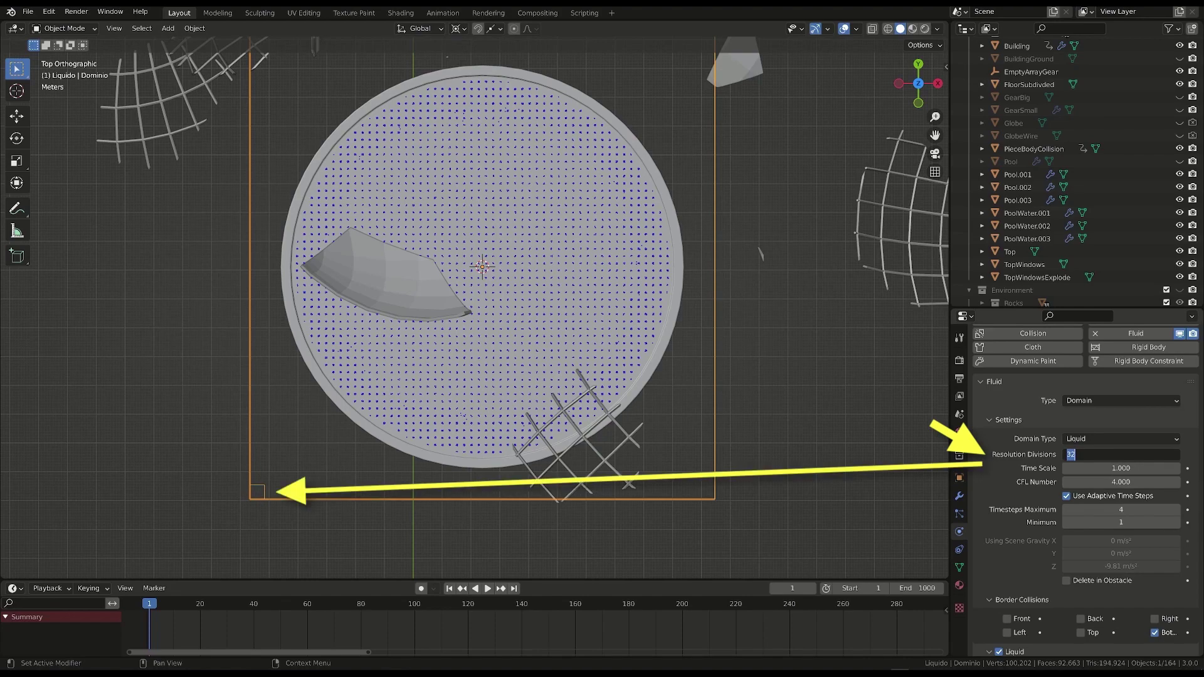
{"action": "type", "text": "64"}
{"action": "key", "text": "Return"}
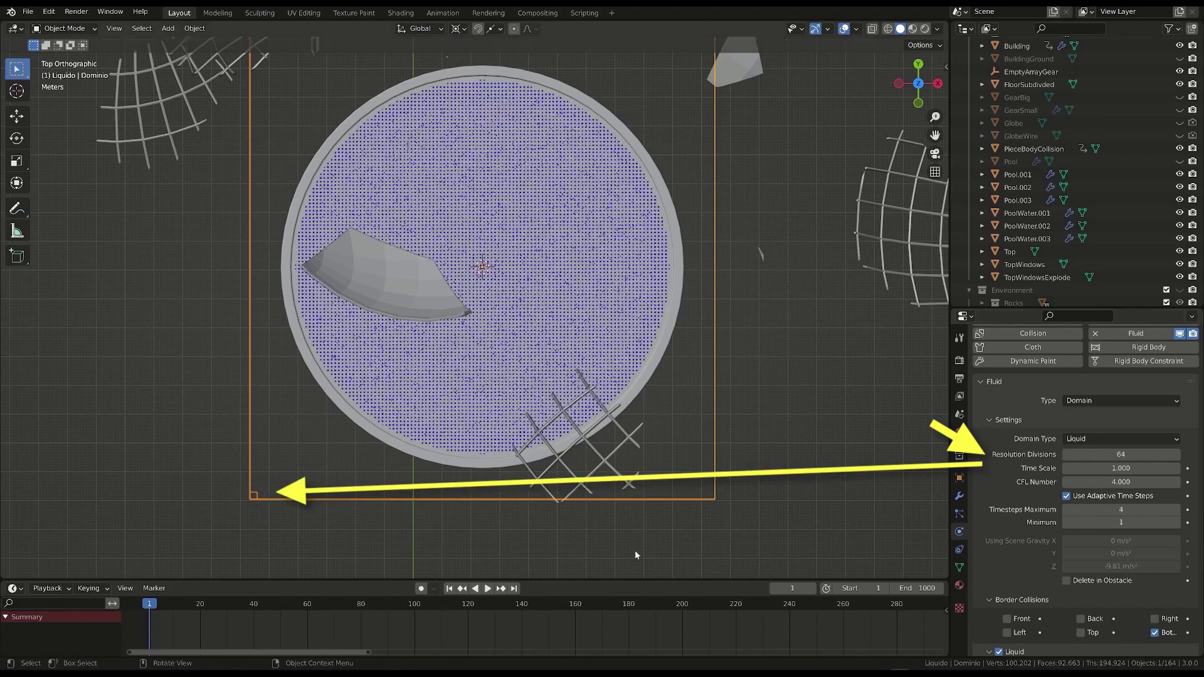
- Check the smaller resolution cube against the container wall, play the liquid simulation to frame 33, and return to frame 1
{"action": "scroll", "coordinate": [291, 481], "scroll_direction": "up", "scroll_amount": 2}
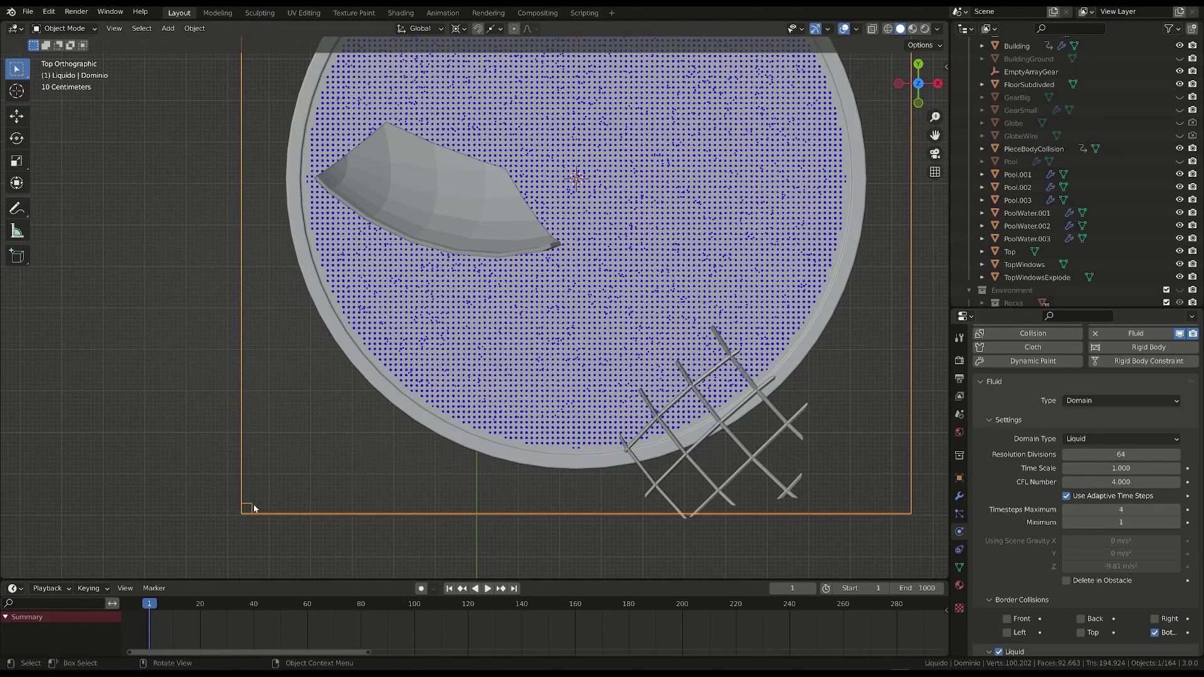
{"action": "scroll", "coordinate": [252, 514], "scroll_direction": "up", "scroll_amount": 1}
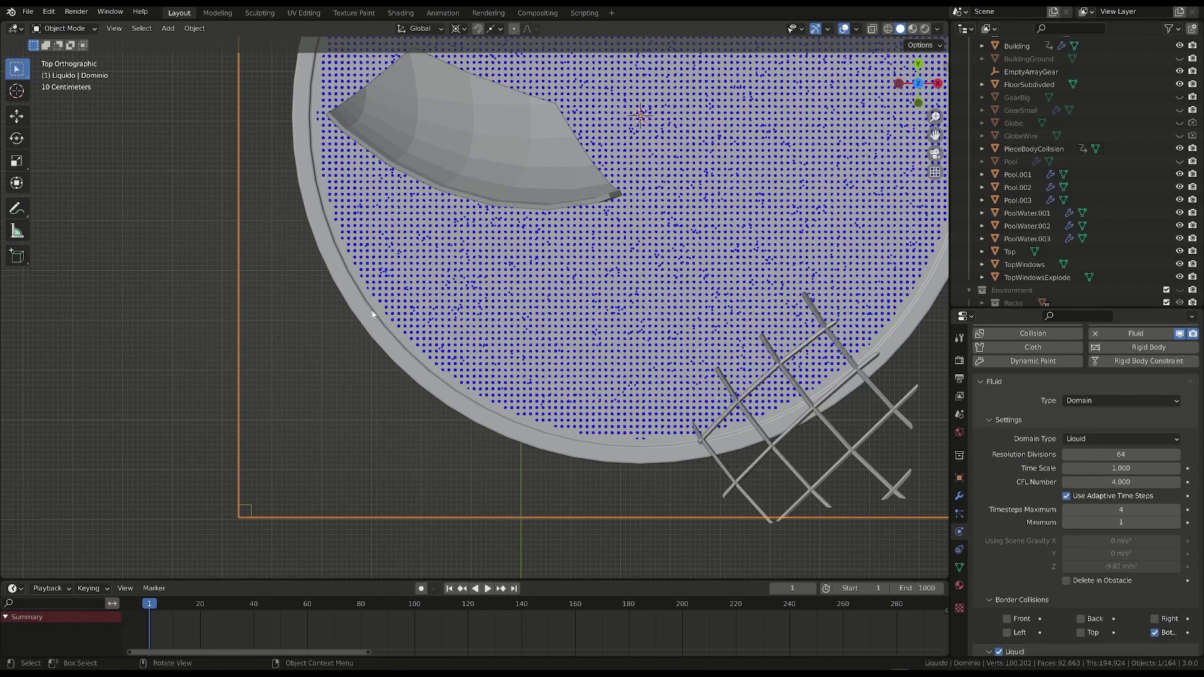
{"action": "scroll", "coordinate": [511, 407], "scroll_direction": "down", "scroll_amount": 4}
{"action": "scroll", "coordinate": [439, 439], "scroll_direction": "down", "scroll_amount": 2}
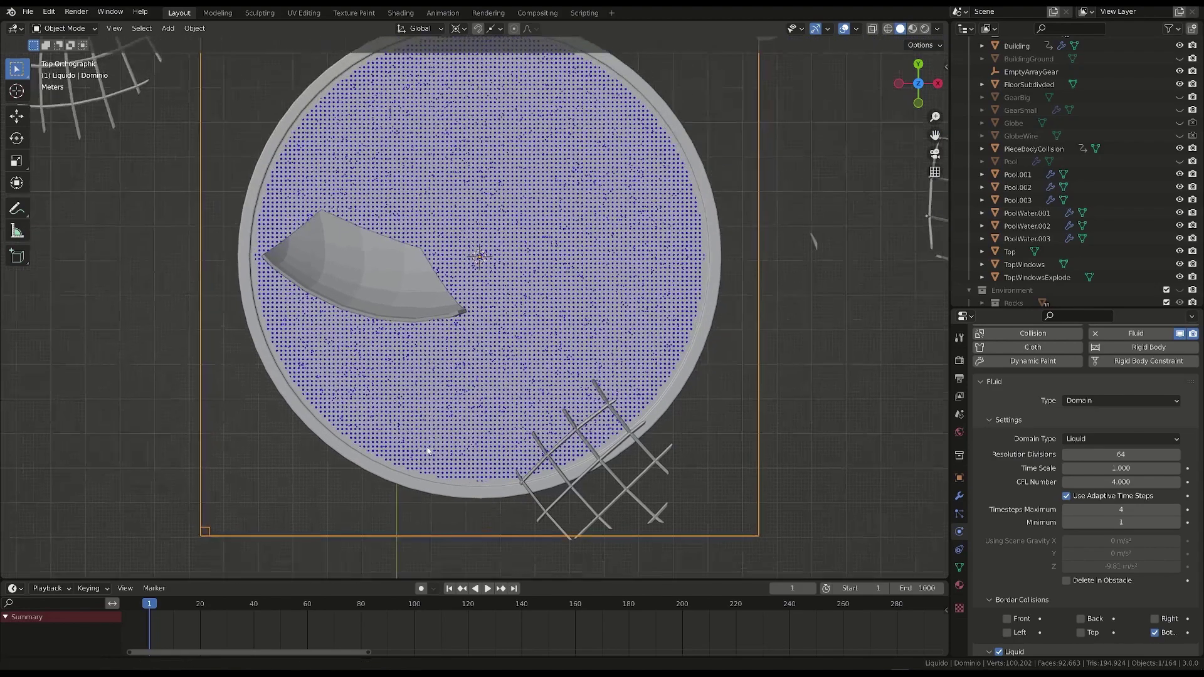
{"action": "middle_click_drag", "start_coordinate": [527, 453], "coordinate": [555, 386]}
{"action": "key", "text": "space"}
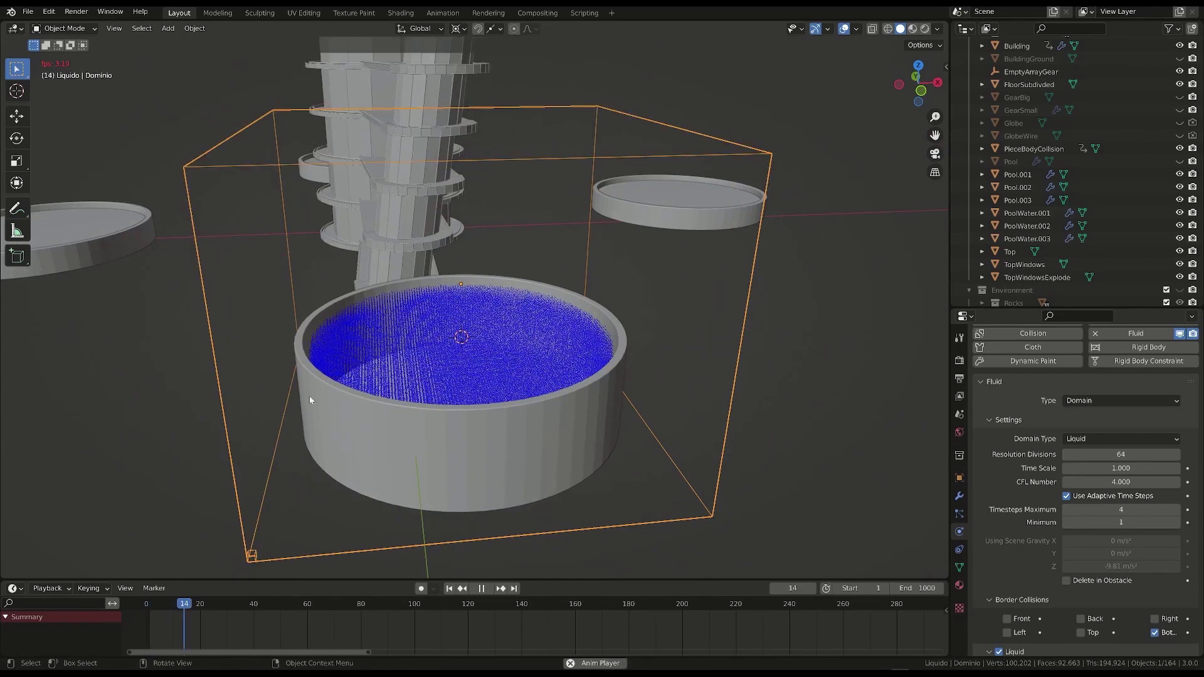
{"action": "key", "text": "space"}
{"action": "middle_click_drag", "start_coordinate": [484, 443], "coordinate": [360, 424]}
{"action": "key", "text": "space"}
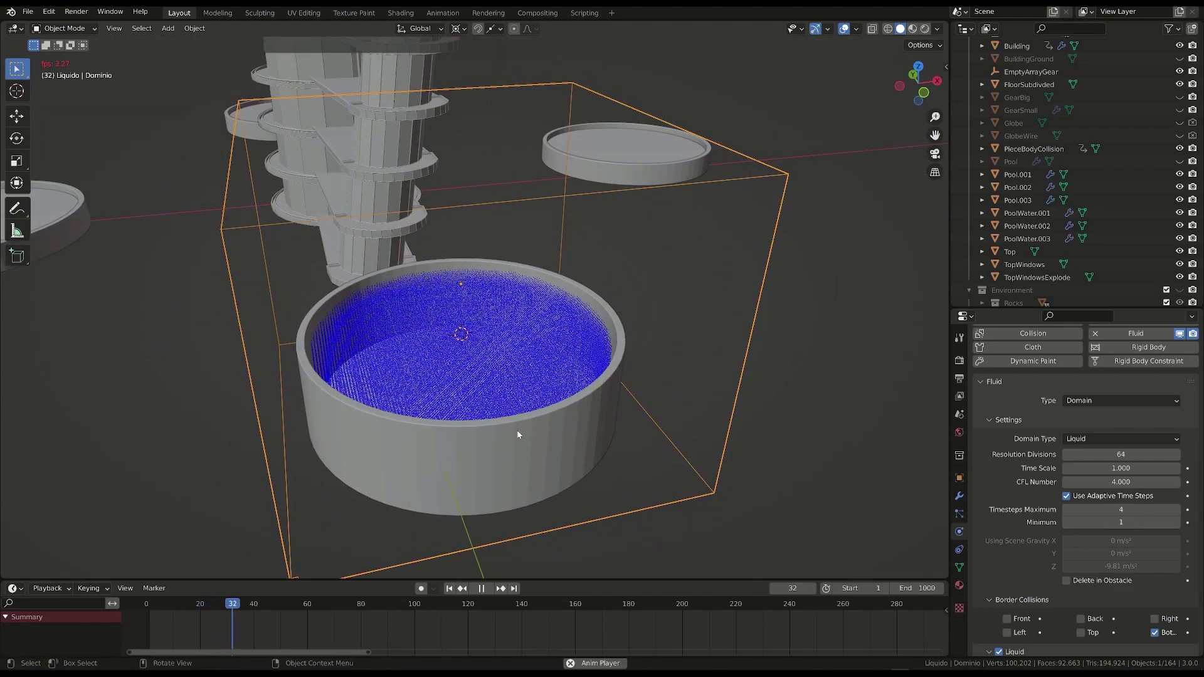
{"action": "key", "text": "space"}
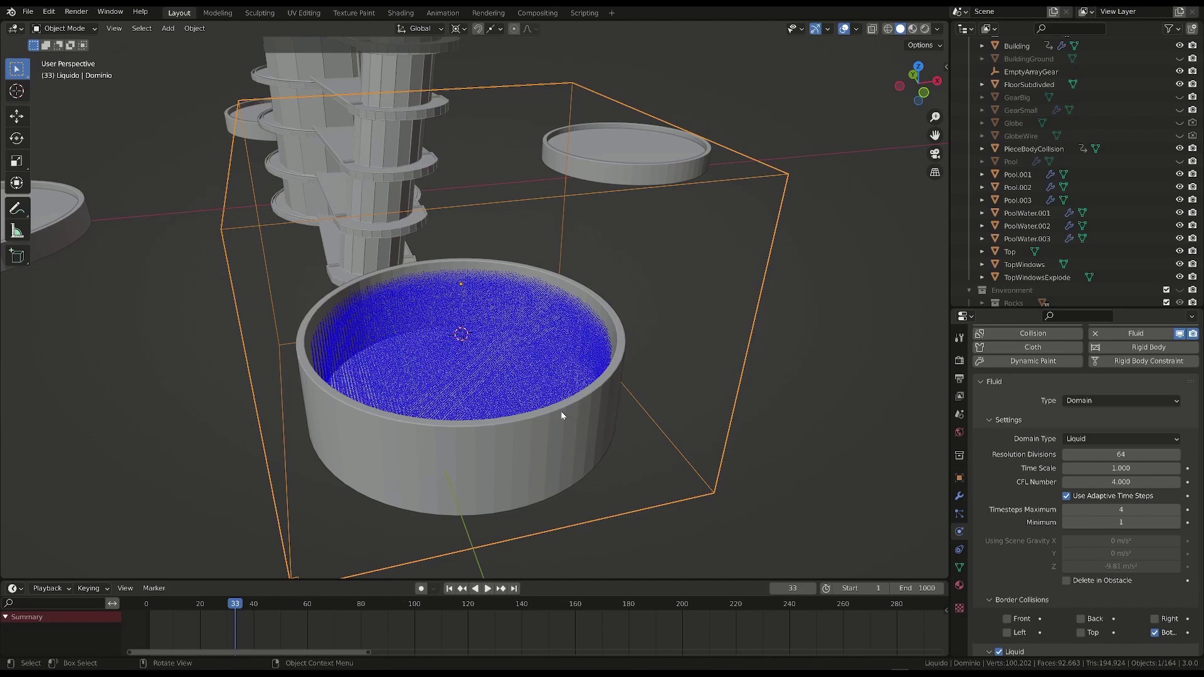
{"action": "left_click", "coordinate": [449, 588]}
- Set the domain's Resolution Divisions back to 32 and view the particles and resolution cube around the container
{"action": "middle_click_drag", "start_coordinate": [412, 369], "coordinate": [386, 387]}
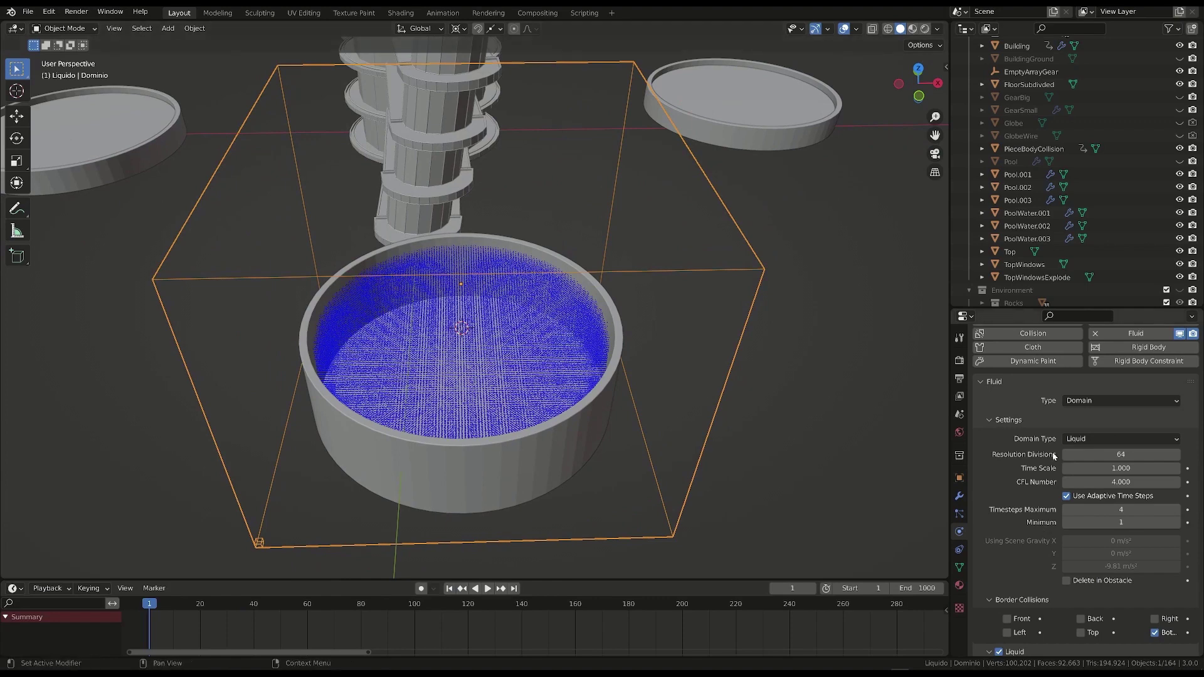
{"action": "left_click", "coordinate": [1120, 454]}
{"action": "type", "text": "32"}
{"action": "key", "text": "Return"}
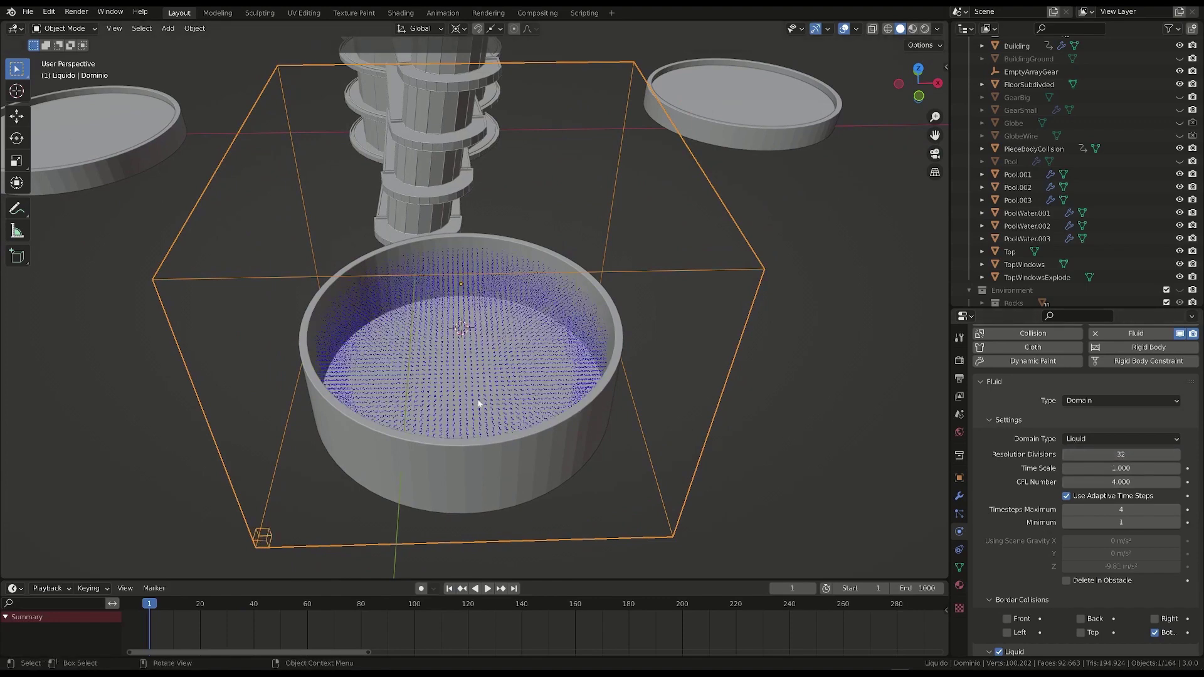
{"action": "middle_click_drag", "start_coordinate": [463, 463], "coordinate": [512, 432]}
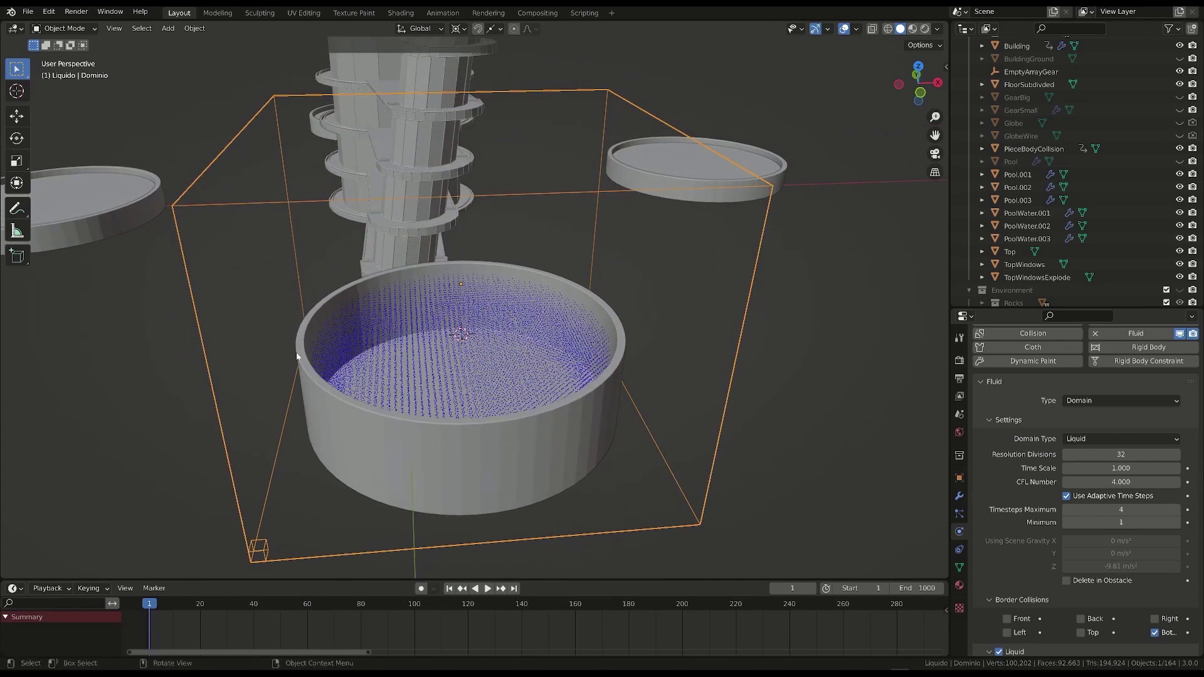
{"action": "middle_click_drag", "start_coordinate": [342, 389], "coordinate": [329, 370]}
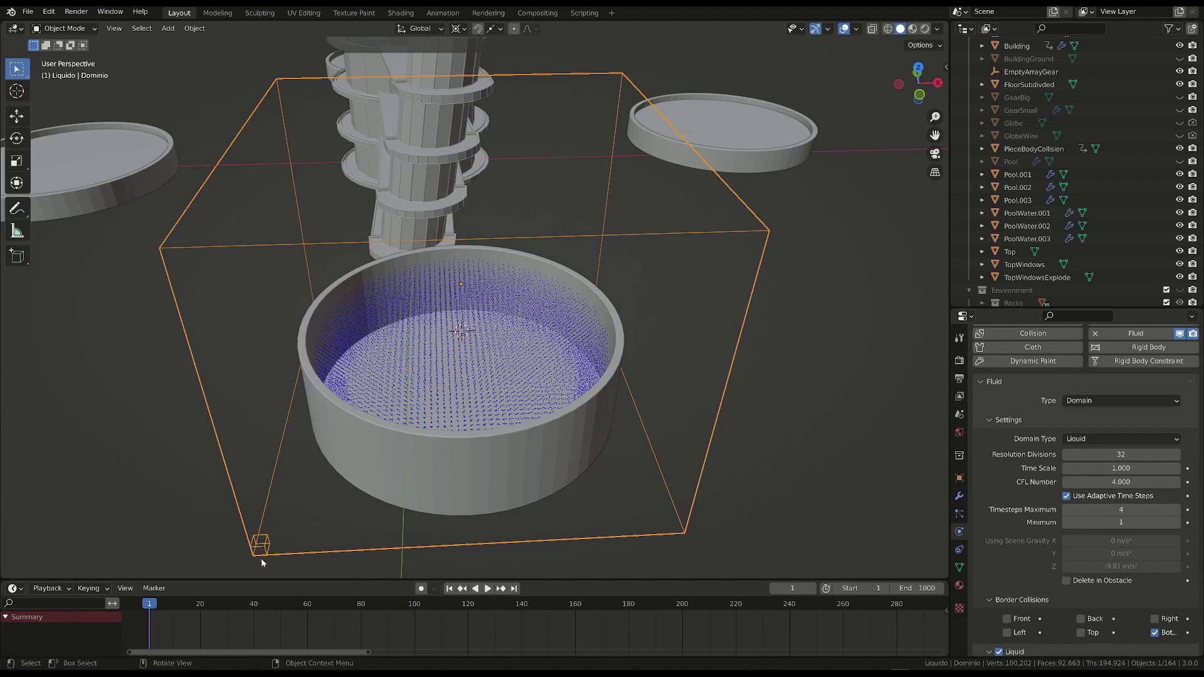
- Check the container effector's Surface Thickness of 0, play the simulation to about frame 28 for leaks, and return to frame 1
{"action": "left_click", "coordinate": [471, 459]}
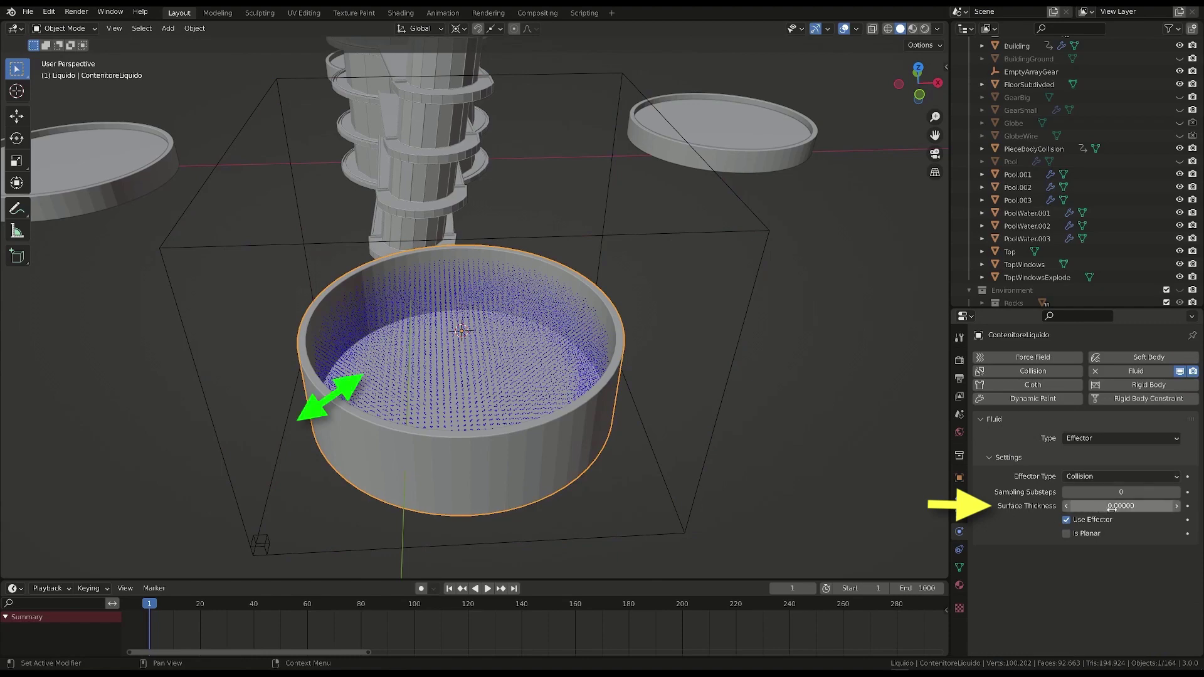
{"action": "middle_click_drag", "start_coordinate": [370, 423], "coordinate": [361, 444]}
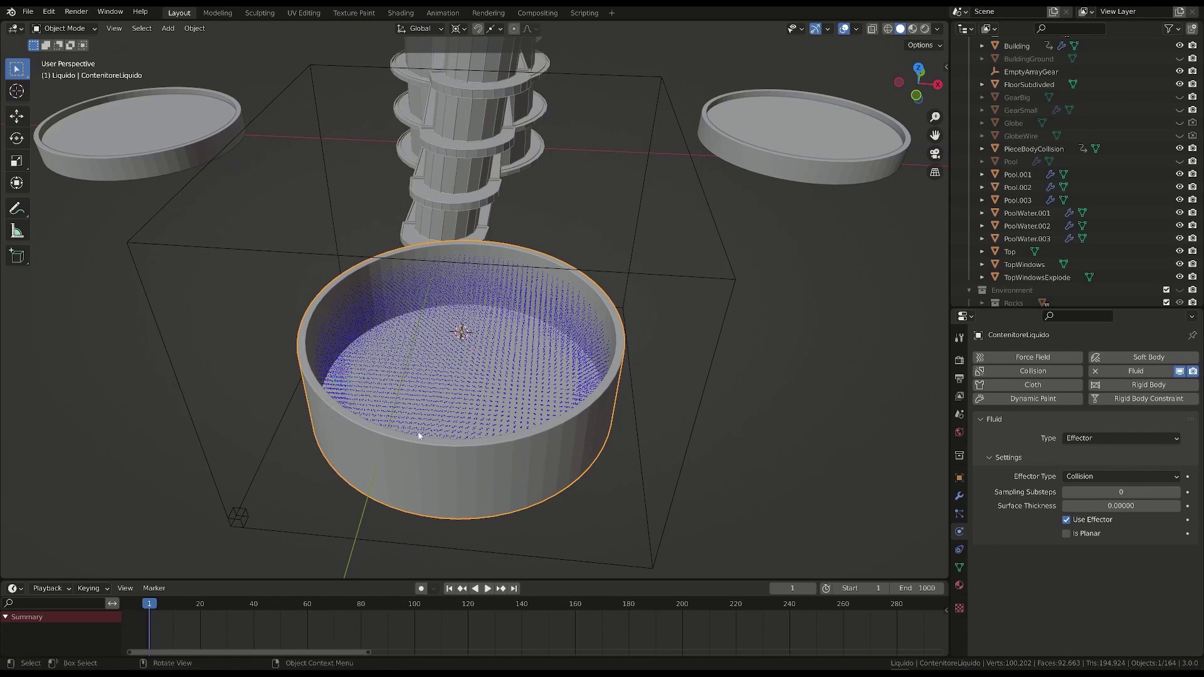
{"action": "left_click", "coordinate": [1121, 505]}
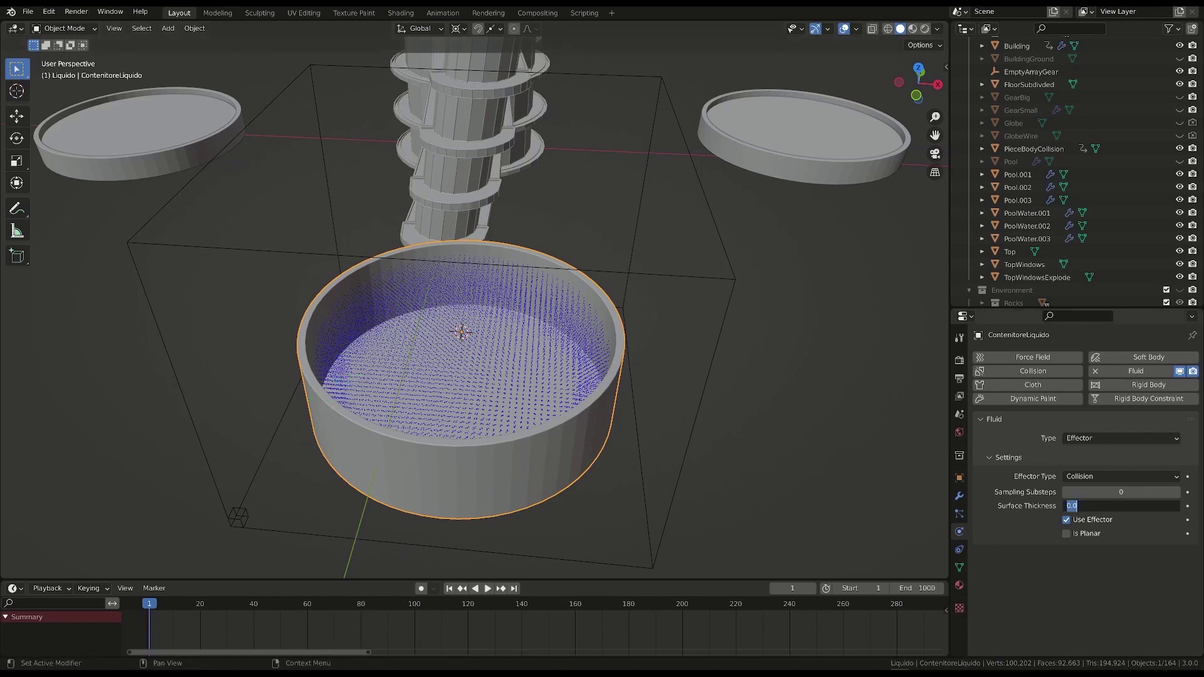
{"action": "key", "text": "Return"}
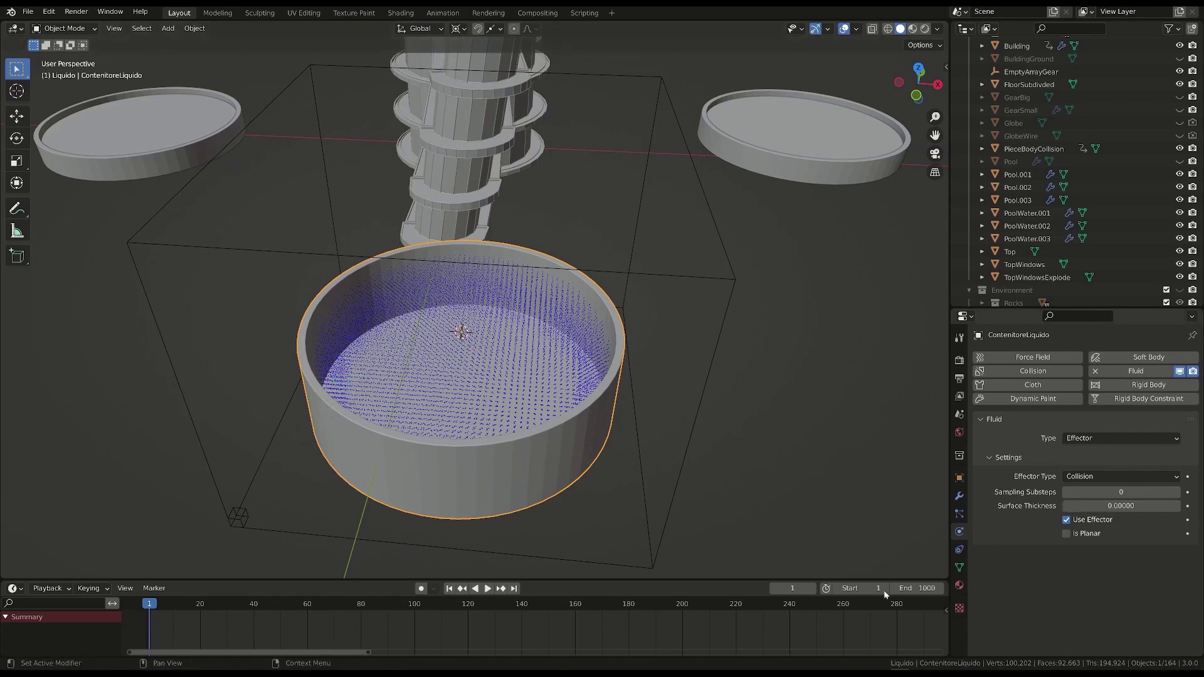
{"action": "left_click", "coordinate": [760, 521]}
{"action": "key", "text": "space"}
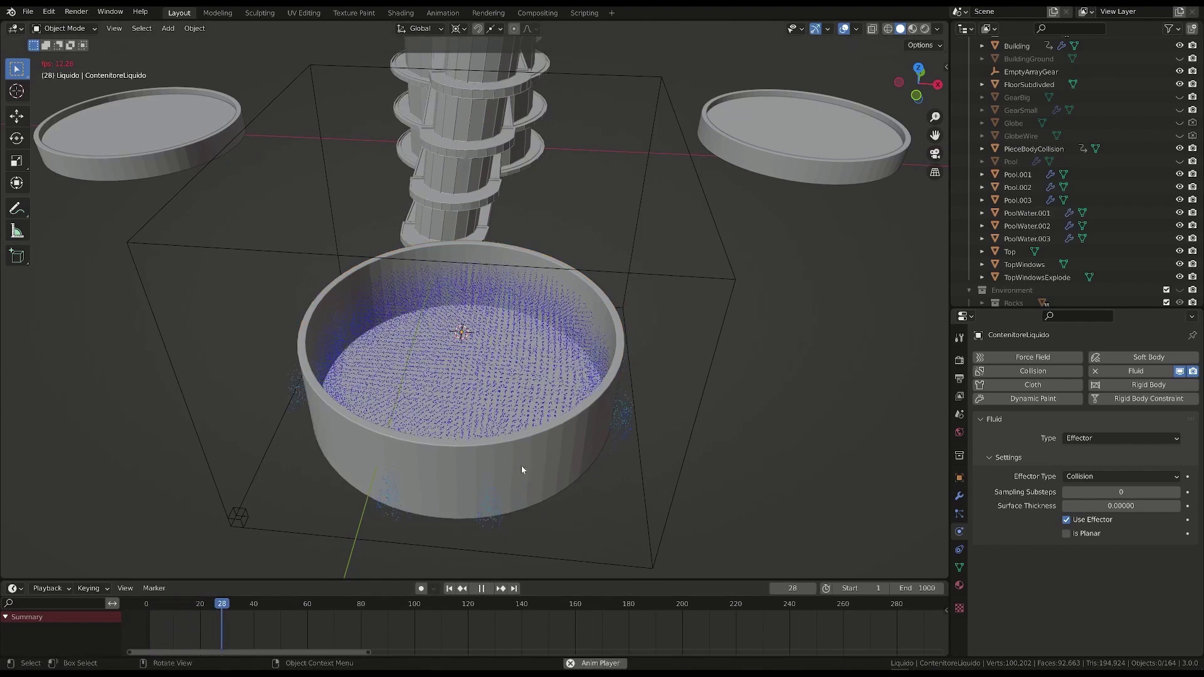
{"action": "key", "text": "space"}
{"action": "key", "text": "shift+Left"}
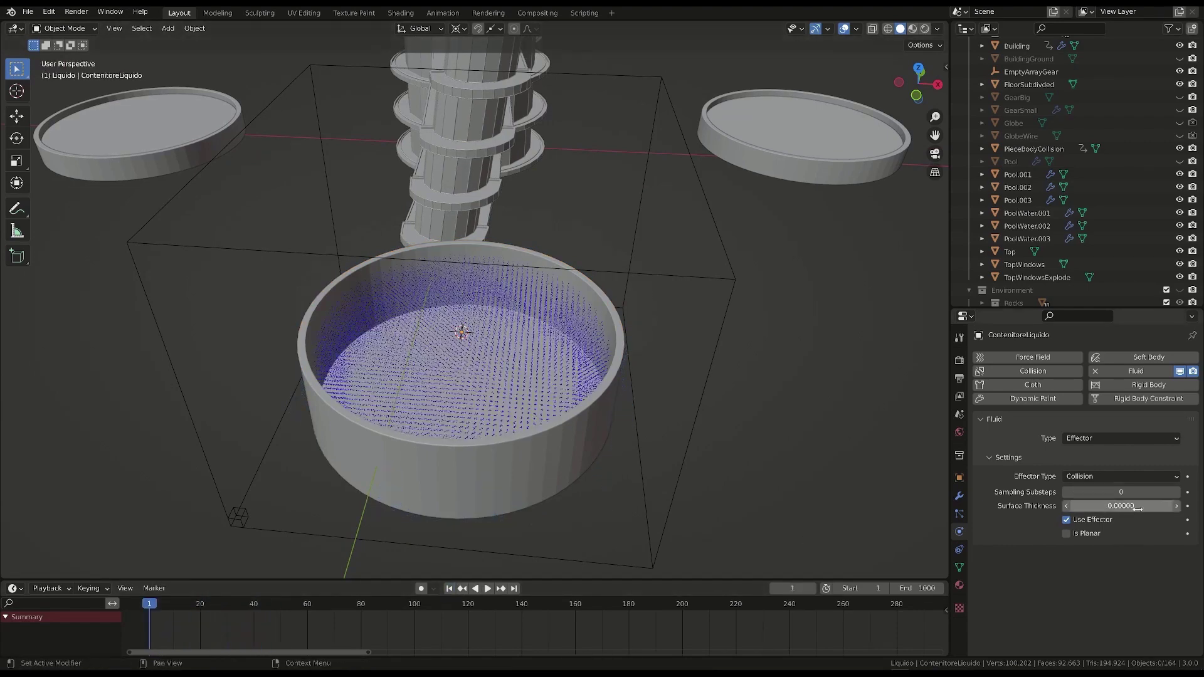
- Set the liquid container effector's Surface Thickness to 0.5 and select the domain
{"action": "left_click", "coordinate": [1103, 505]}
{"action": "key", "text": "Return"}
{"action": "left_click", "coordinate": [723, 324]}
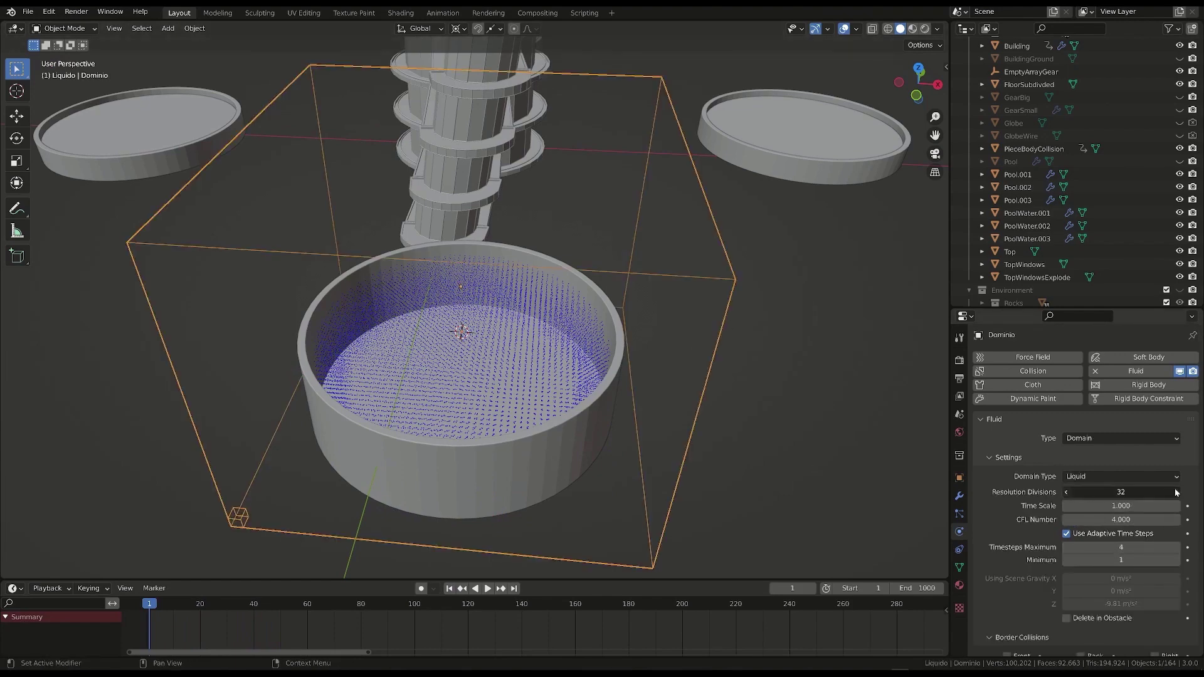
- Replay the liquid simulation from frame 1, checking around the container for escaping particles from several angles, and return to frame 1
{"action": "left_click", "coordinate": [487, 588]}
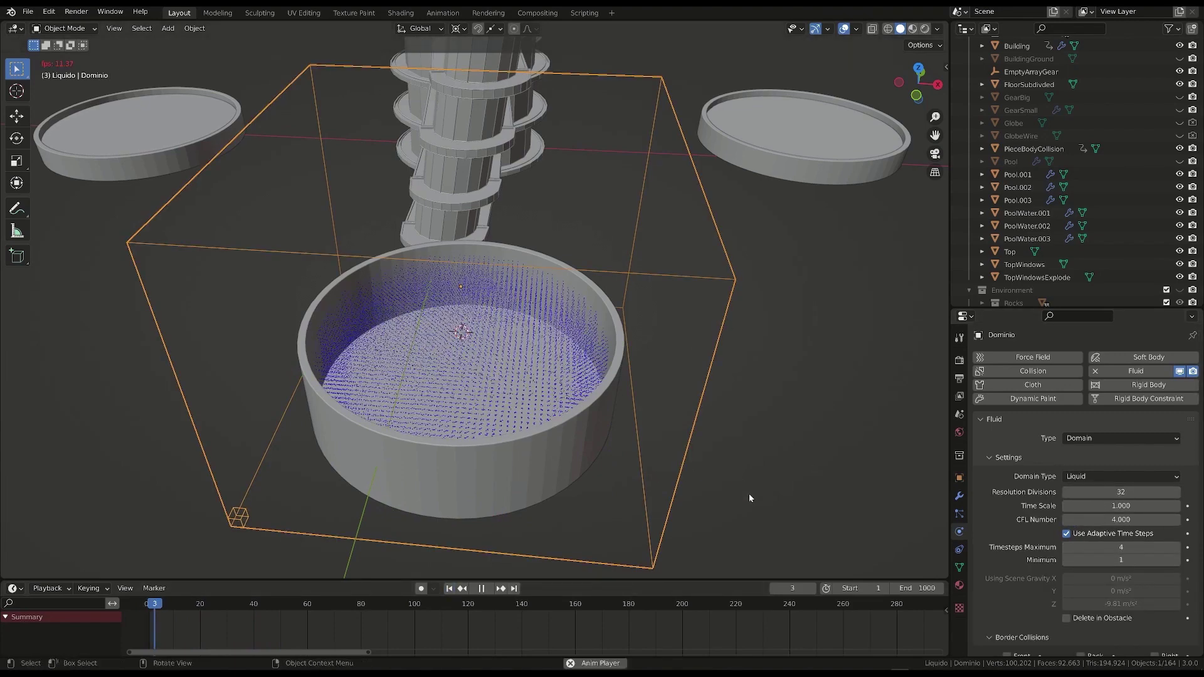
{"action": "key", "text": "space"}
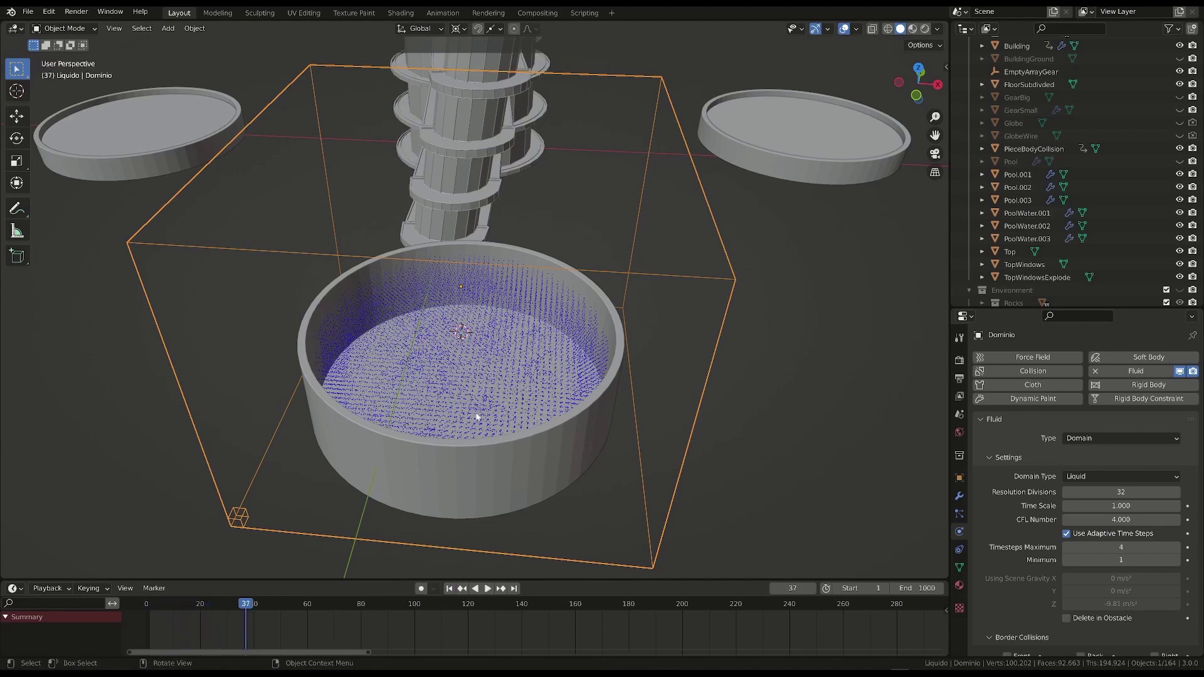
{"action": "middle_click_drag", "start_coordinate": [473, 417], "coordinate": [497, 403]}
{"action": "key", "text": "space"}
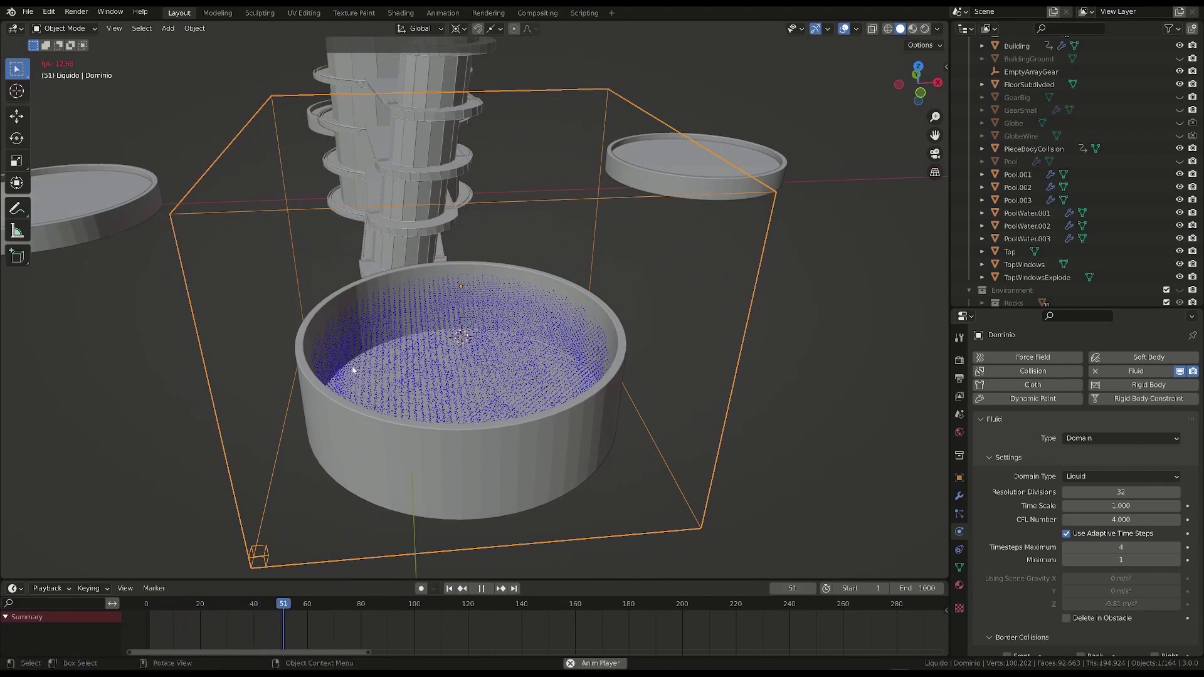
{"action": "key", "text": "space"}
{"action": "left_click", "coordinate": [395, 422]}
{"action": "middle_click_drag", "start_coordinate": [395, 422], "coordinate": [542, 447]}
{"action": "key", "text": "shift+Left"}
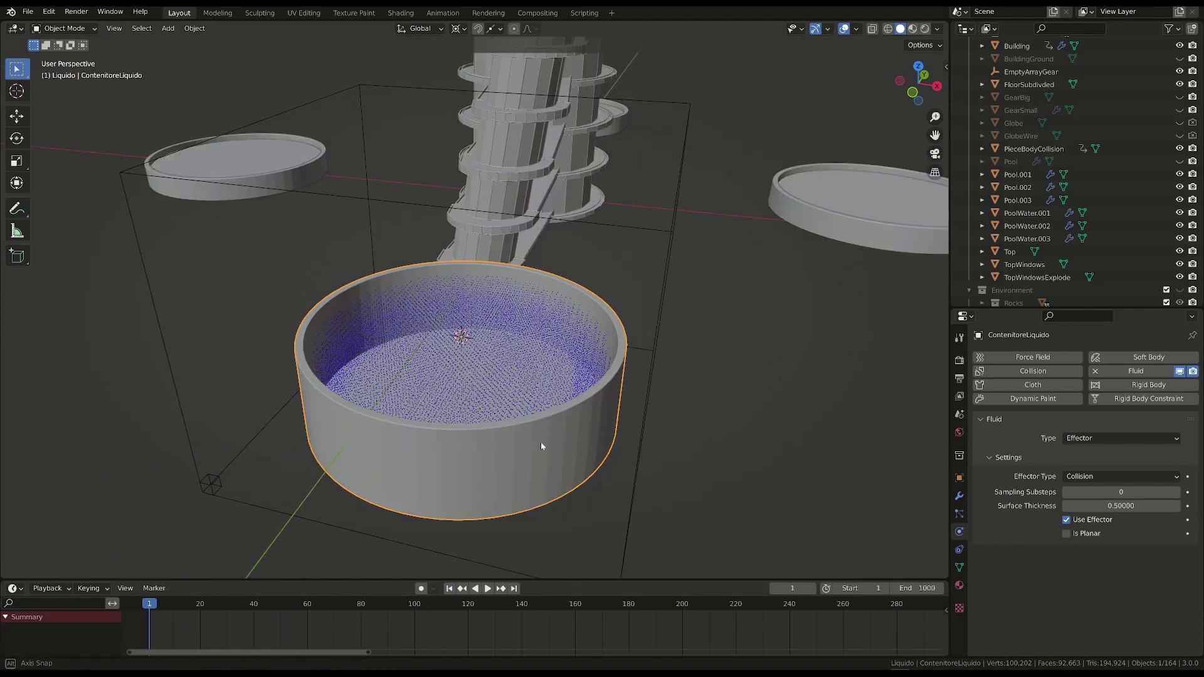
{"action": "key", "text": "space"}
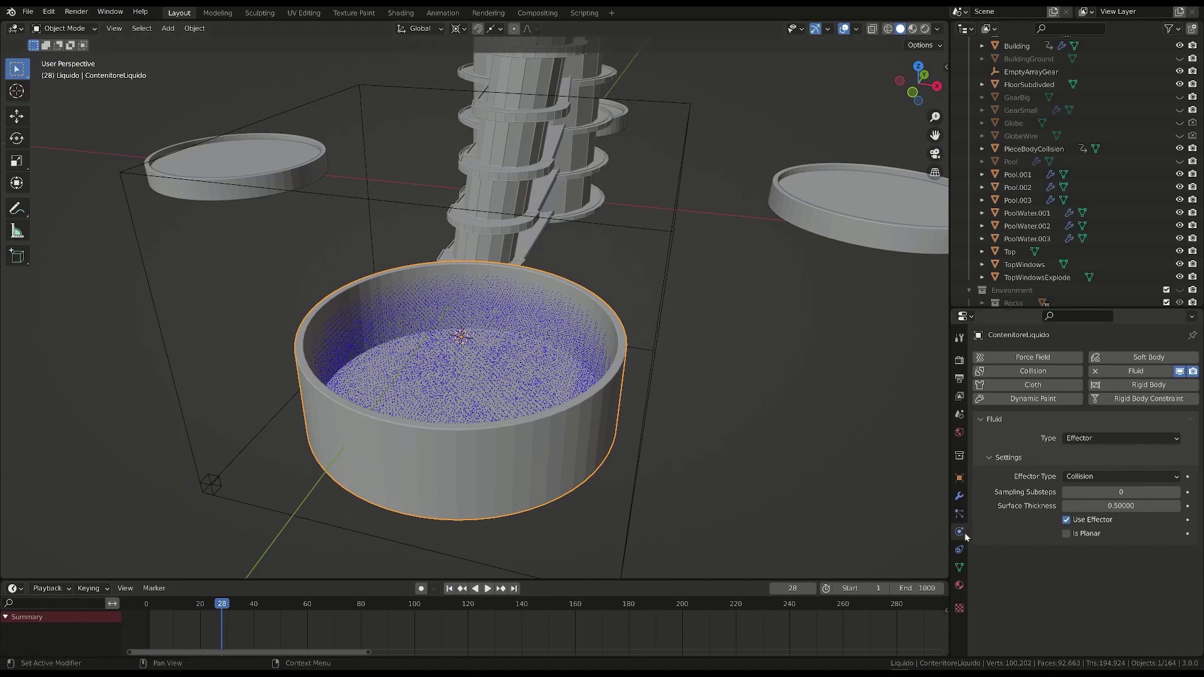
{"action": "left_click", "coordinate": [446, 588]}
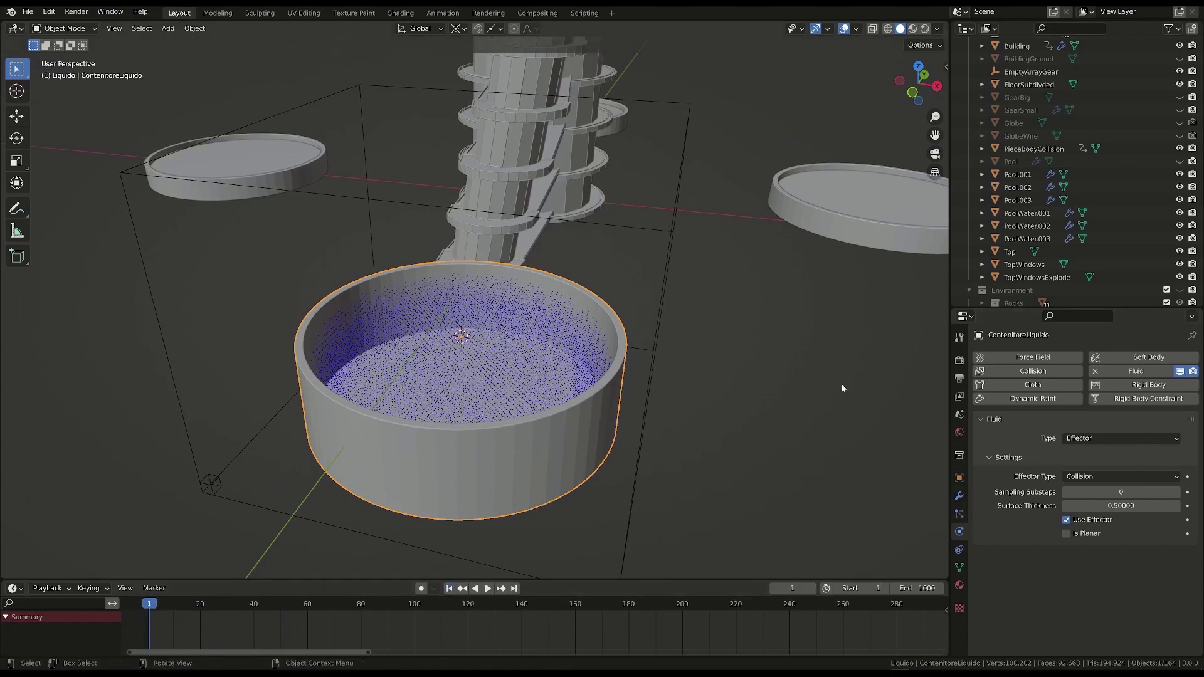
- Select the fluid domain and set its Resolution Divisions to 64
{"action": "left_click", "coordinate": [664, 280]}
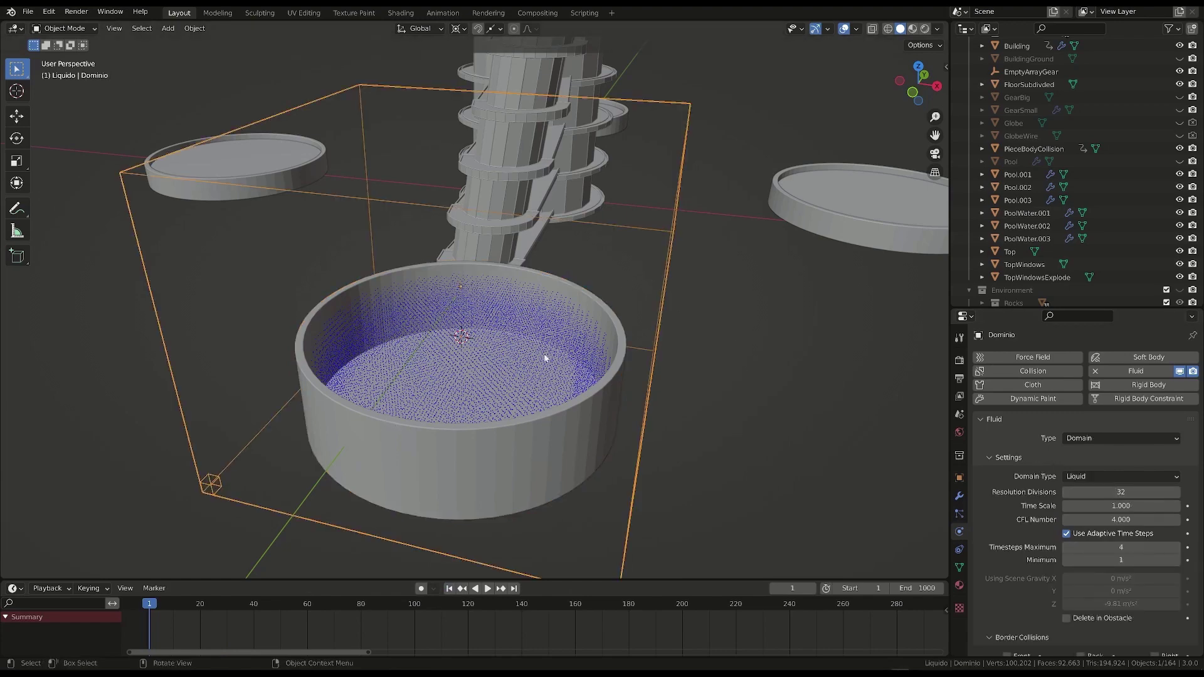
{"action": "middle_click_drag", "start_coordinate": [483, 382], "coordinate": [498, 389]}
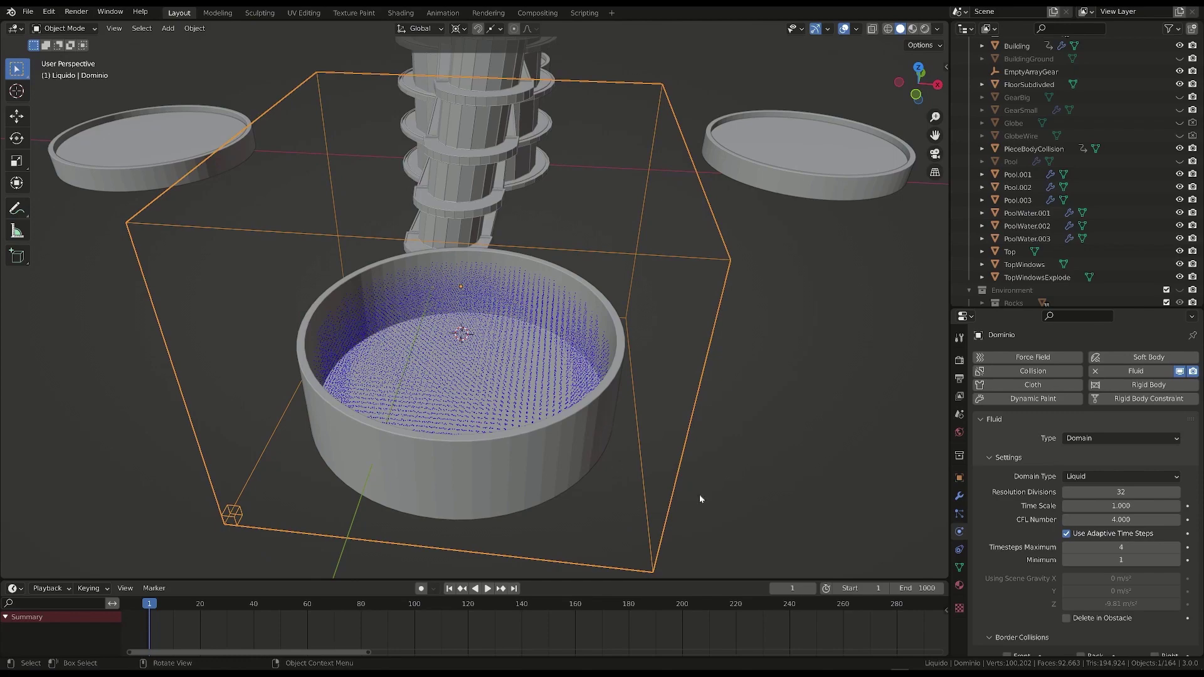
{"action": "left_click", "coordinate": [1120, 491]}
{"action": "type", "text": "64"}
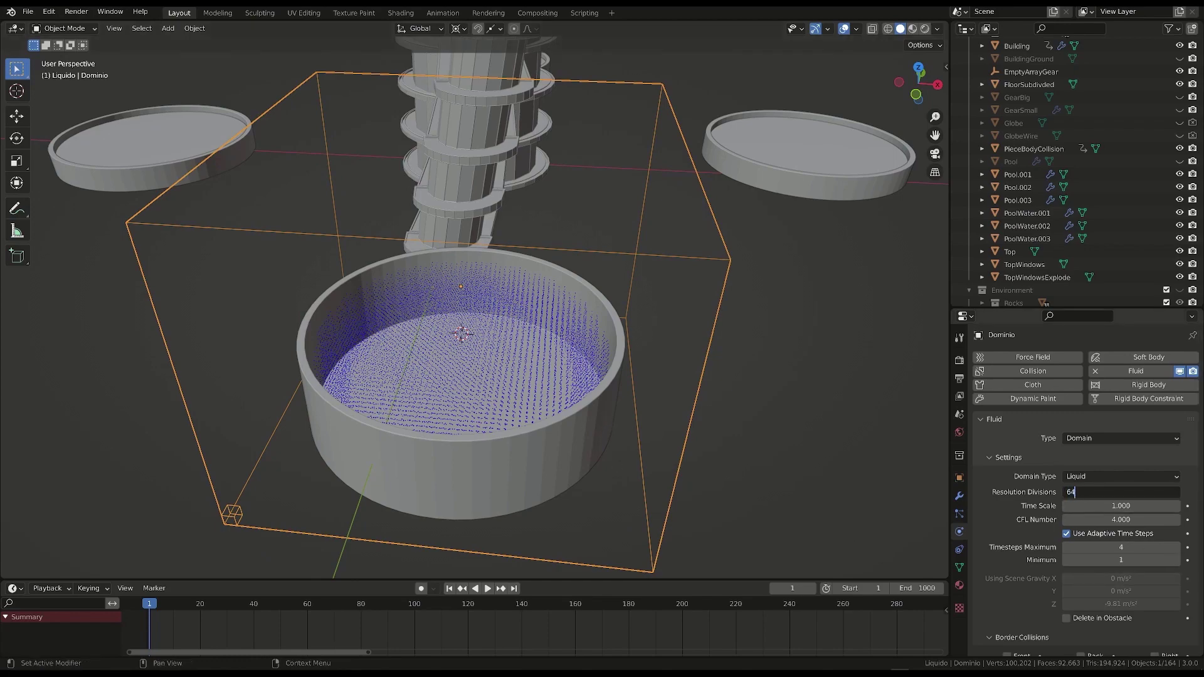
{"action": "key", "text": "Return"}
- Look over the whole domain in the scene and its fluid settings, from Domain Type down to the Liquid section
{"action": "scroll", "coordinate": [454, 328], "scroll_direction": "up", "scroll_amount": 3}
{"action": "mouse_move", "coordinate": [454, 327]}
{"action": "middle_mouse_down"}
{"action": "mouse_move", "coordinate": [481, 311]}
{"action": "mouse_move", "coordinate": [437, 311]}
{"action": "middle_mouse_up"}
{"action": "scroll", "coordinate": [629, 358], "scroll_direction": "down", "scroll_amount": 2}
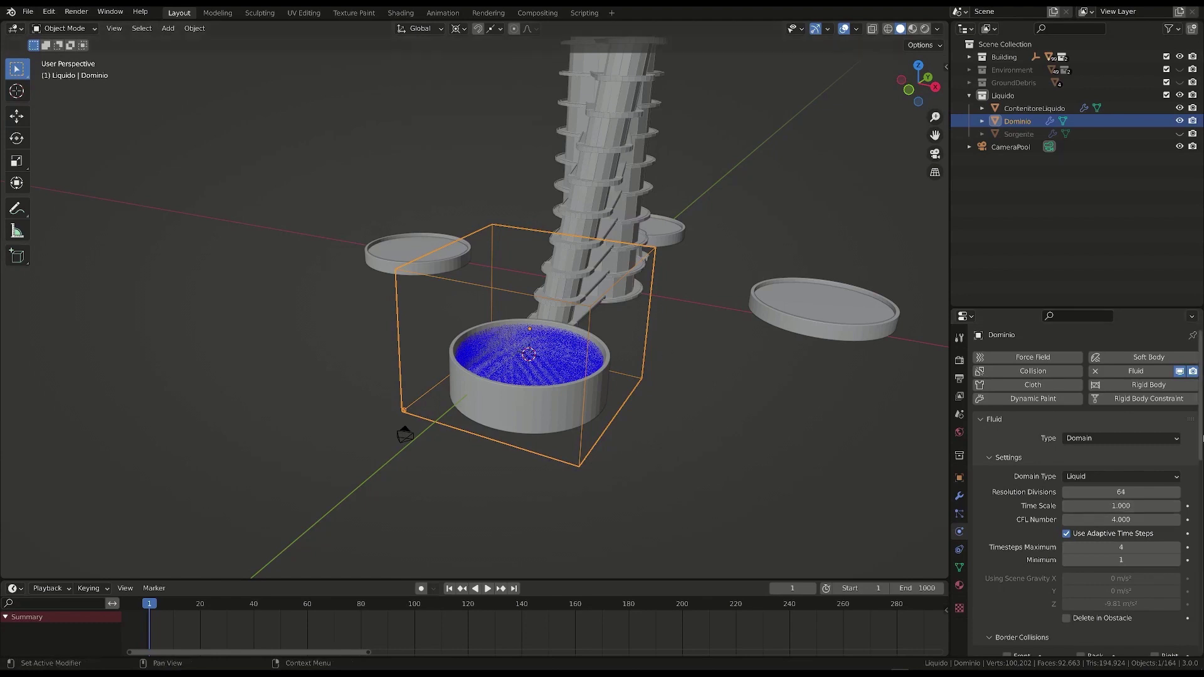
{"action": "scroll", "coordinate": [1188, 412], "scroll_direction": "down", "scroll_amount": 4}
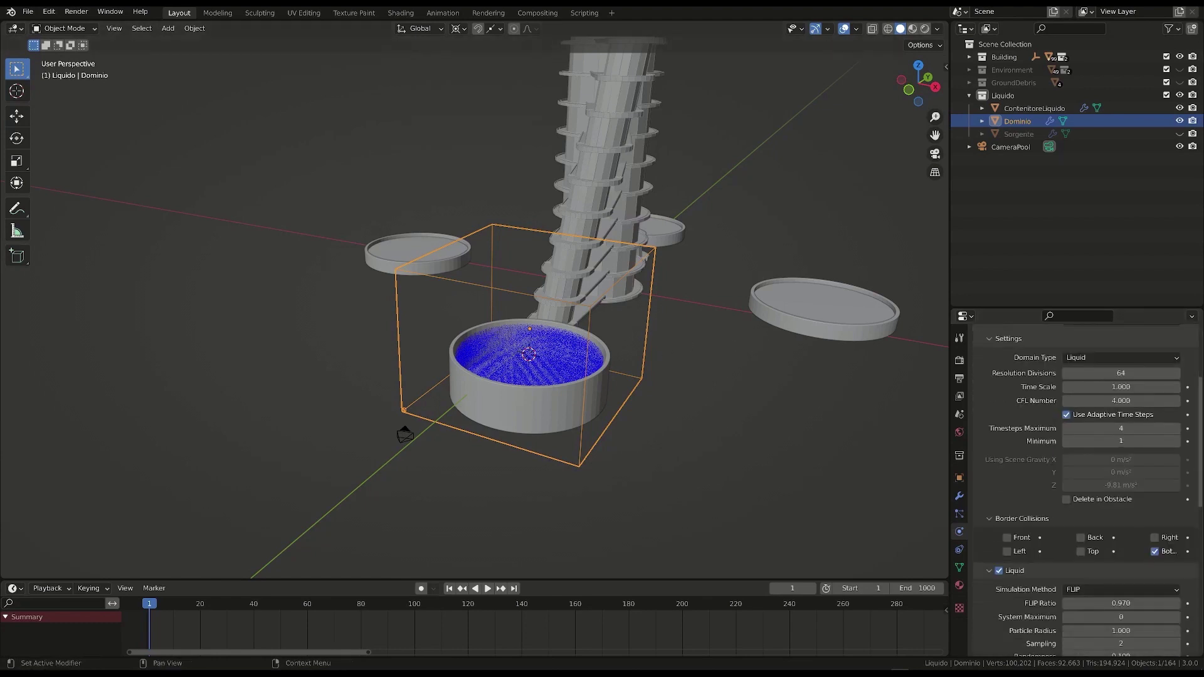
{"action": "scroll", "coordinate": [1201, 383], "scroll_direction": "up", "scroll_amount": 4}
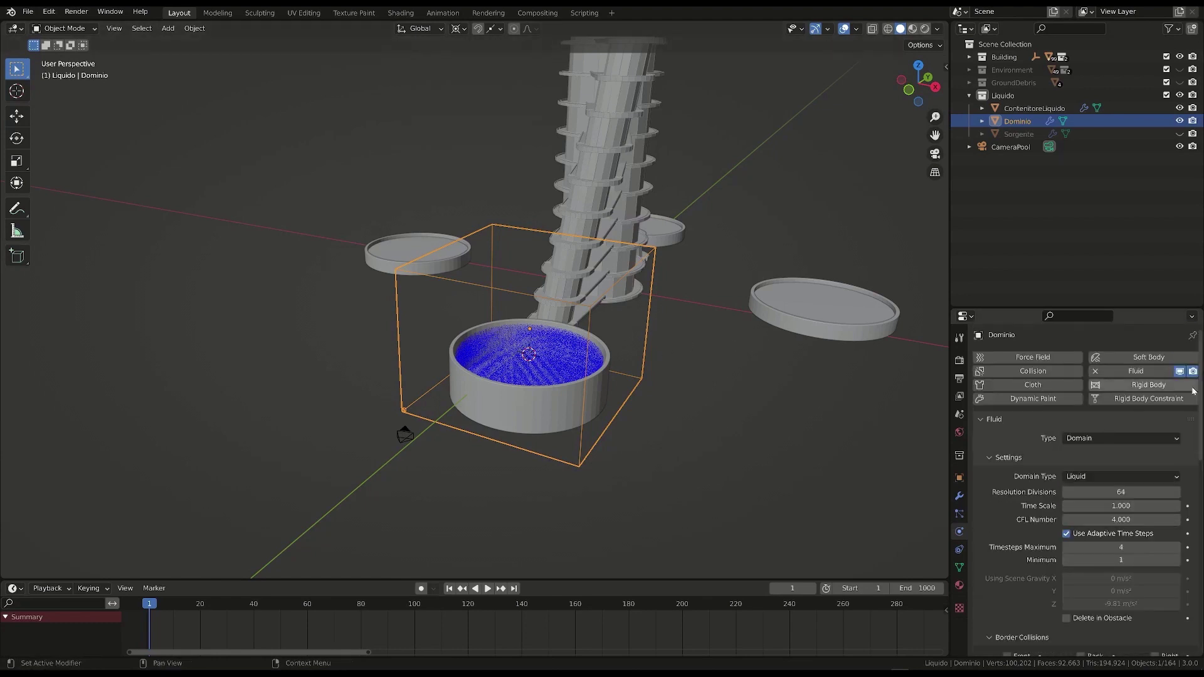
{"action": "scroll", "coordinate": [1201, 383], "scroll_direction": "down", "scroll_amount": 4}
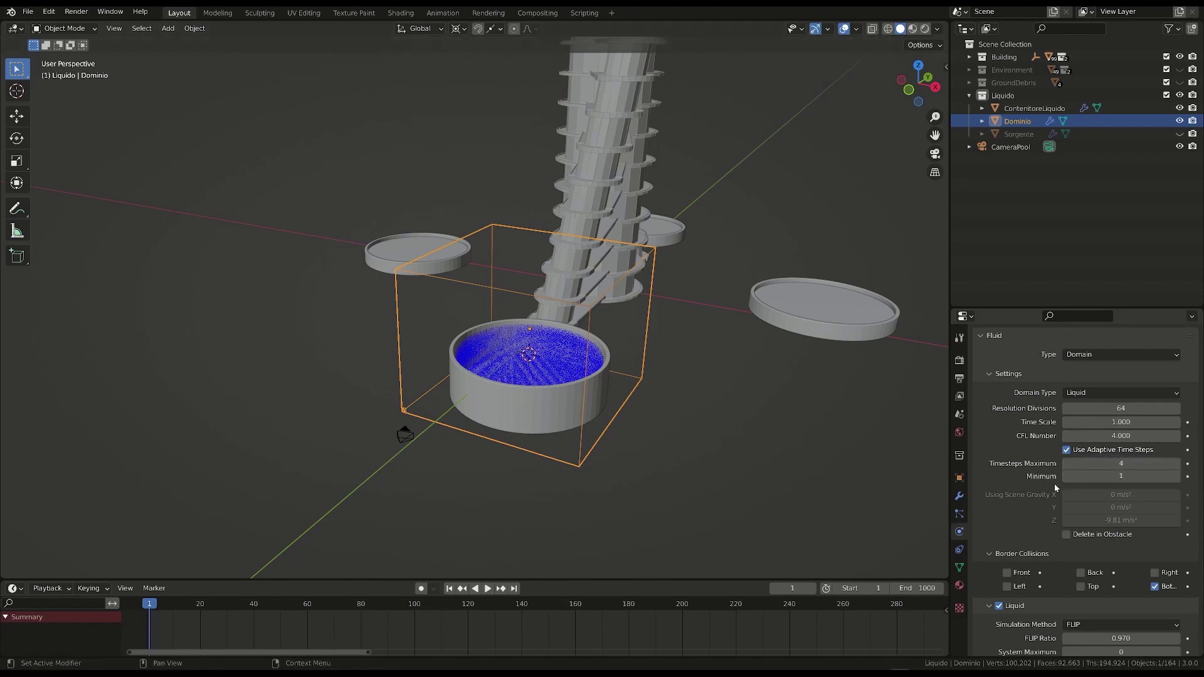
- Check the fluid settings of the liquid source Sorgente, reselect the domain and review its Liquid section
{"action": "left_click", "coordinate": [1020, 136]}
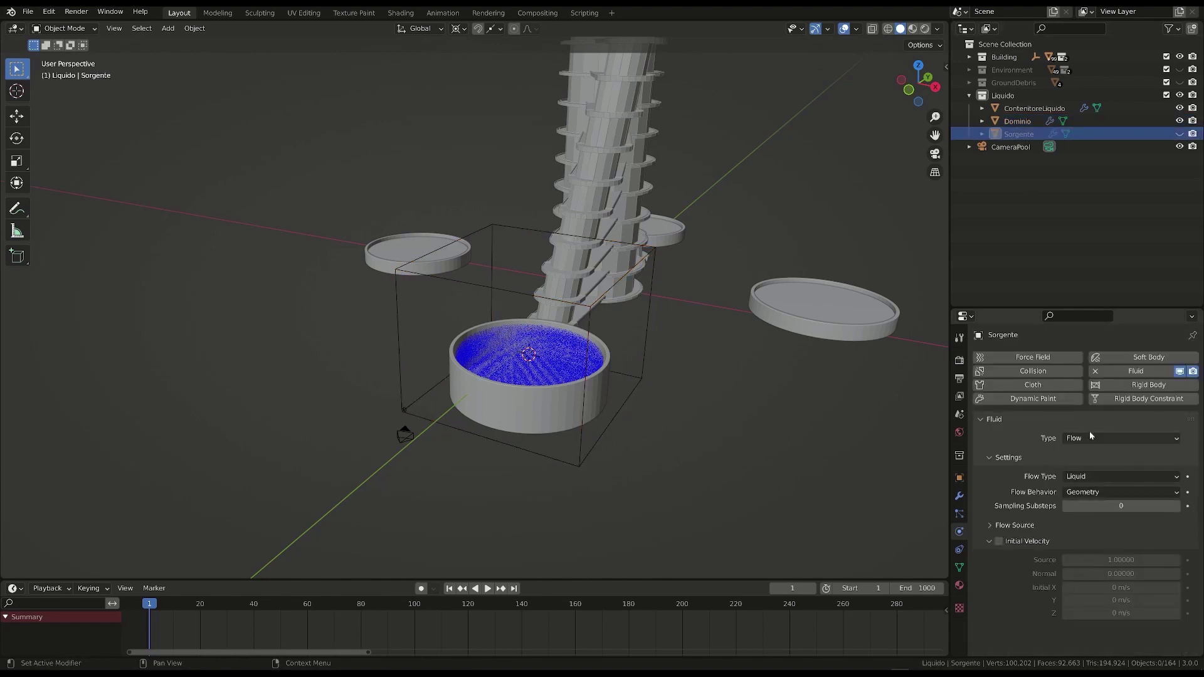
{"action": "left_click", "coordinate": [650, 302]}
{"action": "scroll", "coordinate": [1155, 511], "scroll_direction": "down", "scroll_amount": 5}
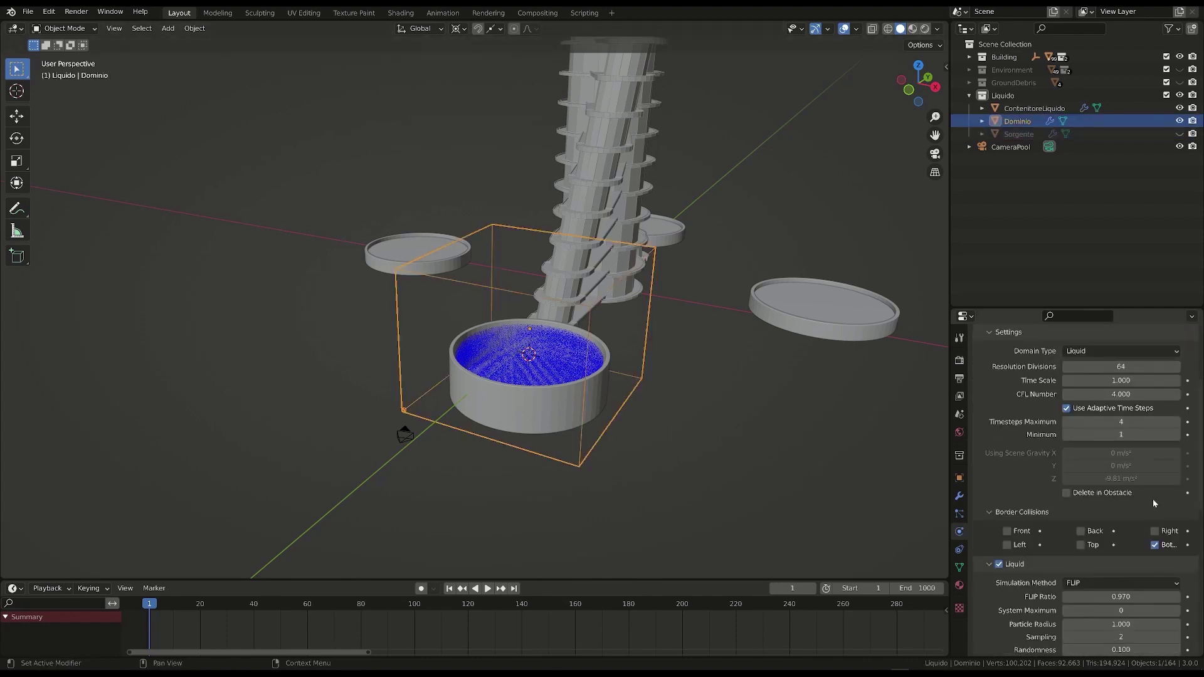
{"action": "scroll", "coordinate": [1179, 477], "scroll_direction": "down", "scroll_amount": 10}
{"action": "scroll", "coordinate": [1078, 489], "scroll_direction": "up", "scroll_amount": 5}
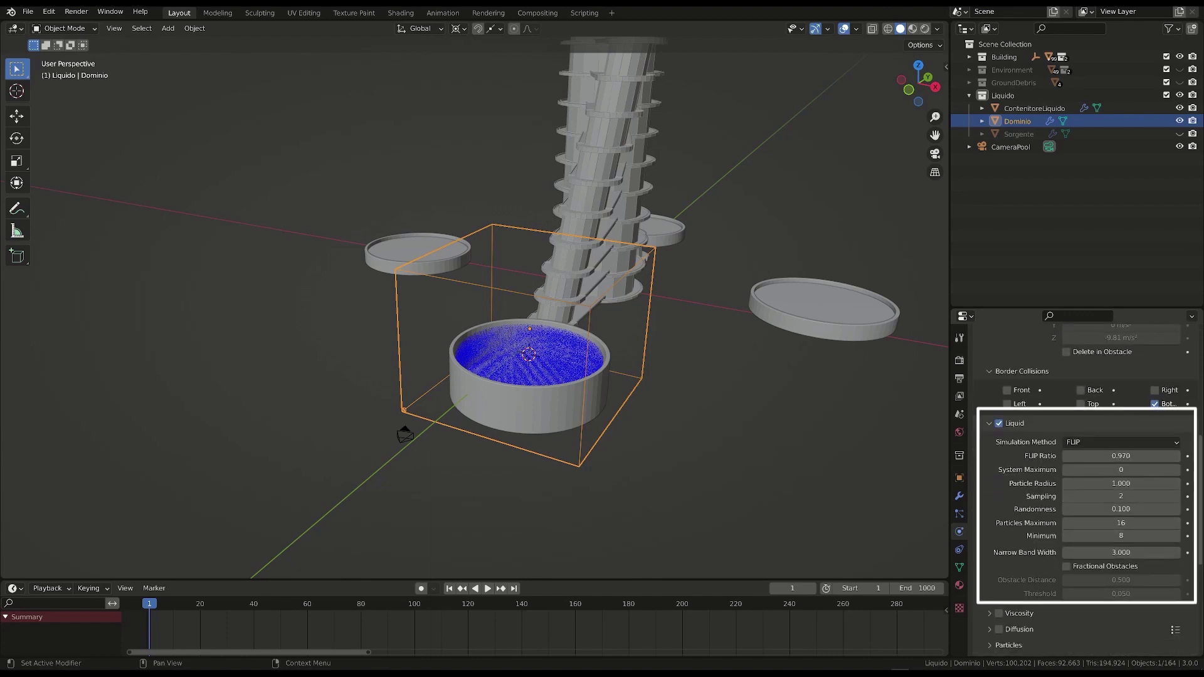
{"action": "scroll", "coordinate": [569, 449], "scroll_direction": "up", "scroll_amount": 3}
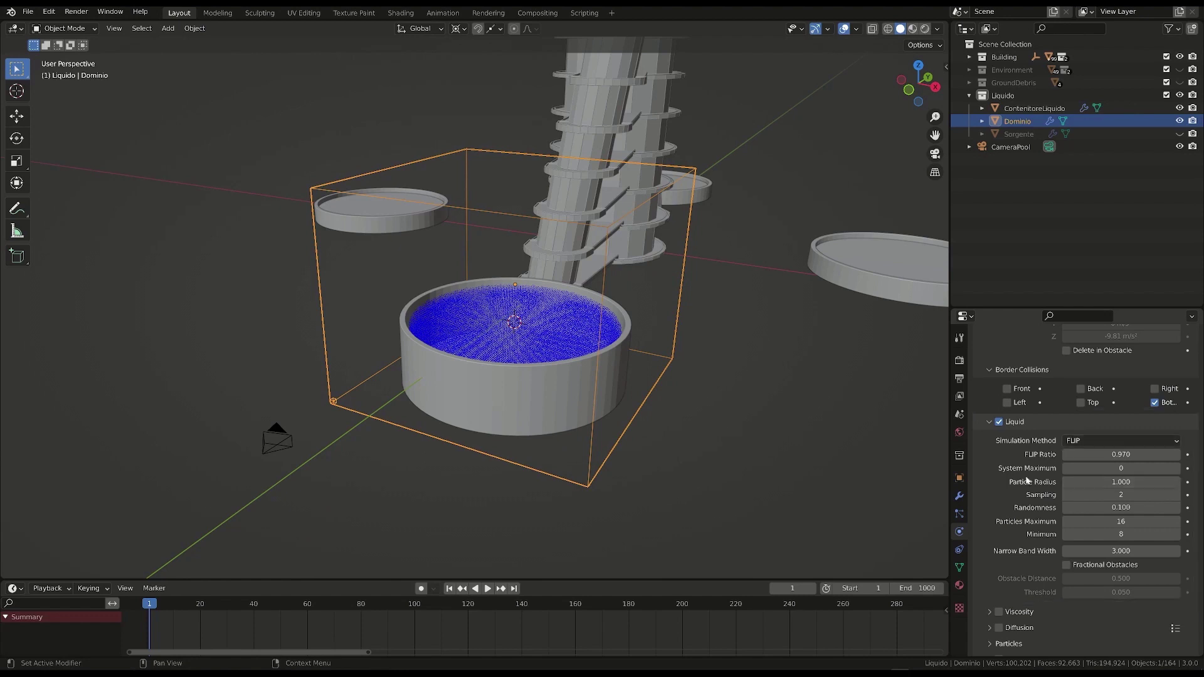
- Collapse and reopen the domain's Liquid section, keeping Liquid enabled
{"action": "left_click", "coordinate": [989, 421]}
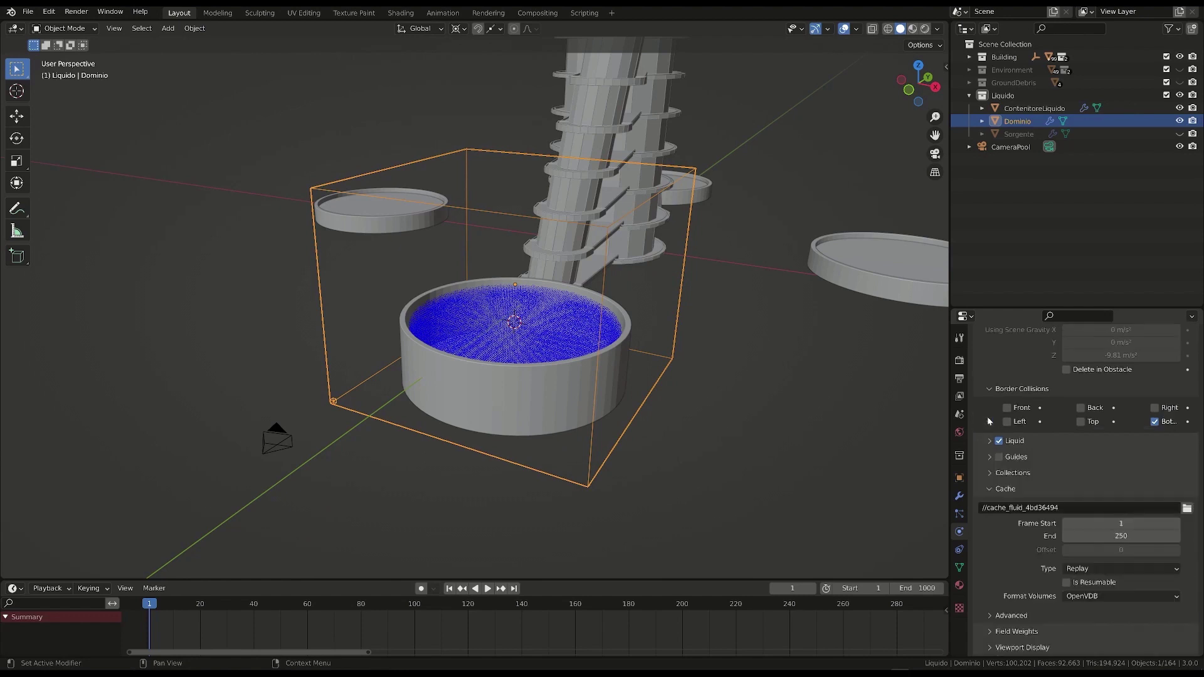
{"action": "left_click", "coordinate": [1004, 446]}
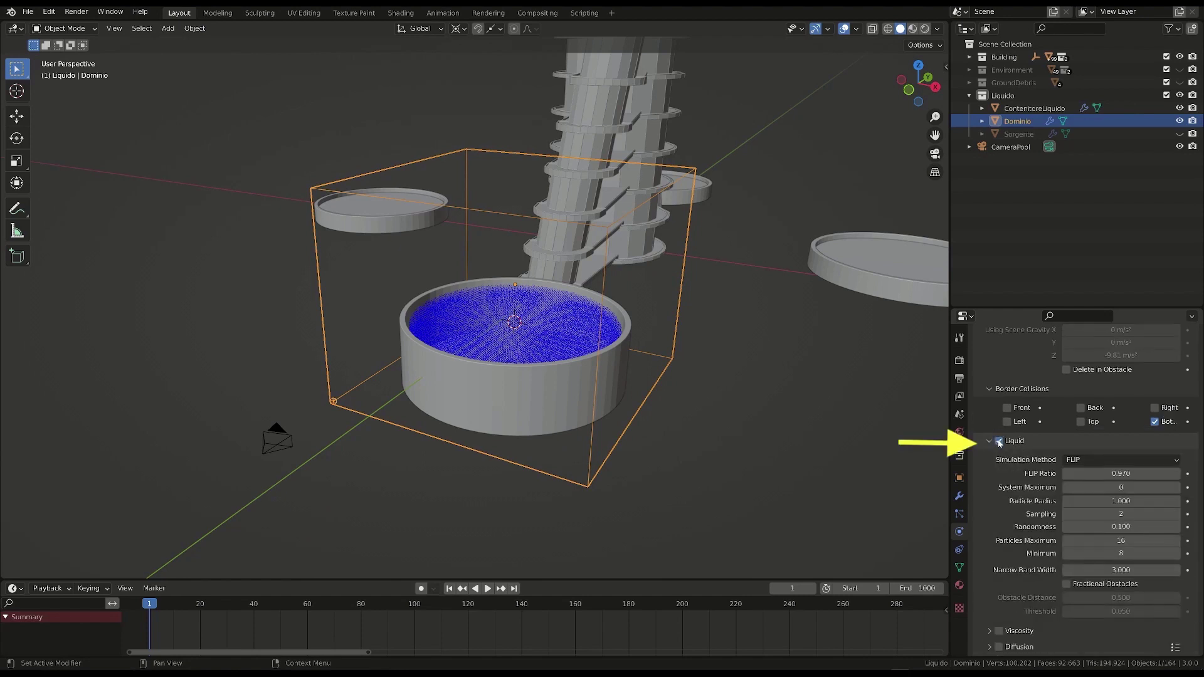
{"action": "left_click", "coordinate": [1000, 442]}
{"action": "left_click", "coordinate": [1002, 442]}
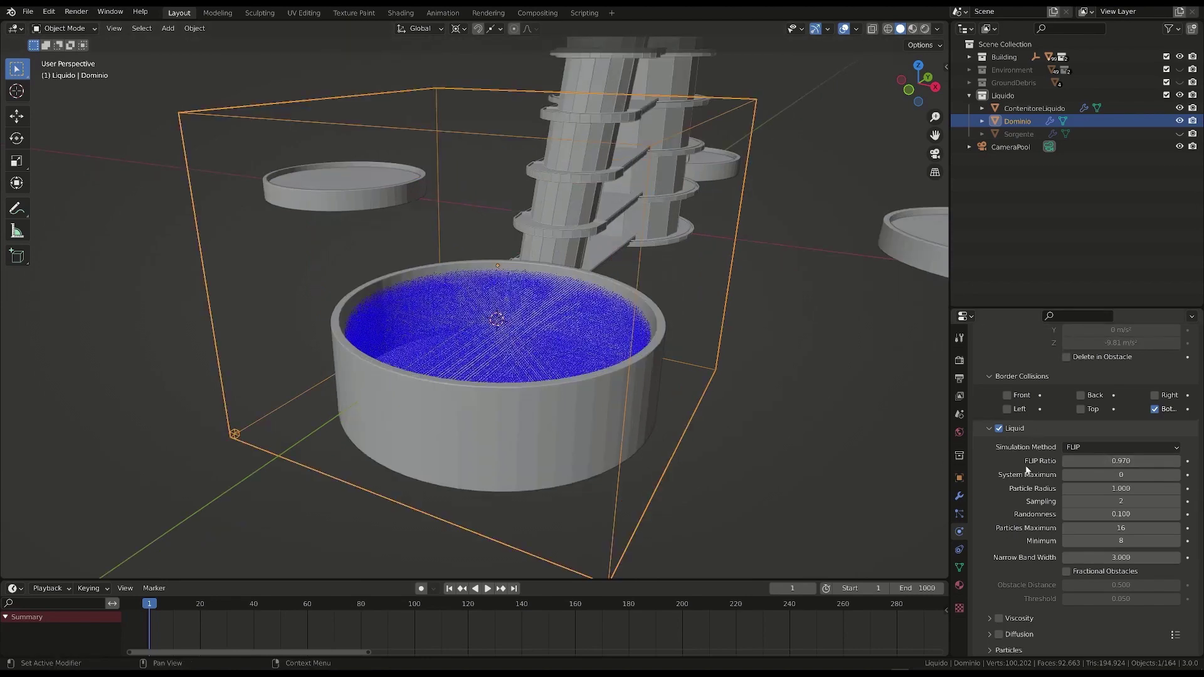
- Examine the liquid particles inside the front pool up close from several angles
{"action": "scroll", "coordinate": [552, 325], "scroll_direction": "up", "scroll_amount": 2}
{"action": "scroll", "coordinate": [552, 325], "scroll_direction": "up", "scroll_amount": 3}
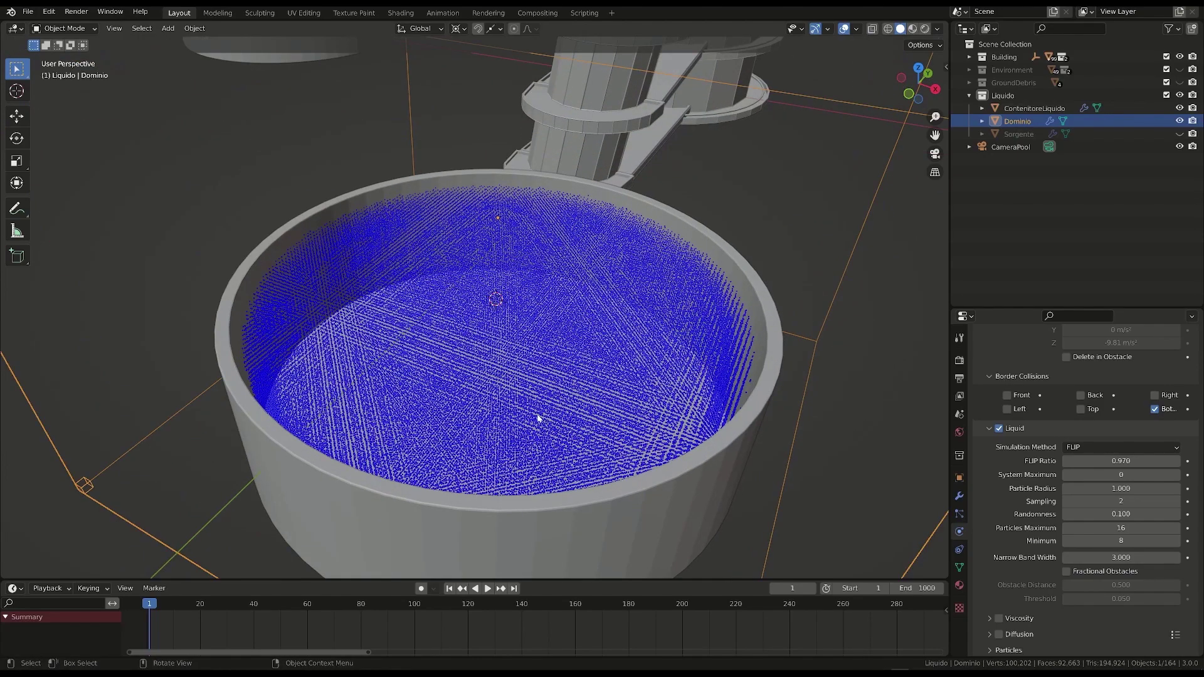
{"action": "middle_click_drag", "start_coordinate": [601, 406], "coordinate": [628, 362]}
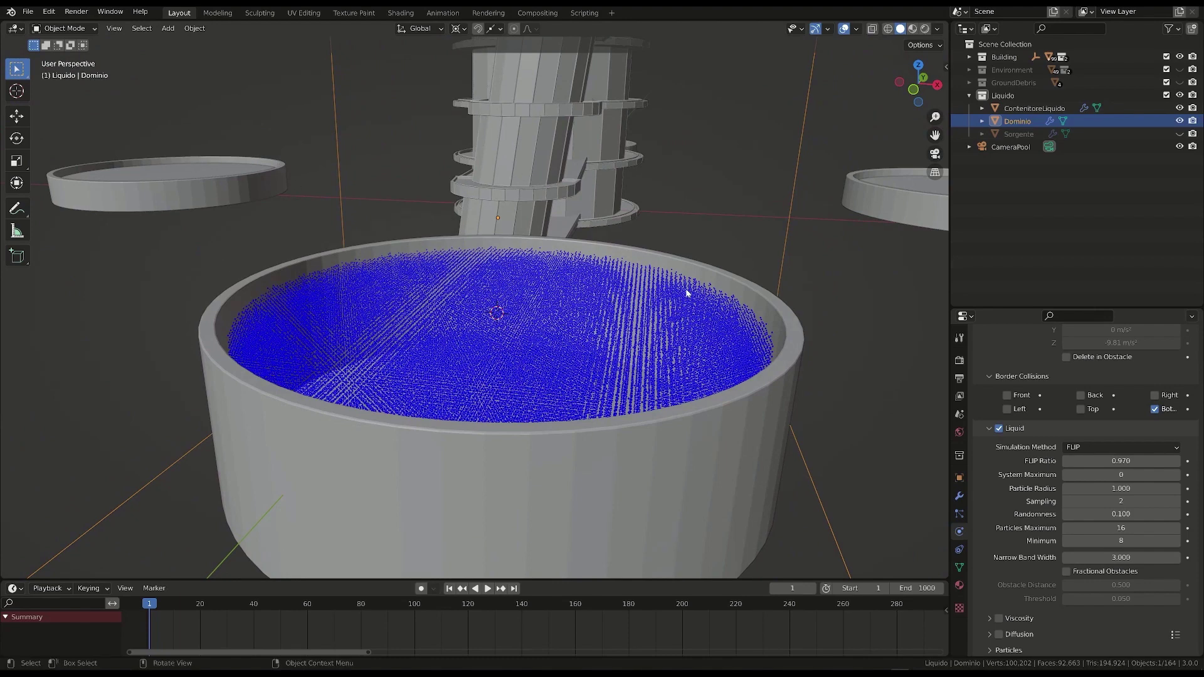
{"action": "mouse_move", "coordinate": [580, 341]}
{"action": "middle_mouse_down"}
{"action": "mouse_move", "coordinate": [572, 349]}
{"action": "mouse_move", "coordinate": [587, 338]}
{"action": "middle_mouse_up"}
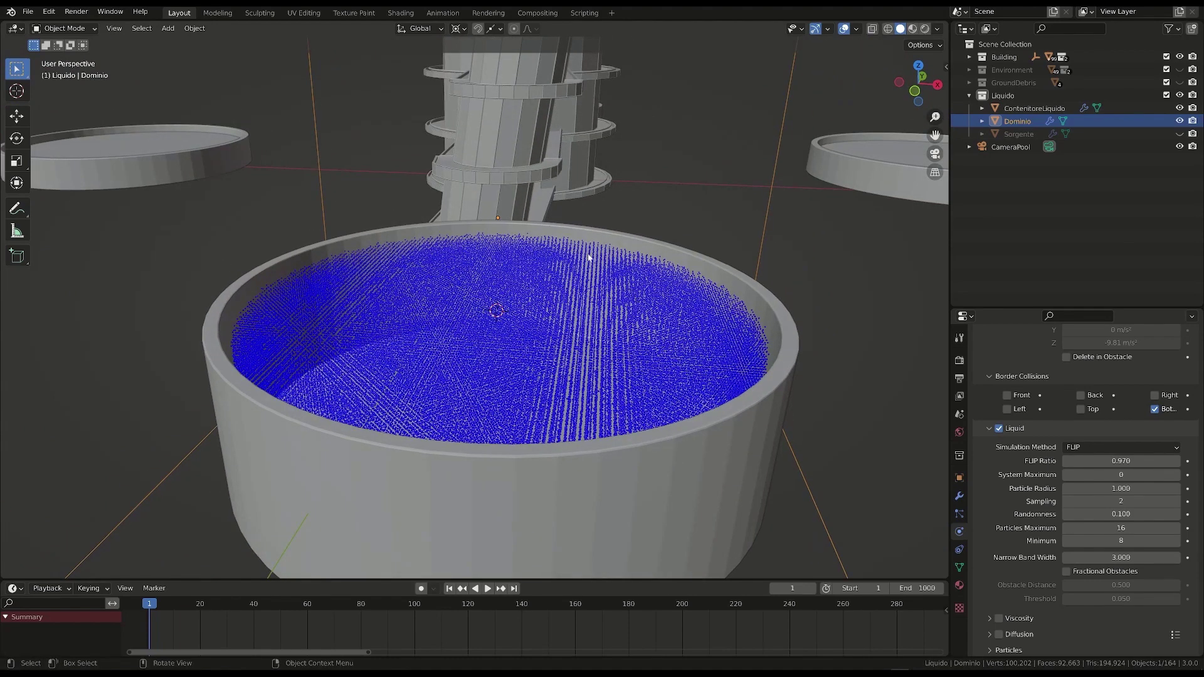
{"action": "scroll", "coordinate": [589, 257], "scroll_direction": "up", "scroll_amount": 4}
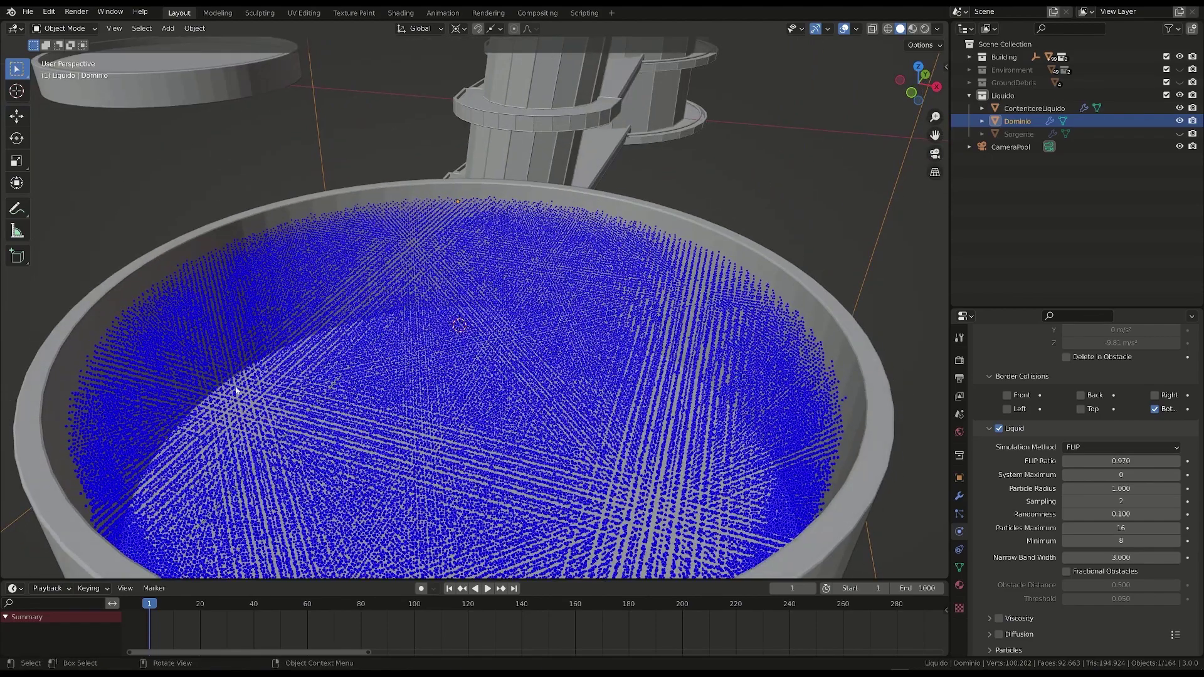
{"action": "scroll", "coordinate": [510, 353], "scroll_direction": "down", "scroll_amount": 3}
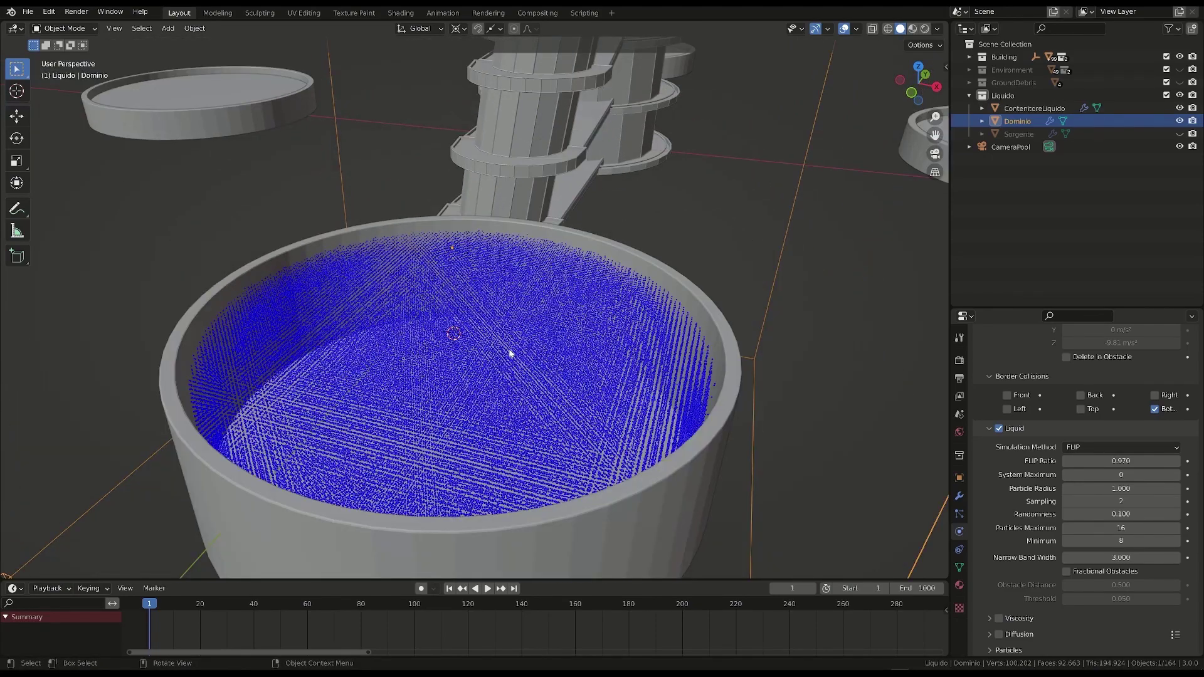
- Review the domain's Mesh settings without enabling Mesh, and collapse the section again
{"action": "scroll", "coordinate": [1017, 498], "scroll_direction": "down", "scroll_amount": 5}
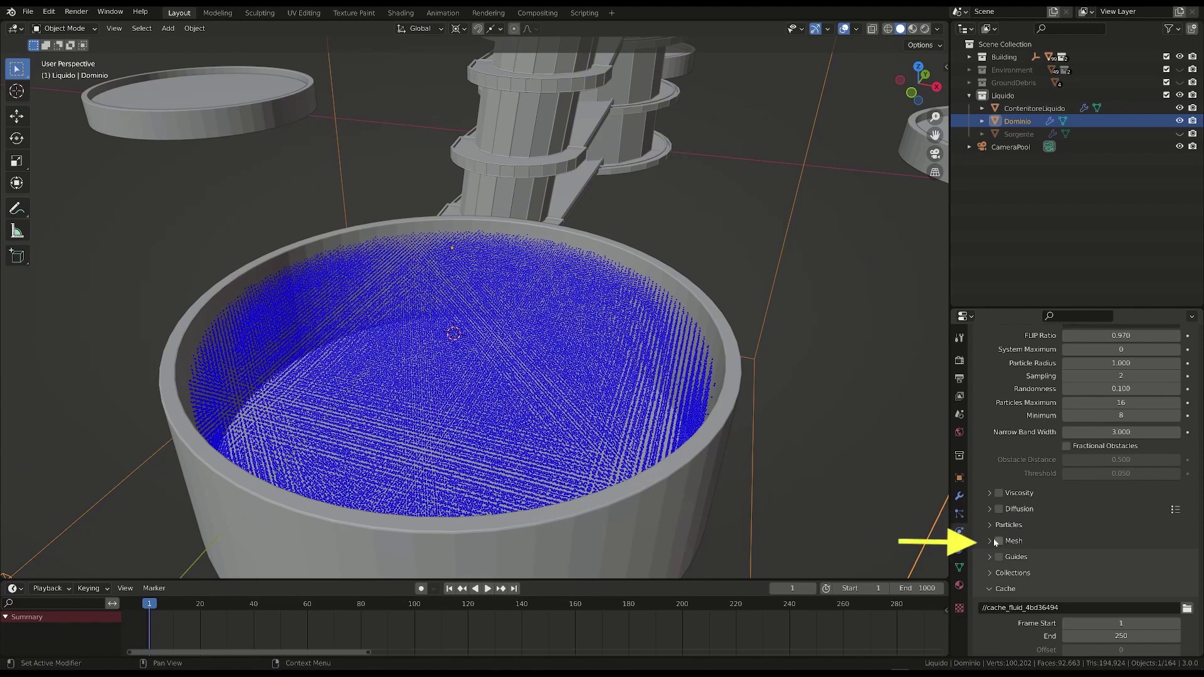
{"action": "left_click", "coordinate": [1012, 543]}
{"action": "scroll", "coordinate": [1006, 514], "scroll_direction": "down", "scroll_amount": 2}
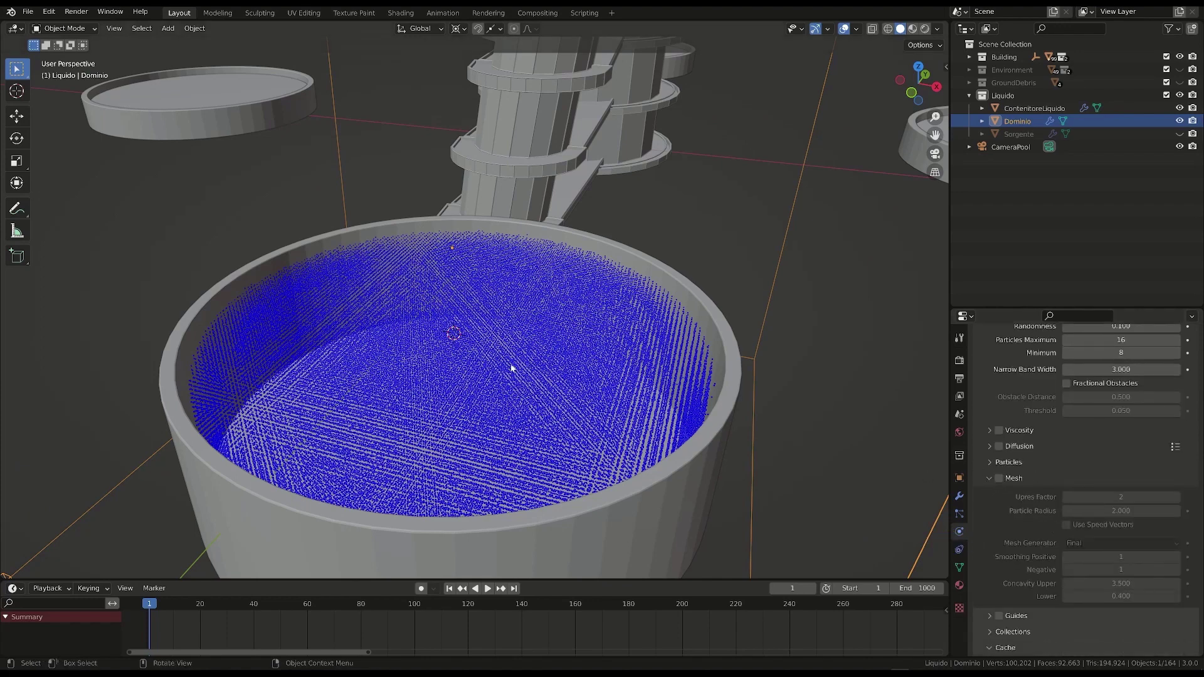
{"action": "scroll", "coordinate": [504, 360], "scroll_direction": "up", "scroll_amount": 2}
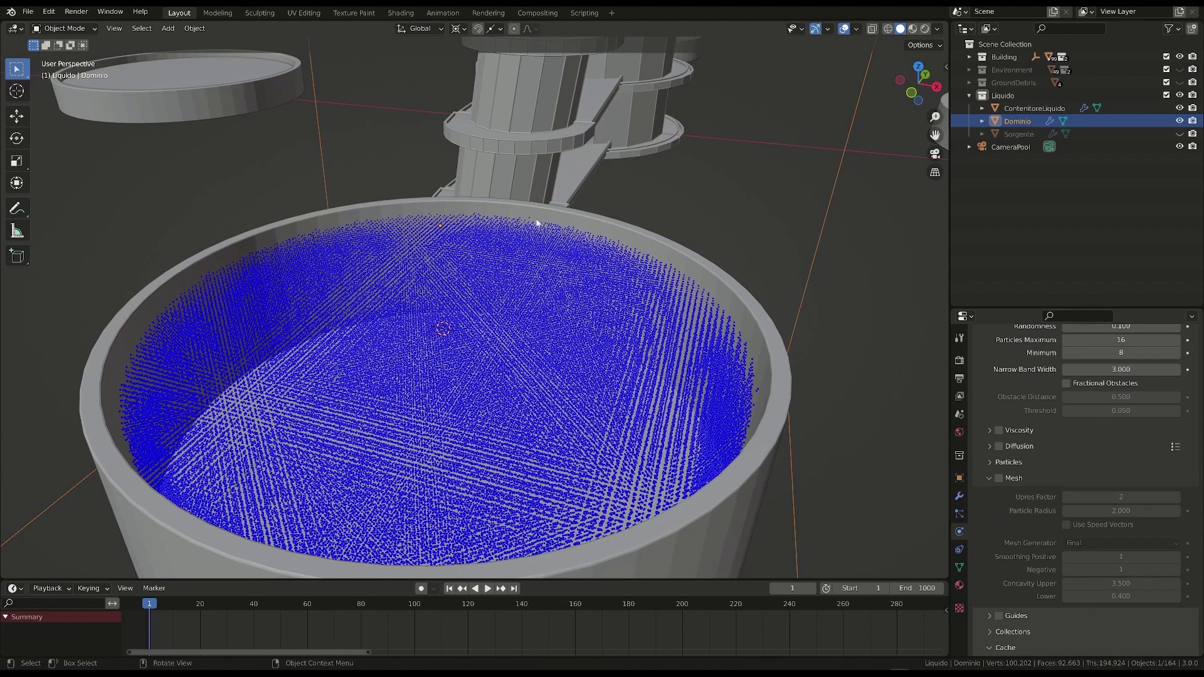
{"action": "left_click", "coordinate": [996, 481]}
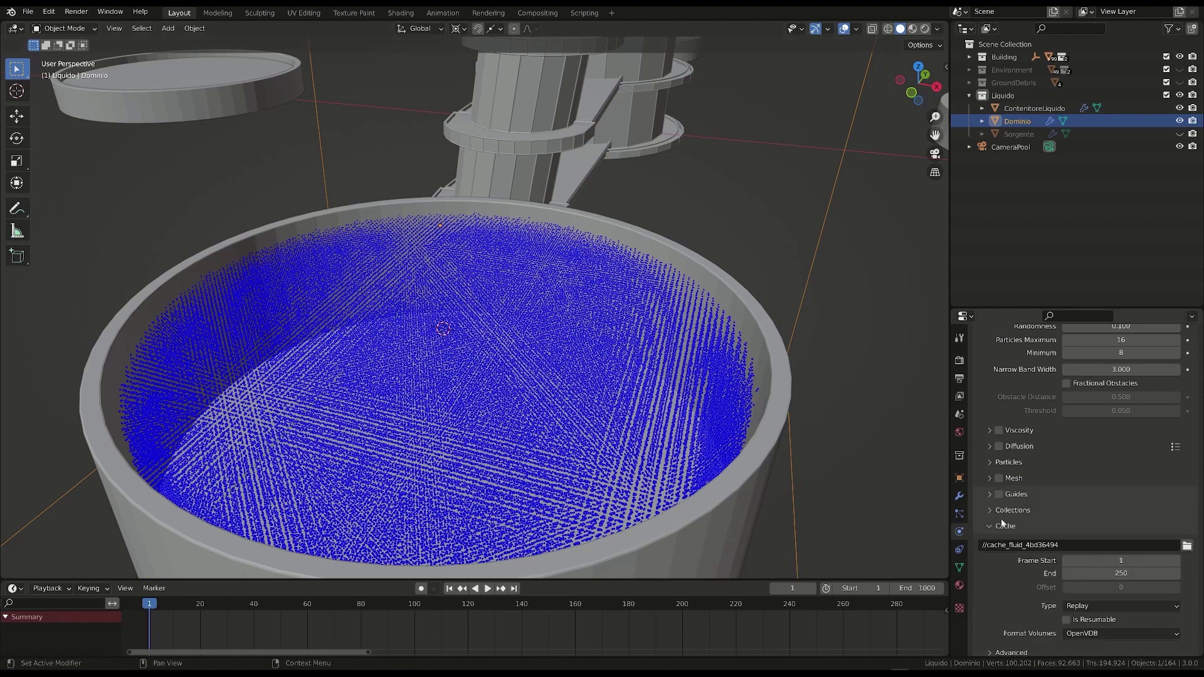
- Collapse the domain's Cache section and review the Spray, Foam and Bubbles settings under Particles, leaving that section collapsed
{"action": "left_click", "coordinate": [998, 527]}
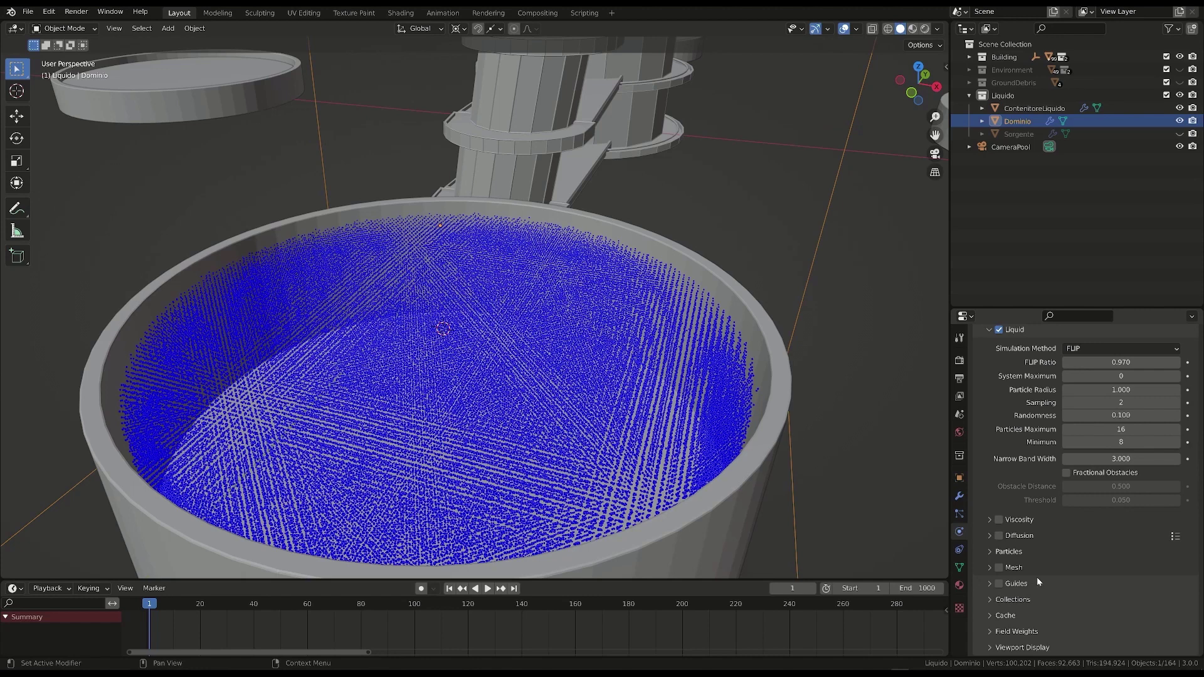
{"action": "left_click", "coordinate": [1029, 554]}
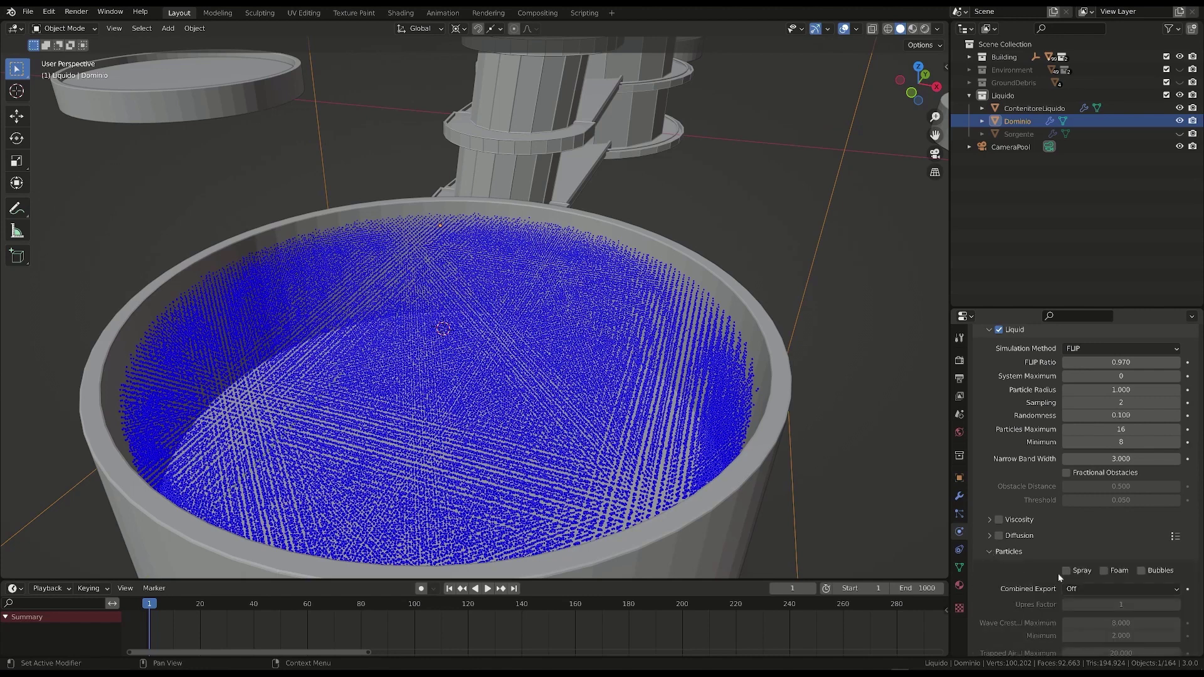
{"action": "scroll", "coordinate": [1058, 573], "scroll_direction": "down", "scroll_amount": 3}
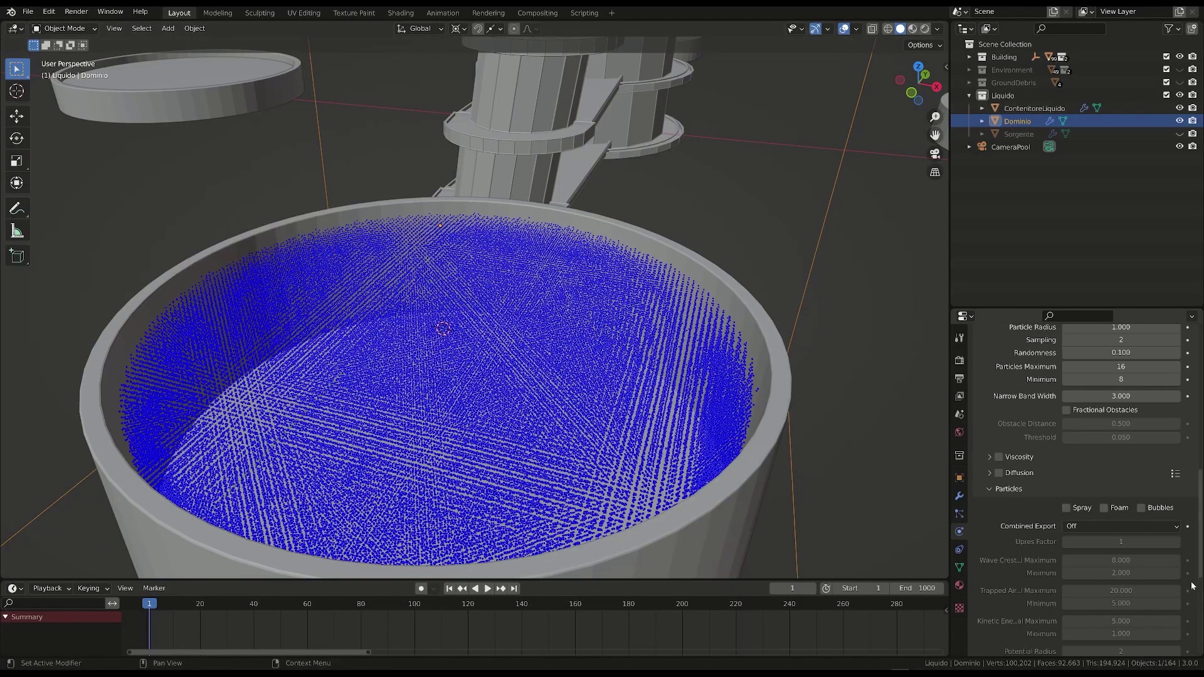
{"action": "left_click", "coordinate": [1042, 489]}
- View the pool's particles from directly above, centred in the viewport, with the Liquid settings in sight
{"action": "middle_click_drag", "start_coordinate": [531, 324], "coordinate": [545, 346]}
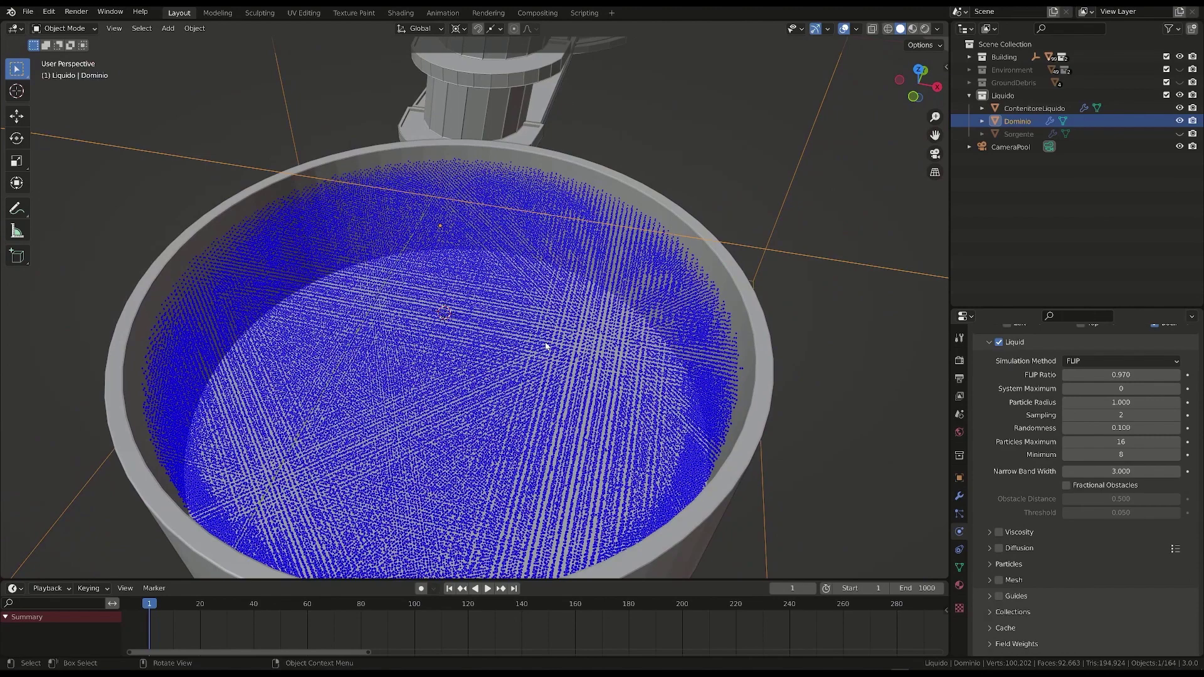
{"action": "key", "text": "KP_7"}
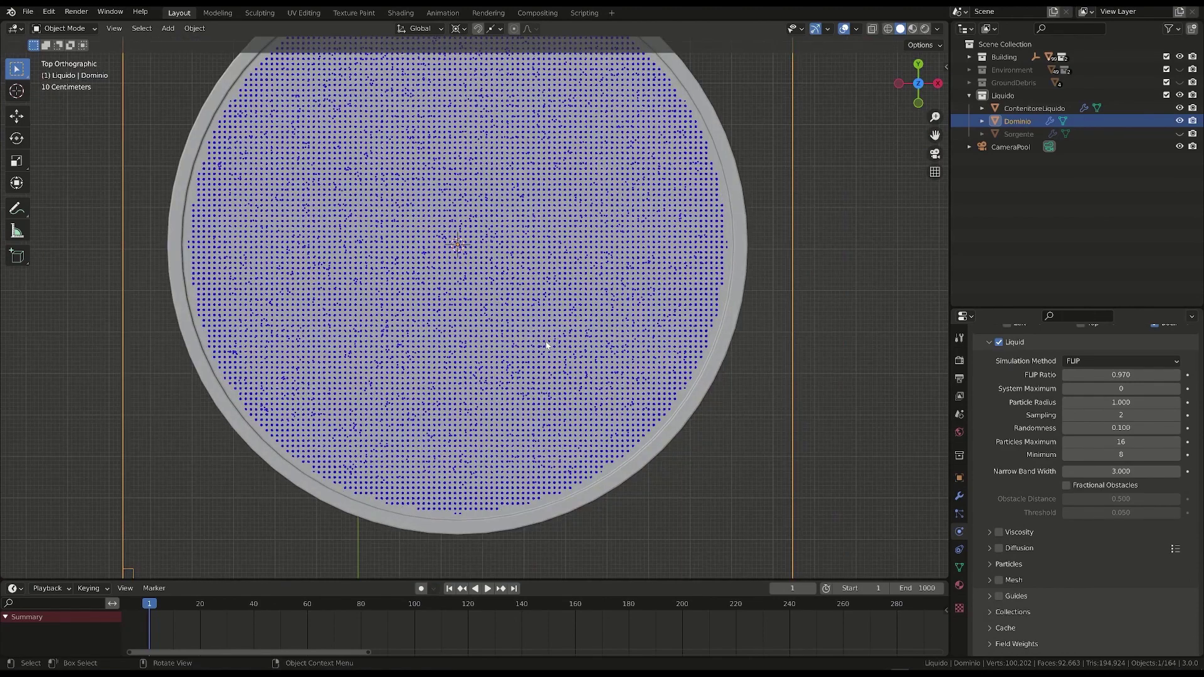
{"action": "middle_click_drag", "start_coordinate": [528, 343], "coordinate": [543, 396], "text": "shift"}
{"action": "scroll", "coordinate": [1037, 430], "scroll_direction": "up", "scroll_amount": 1}
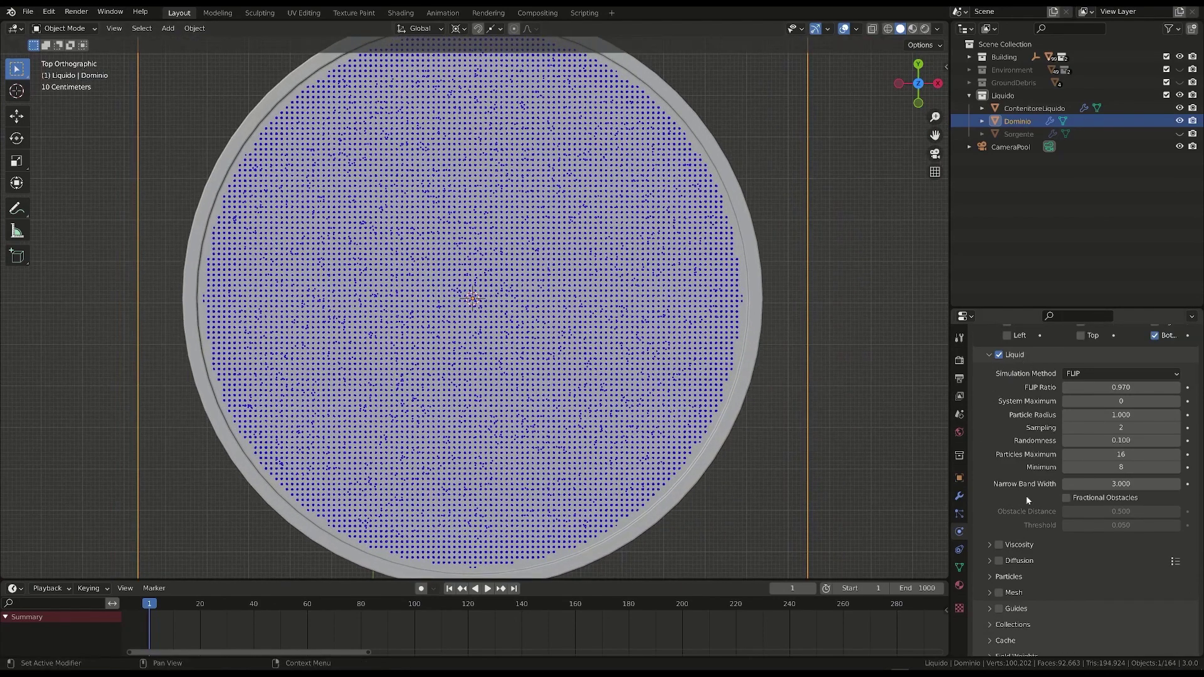
{"action": "scroll", "coordinate": [1024, 408], "scroll_direction": "up", "scroll_amount": 1}
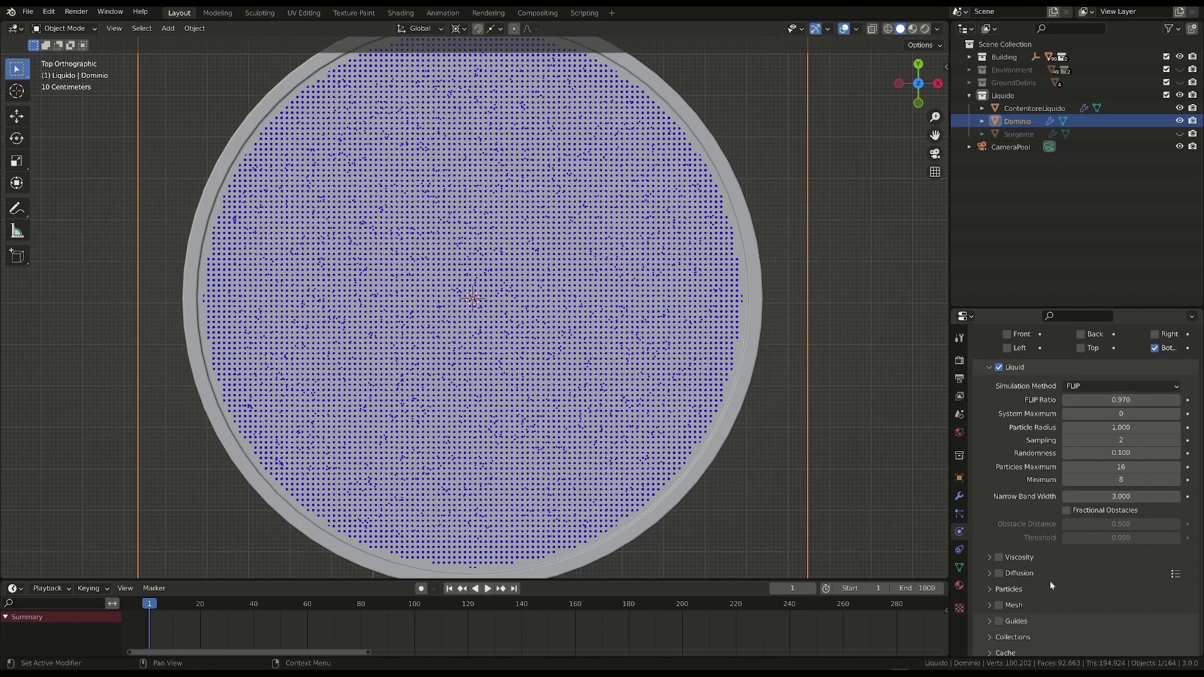
- Review the available Simulation Method options for the liquid, keeping FLIP
{"action": "left_click", "coordinate": [1082, 384]}
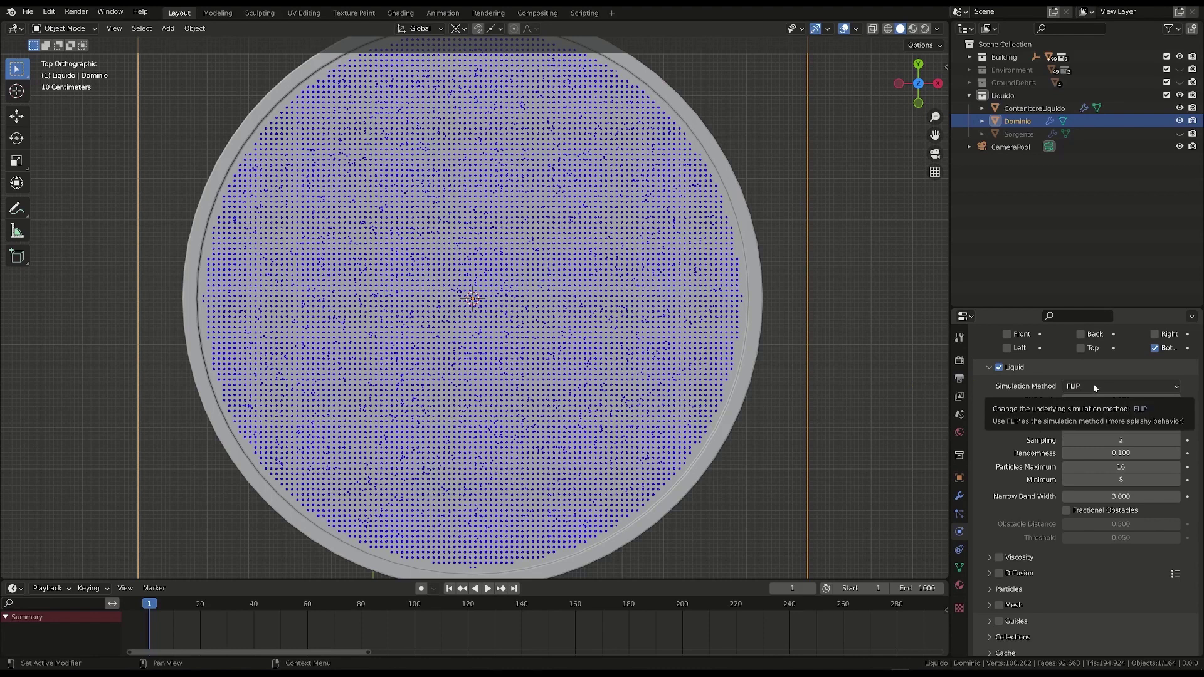
{"action": "left_click", "coordinate": [1085, 388]}
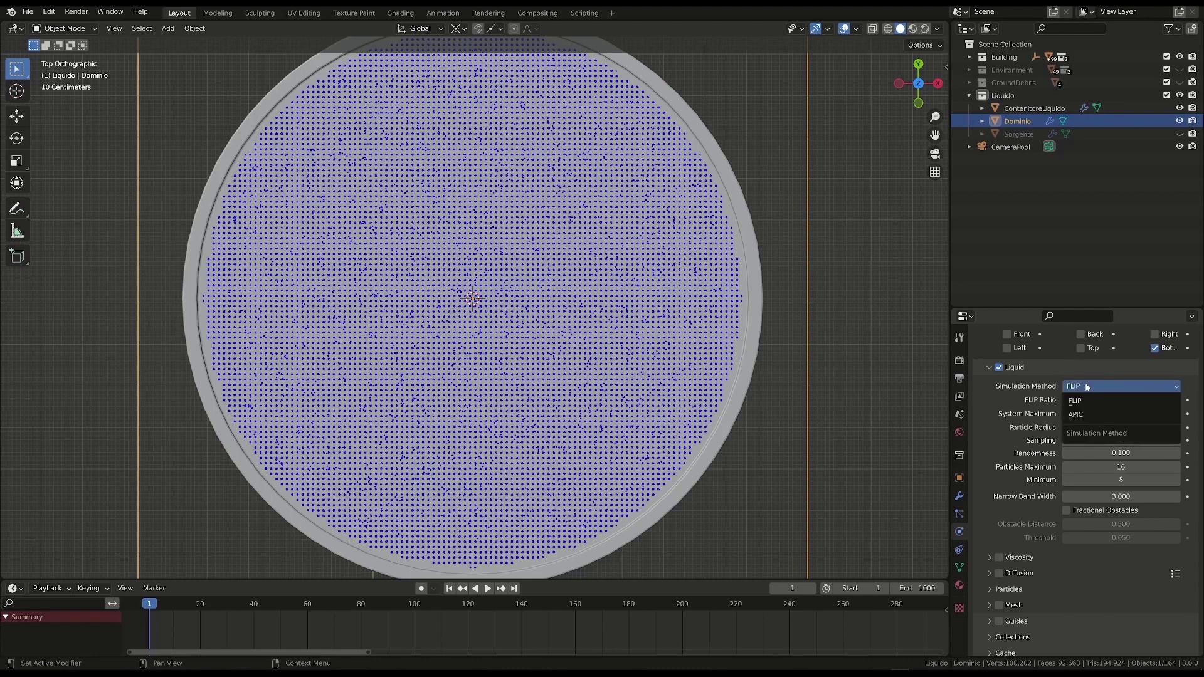
{"action": "left_click", "coordinate": [1083, 391]}
{"action": "left_click", "coordinate": [1081, 390]}
{"action": "left_click", "coordinate": [1078, 387]}
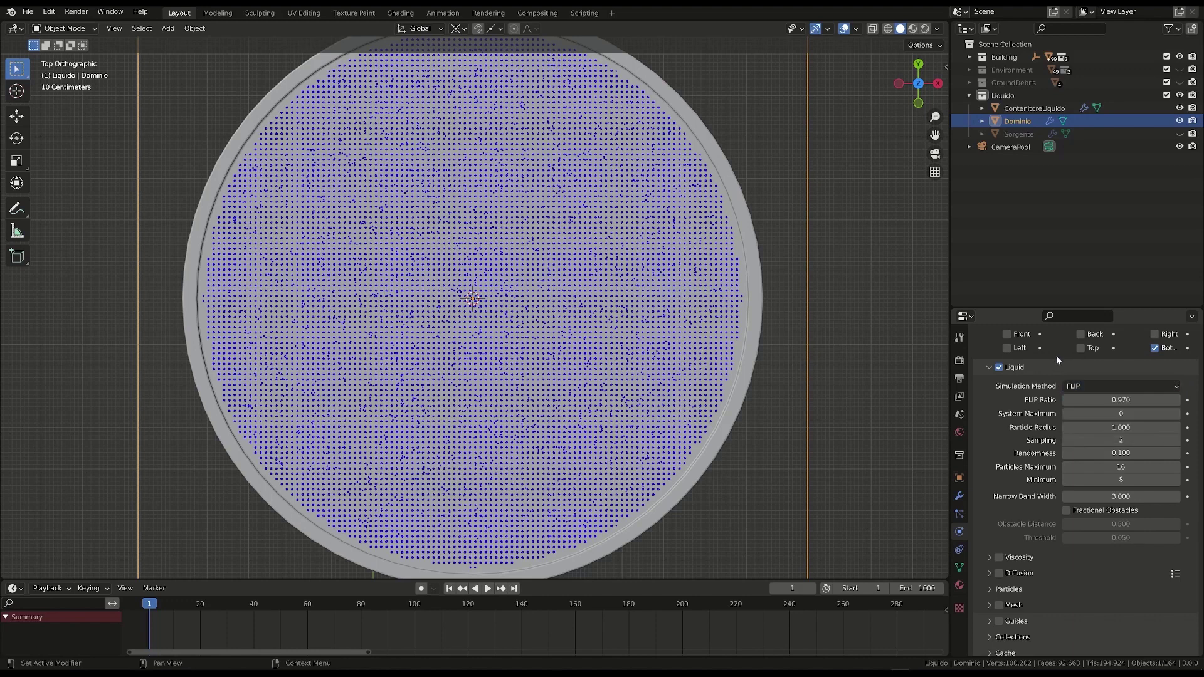
{"action": "left_click", "coordinate": [1079, 387]}
- Try a System Maximum of 10 and of 50 for the domain's liquid particles
{"action": "scroll", "coordinate": [582, 362], "scroll_direction": "down", "scroll_amount": 2}
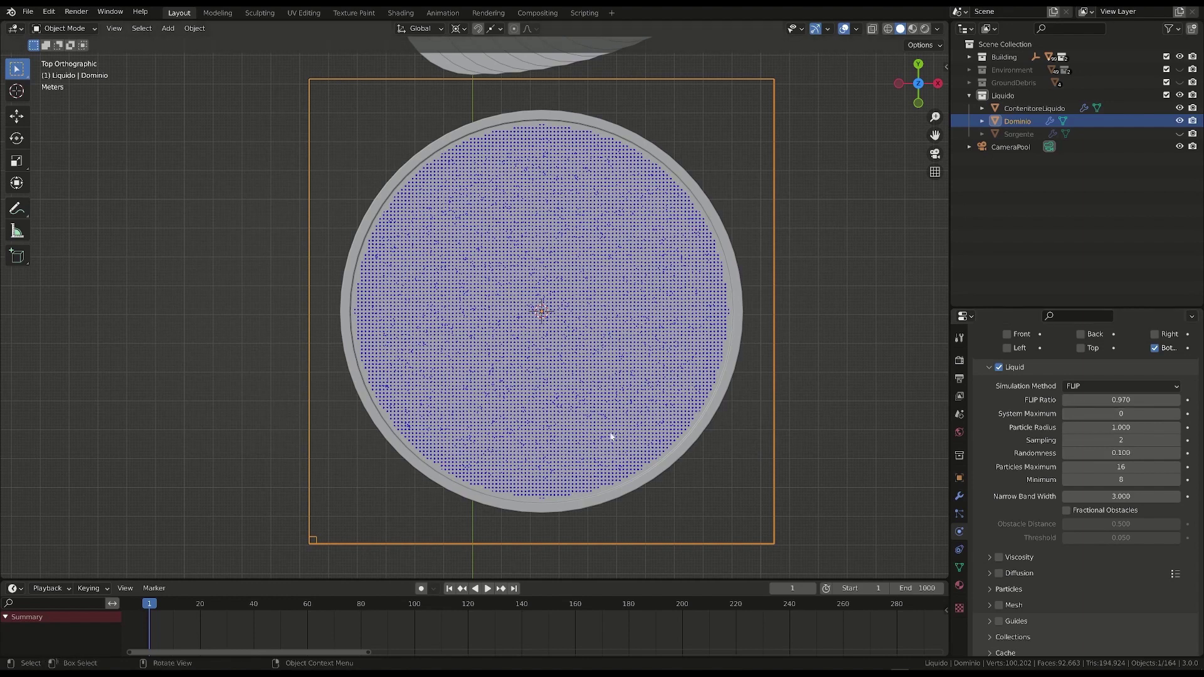
{"action": "left_click", "coordinate": [1120, 414]}
{"action": "type", "text": "10"}
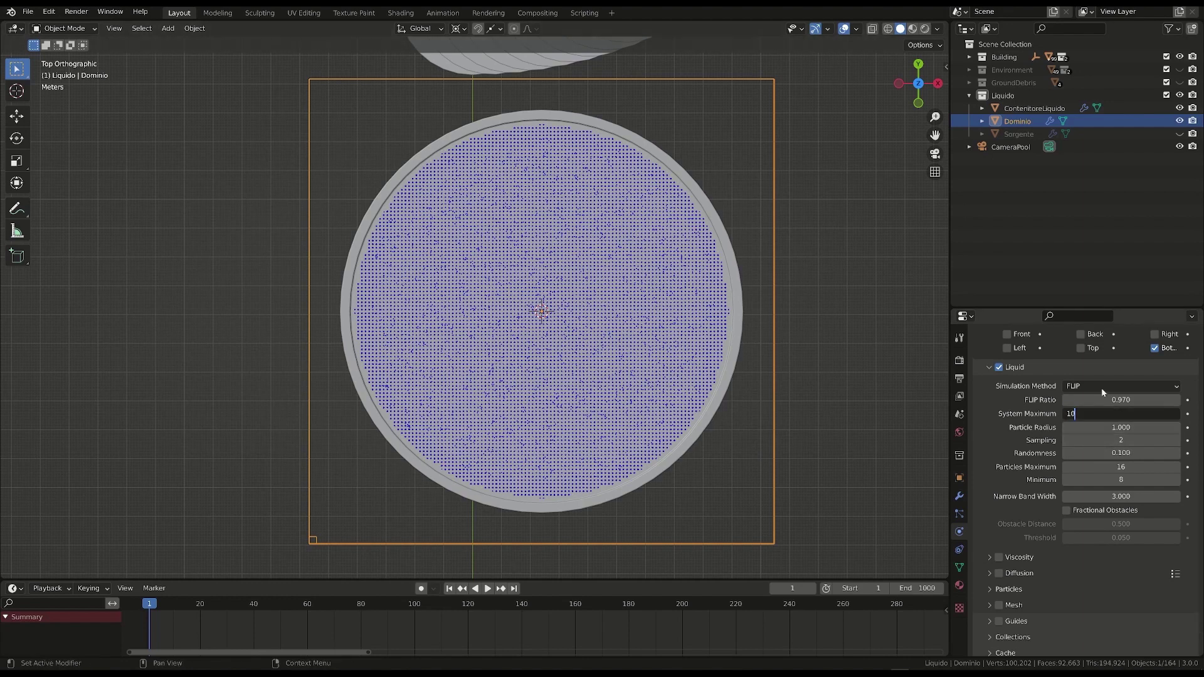
{"action": "key", "text": "Return"}
{"action": "left_click", "coordinate": [1121, 412]}
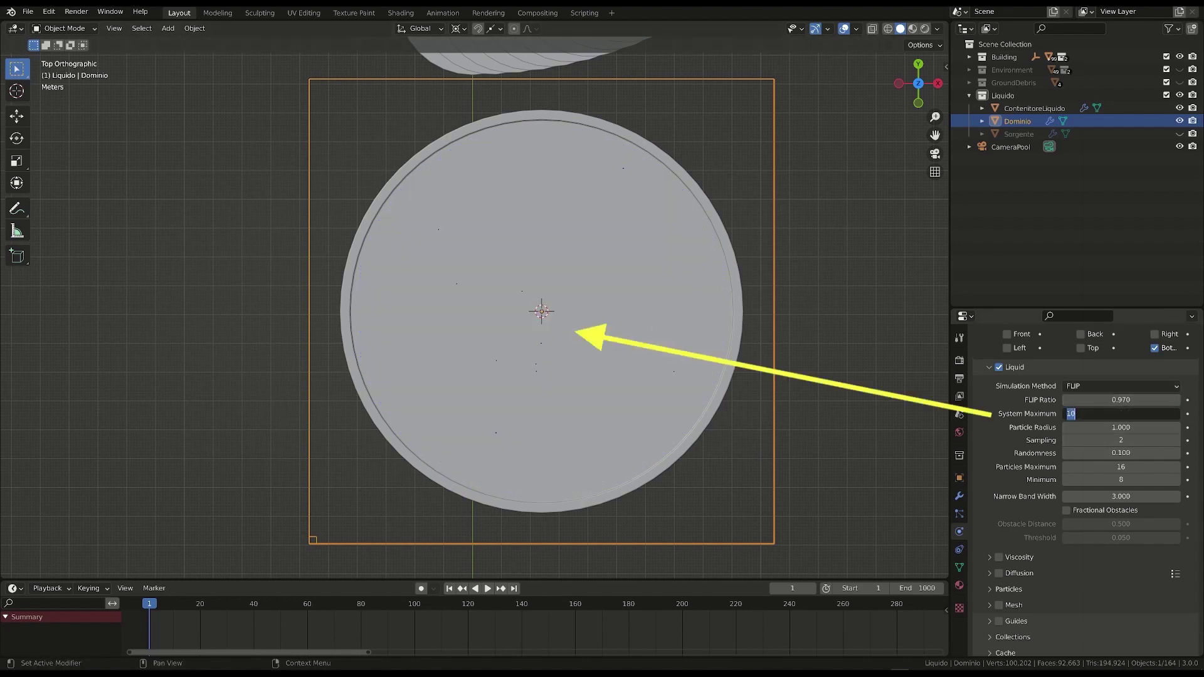
{"action": "type", "text": "50"}
{"action": "key", "text": "Return"}
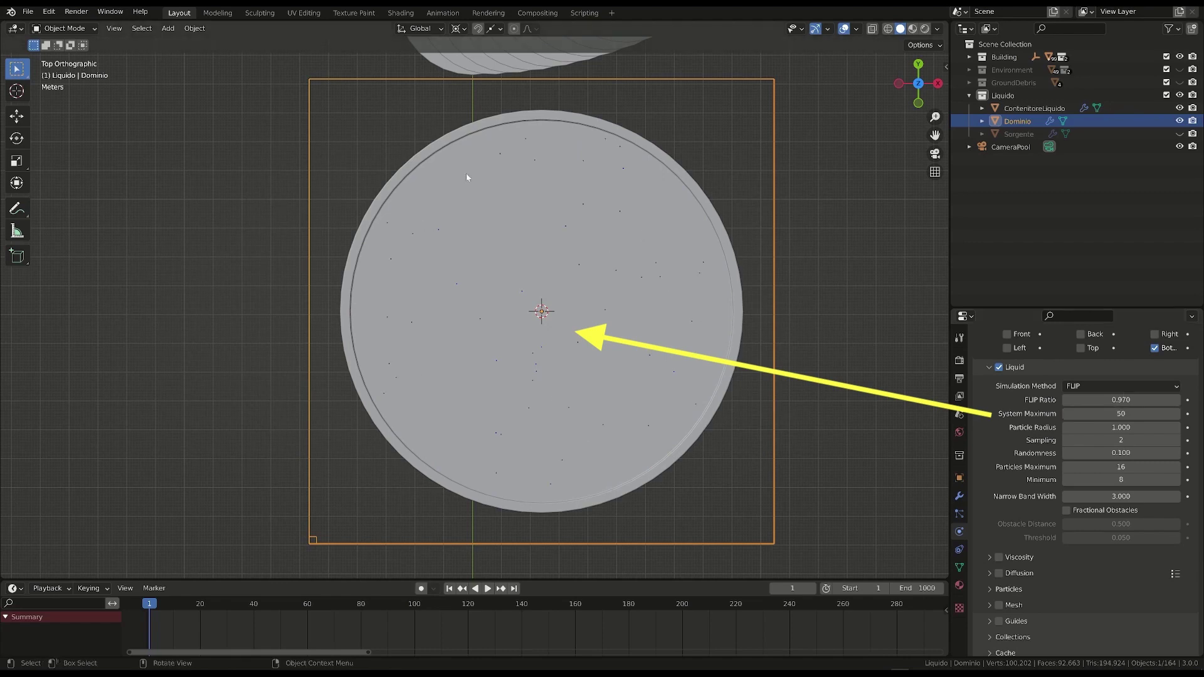
- Set the liquid's System Maximum back to 0
{"action": "left_click", "coordinate": [1121, 413]}
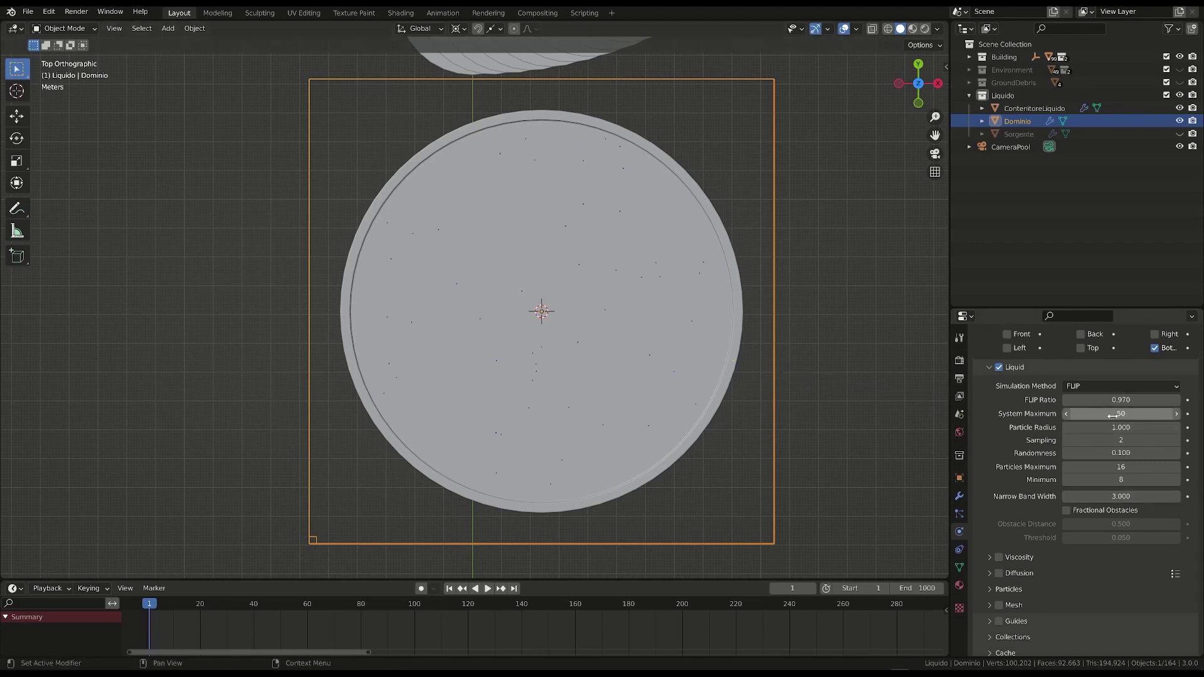
{"action": "type", "text": "0"}
{"action": "key", "text": "Return"}
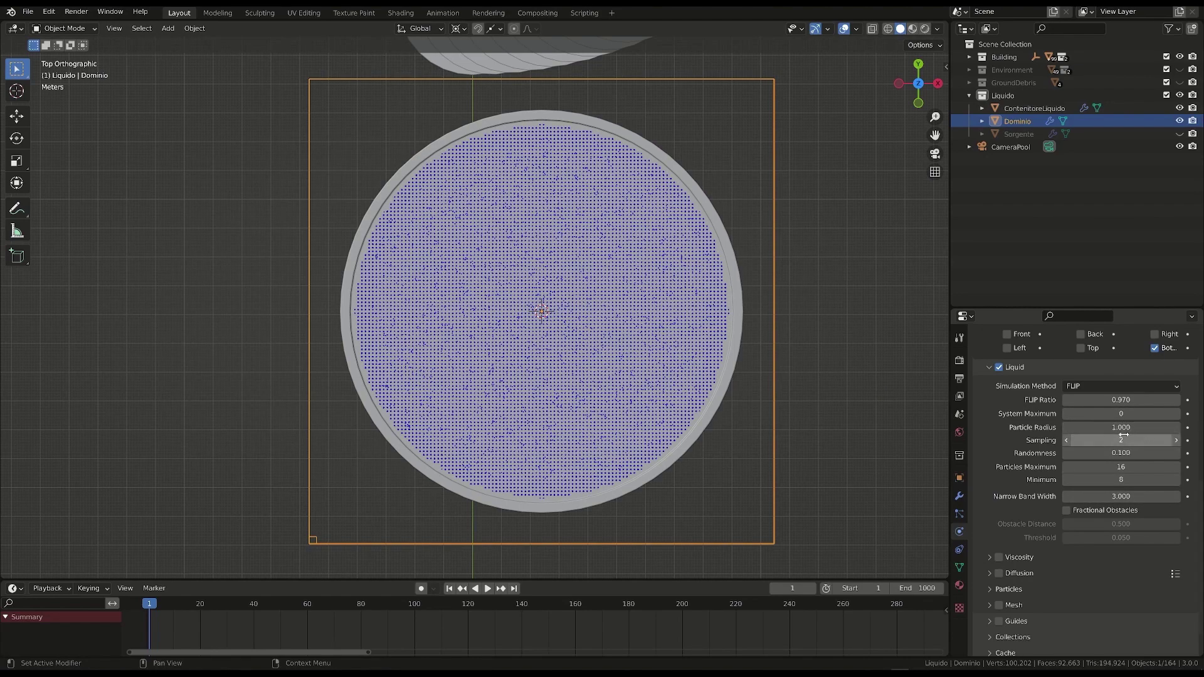
- Examine the distribution of the liquid particles across the pool from above, close up and as a whole
{"action": "scroll", "coordinate": [604, 344], "scroll_direction": "up", "scroll_amount": 1}
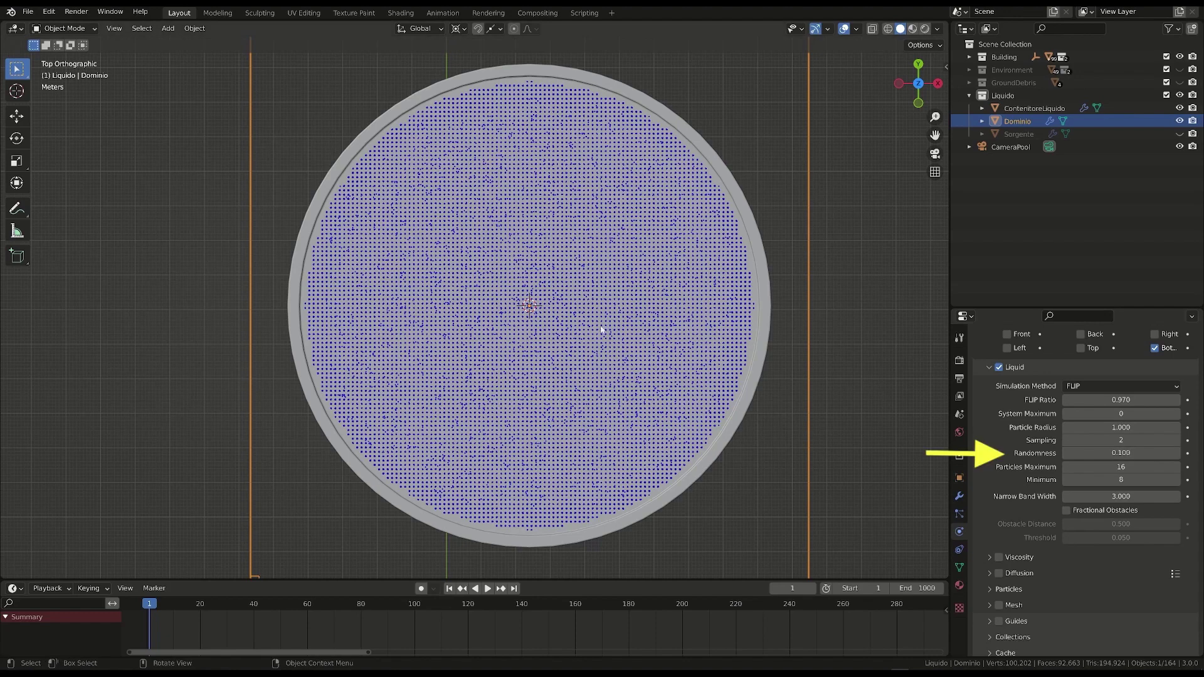
{"action": "scroll", "coordinate": [508, 302], "scroll_direction": "up", "scroll_amount": 2}
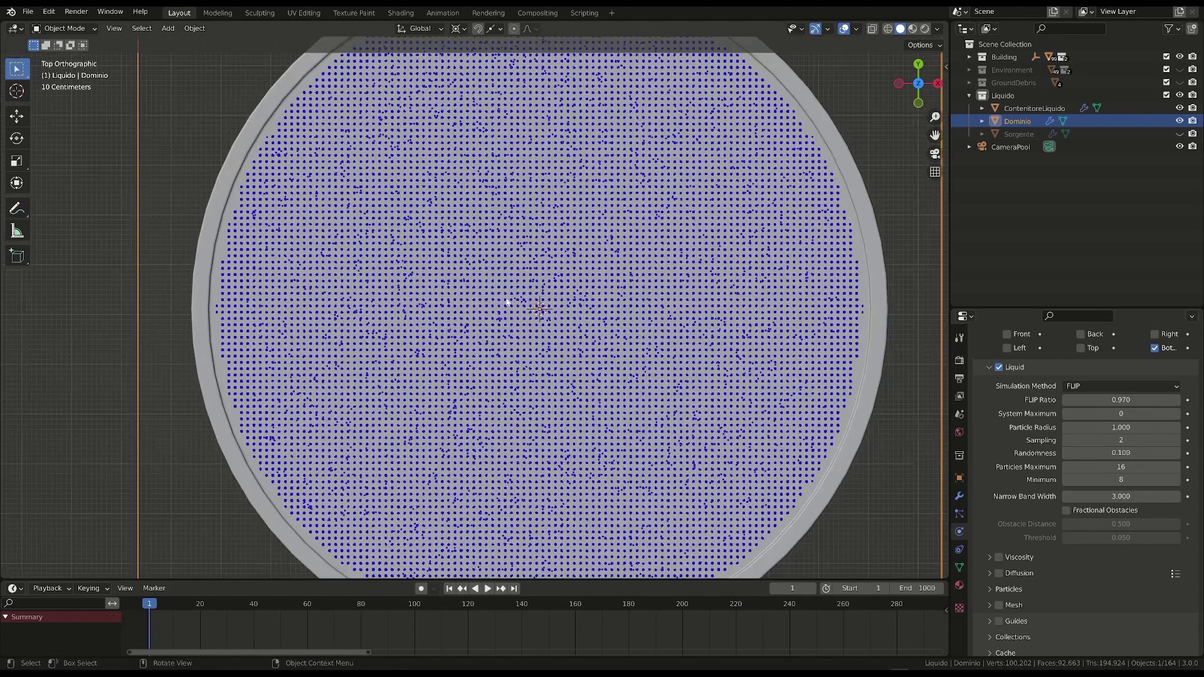
{"action": "scroll", "coordinate": [509, 324], "scroll_direction": "down", "scroll_amount": 3}
{"action": "scroll", "coordinate": [484, 264], "scroll_direction": "up", "scroll_amount": 1}
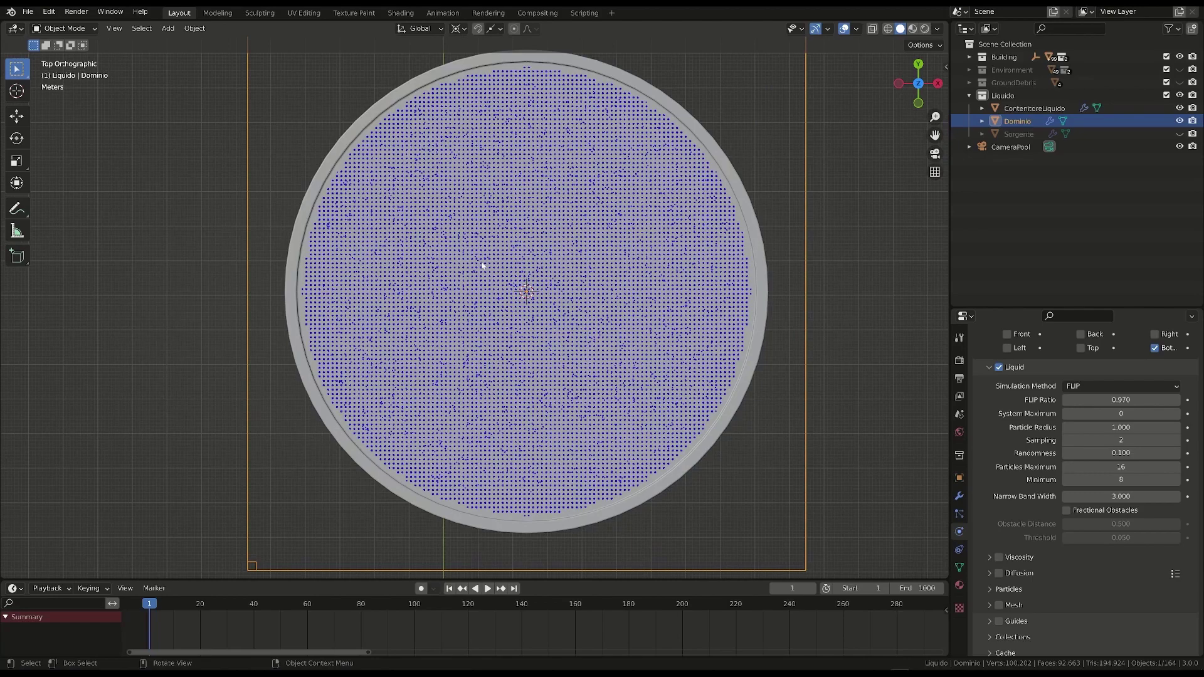
- Set the Randomness of the domain's liquid particles to 0.5
{"action": "left_click", "coordinate": [1120, 452]}
{"action": "type", "text": "0.5"}
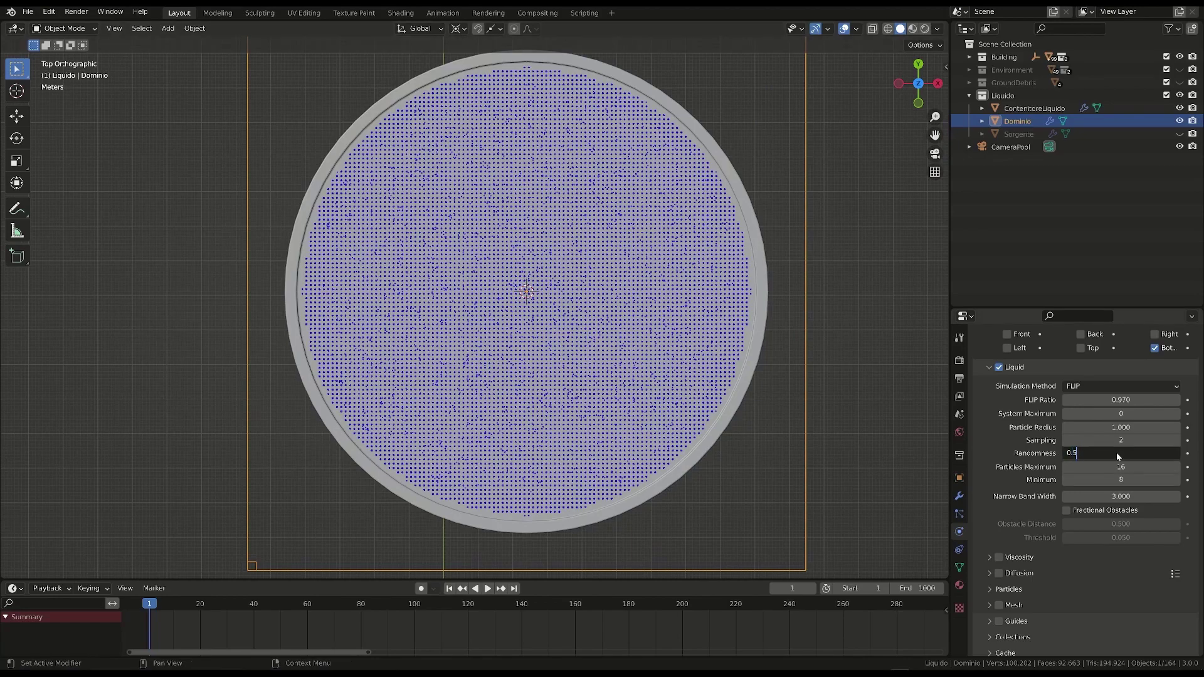
{"action": "key", "text": "Return"}
{"action": "middle_click_drag", "start_coordinate": [507, 393], "coordinate": [482, 361]}
{"action": "scroll", "coordinate": [399, 337], "scroll_direction": "up", "scroll_amount": 1}
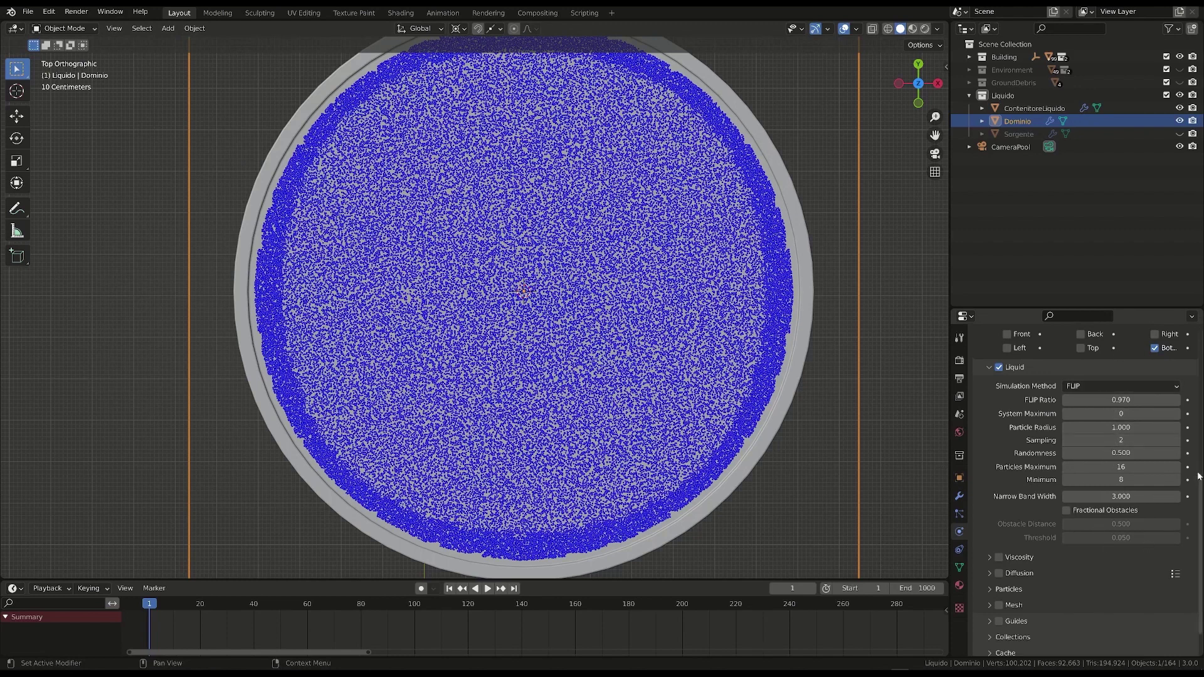
- Review the domain's fluid settings, from the general Settings and Border Collisions through the Liquid parameters and the sections below them
{"action": "scroll", "coordinate": [1122, 460], "scroll_direction": "up", "scroll_amount": 10}
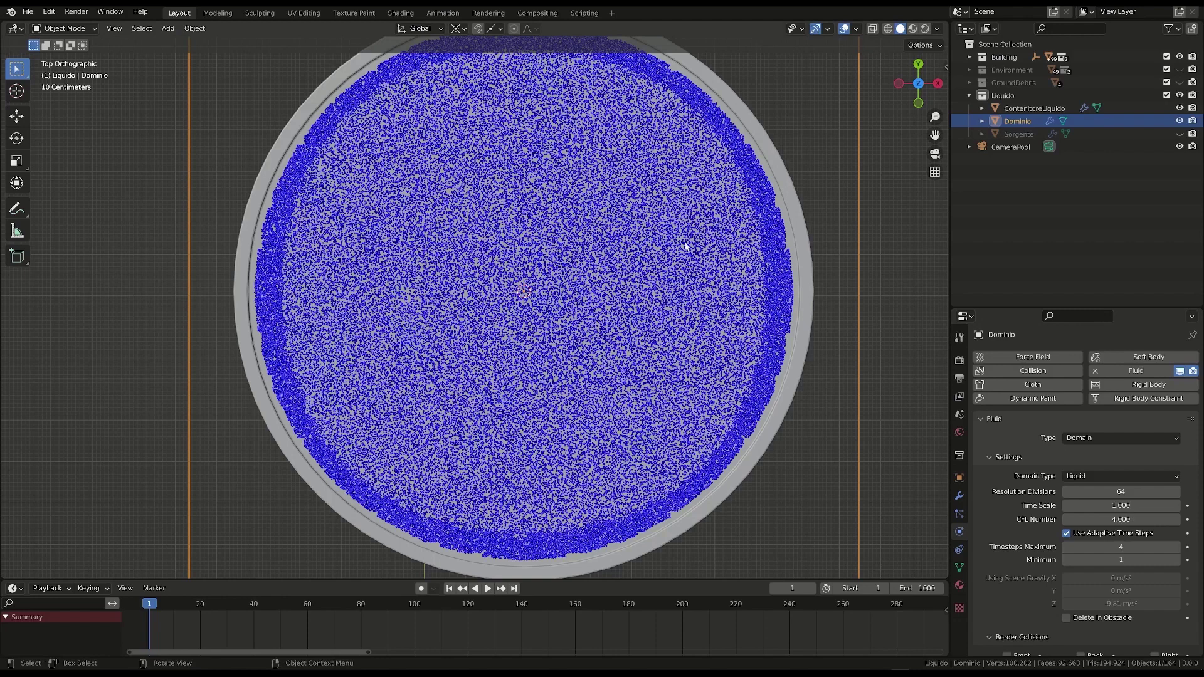
{"action": "scroll", "coordinate": [457, 299], "scroll_direction": "down", "scroll_amount": 2}
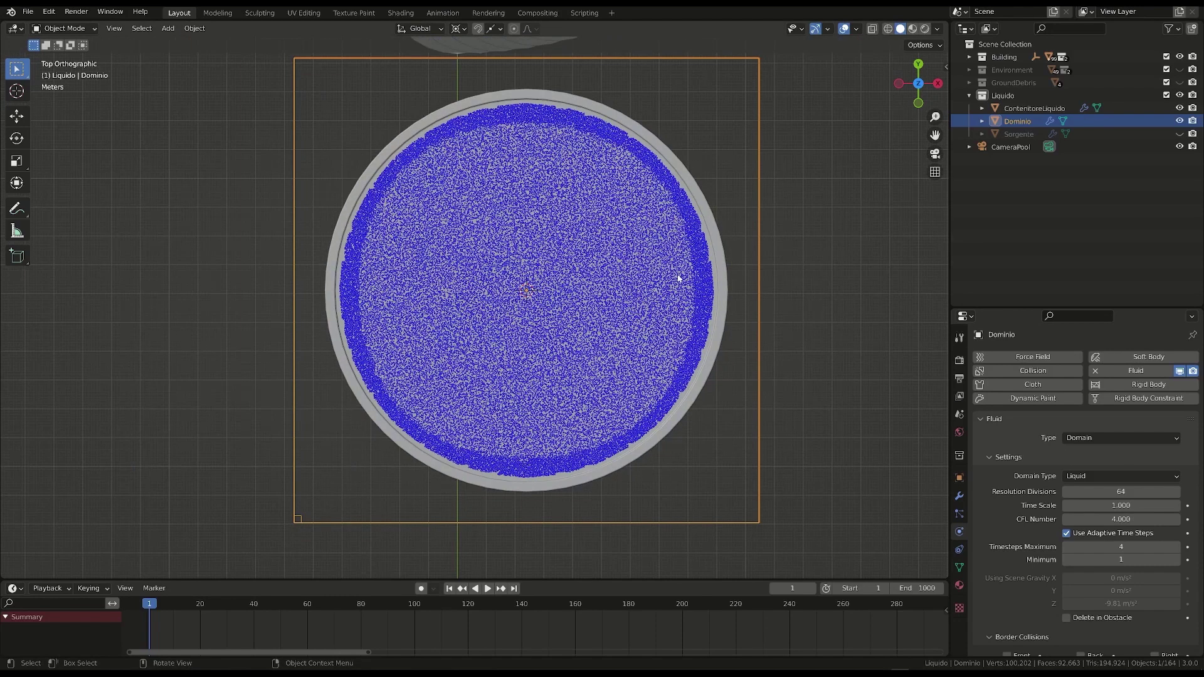
{"action": "scroll", "coordinate": [1201, 406], "scroll_direction": "down", "scroll_amount": 6}
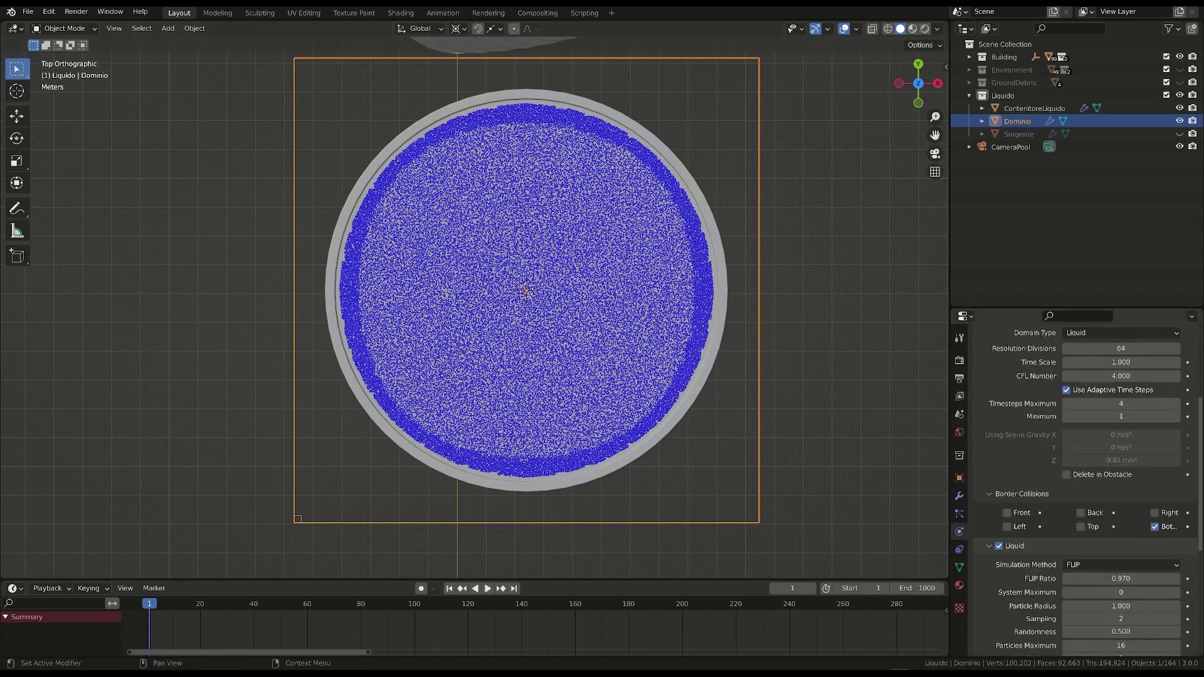
{"action": "scroll", "coordinate": [1201, 407], "scroll_direction": "up", "scroll_amount": 3}
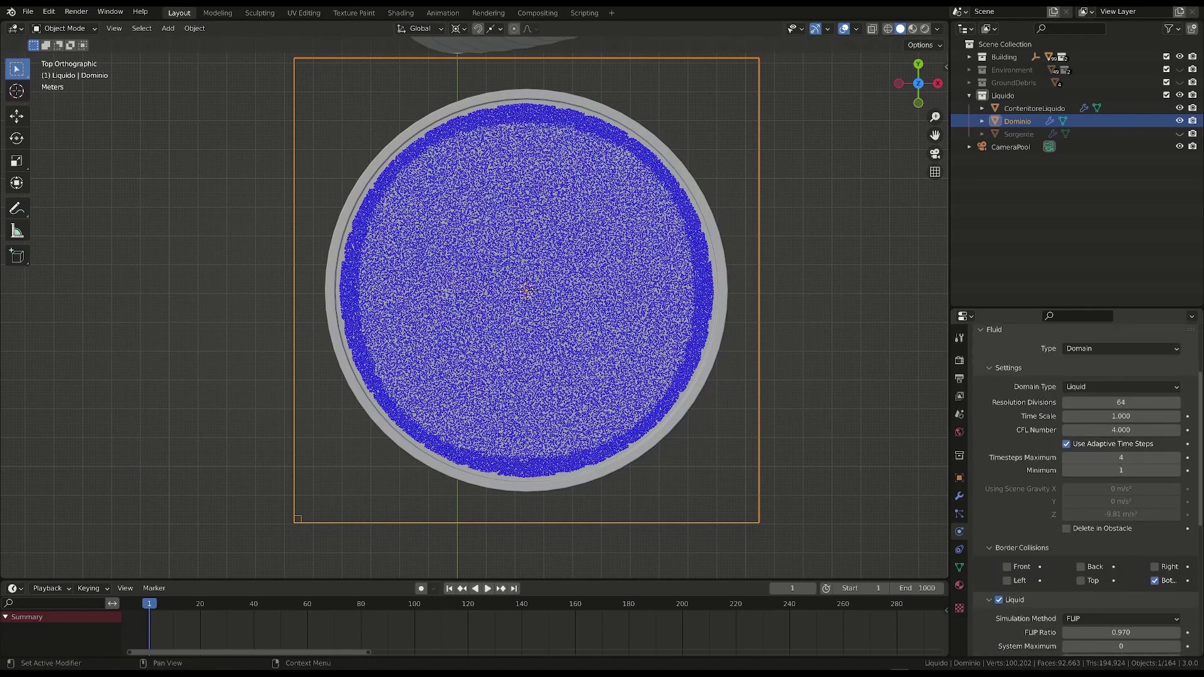
{"action": "scroll", "coordinate": [1031, 373], "scroll_direction": "down", "scroll_amount": 6}
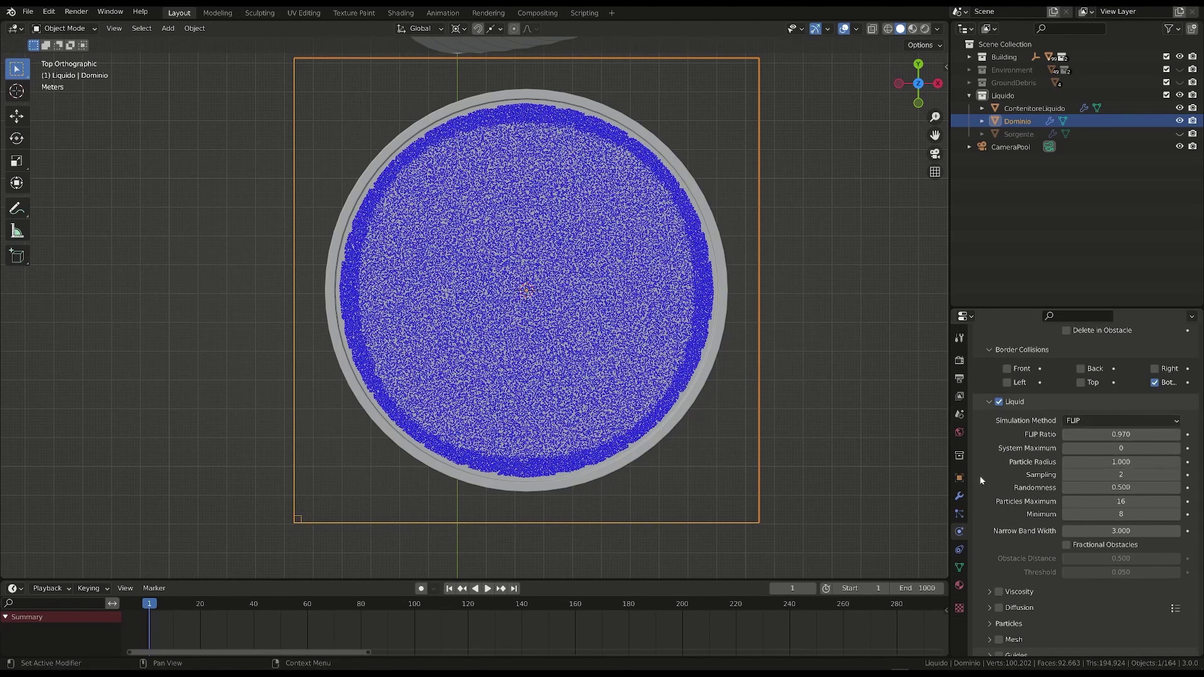
{"action": "scroll", "coordinate": [1041, 386], "scroll_direction": "down", "scroll_amount": 2}
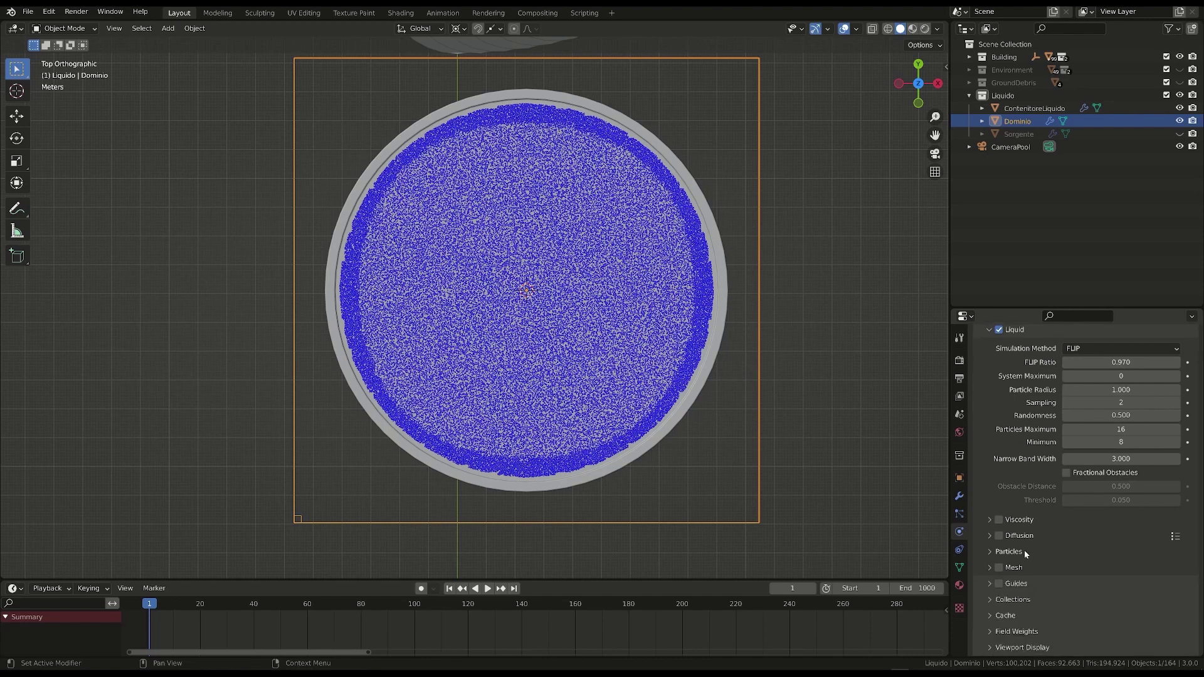